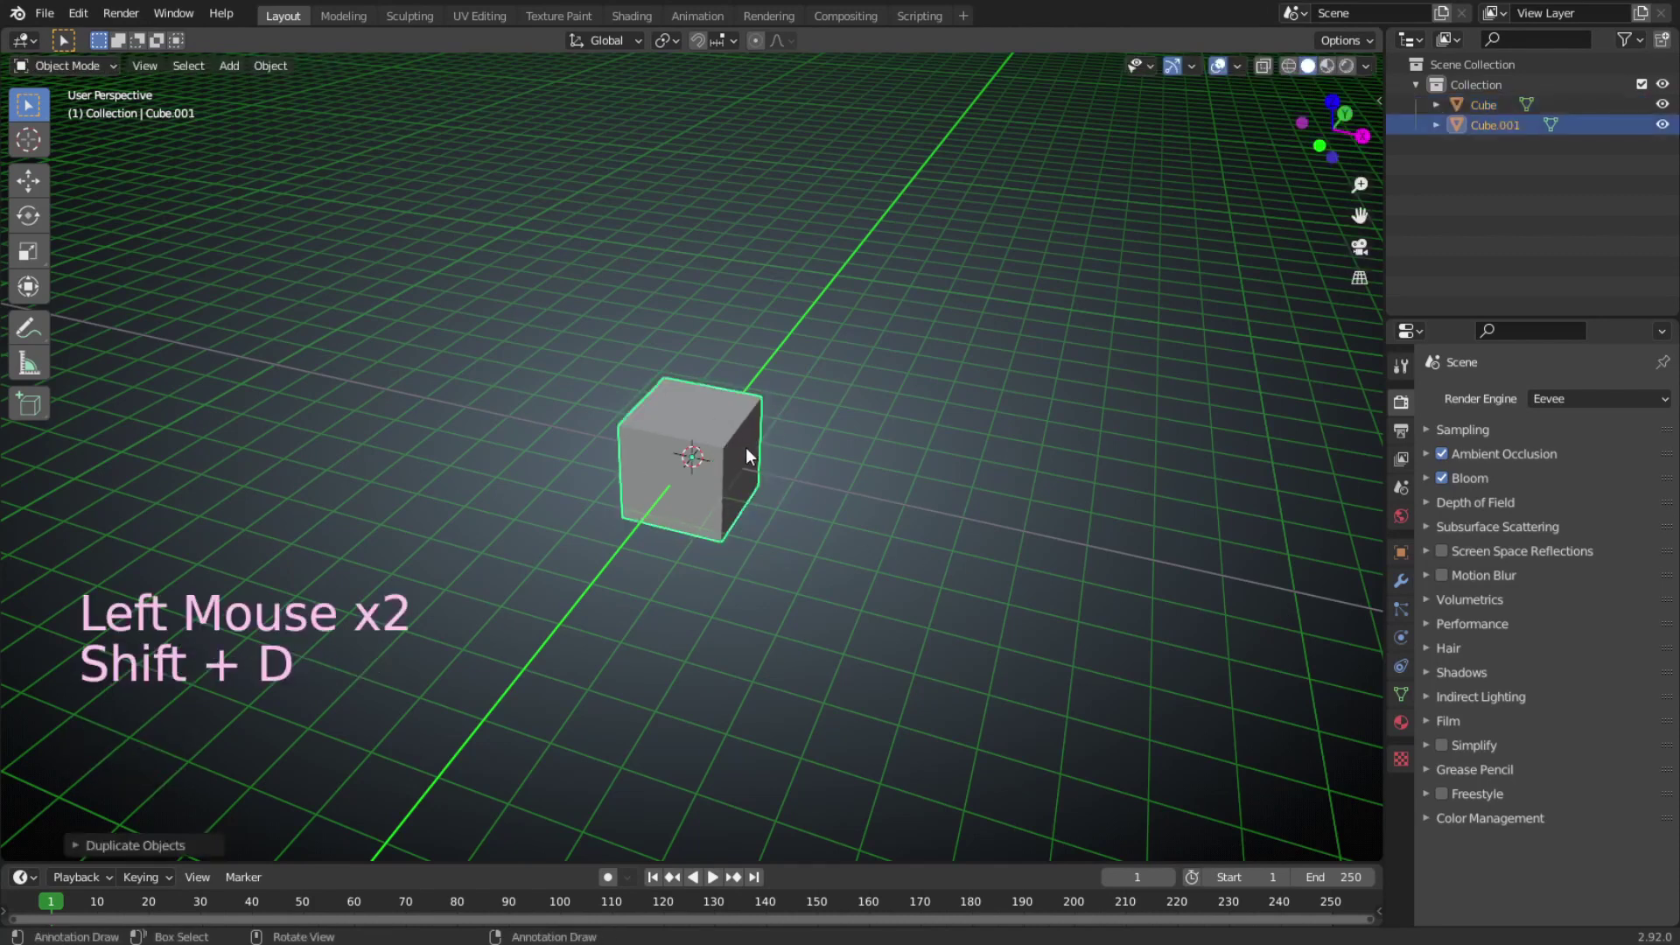
Duplicate the cube, scale the copy up around the original, and join both into Cube.001.
key(s)
click(821, 428)
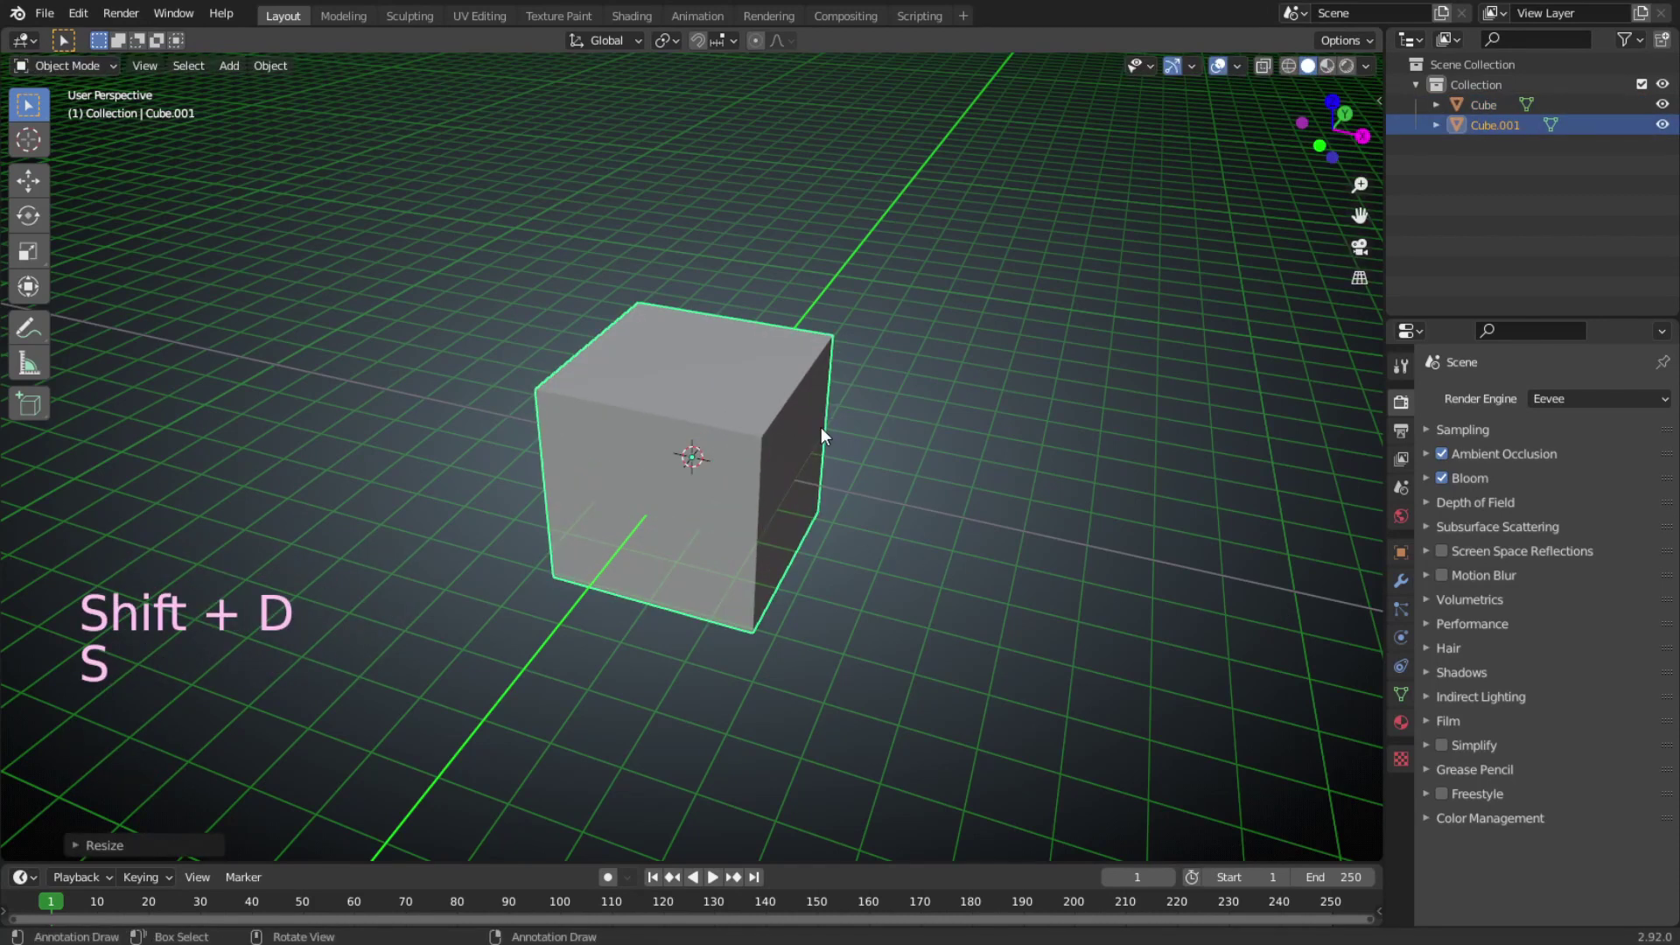
shift+click(1481, 104)
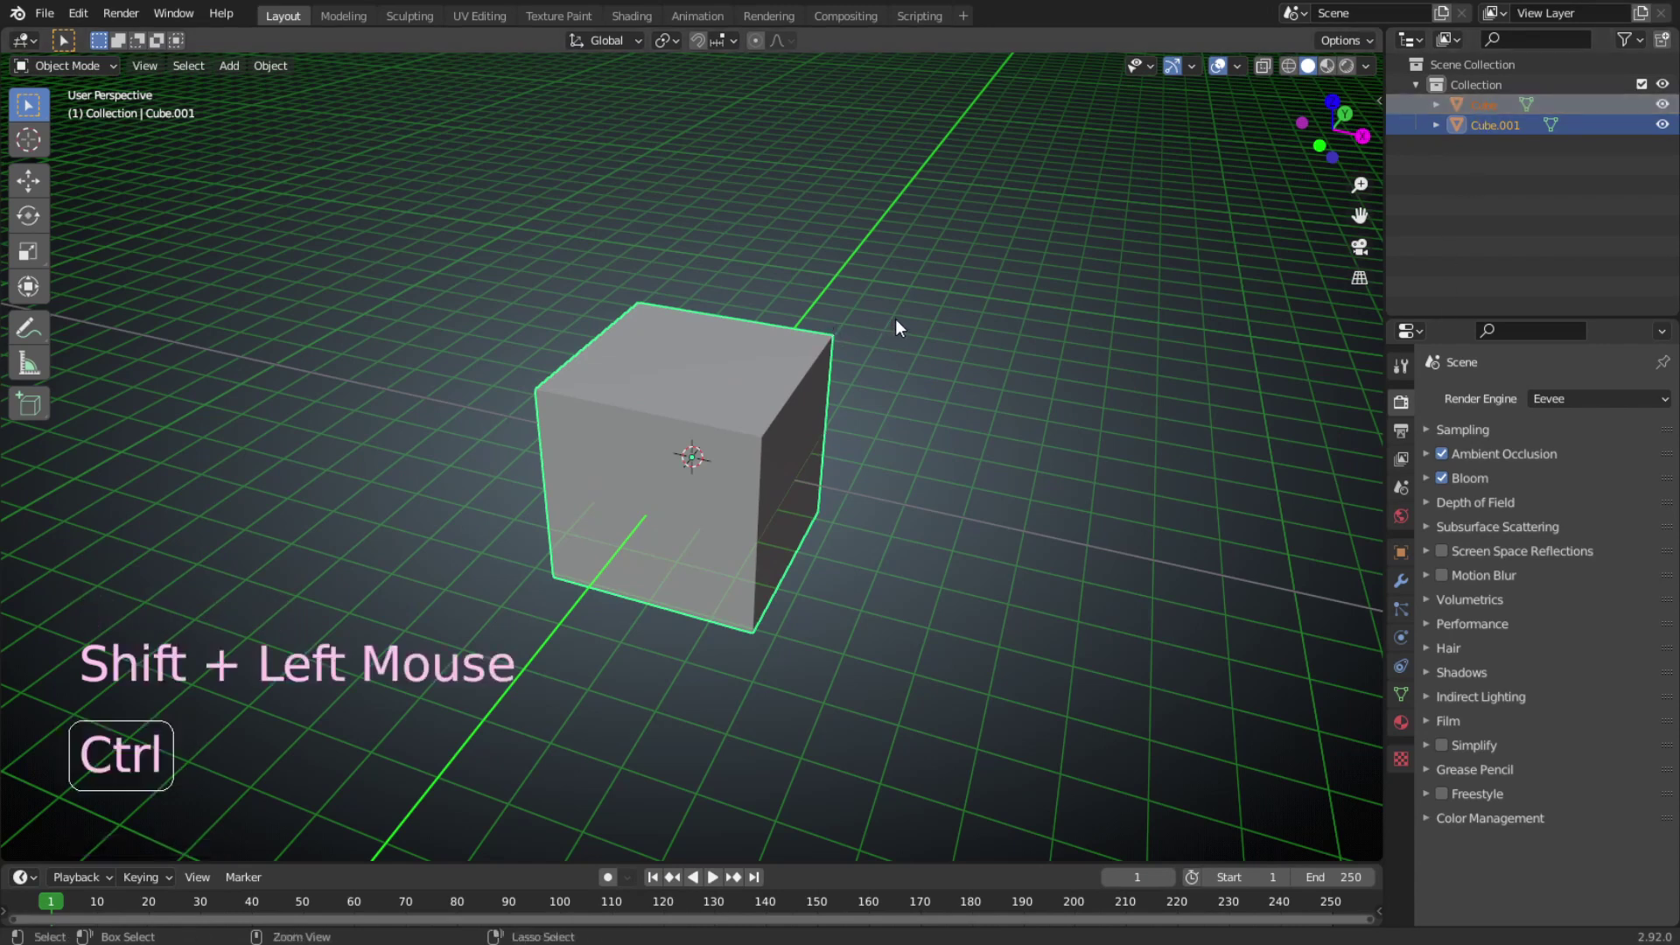
key(ctrl+j)
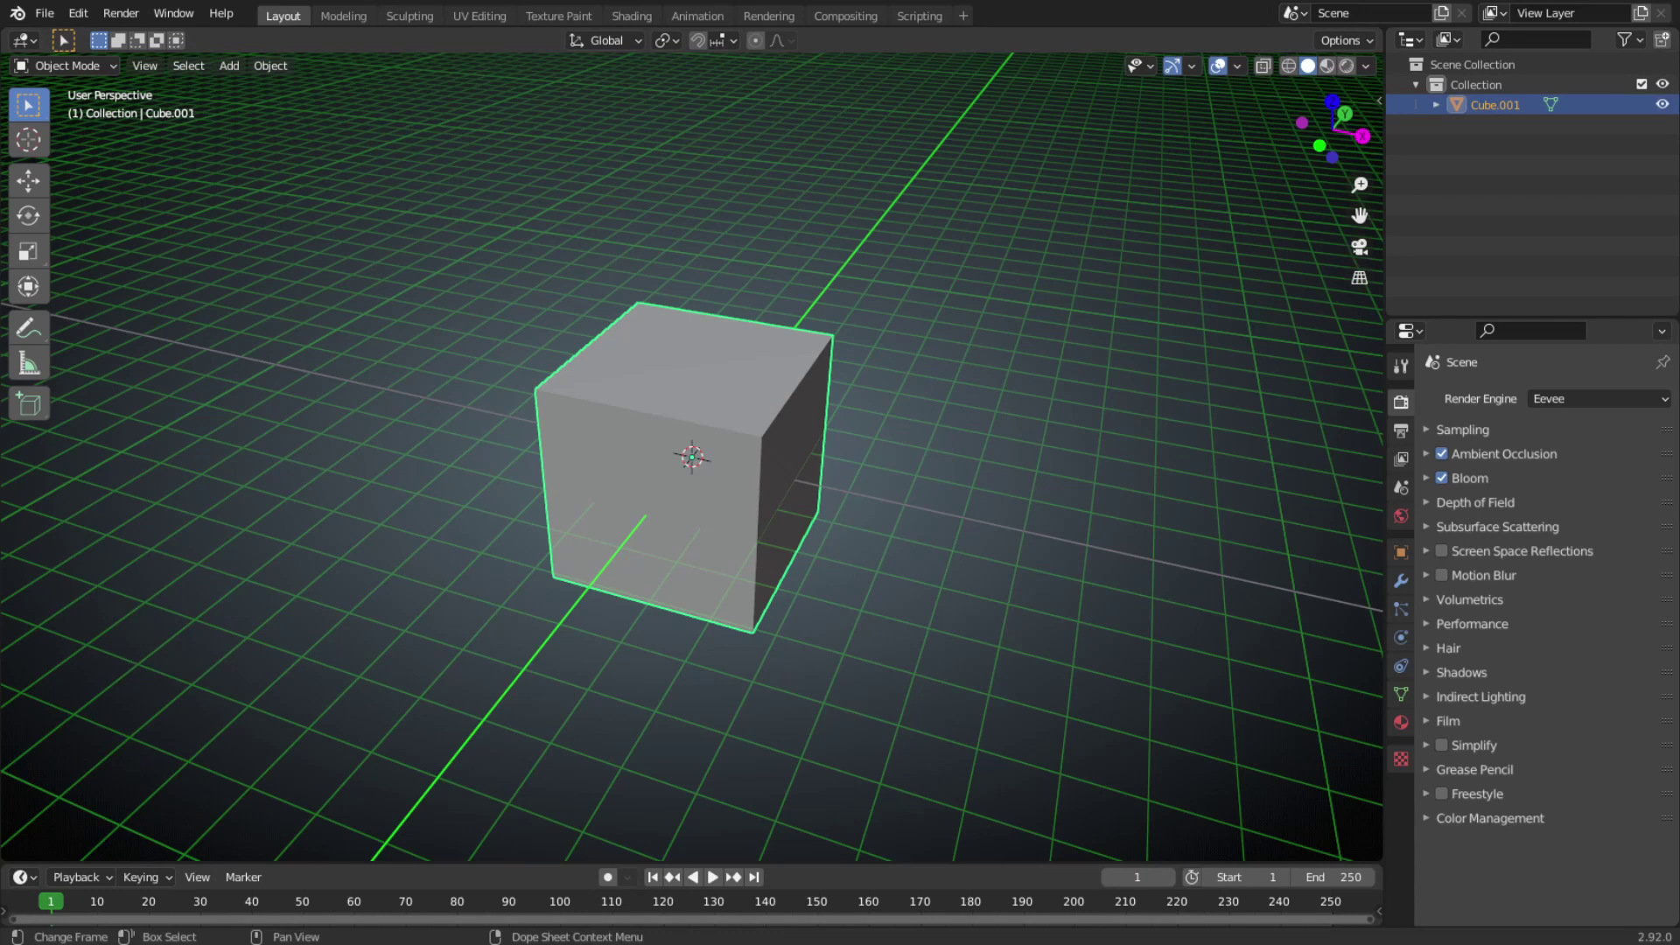
Turn on X-ray and wireframe shading, enter Edit Mode, and fill a face joining inner and outer top corners.
click(1262, 66)
click(1287, 66)
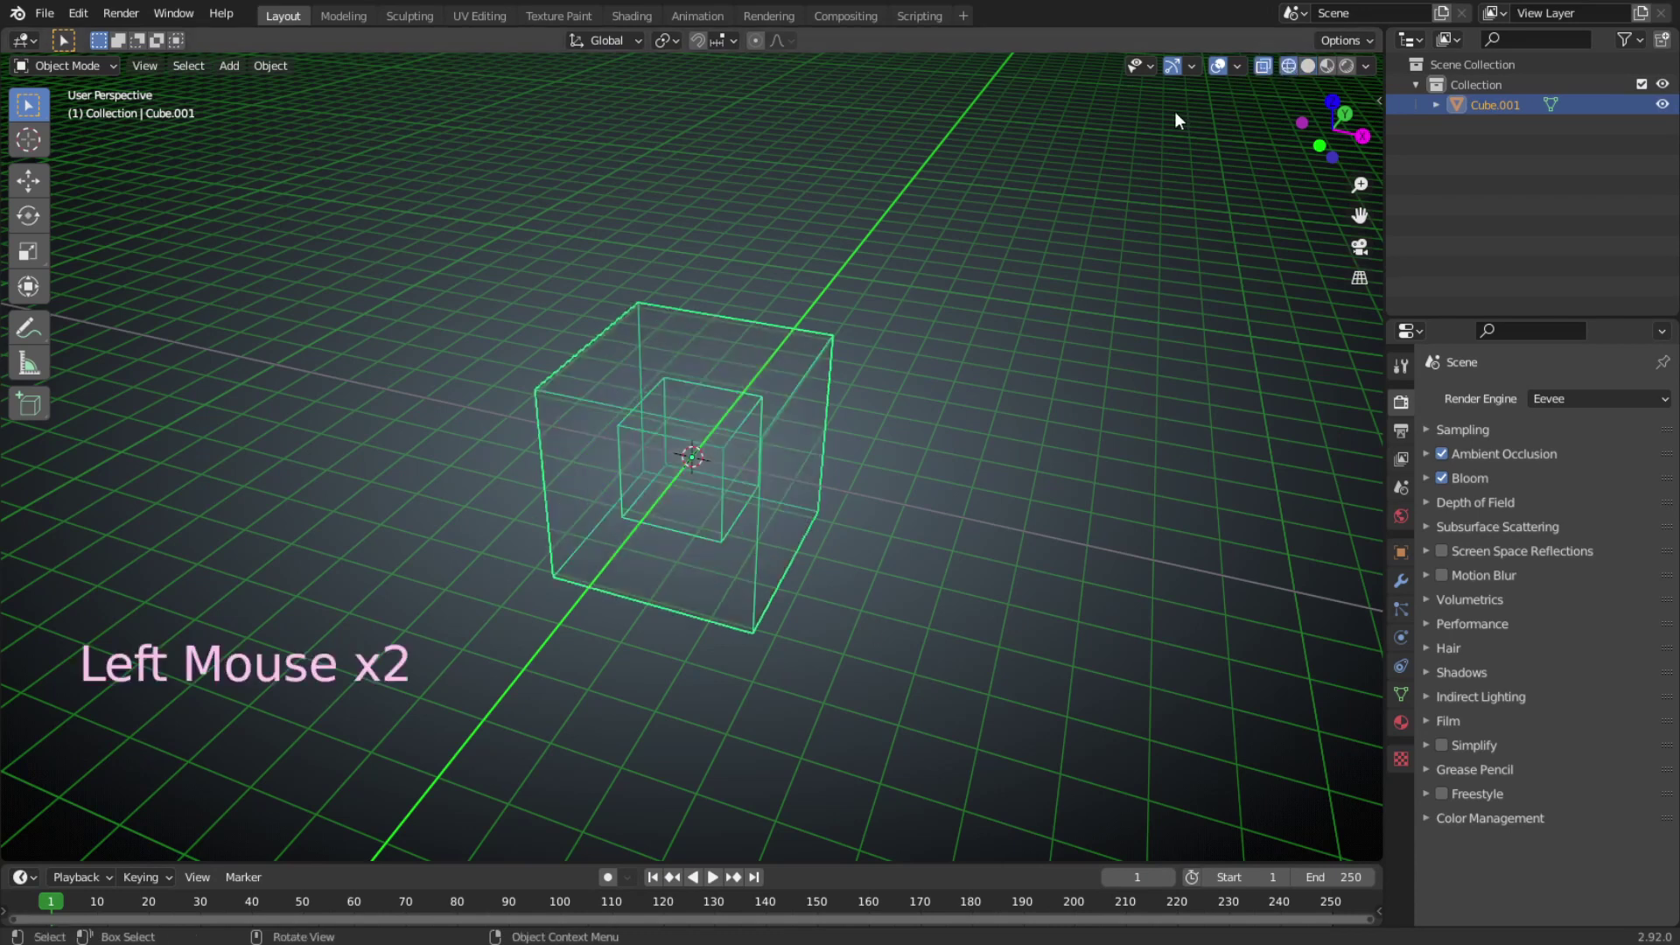
key(Tab)
click(639, 303)
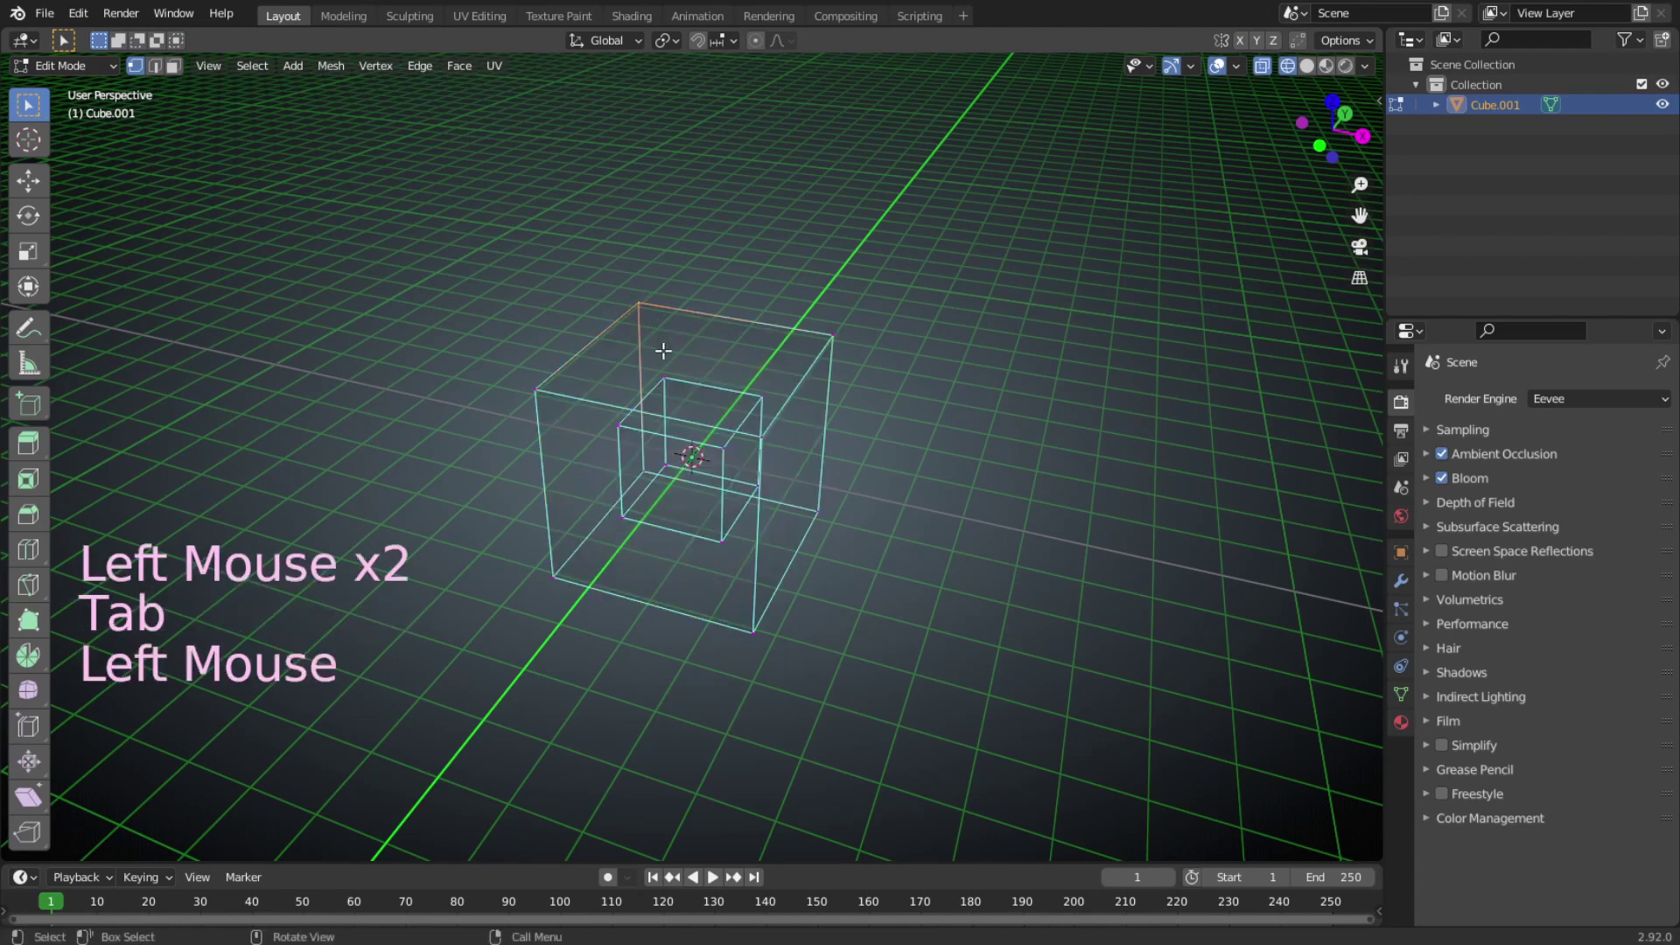
shift+click(664, 378)
shift+click(535, 390)
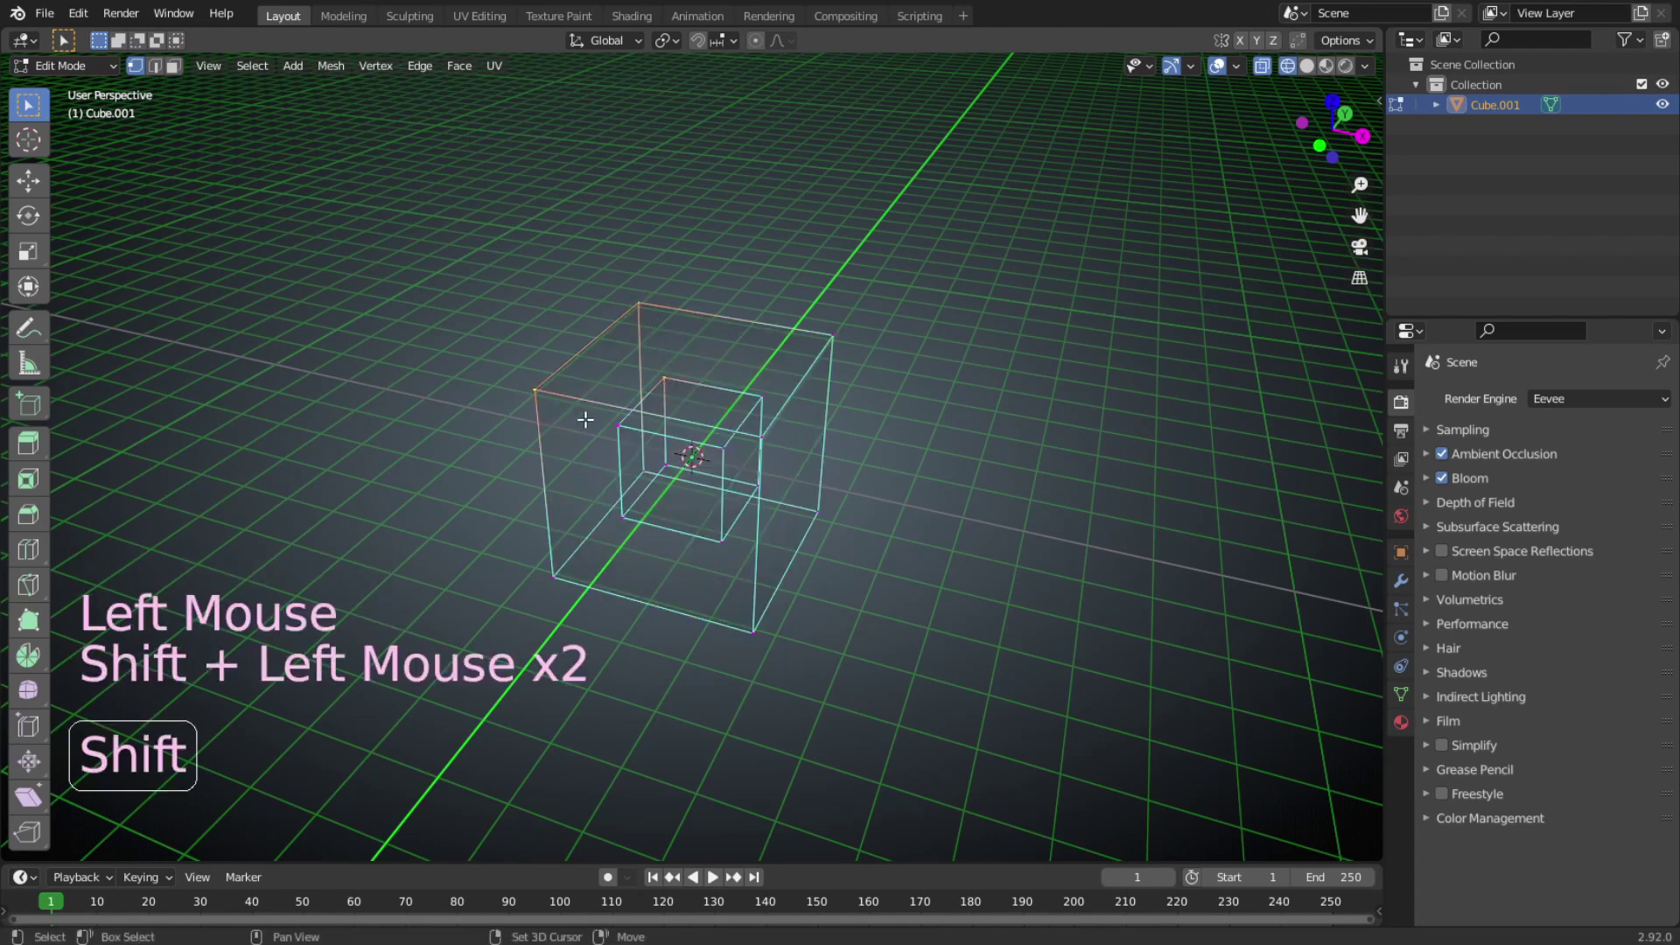
shift+click(618, 429)
key(f)
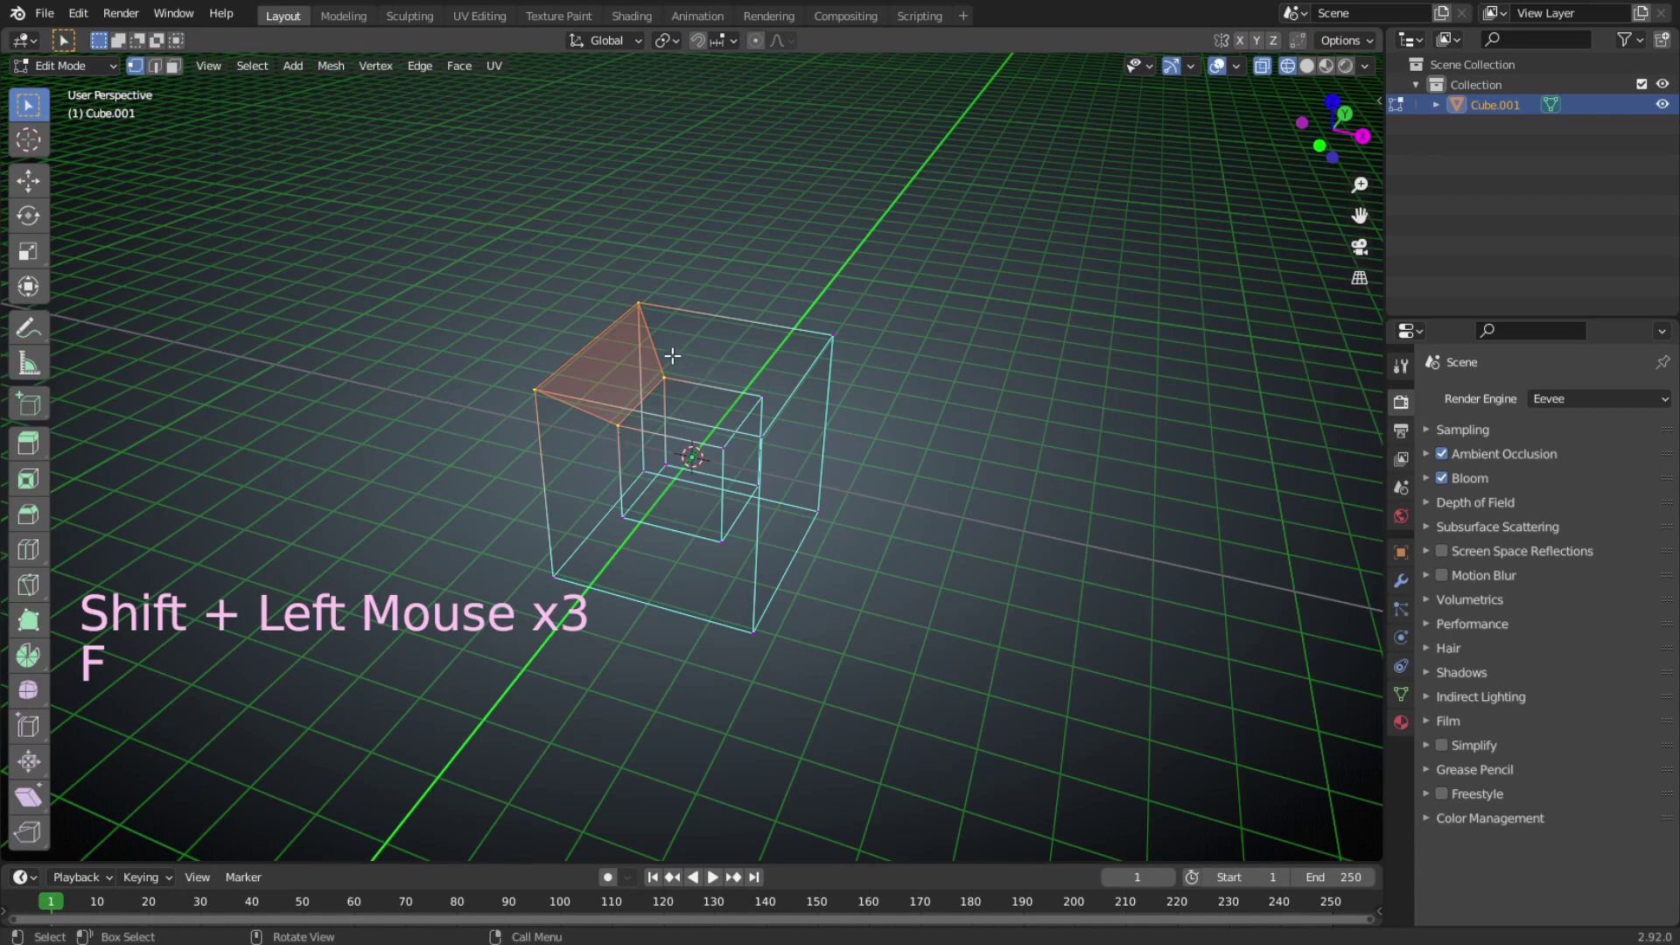
Fill a front face linking the inner and outer cubes' front vertical edges.
click(537, 391)
shift+click(619, 427)
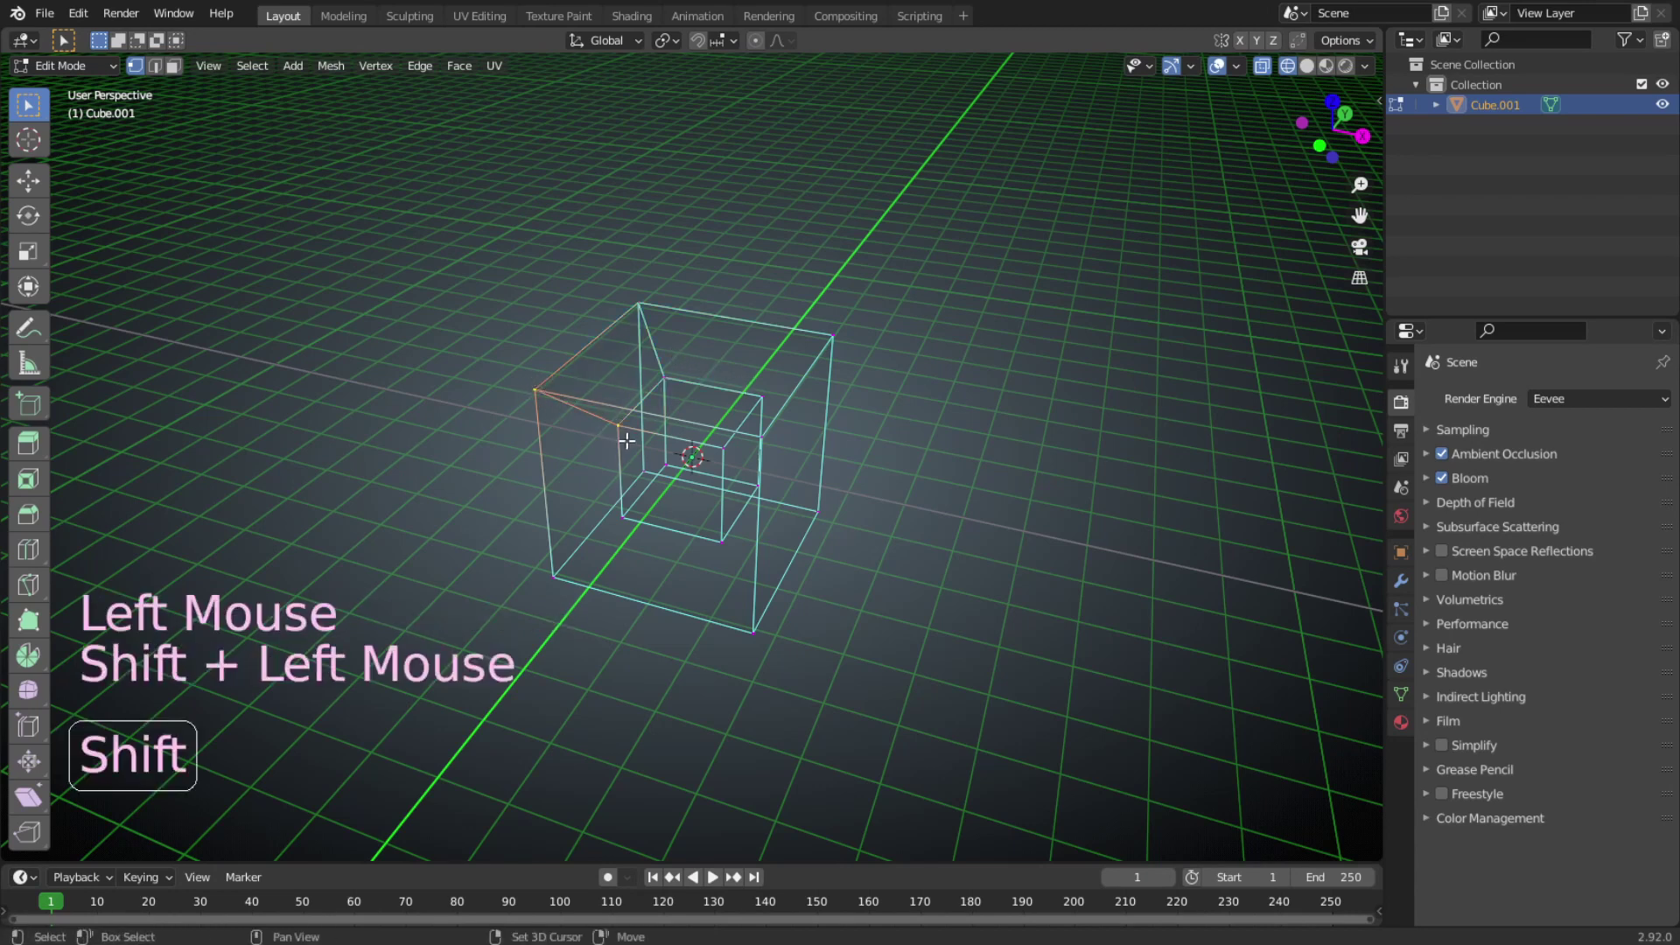
shift+click(621, 515)
shift+click(556, 580)
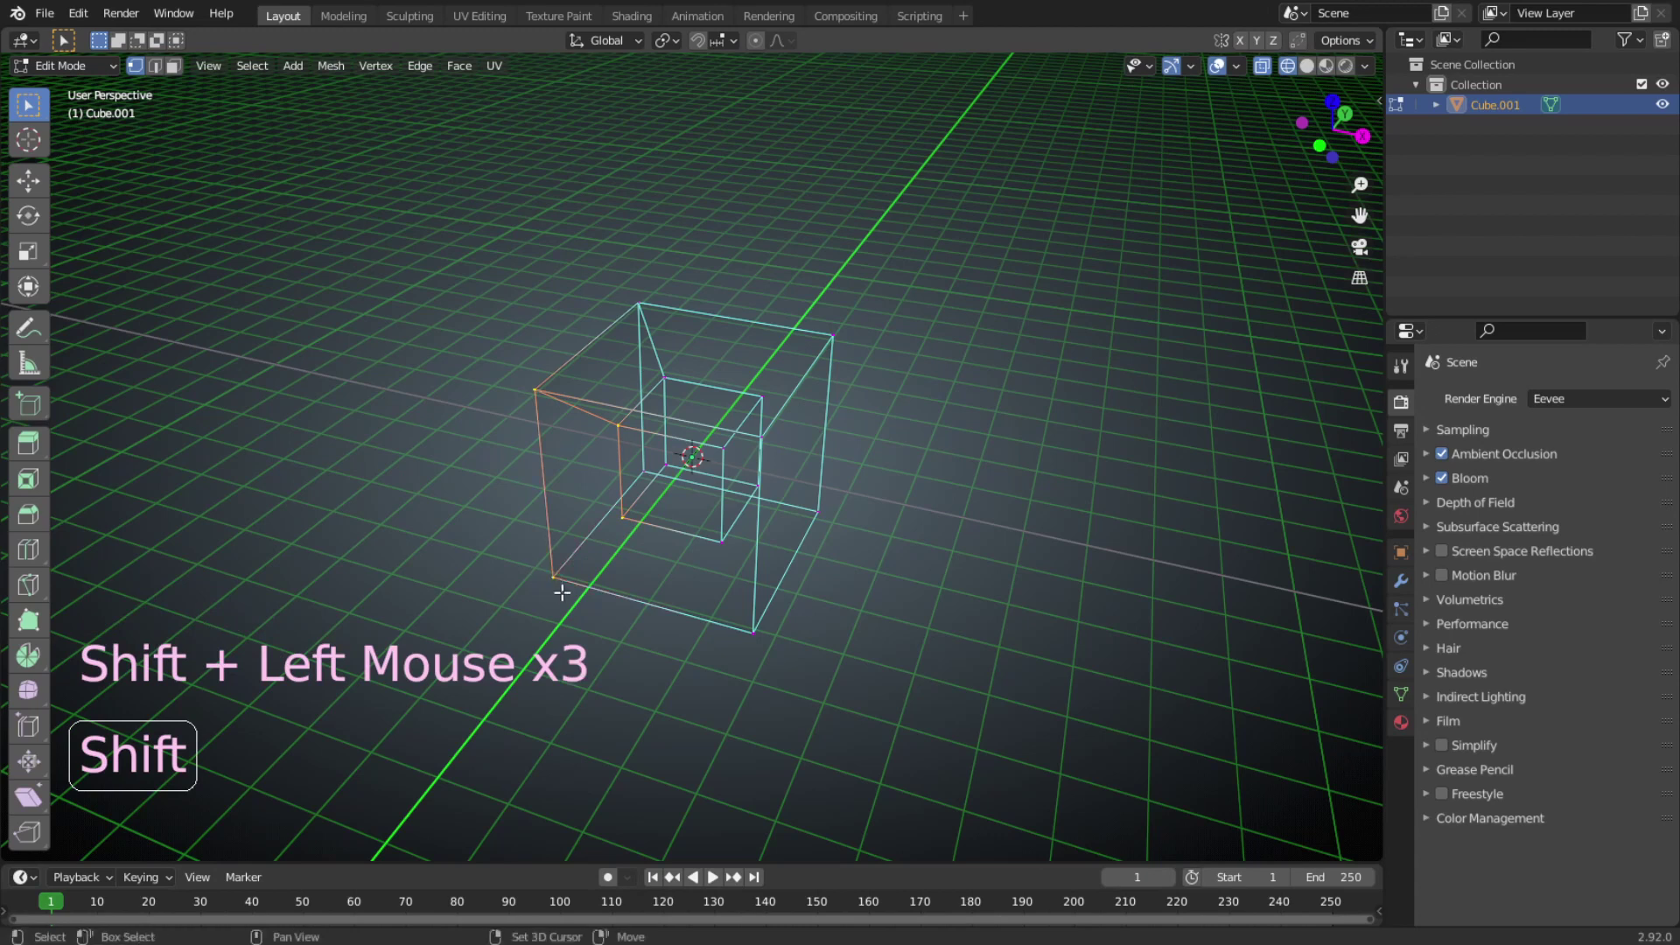
key(f)
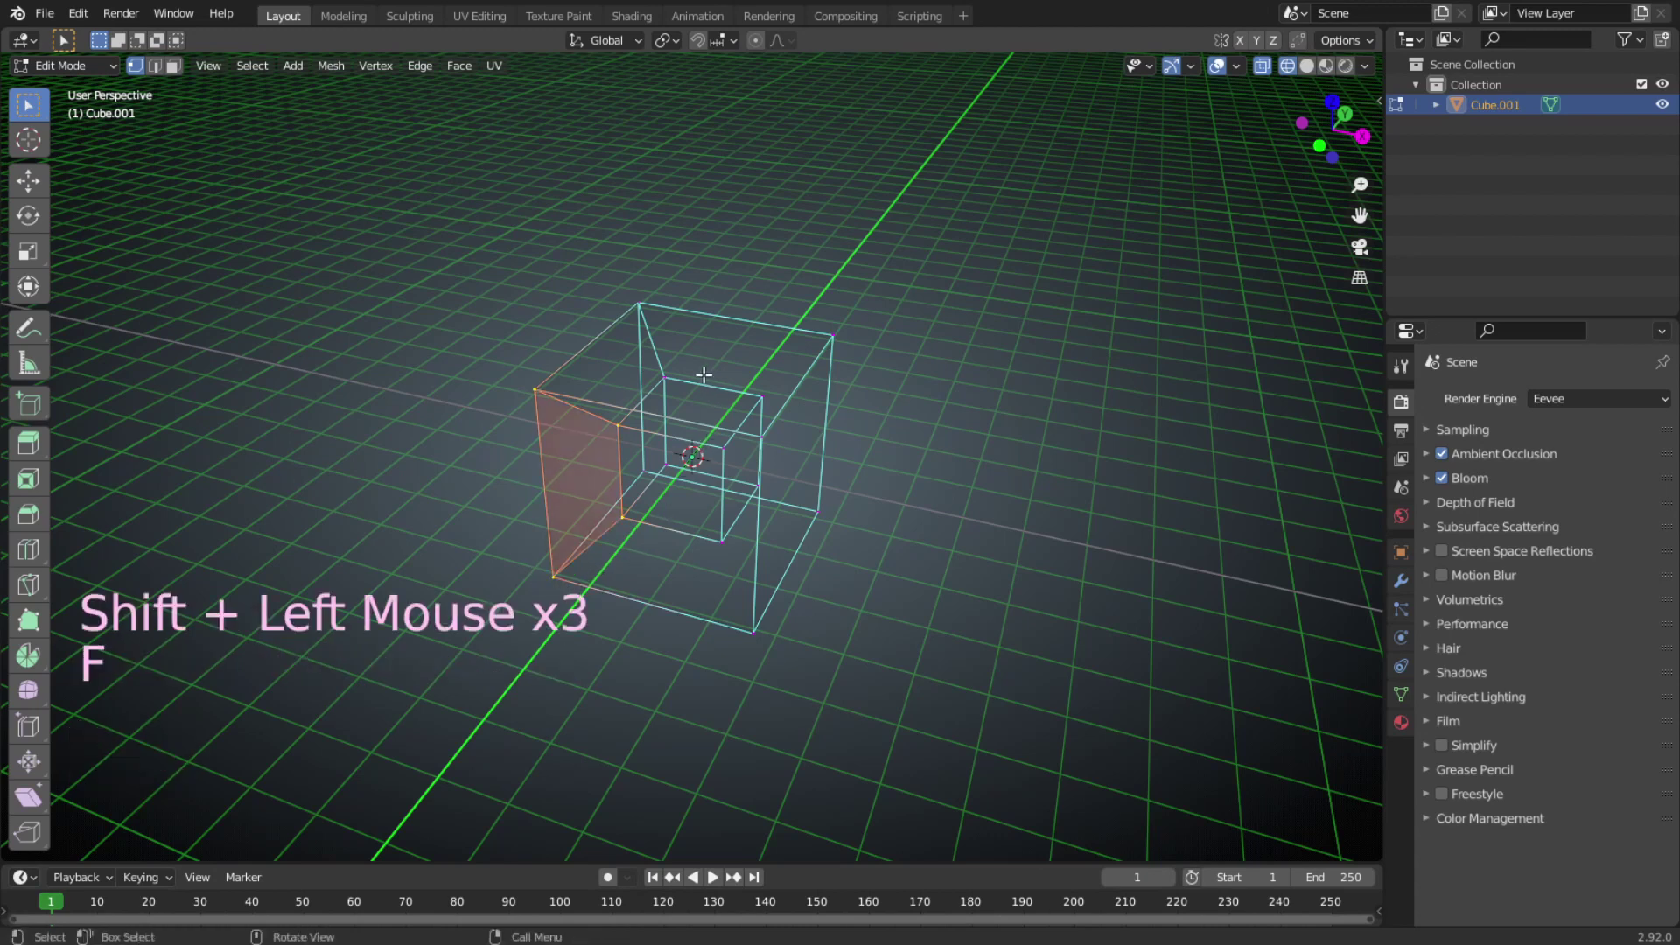
Fill a face across the four top vertices between the inner and outer cubes.
click(641, 306)
shift+drag(657, 353, 669, 383)
shift+click(762, 398)
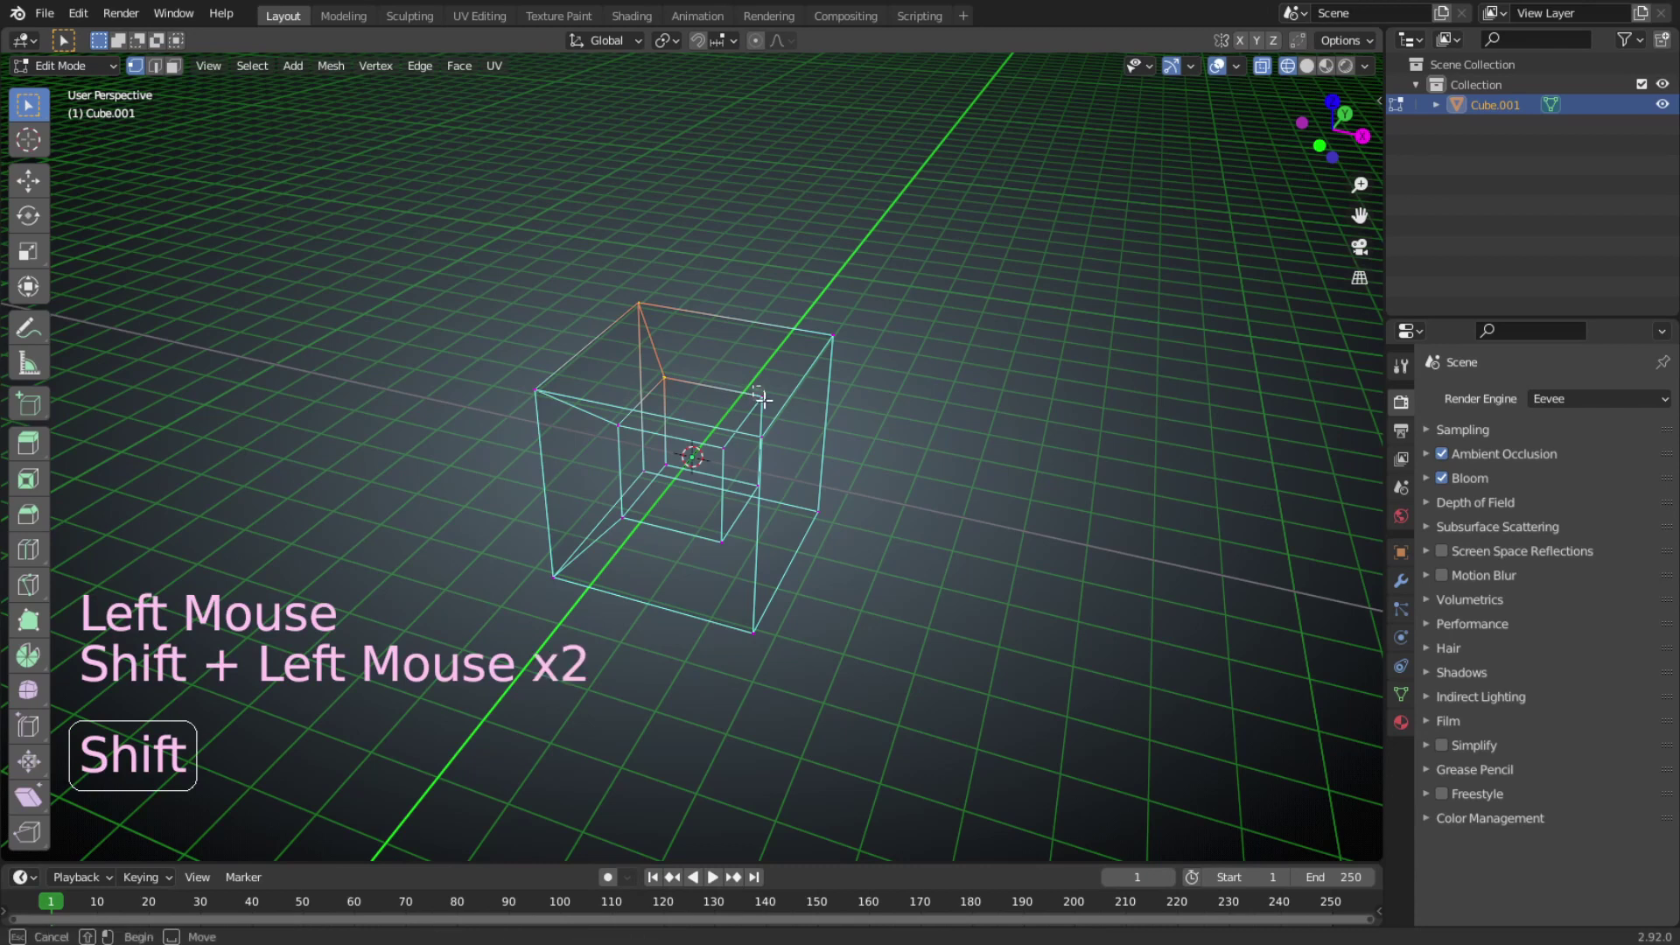
shift+click(832, 325)
key(f)
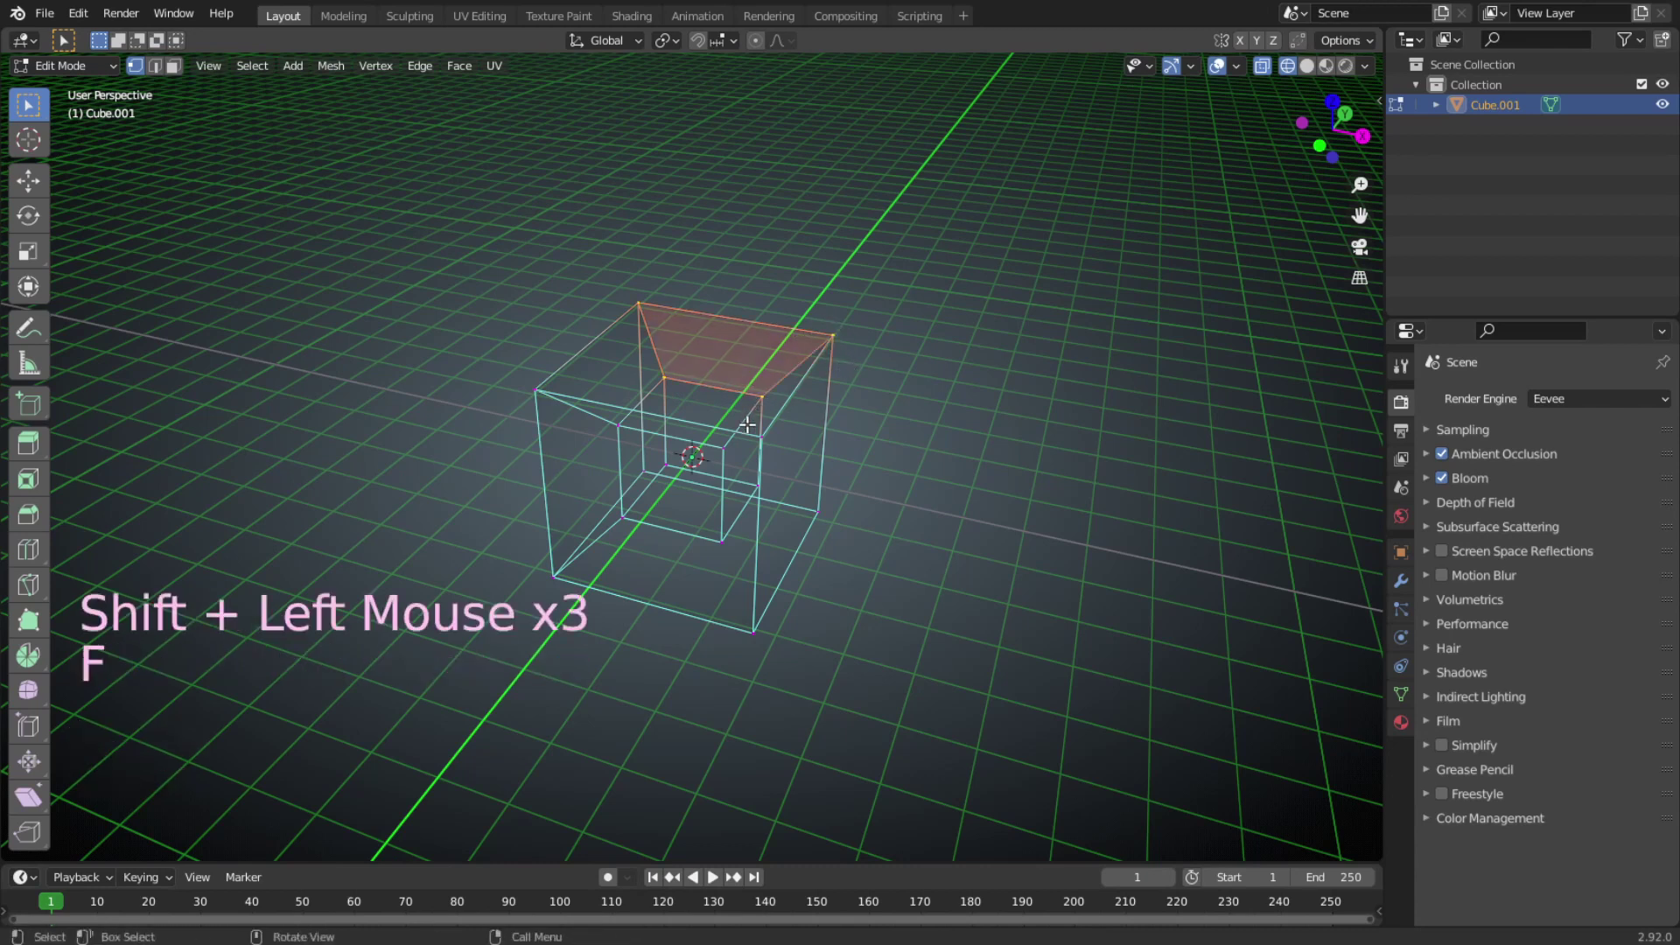
Fill a connecting face between the lower inner vertices and the outer cube's bottom vertex.
click(711, 442)
click(717, 440)
shift+click(726, 455)
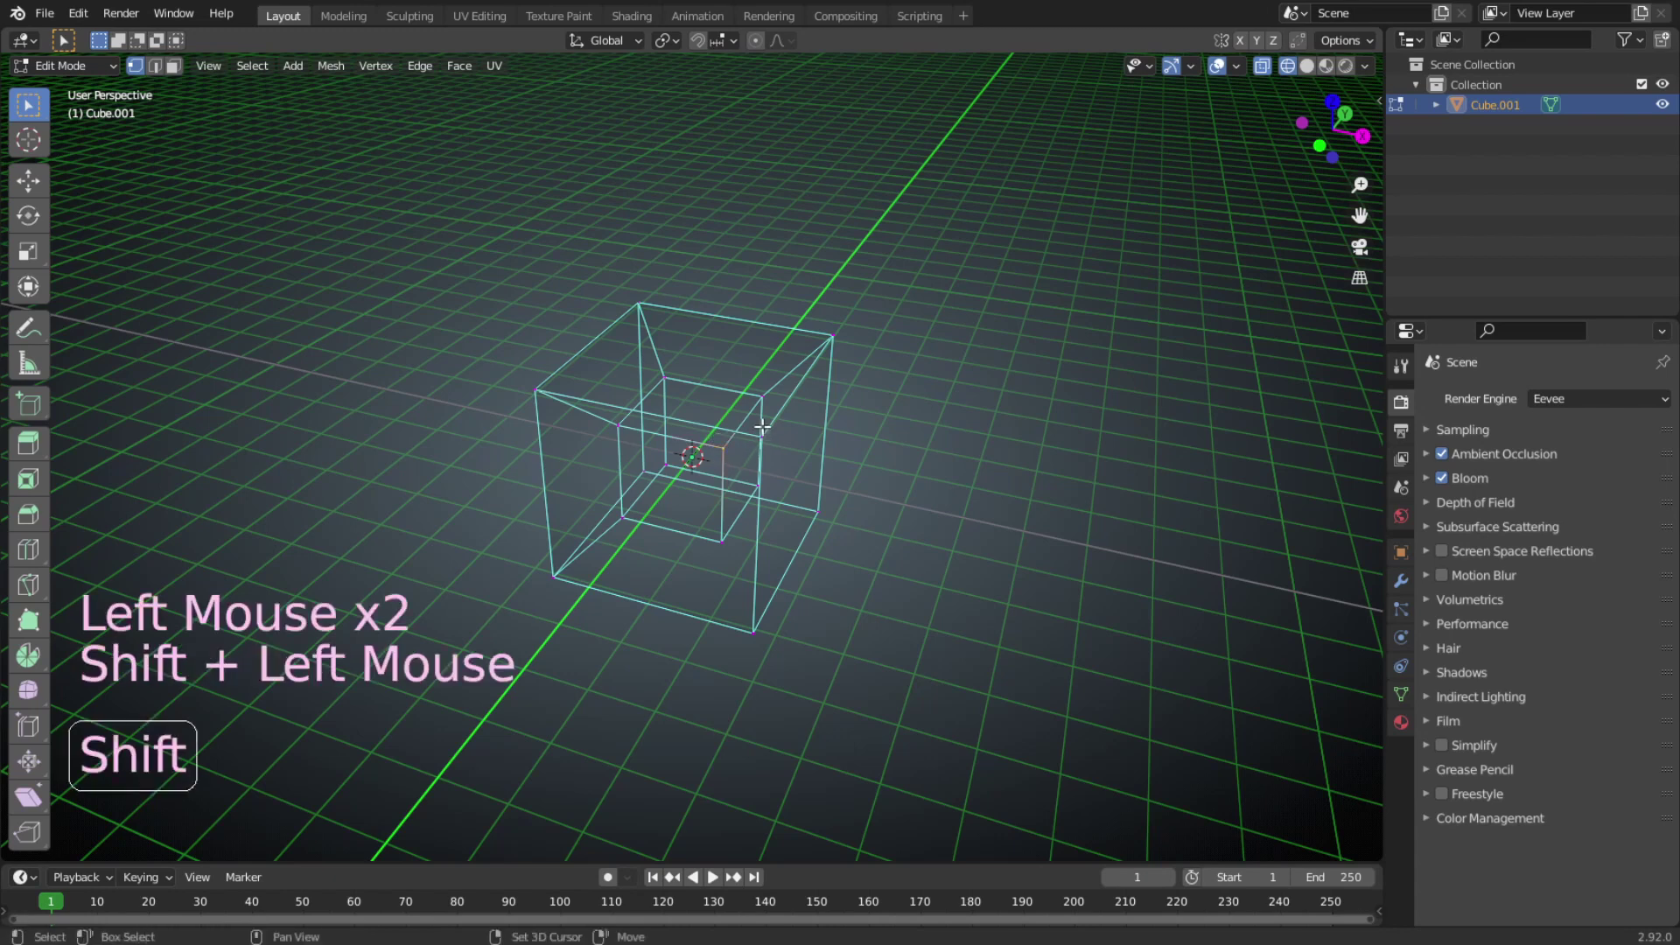
shift+click(761, 433)
shift+click(722, 540)
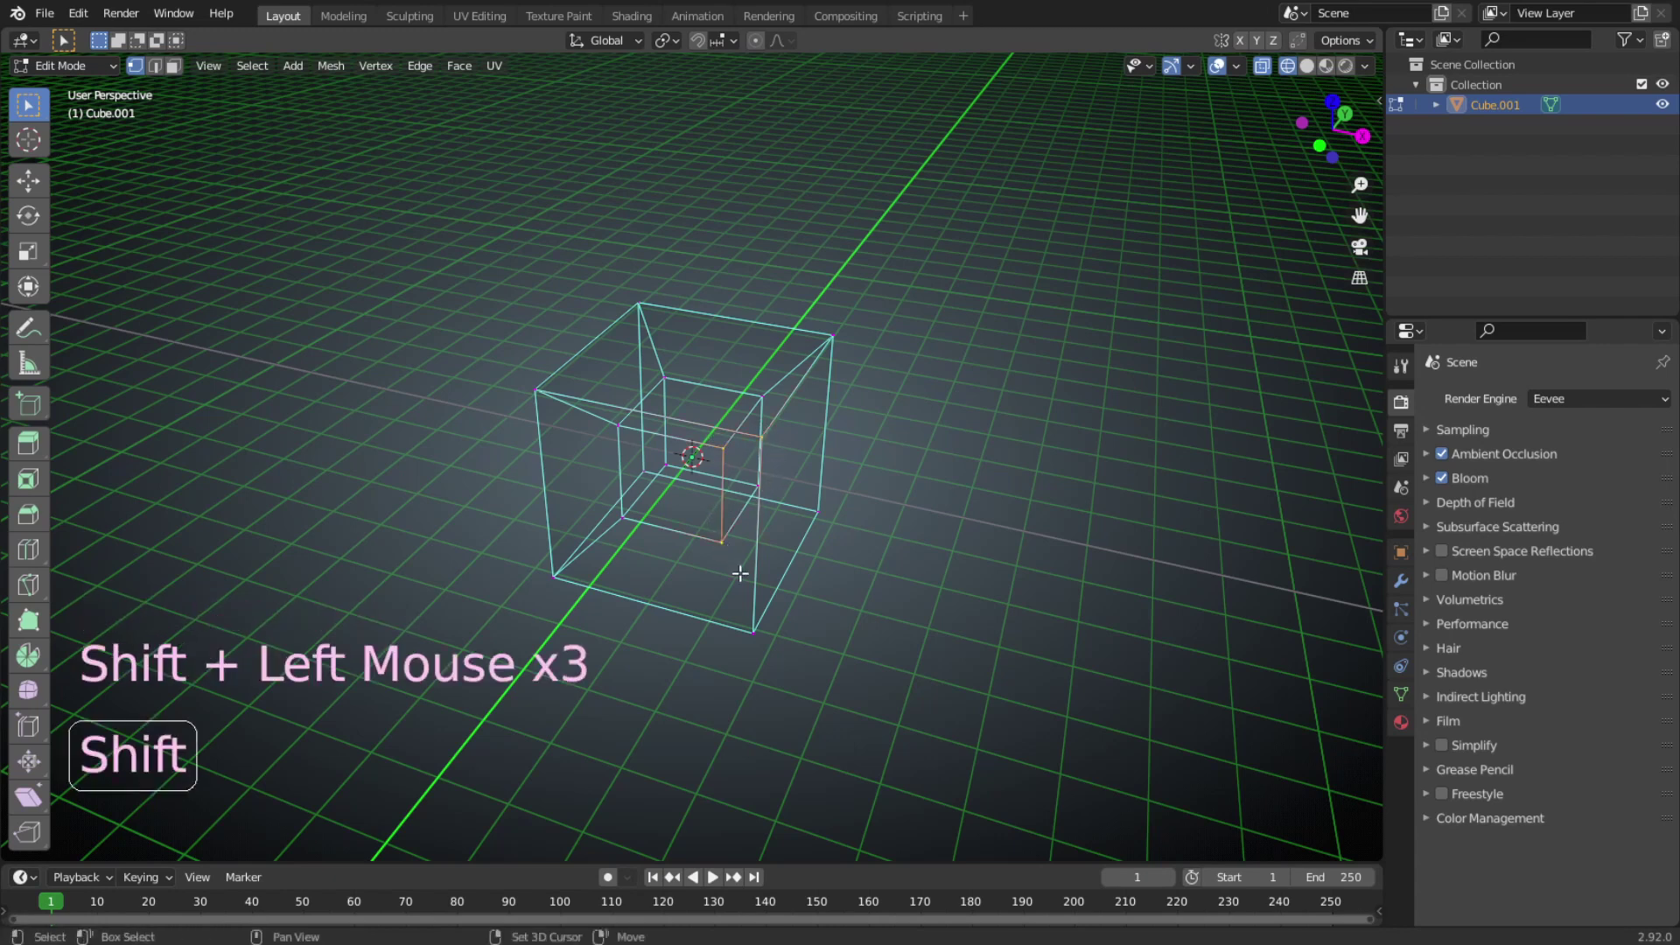
shift+click(754, 631)
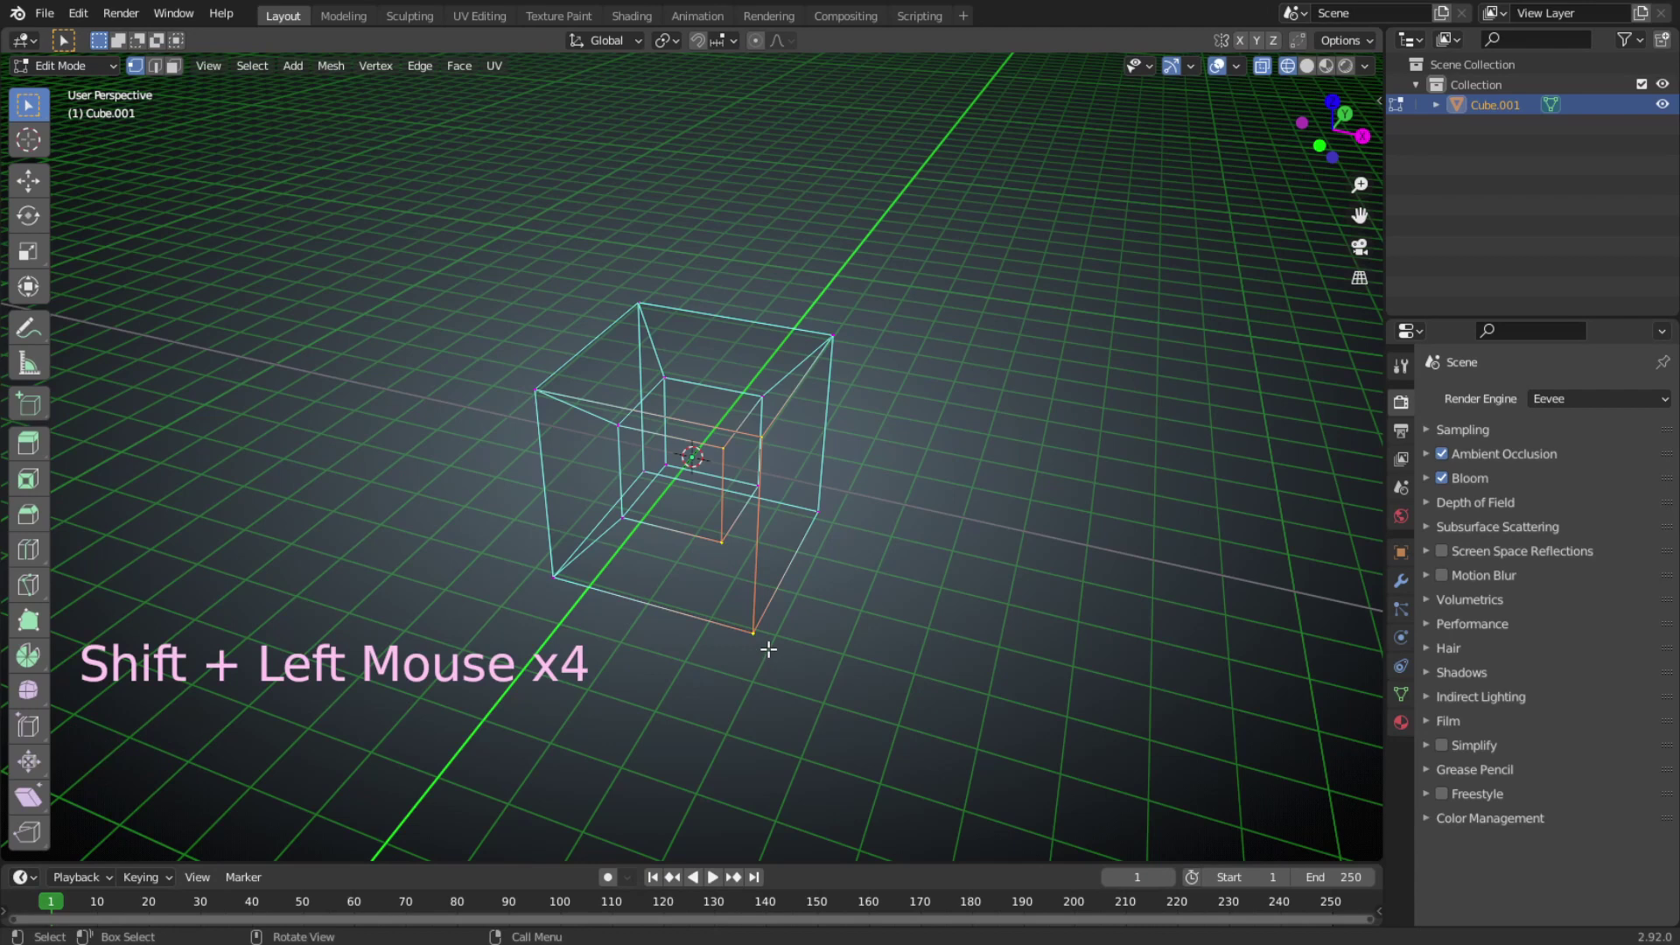
key(f)
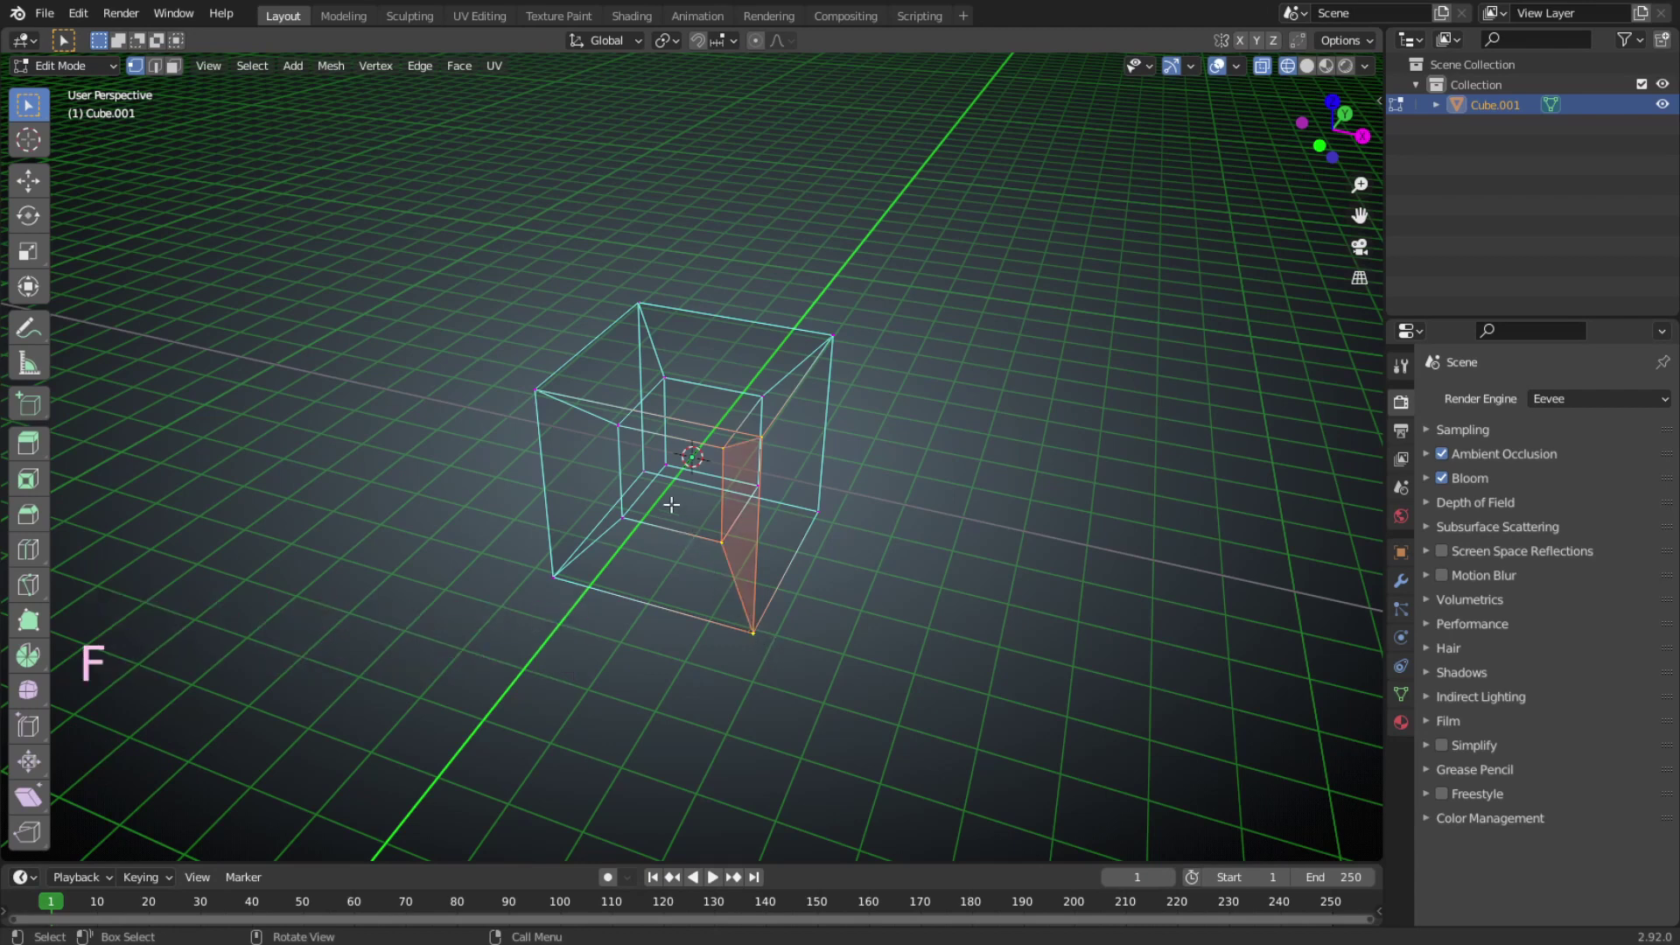
Fill a face between the inner and outer upper-left corner vertices.
click(618, 425)
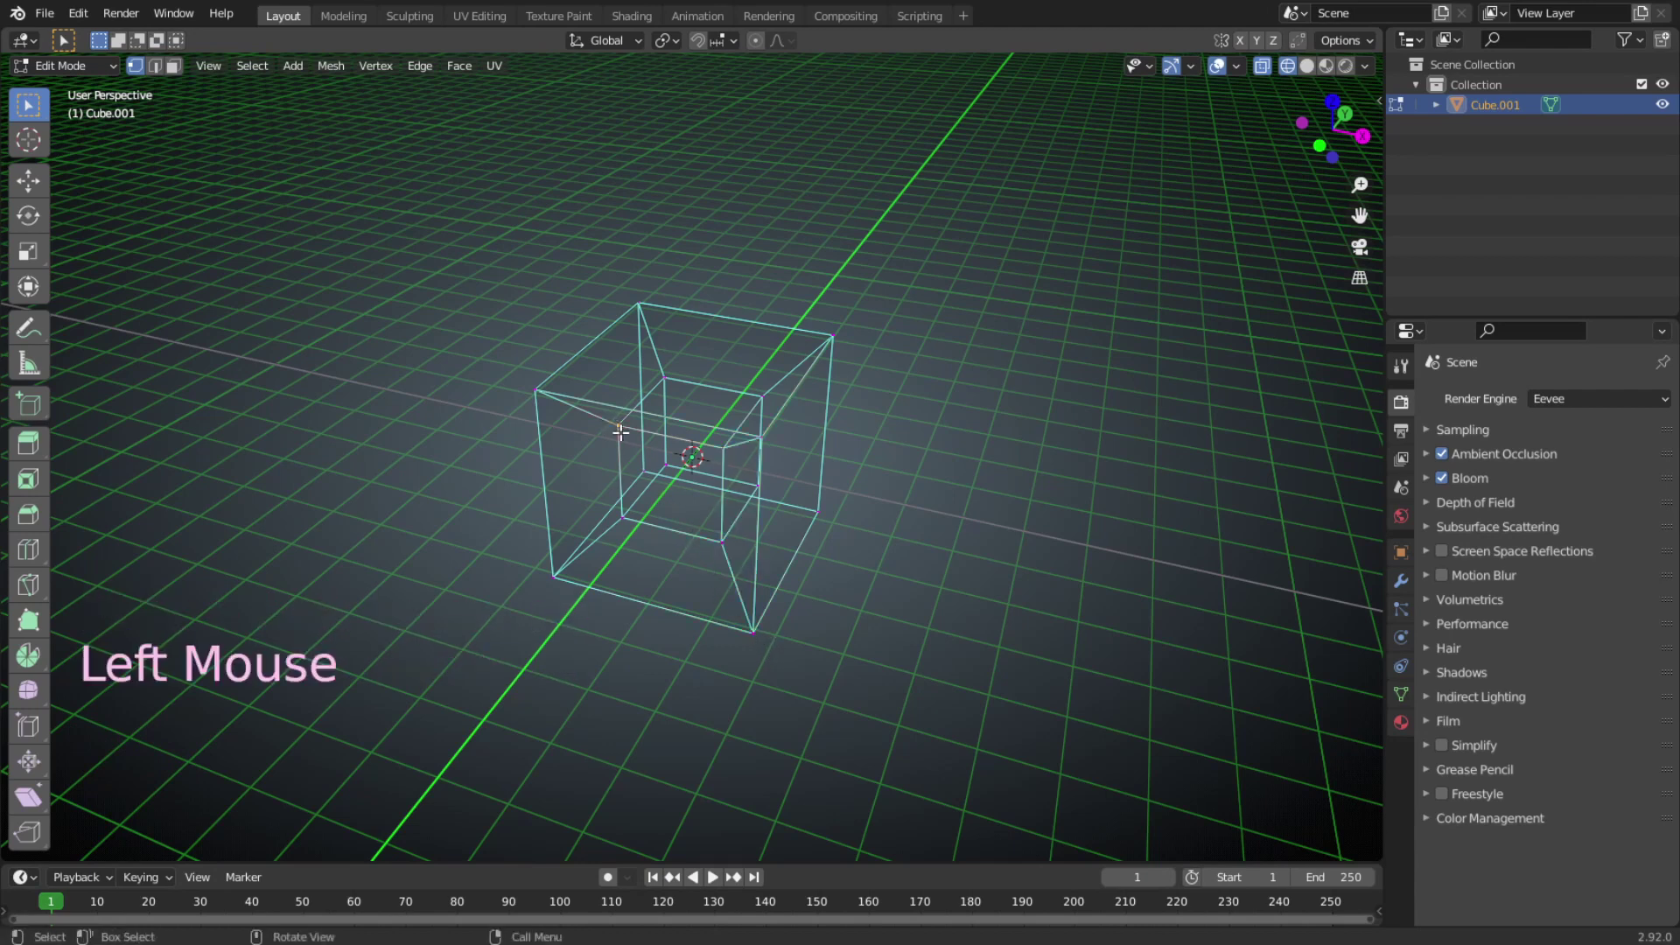
shift+click(536, 390)
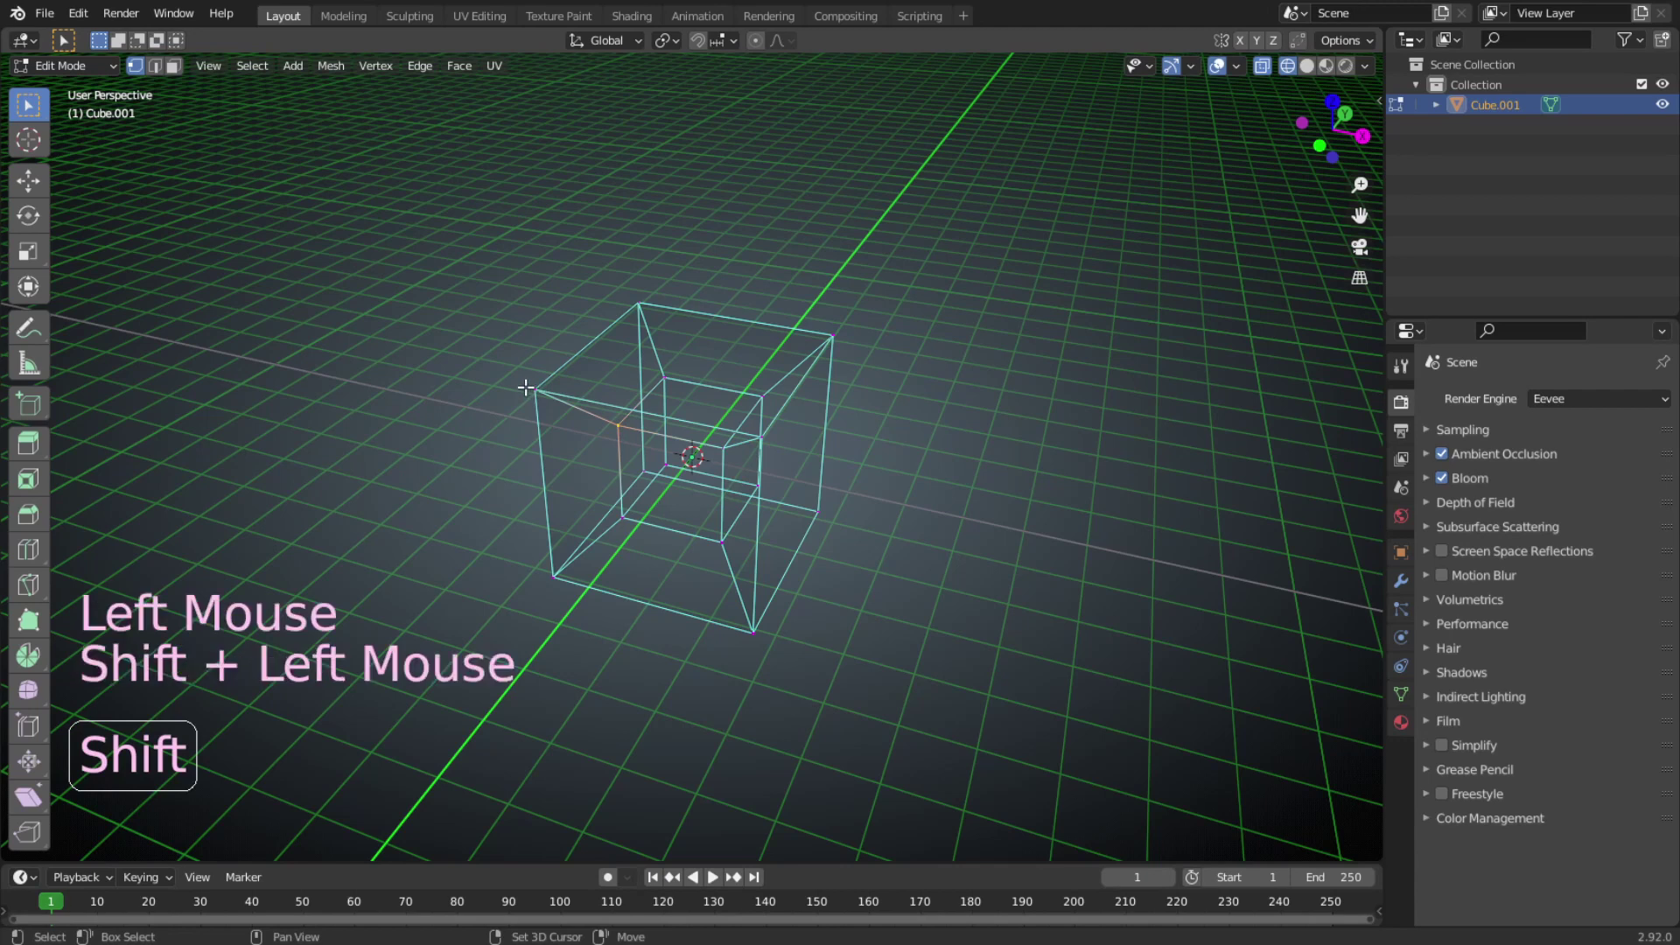
shift+click(722, 447)
shift+click(761, 437)
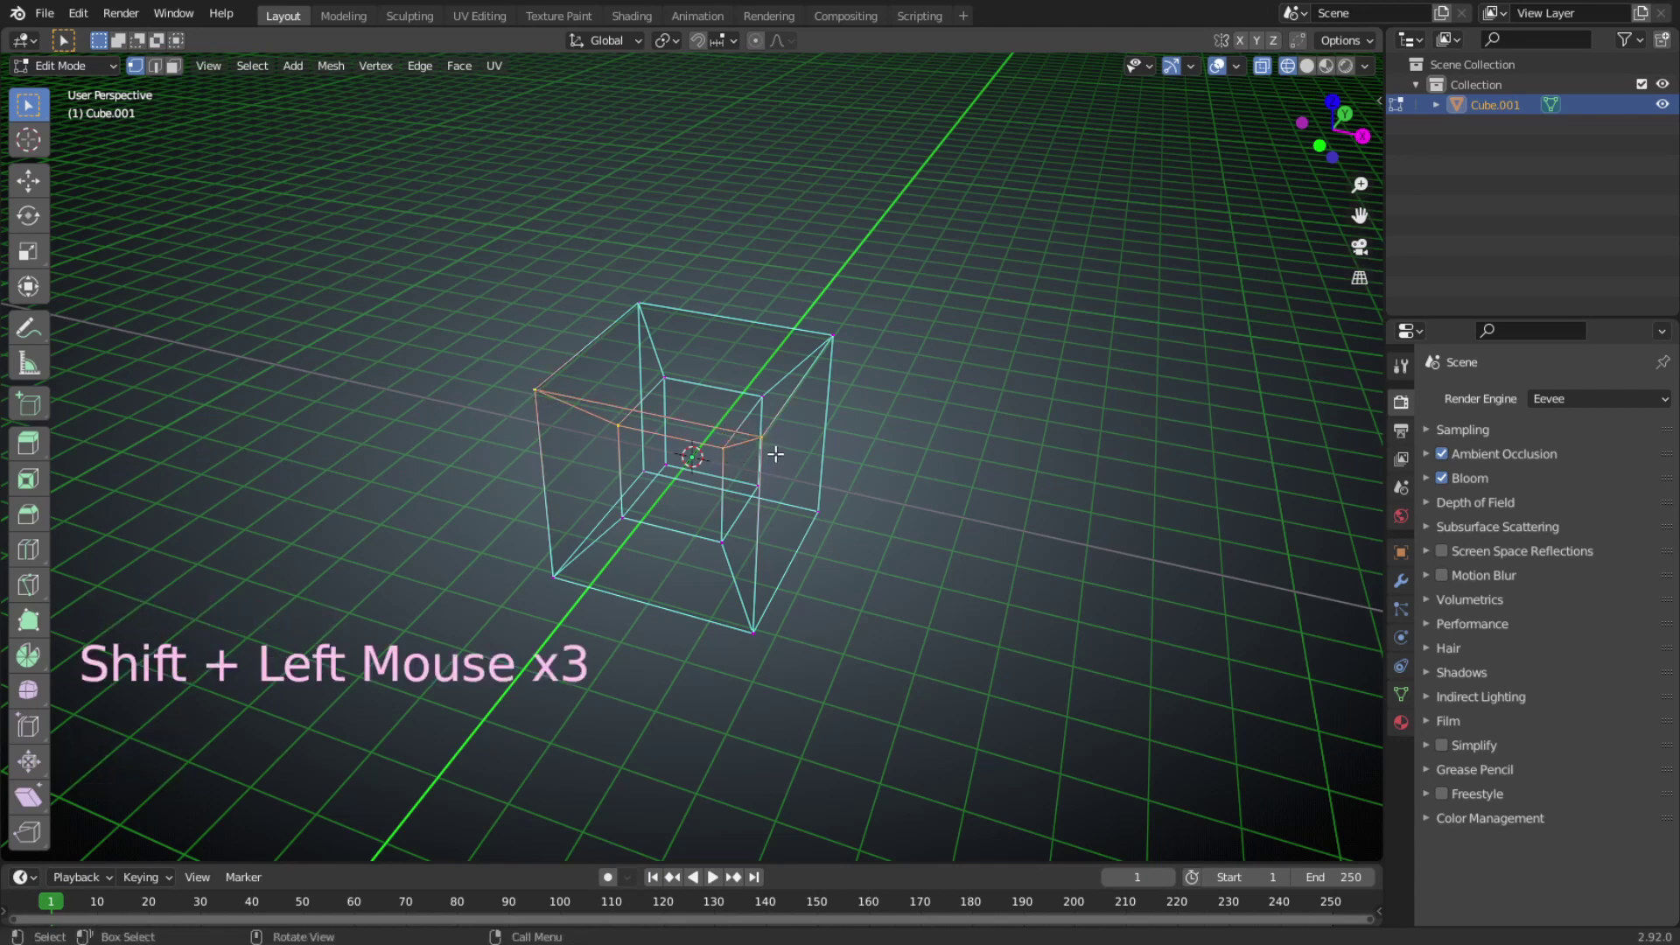
key(f)
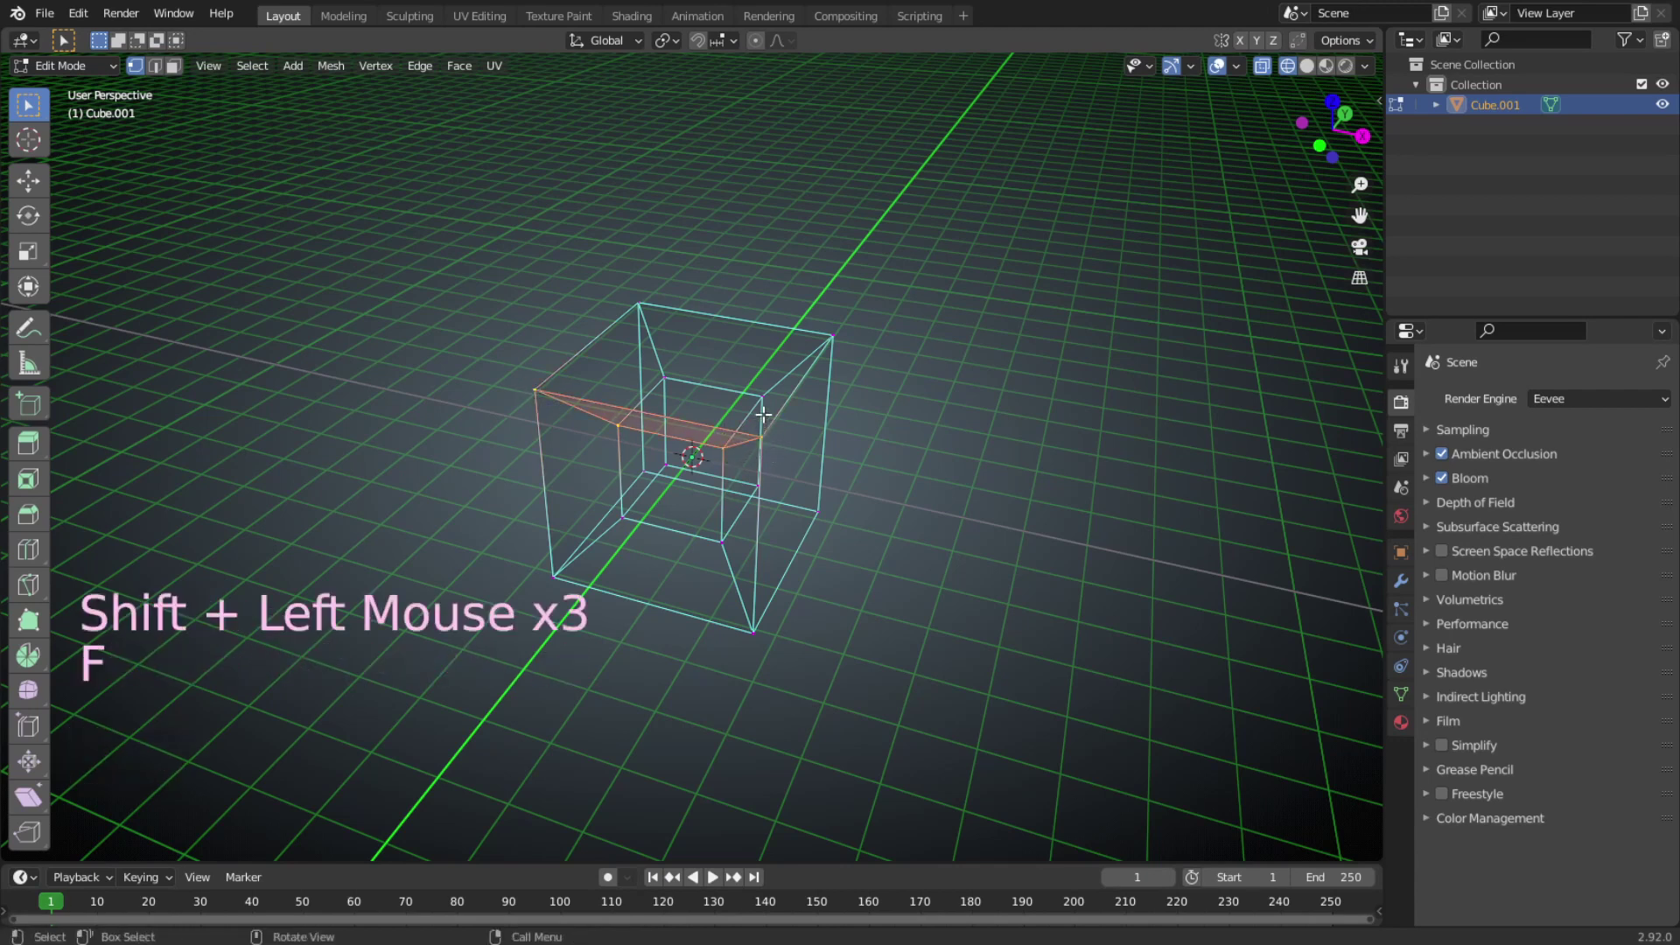
Add a Wireframe modifier to Cube.001 from the modifier properties.
click(1400, 581)
click(1468, 398)
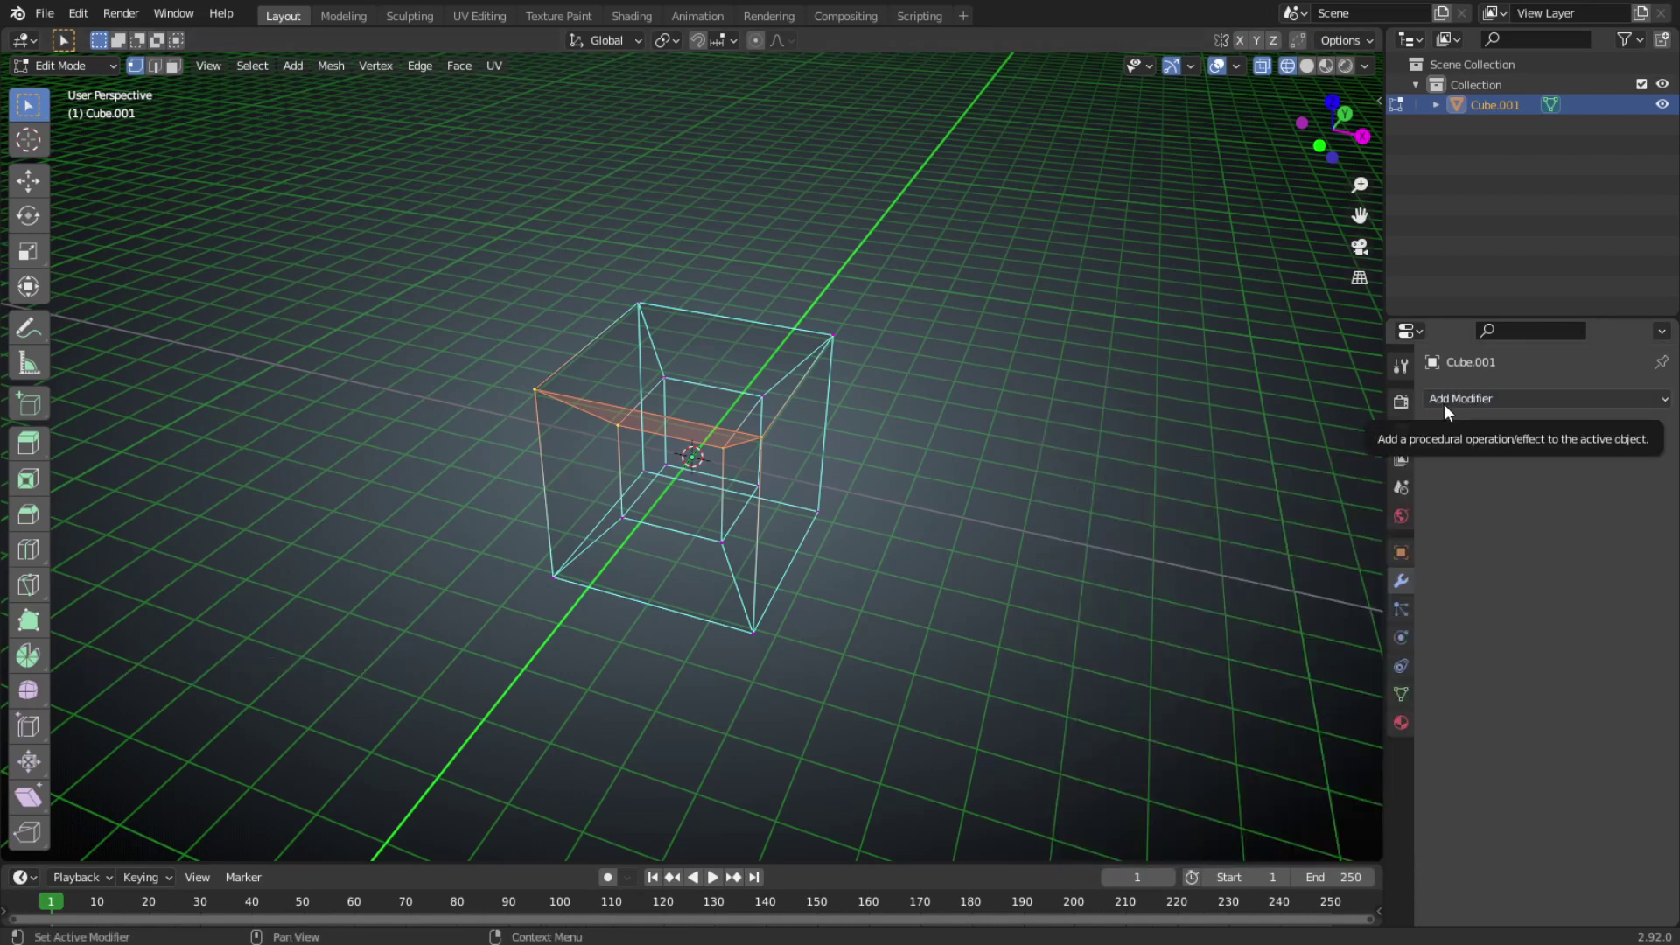
click(1444, 401)
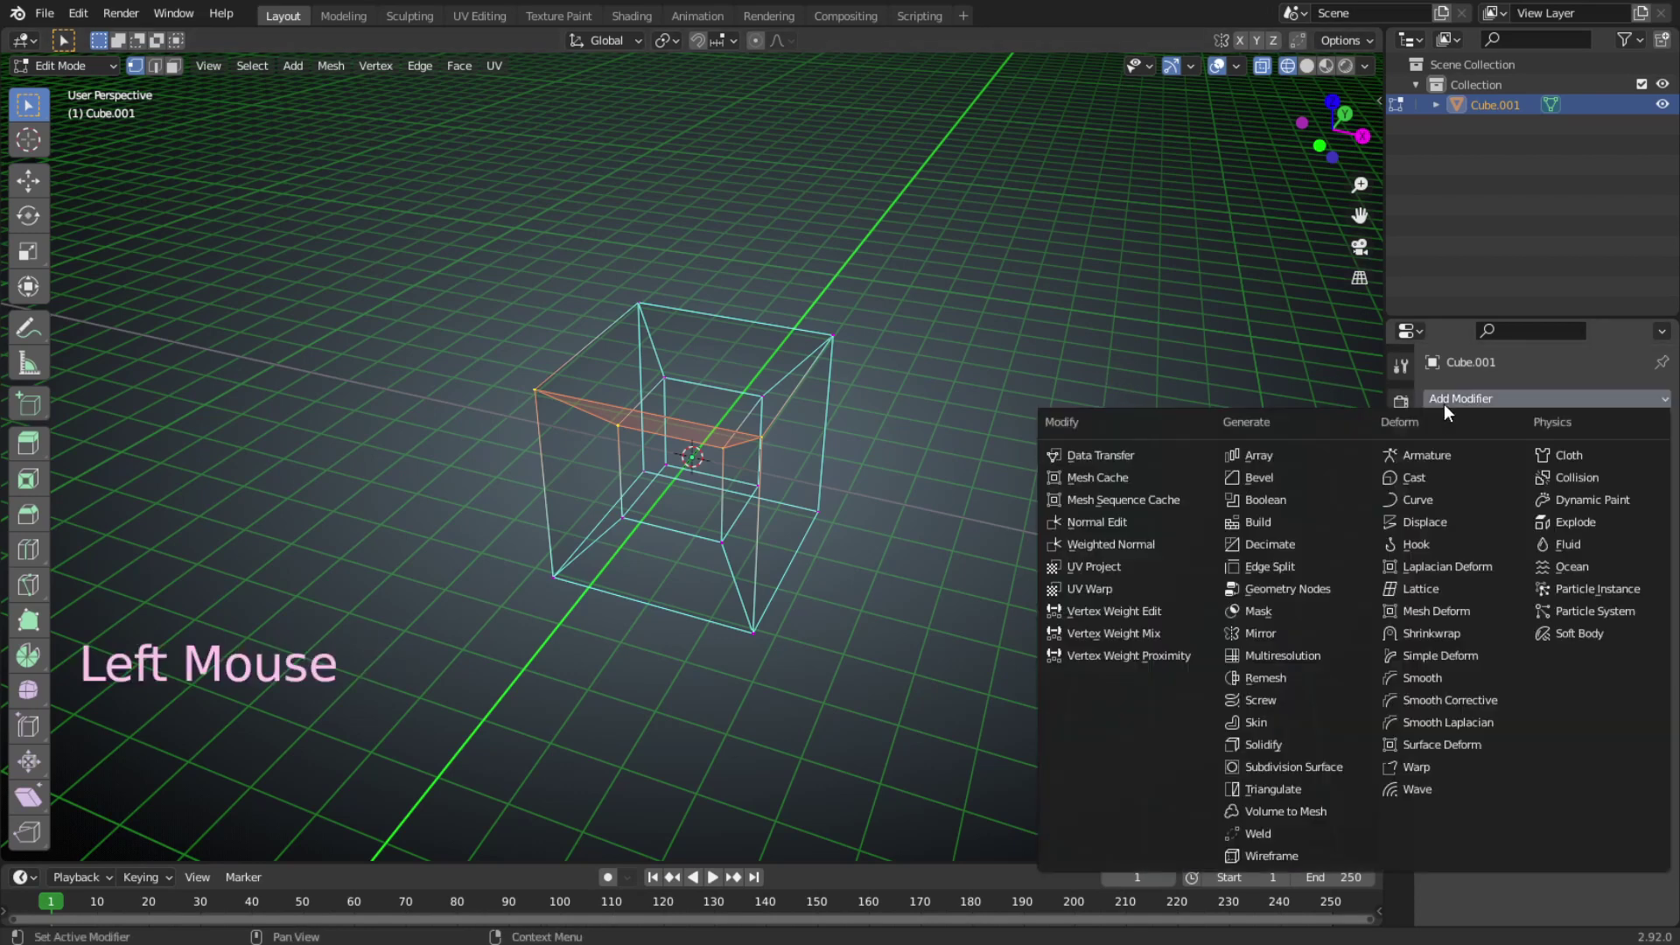
click(1273, 852)
Switch to solid shading and toggle X-ray off, on, and off again.
click(1307, 68)
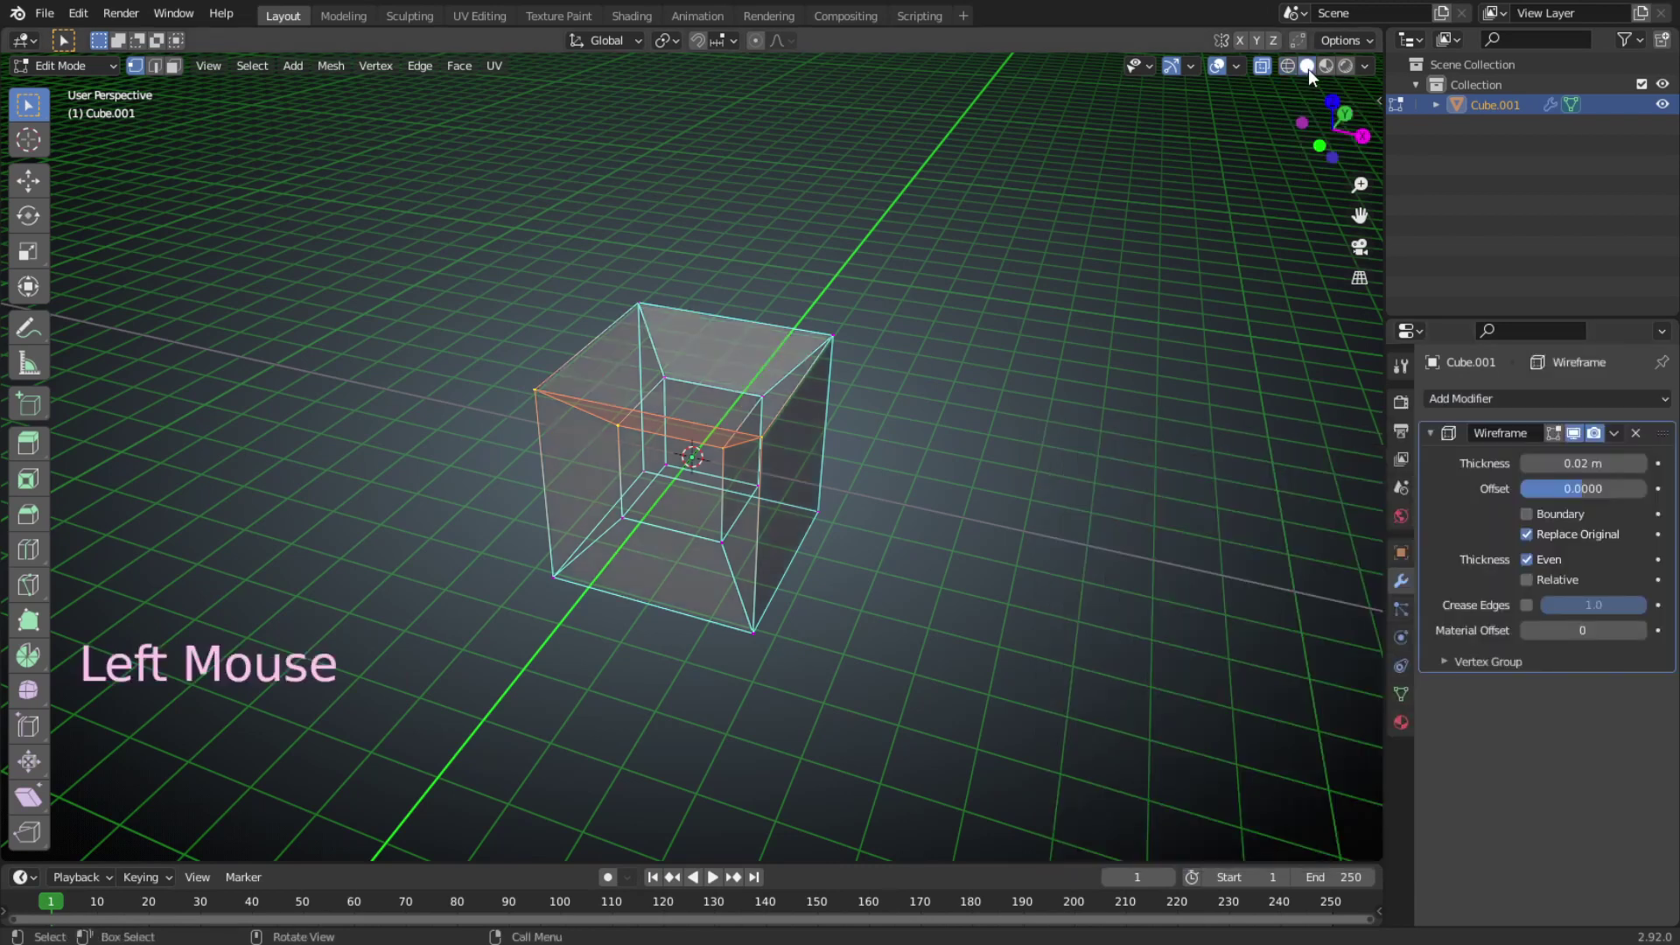
click(1277, 65)
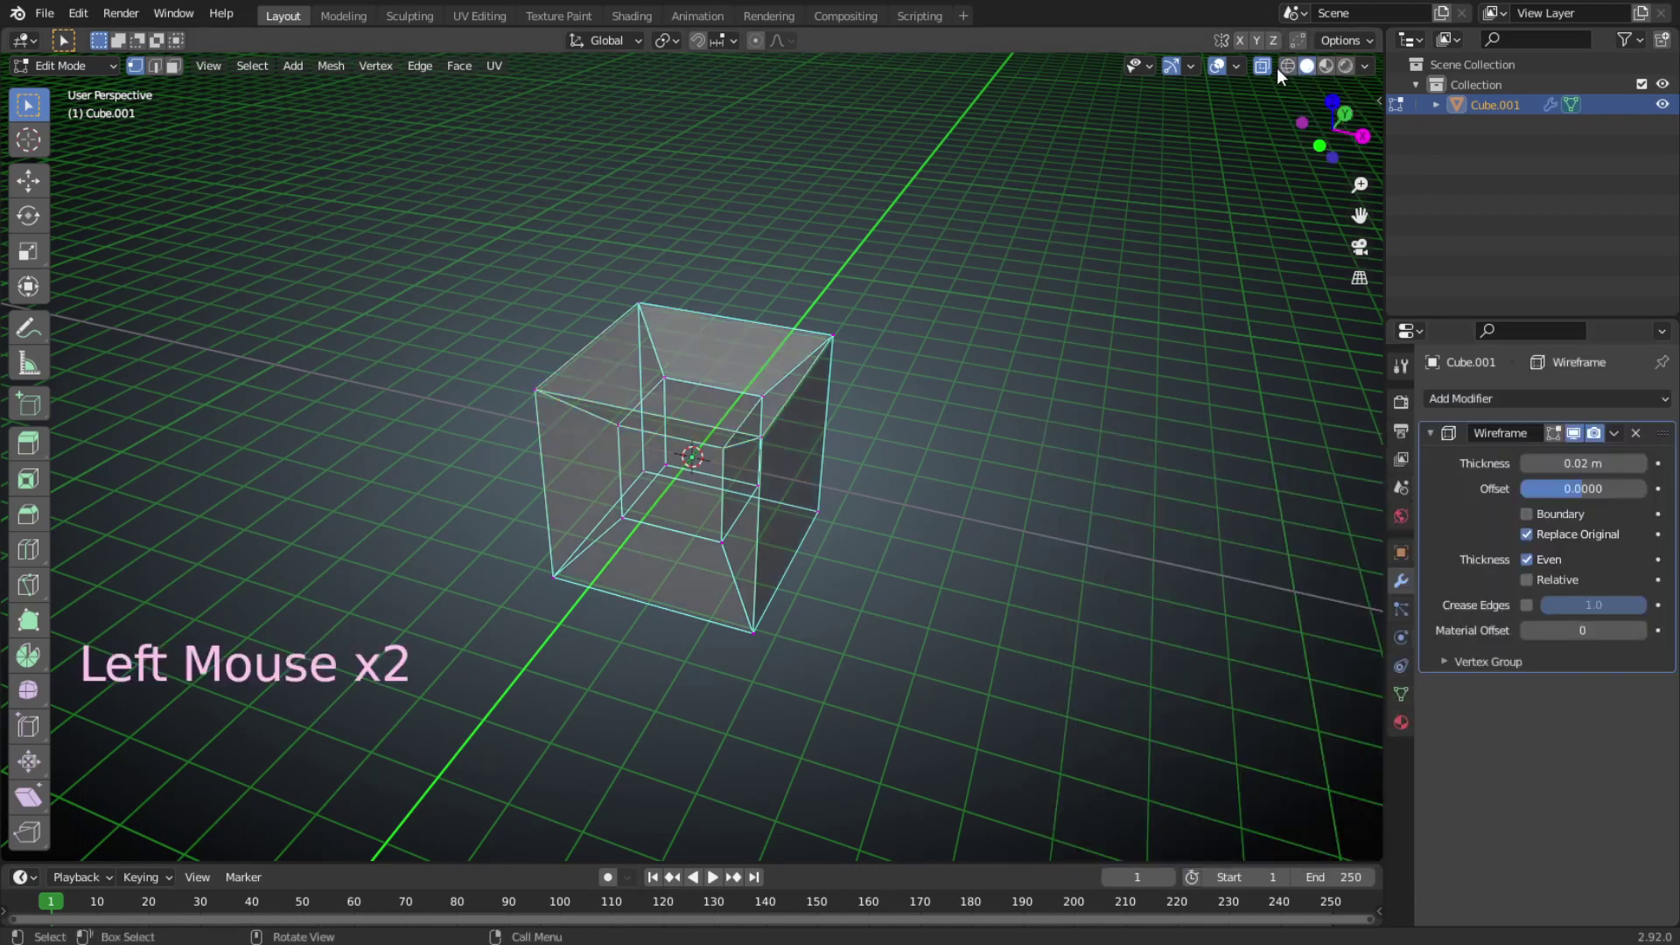
click(1262, 65)
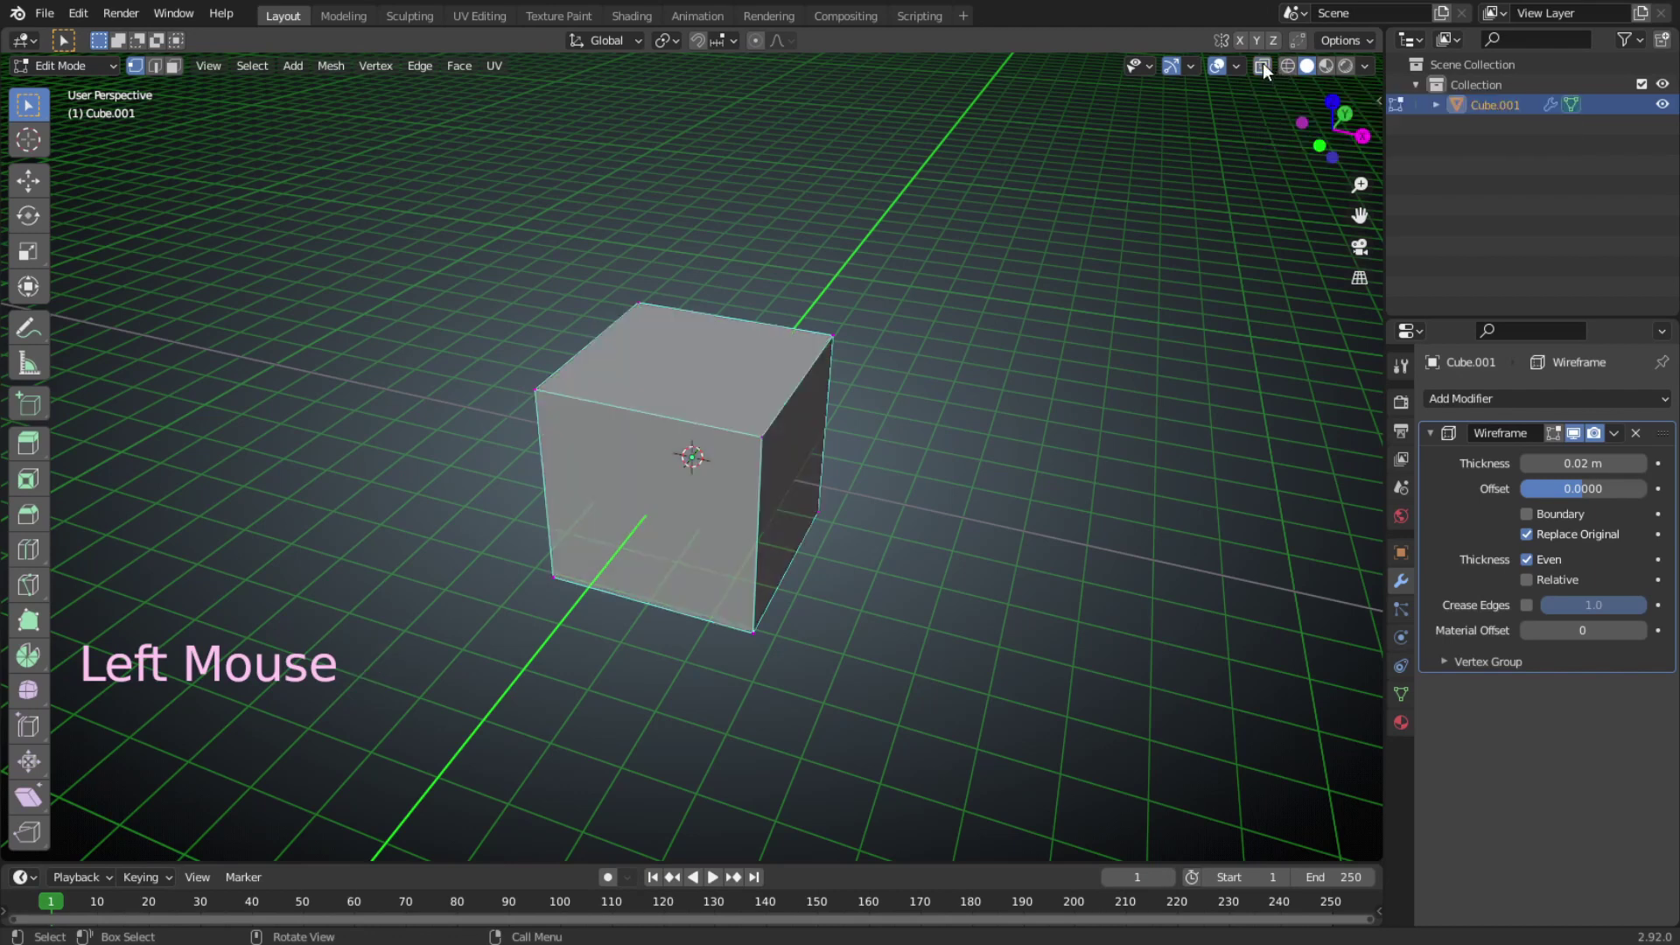
click(1263, 66)
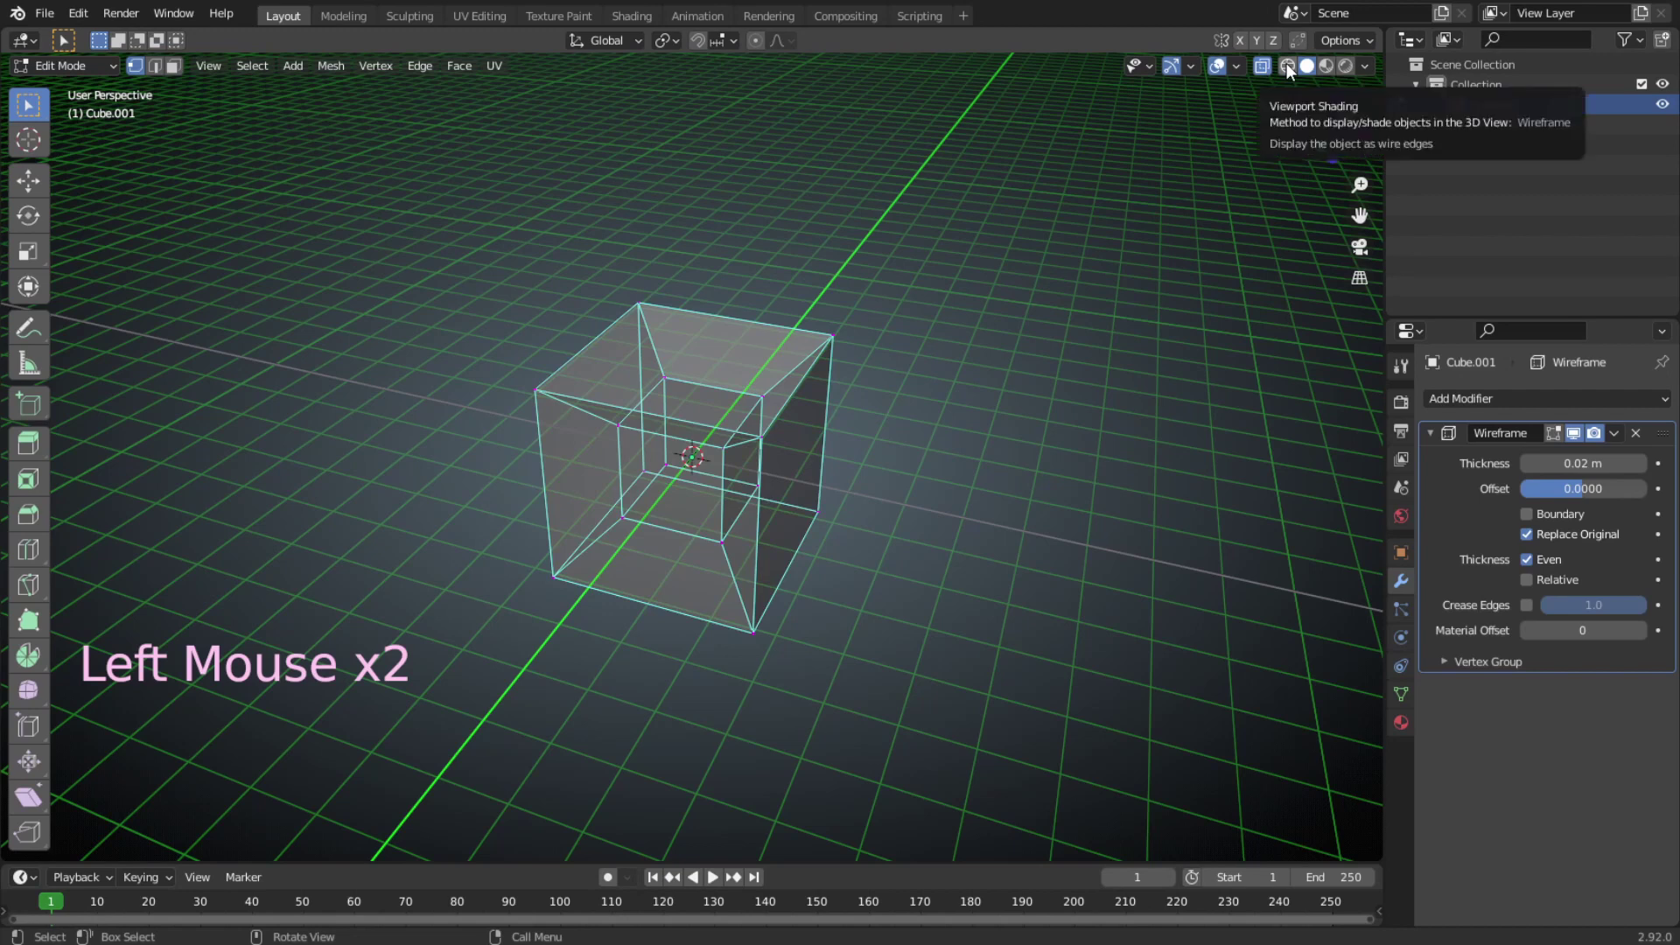
click(1263, 64)
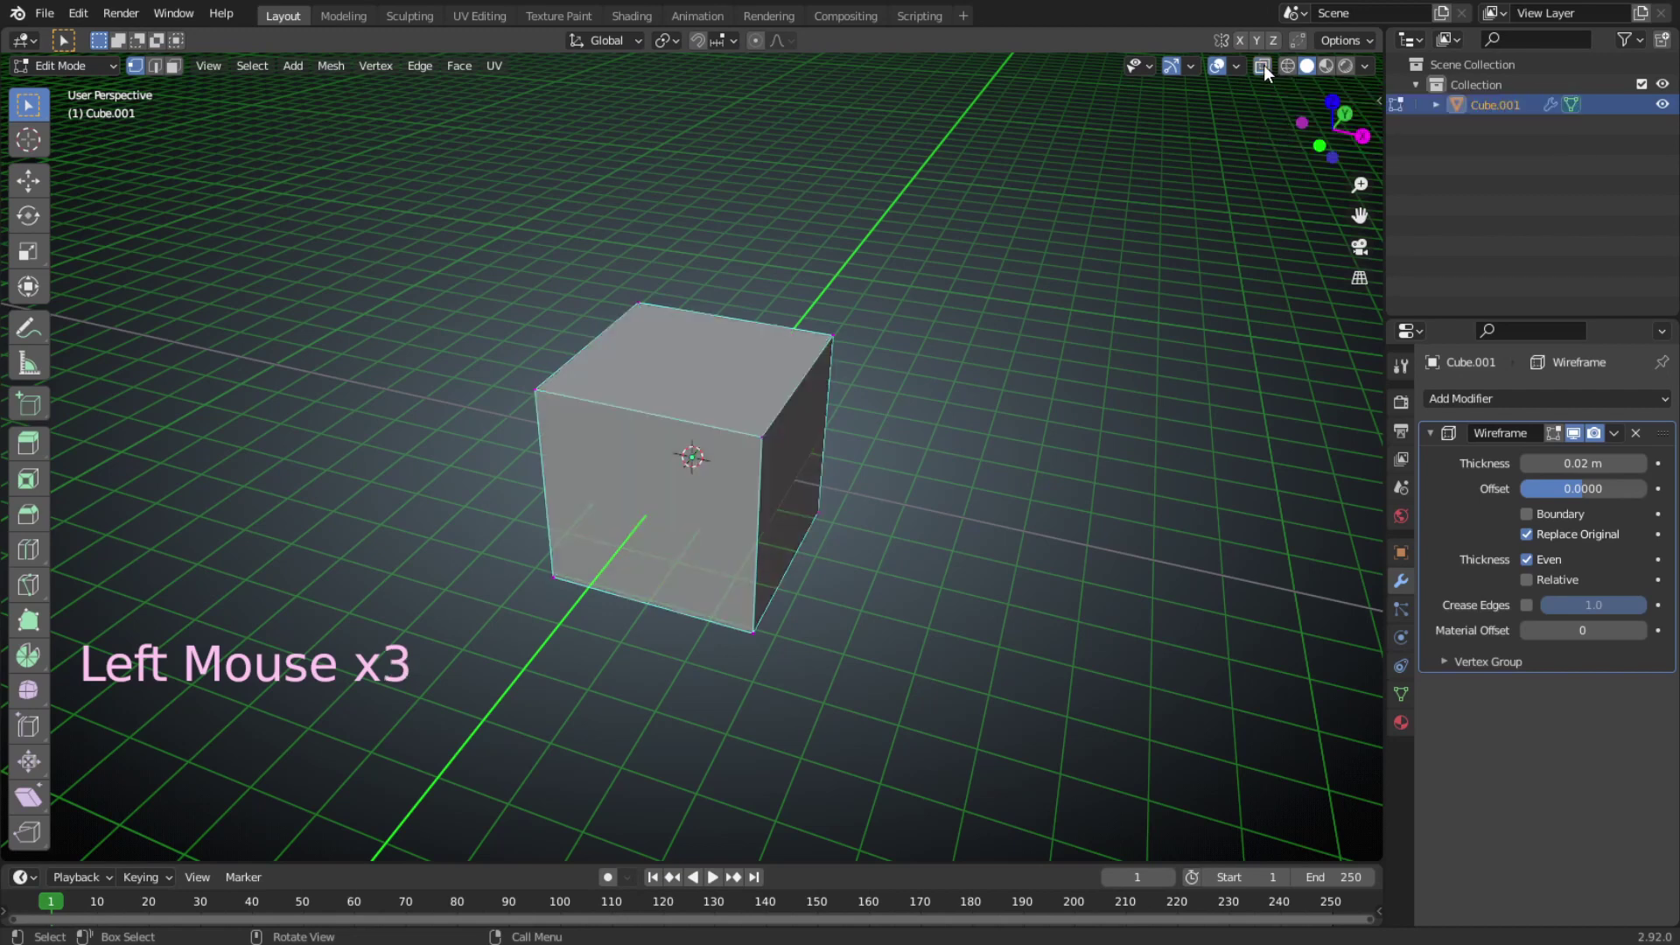
Open and dismiss the Wireframe modifier's options, then return to Object Mode and orbit the view.
click(1614, 434)
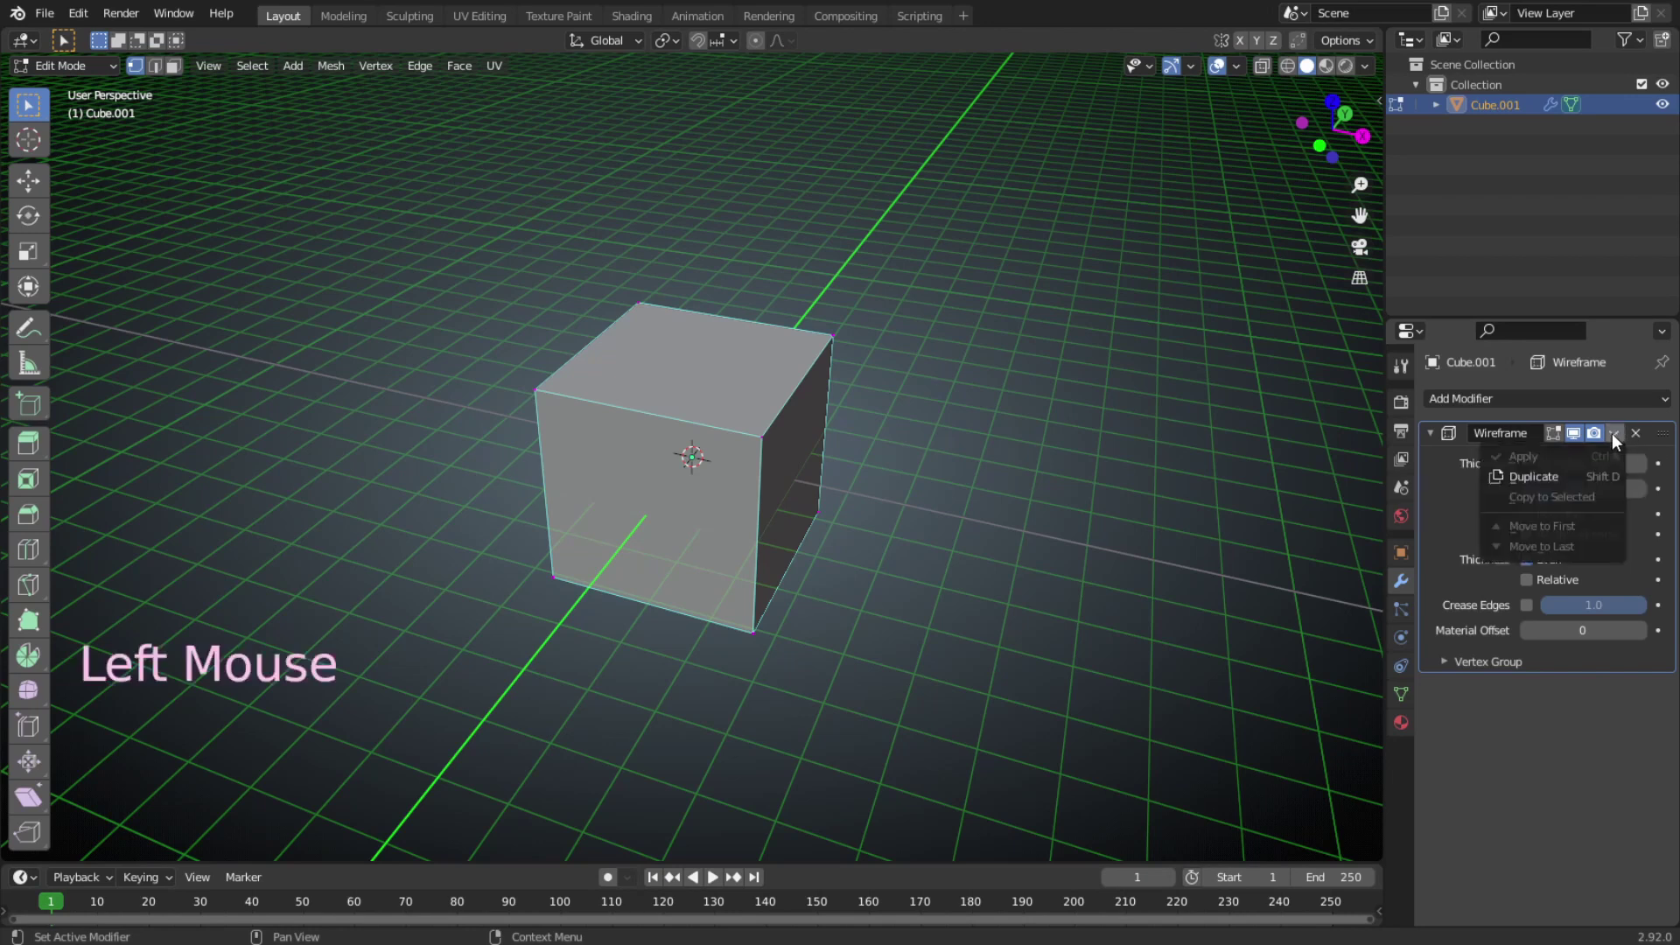
click(954, 484)
key(Tab)
middle_drag(957, 484, 590, 416)
Delete the Wireframe modifier, switch to wireframe shading, and enter Edit Mode.
click(1636, 433)
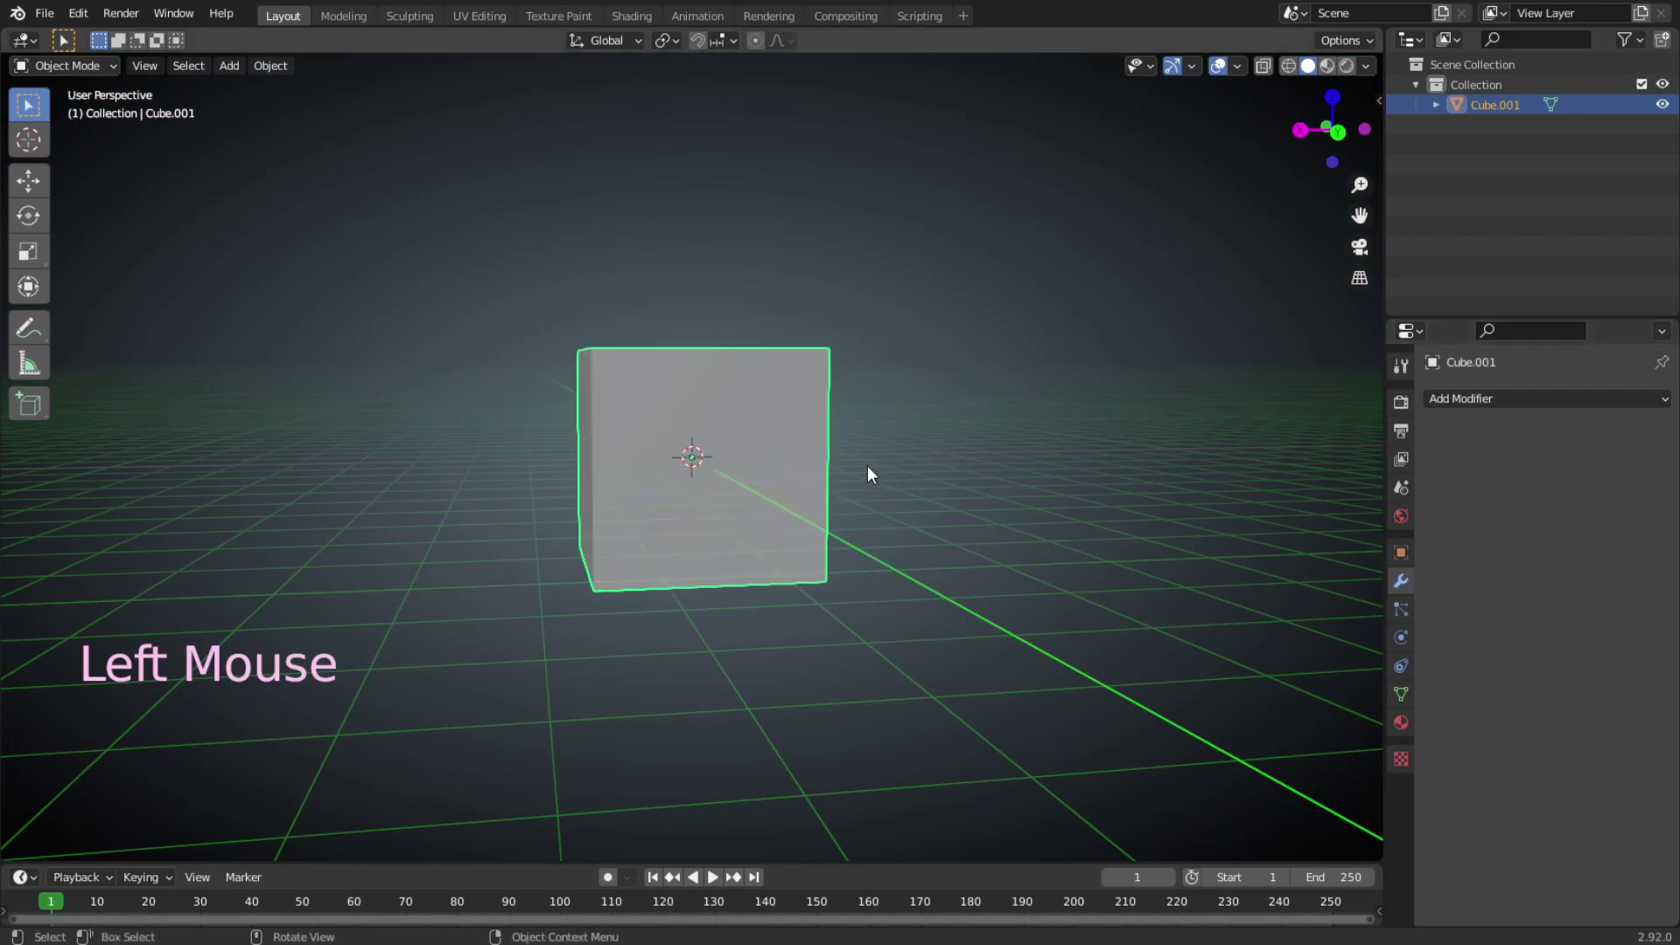
click(1307, 68)
click(1290, 68)
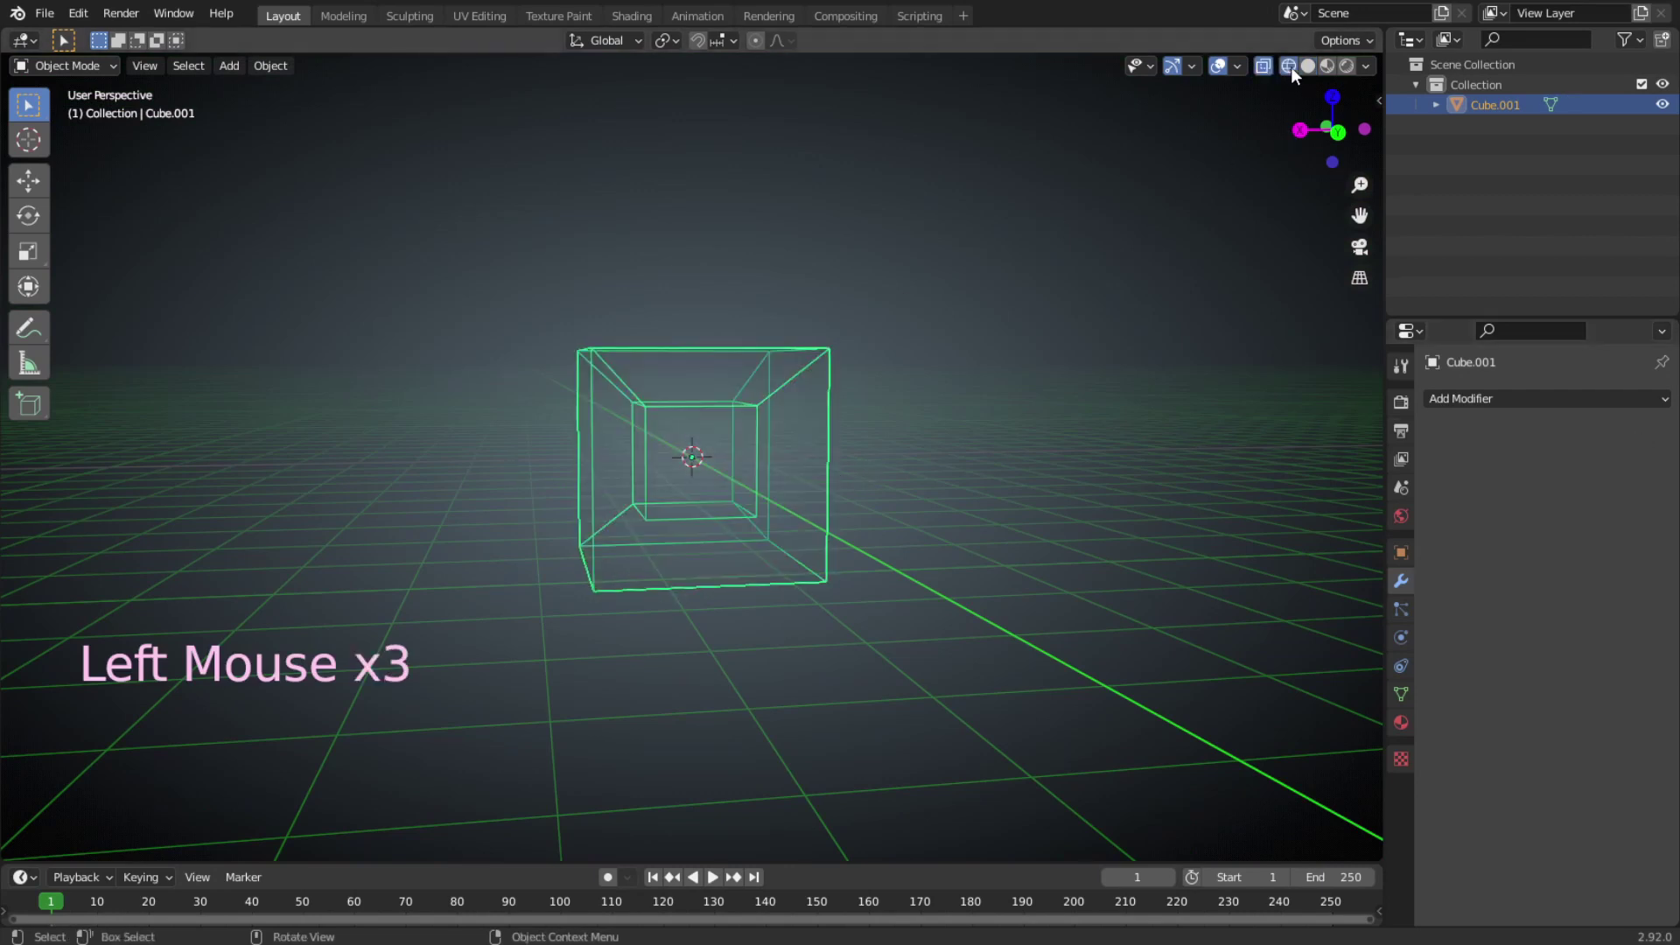
key(Tab)
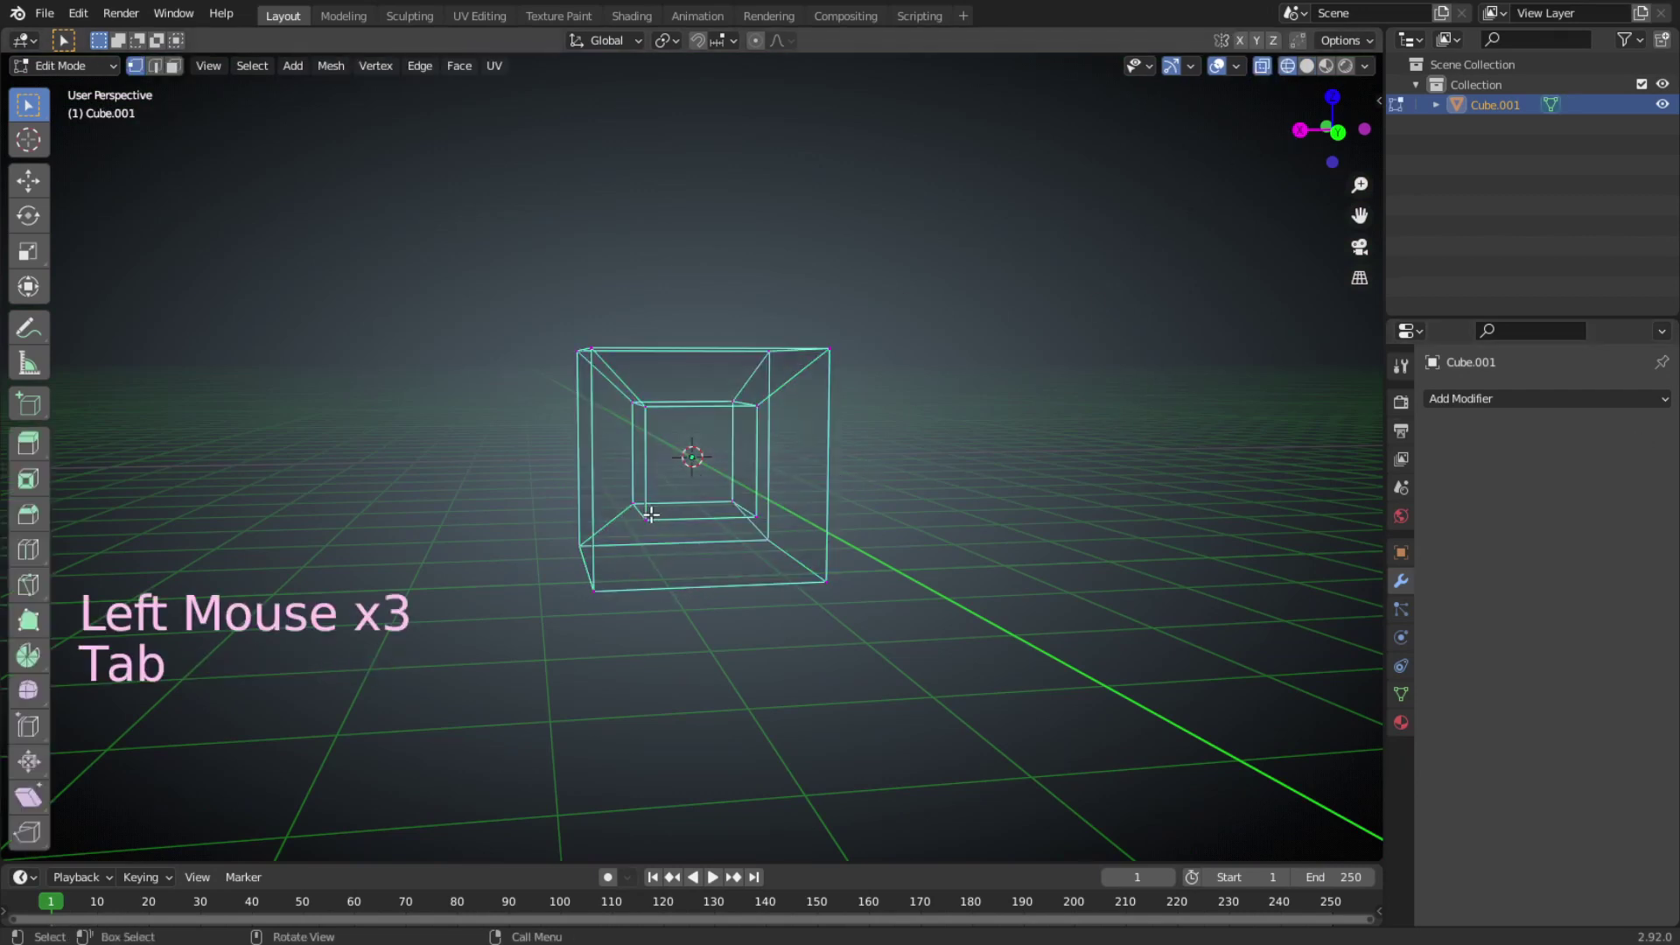
Fill a face across the four bottom-front vertices, then undo it.
click(653, 525)
shift+click(623, 606)
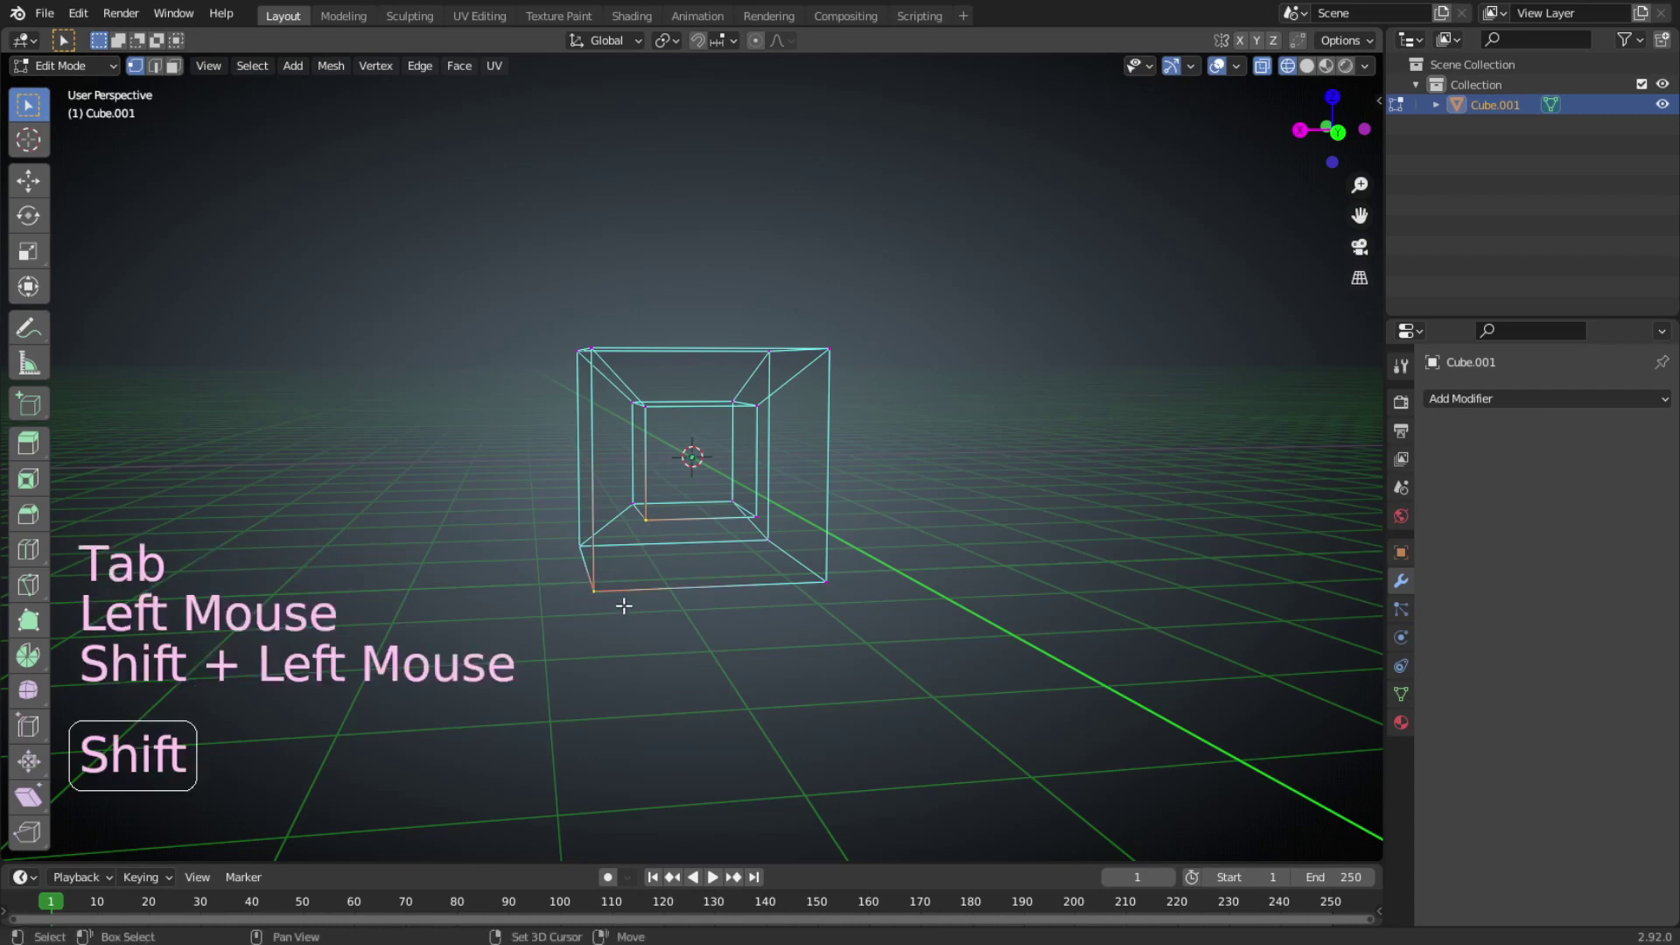
shift+click(824, 582)
shift+click(770, 542)
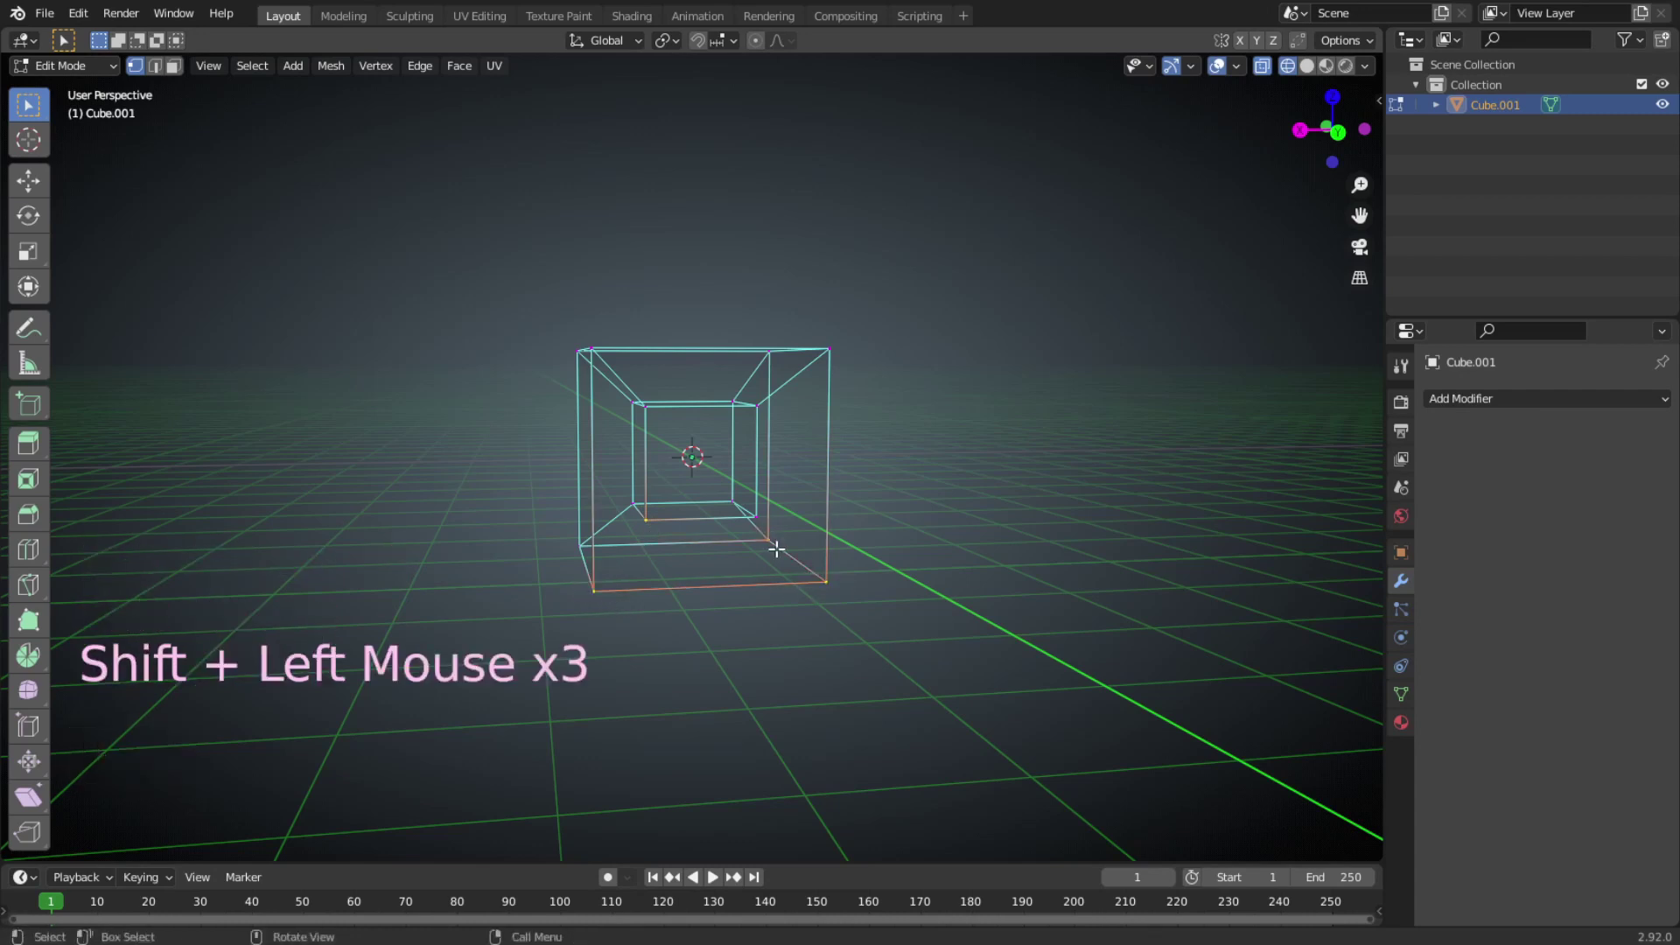
key(f)
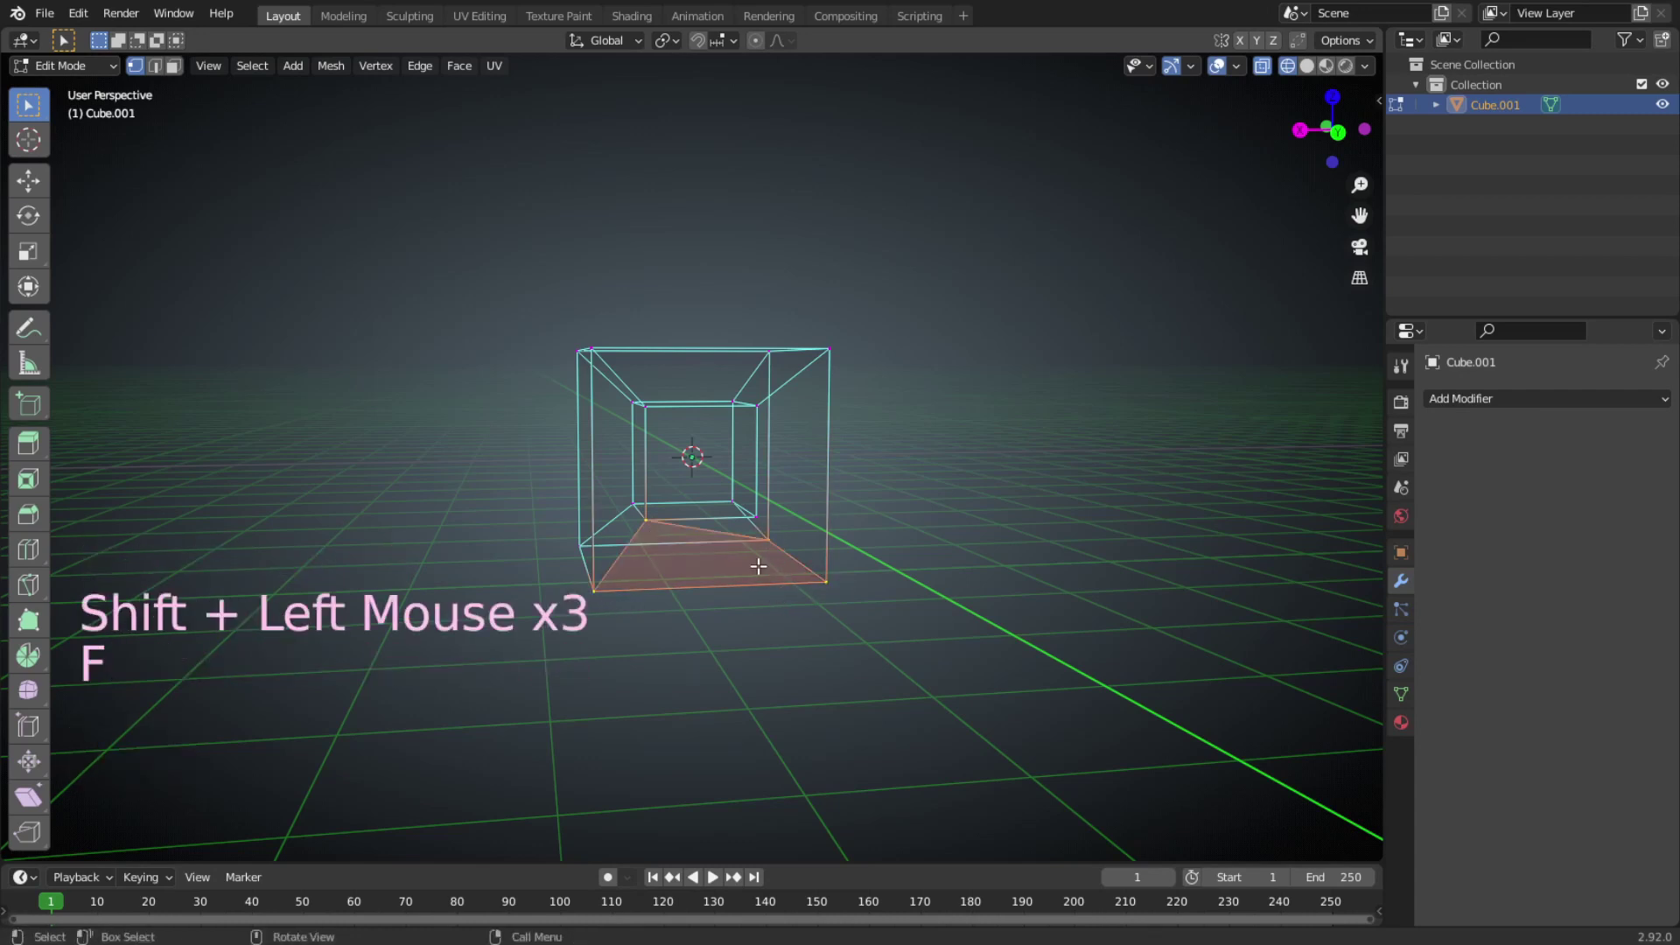
key(ctrl+z)
Reselect the inner and outer bottom vertices, fill the bottom face, and deselect it.
middle_drag(769, 619, 733, 583)
click(745, 524)
shift+click(803, 599)
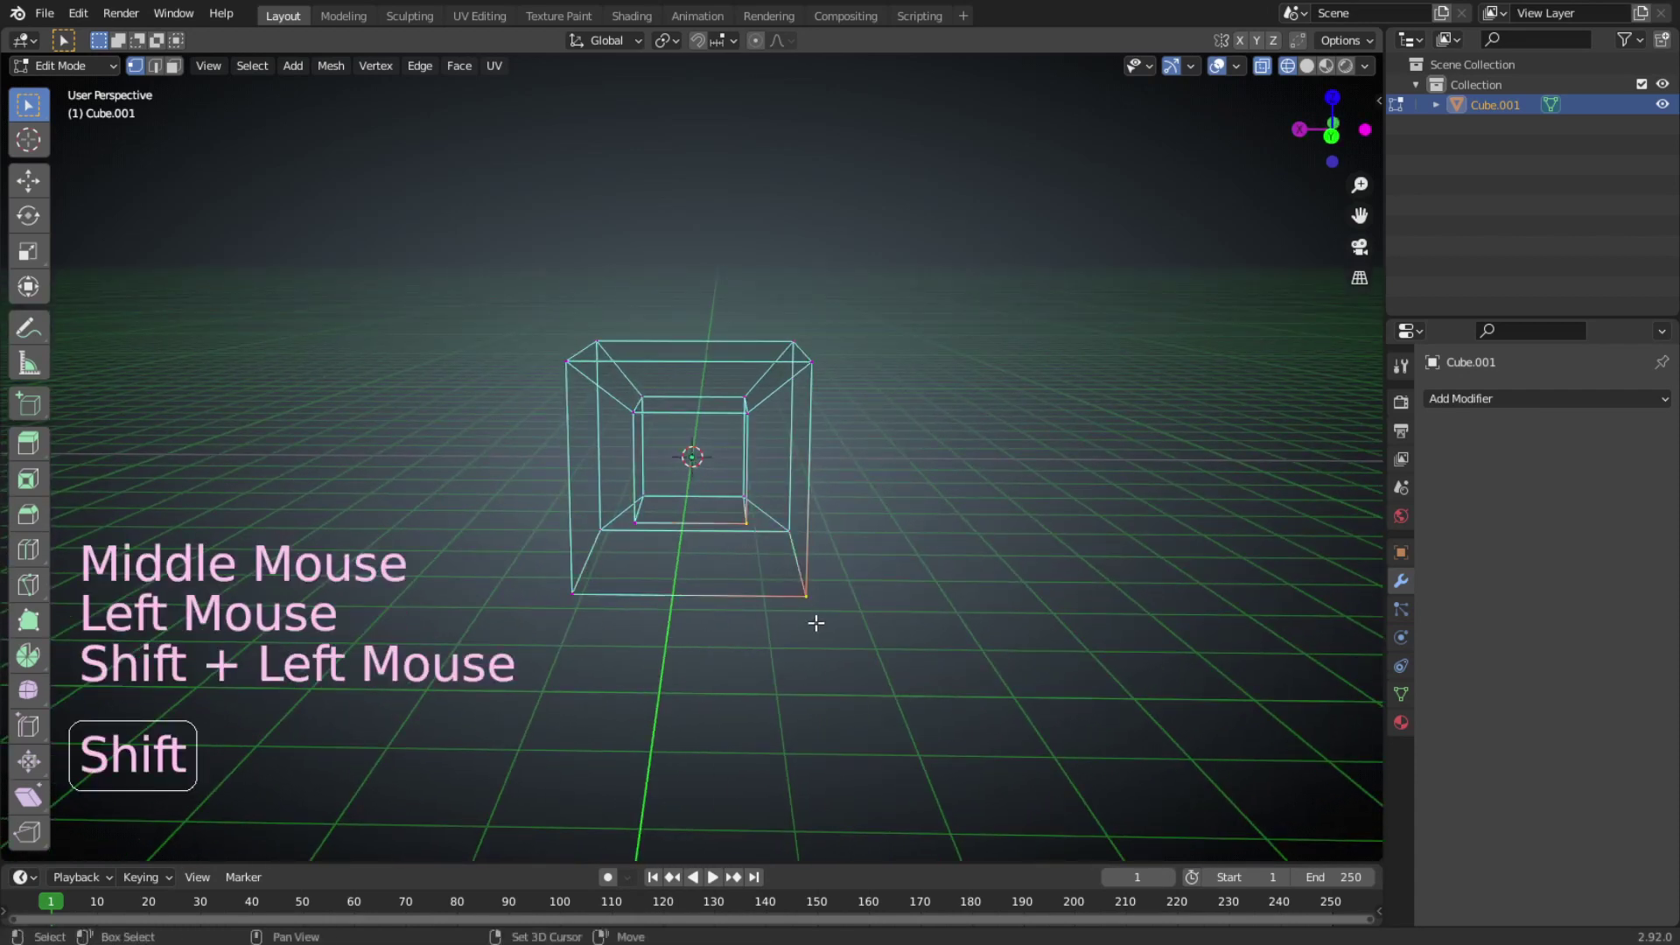
shift+click(646, 521)
shift+click(570, 596)
key(f)
middle_drag(712, 667, 1046, 412)
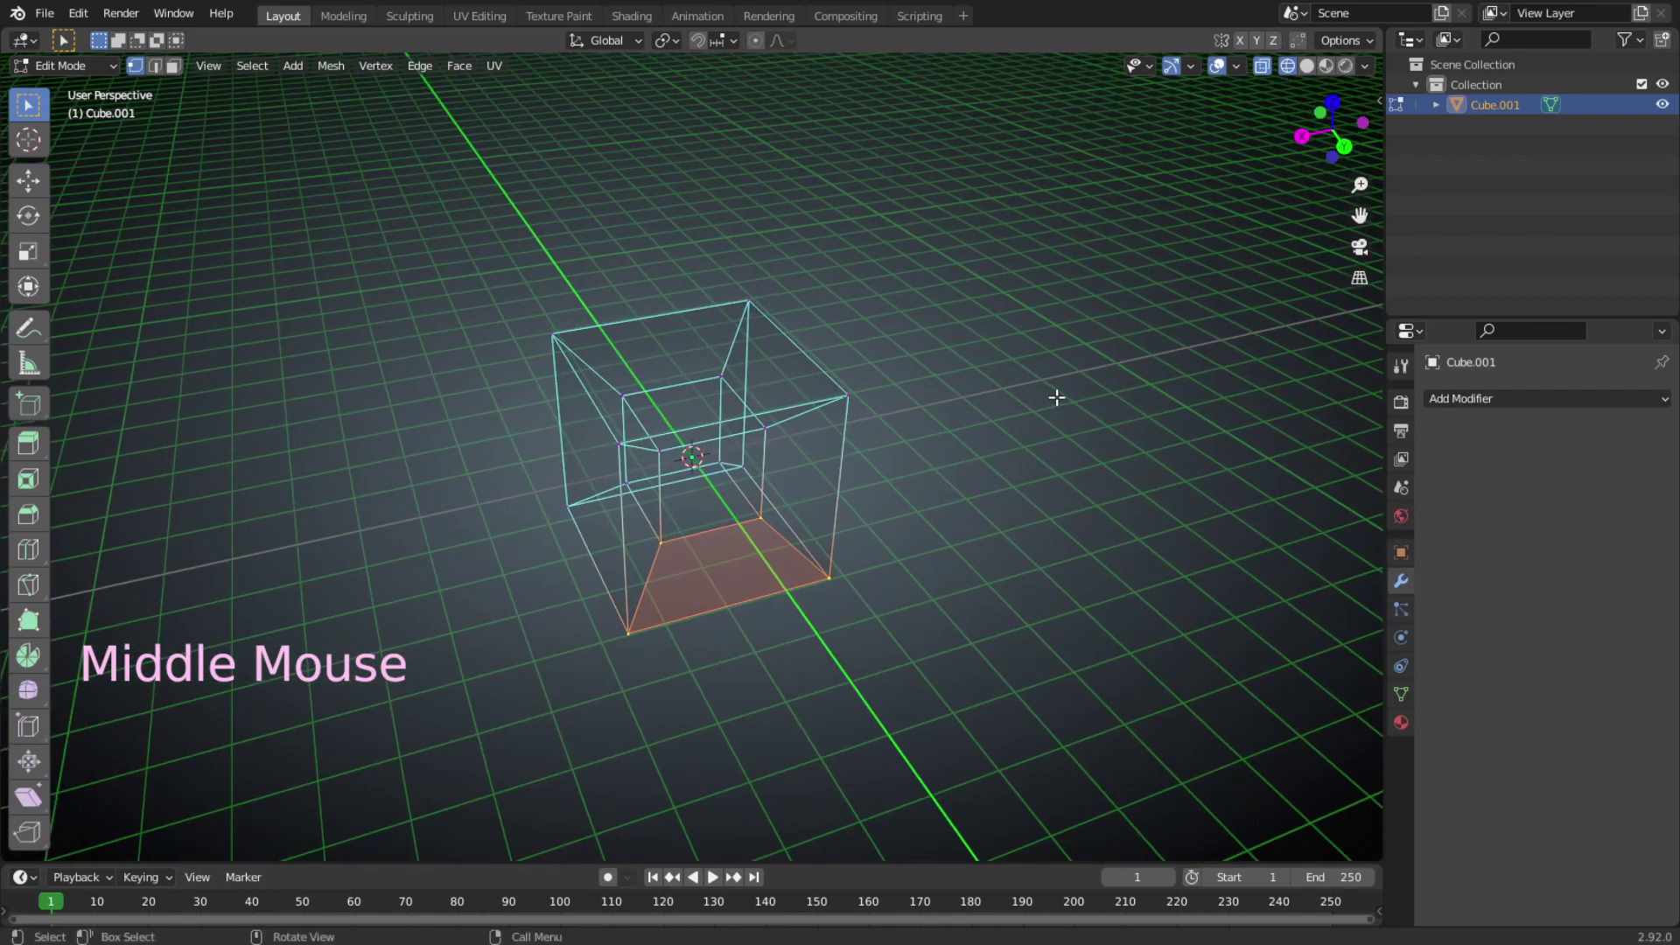
click(1053, 394)
Add a Wireframe modifier to Cube.001 and view the struts in Object Mode.
click(1474, 400)
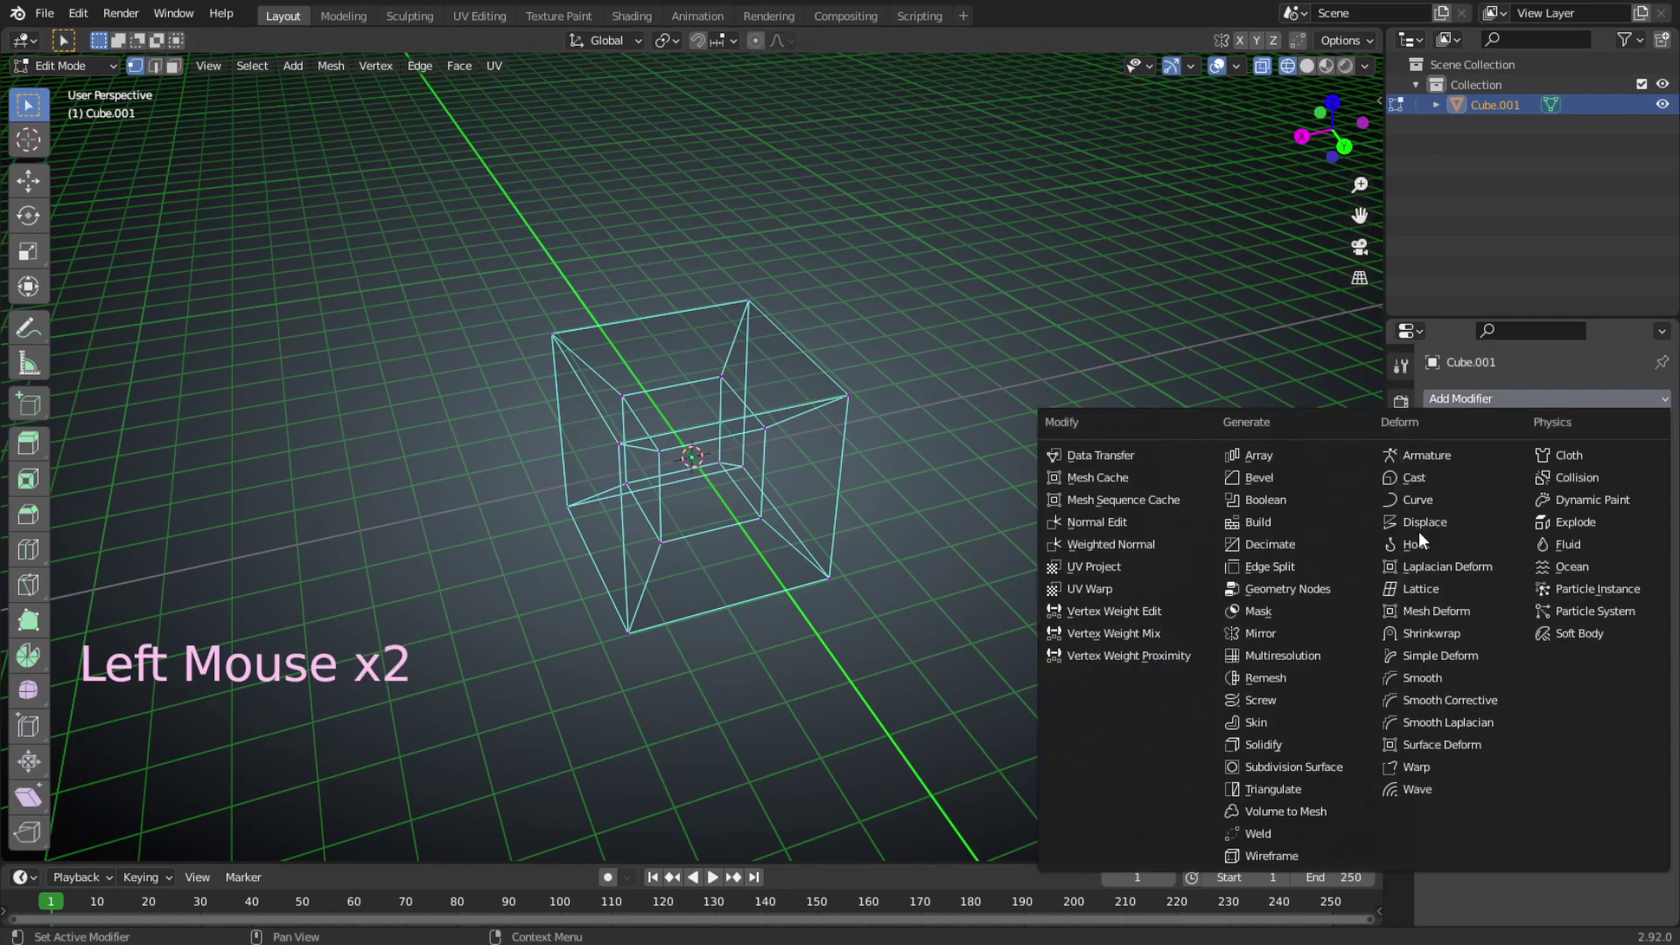
click(1279, 845)
key(Tab)
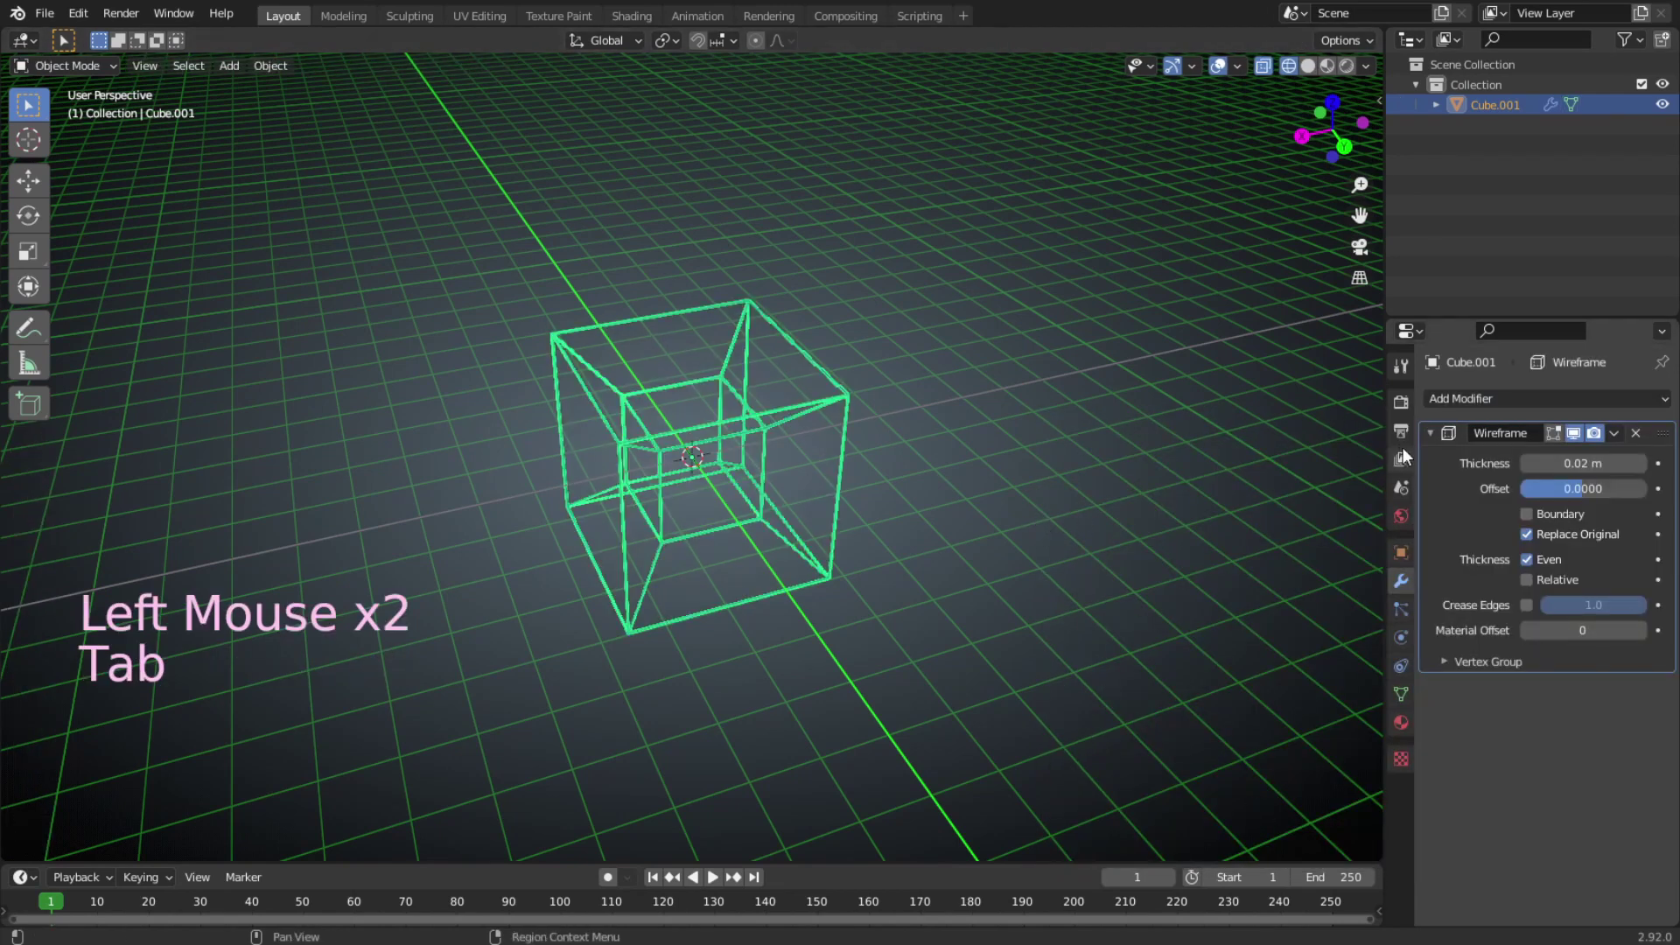
middle_drag(962, 612, 1006, 534)
Make the wireframe thickness thinner and apply the Wireframe modifier permanently.
click(1614, 432)
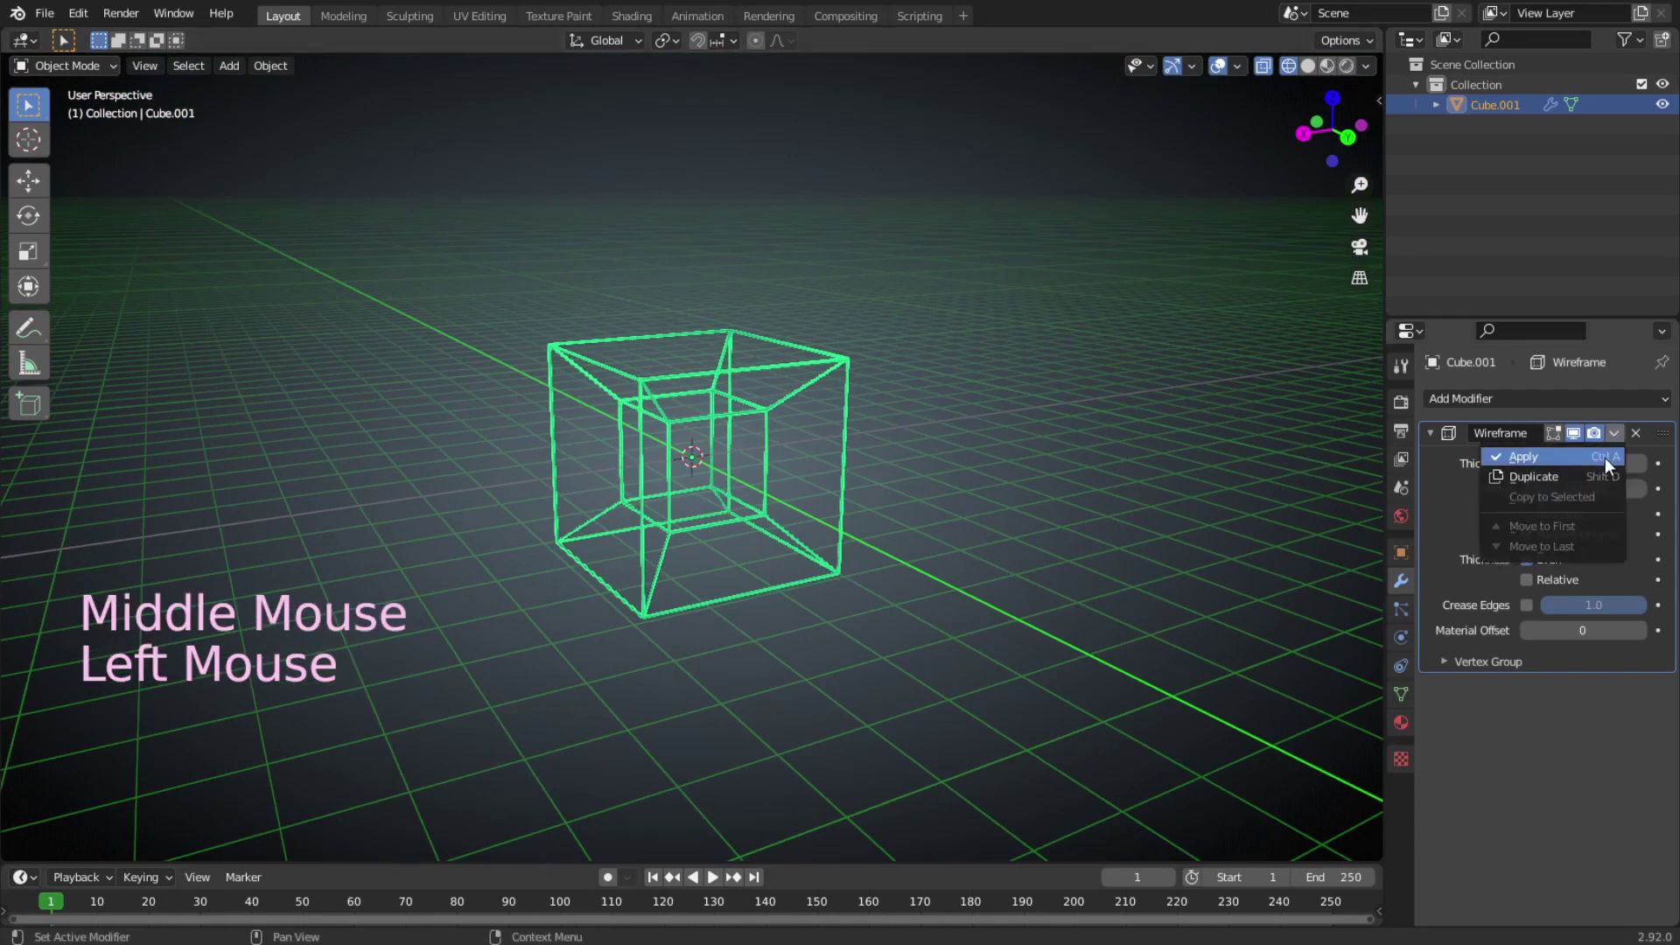
double_click(1580, 462)
text(0.005)
key(Return)
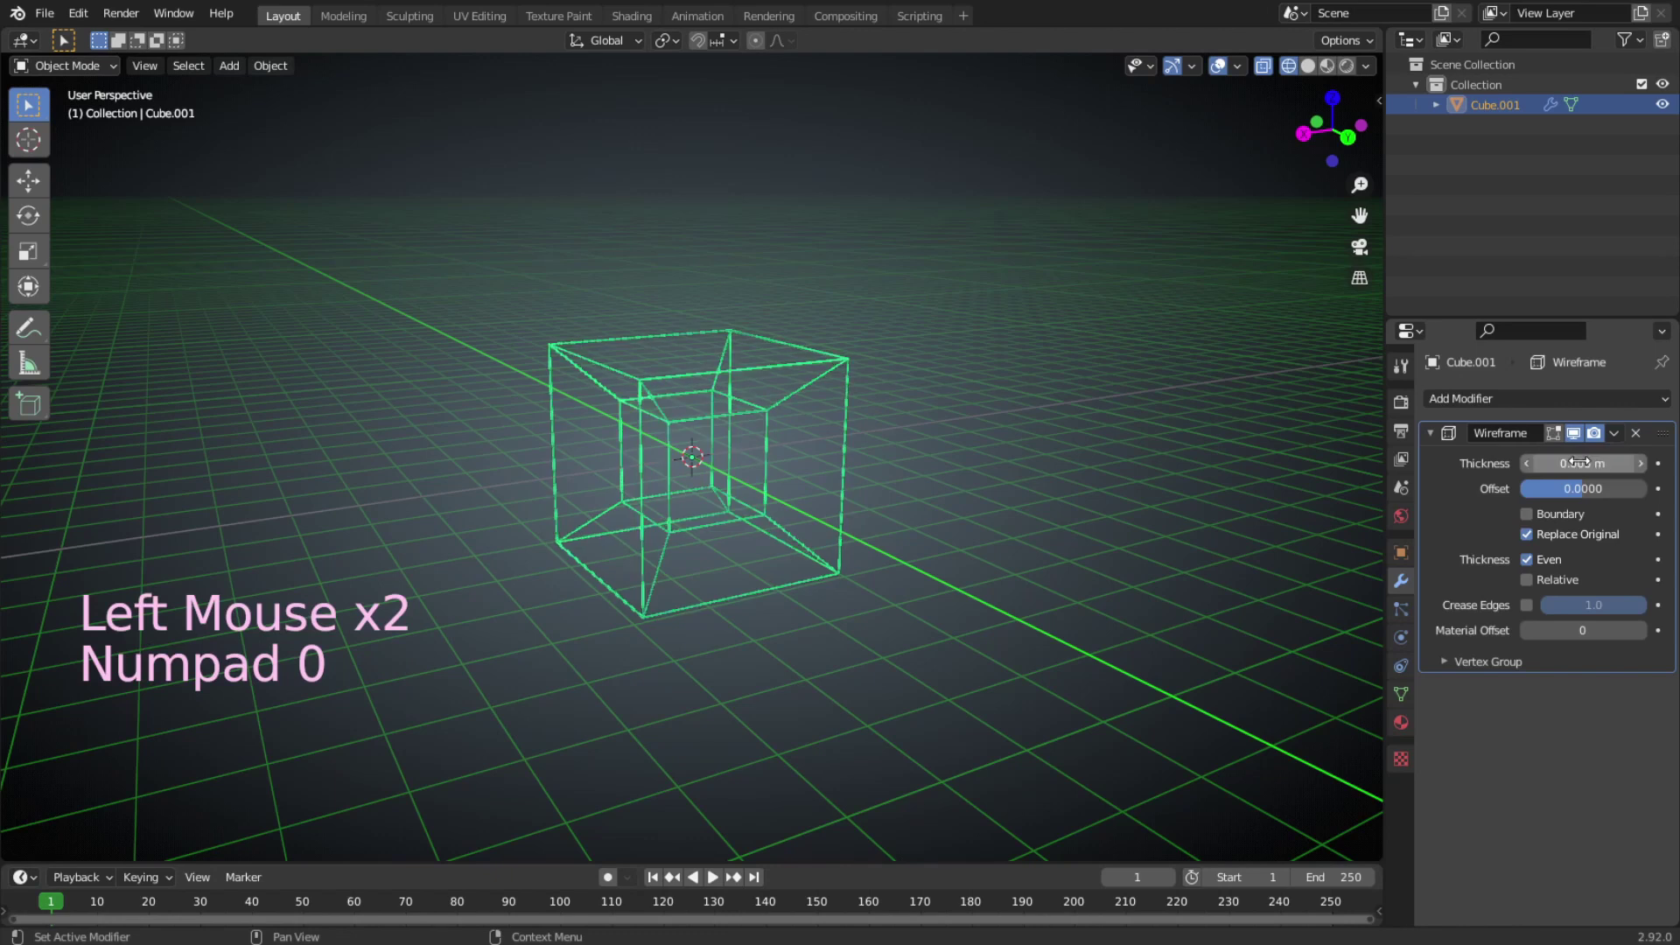
click(1614, 433)
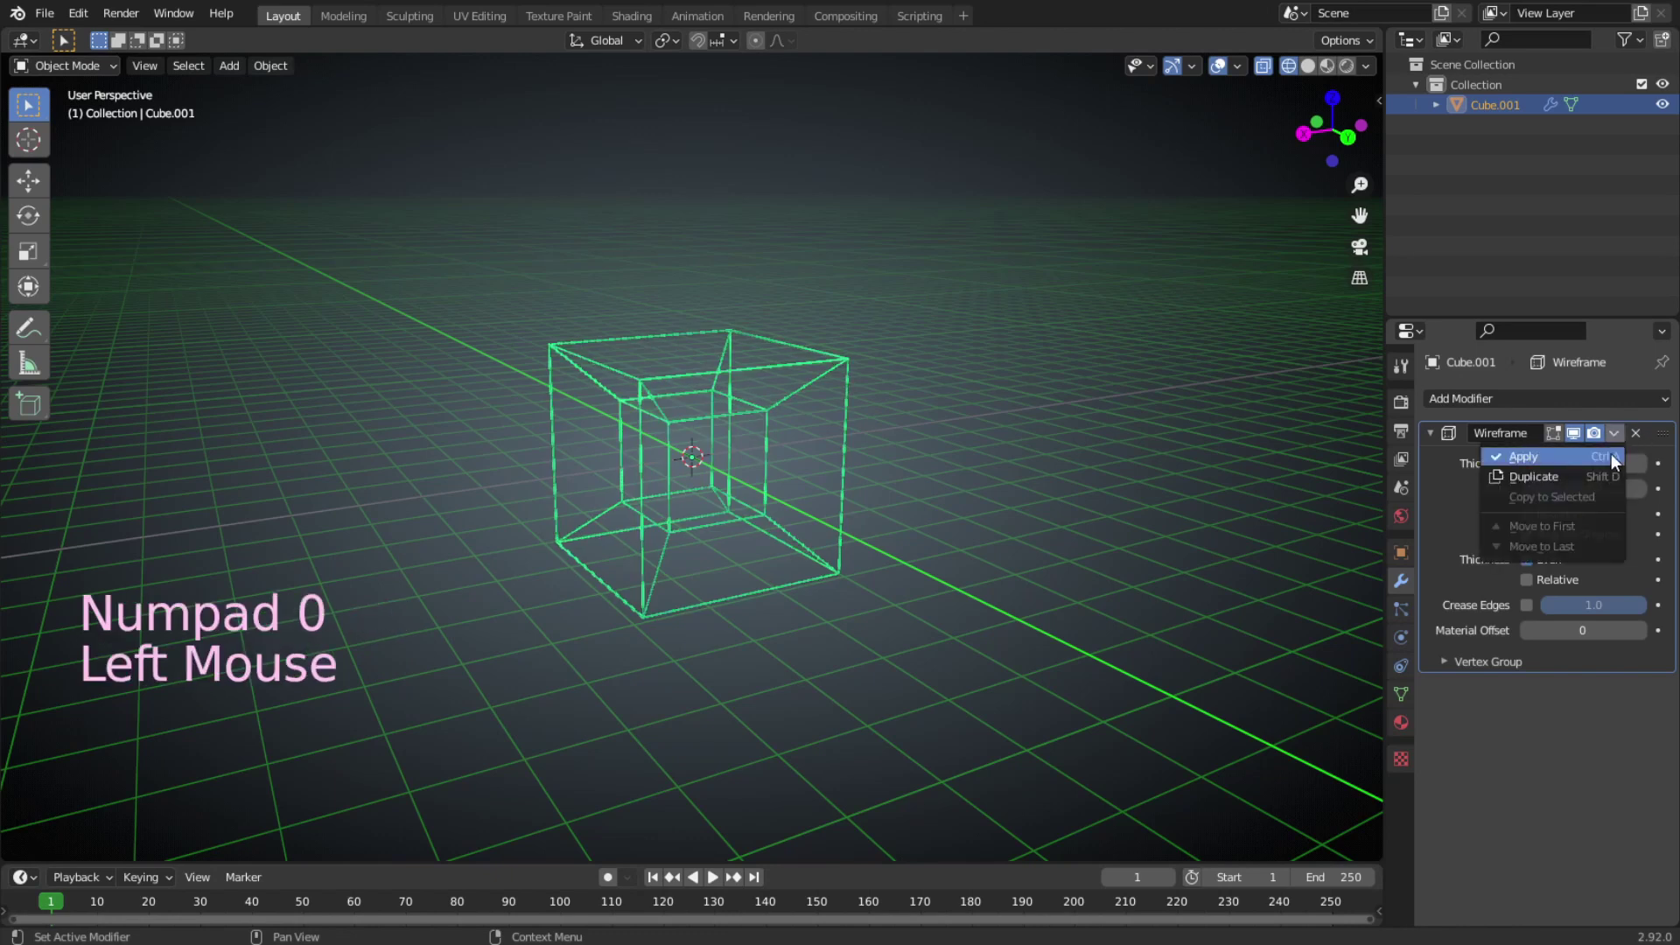
click(1608, 454)
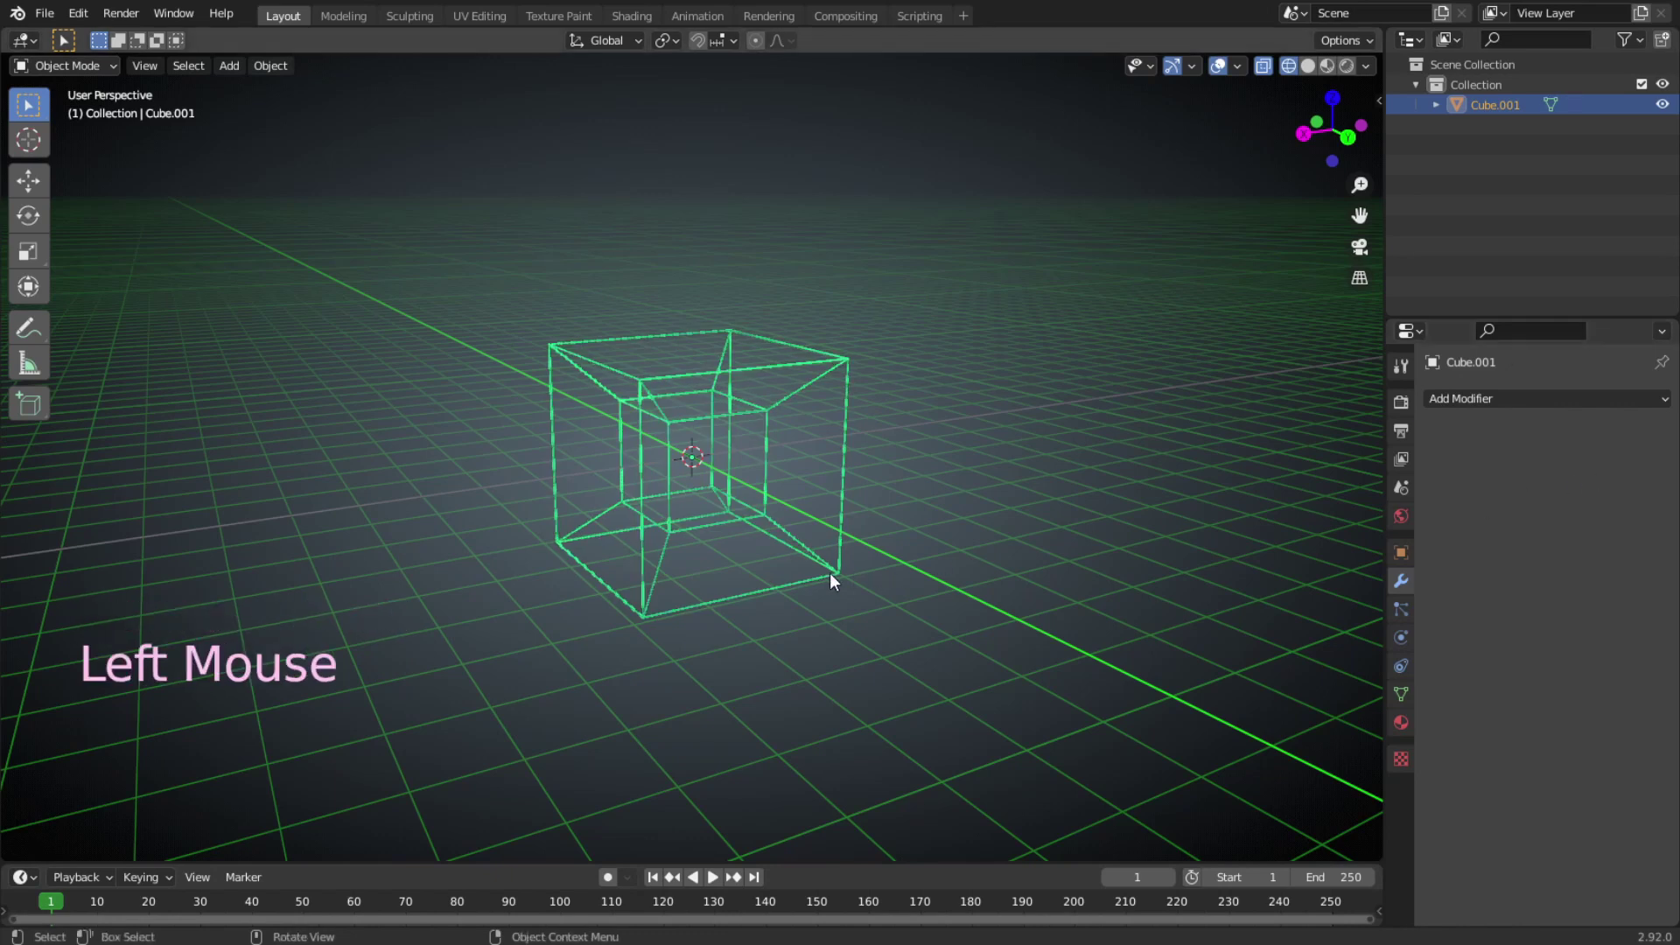
Select all vertices and run Merge by Distance at 0.1 m, removing 88 vertices.
key(Tab)
key(a)
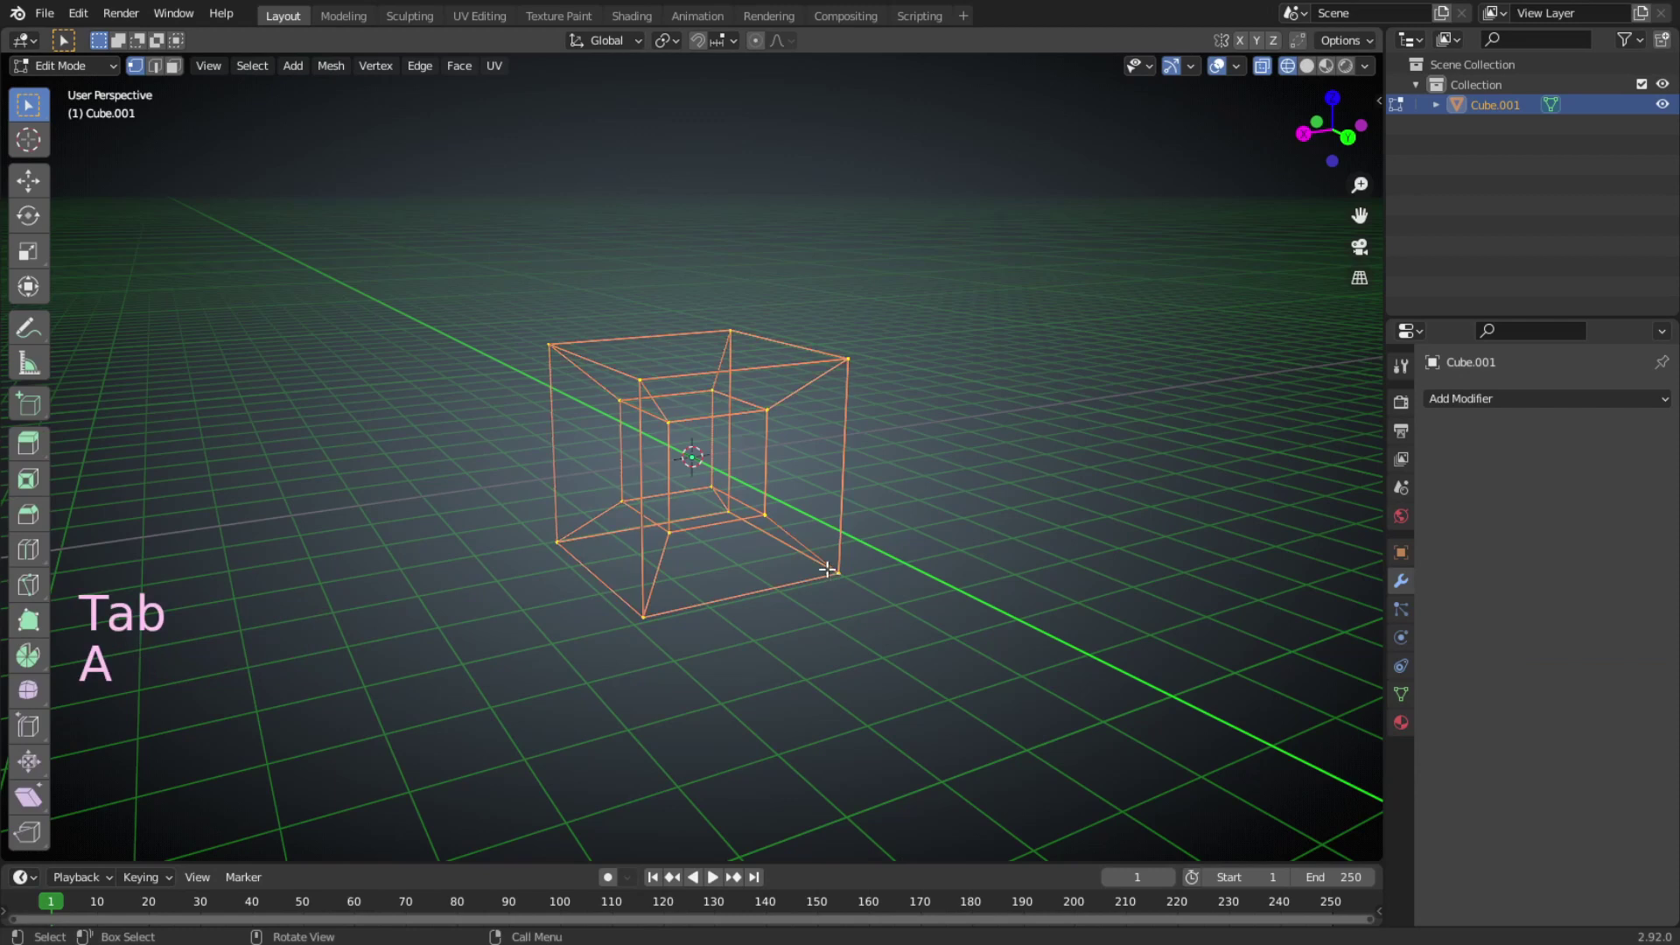
click(334, 64)
mouse_move(369, 537)
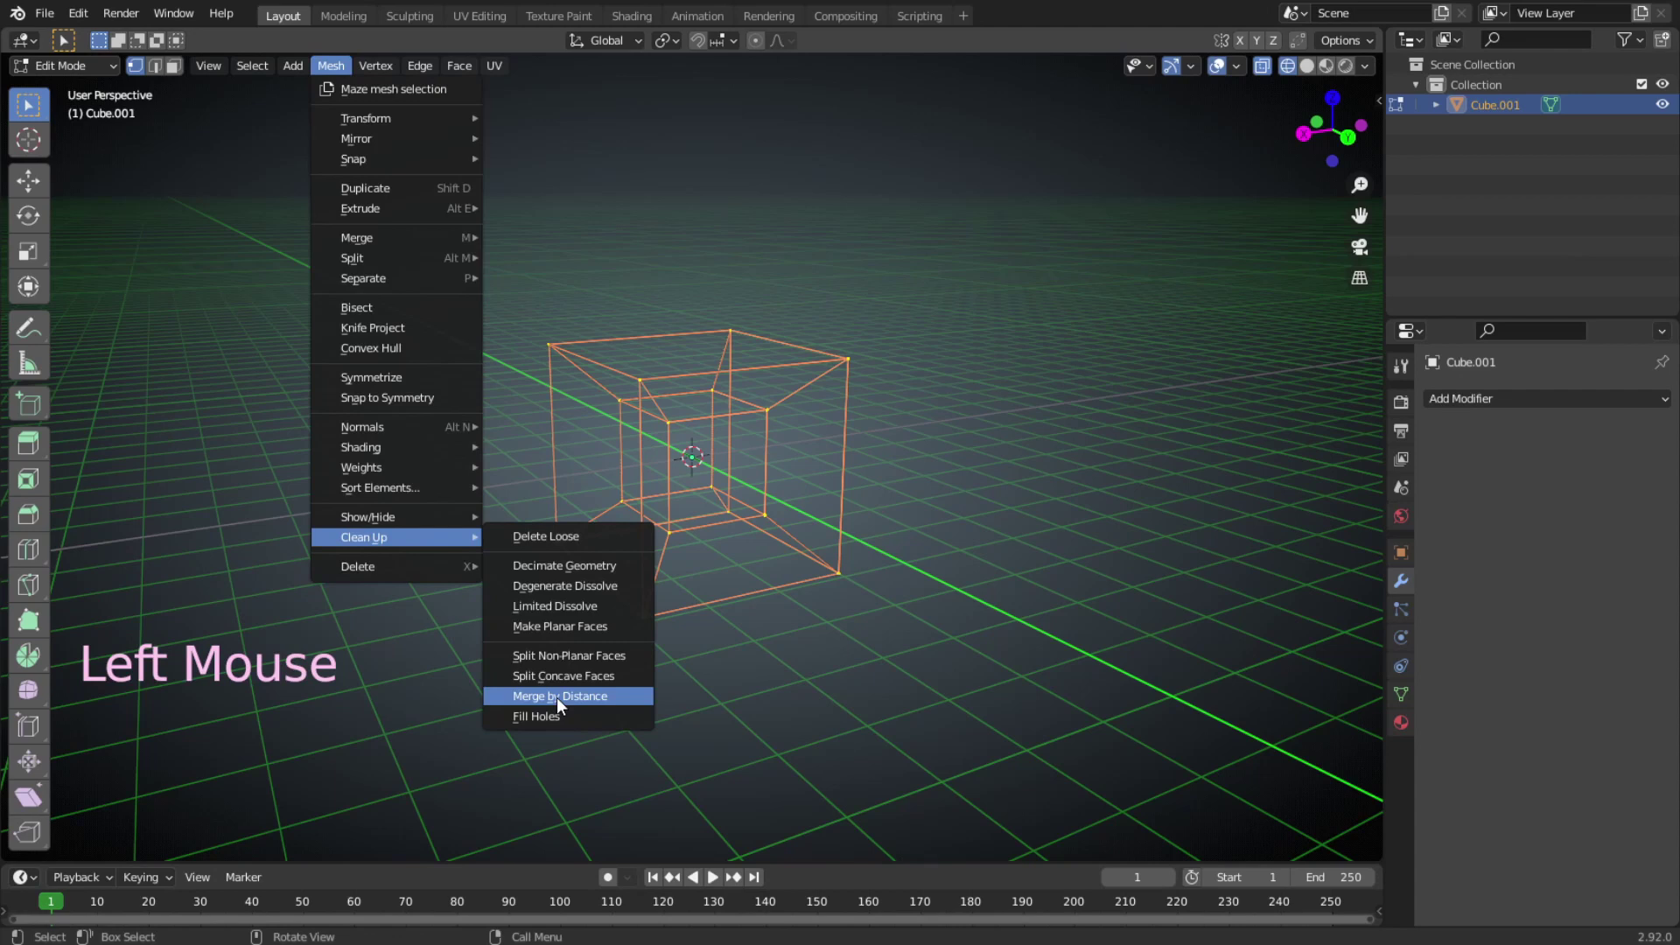
click(556, 696)
click(131, 847)
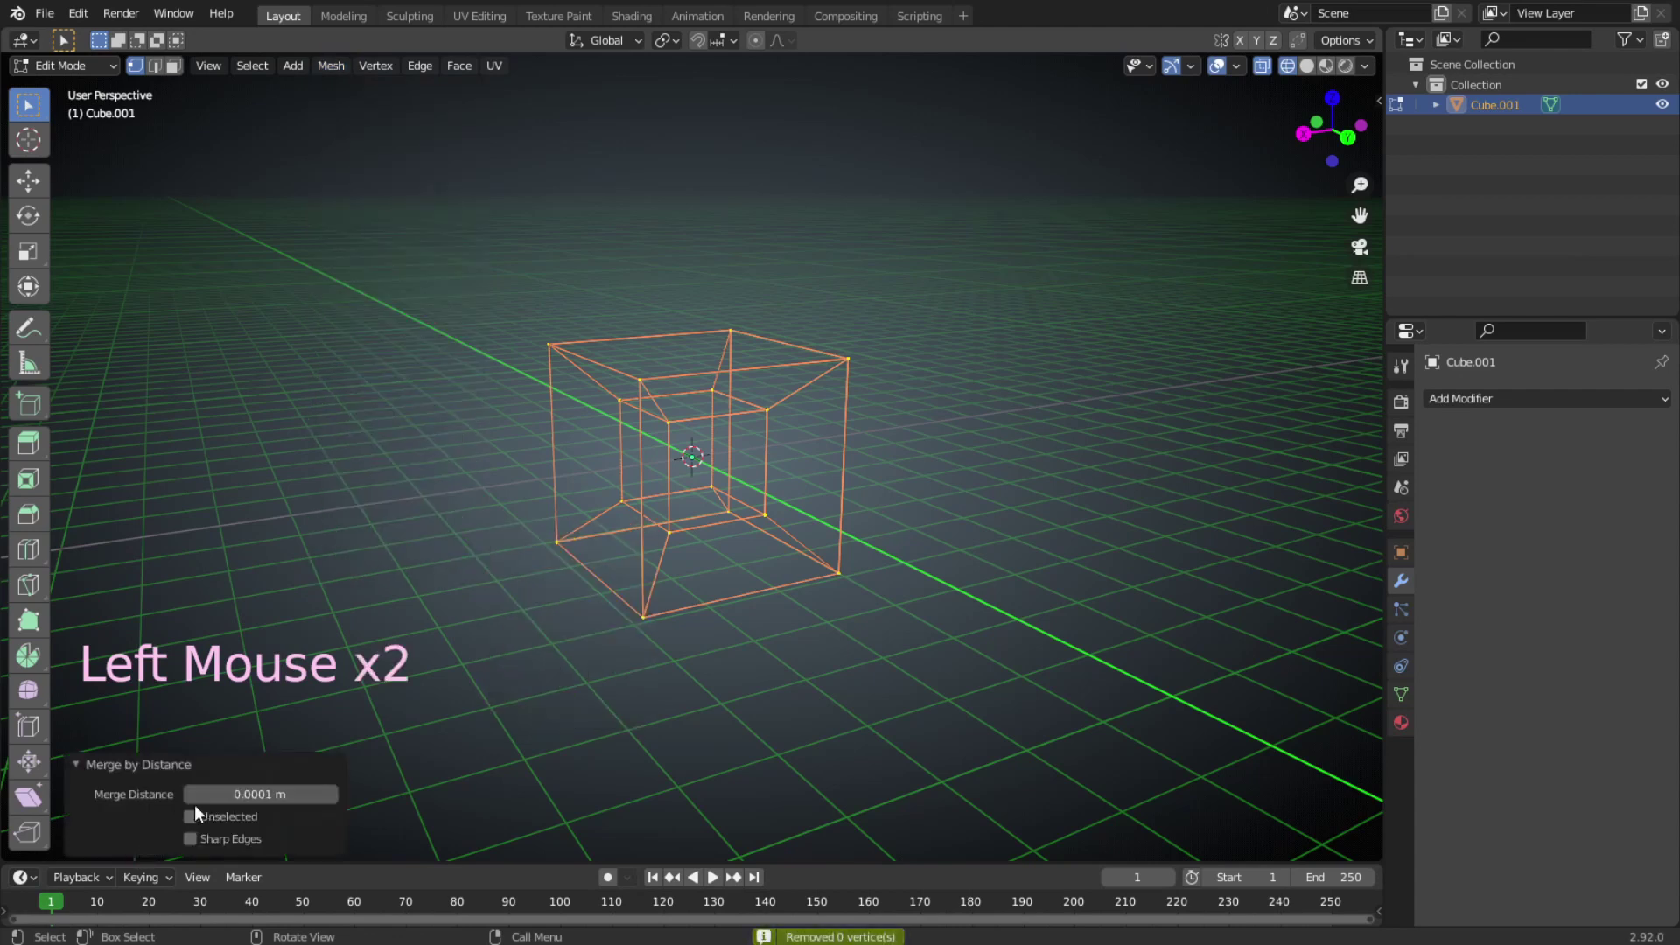
click(252, 792)
key(BackSpace)
key(Return)
Convert Cube.001 from a mesh into a curve.
key(Tab)
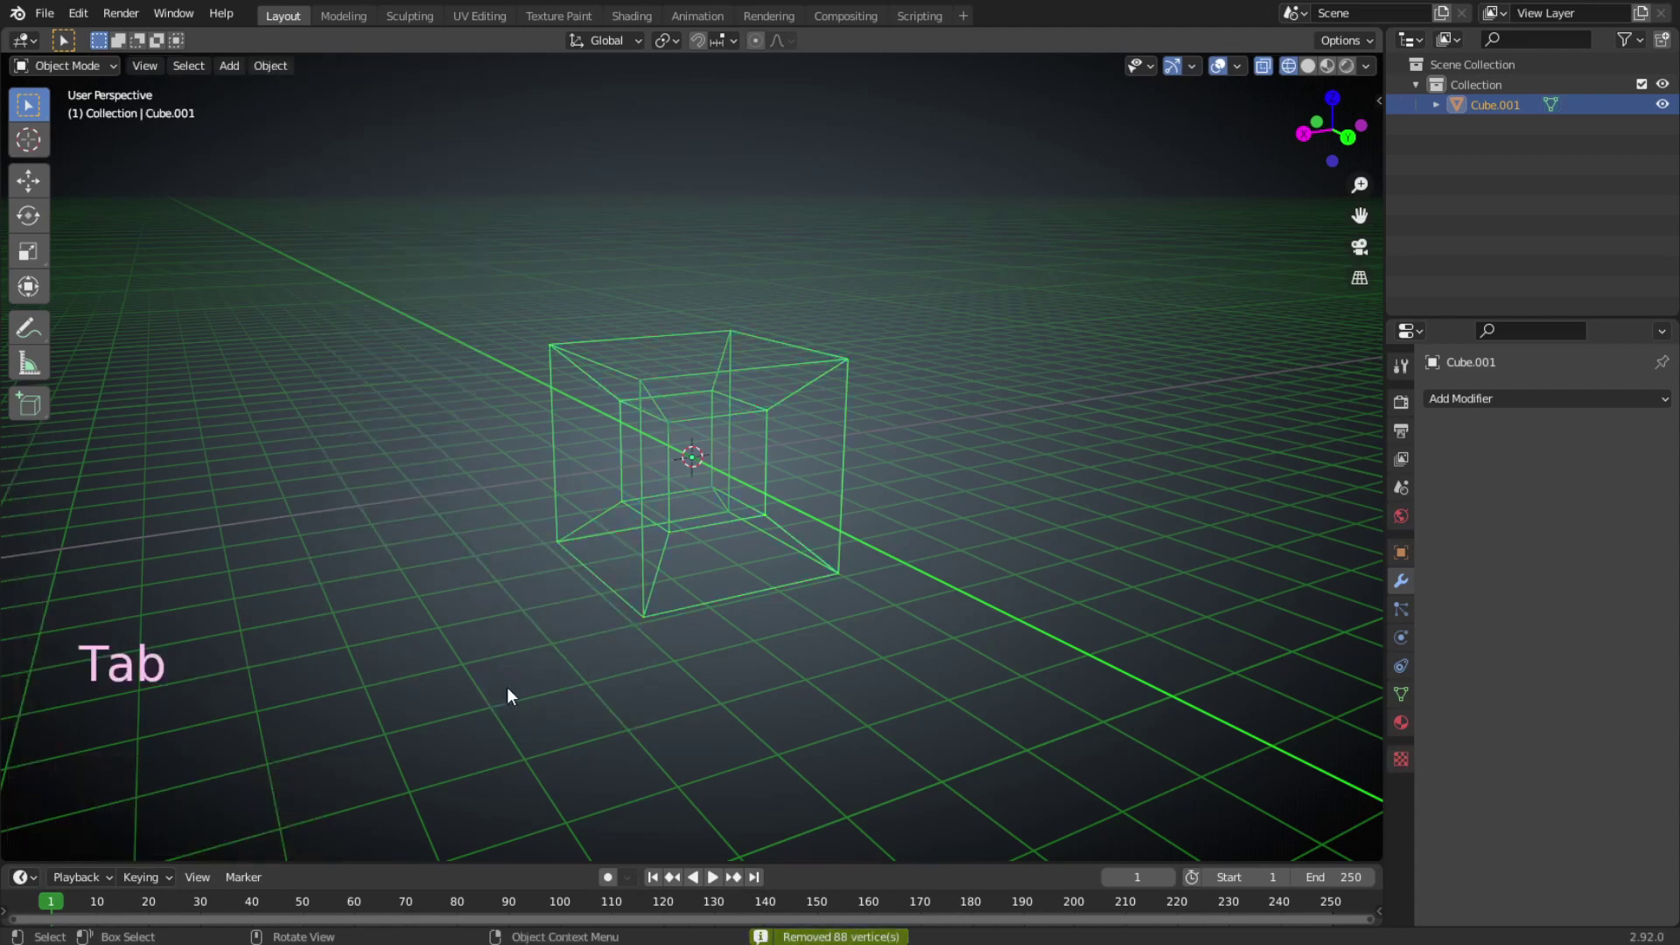
click(267, 69)
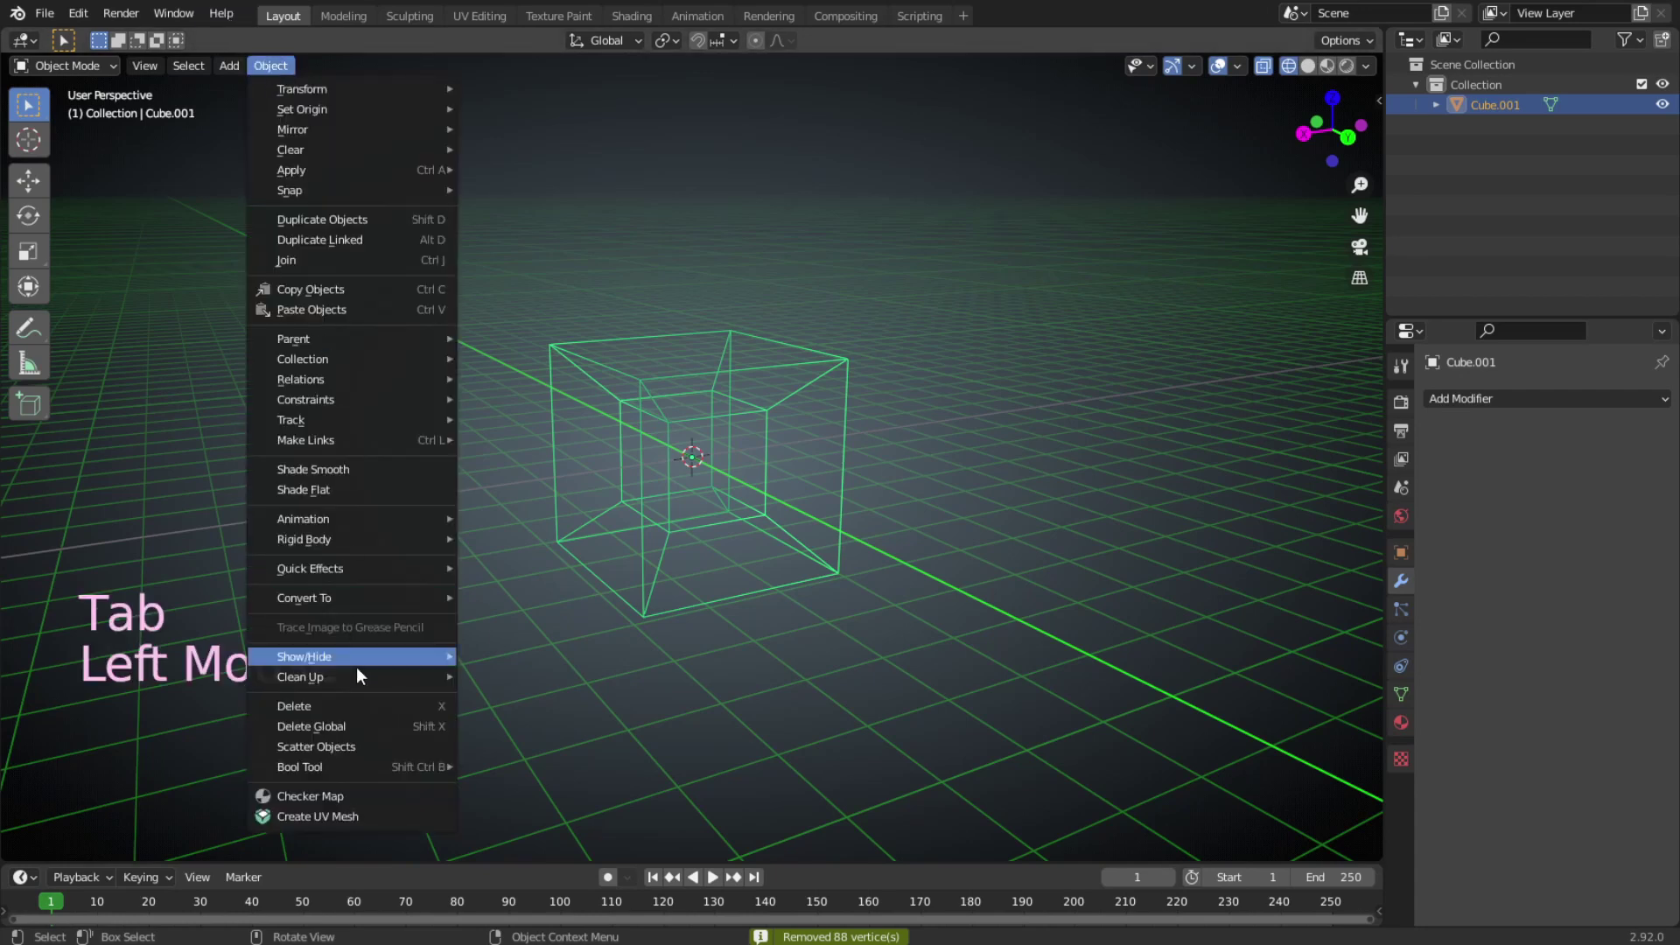
mouse_move(362, 600)
click(496, 598)
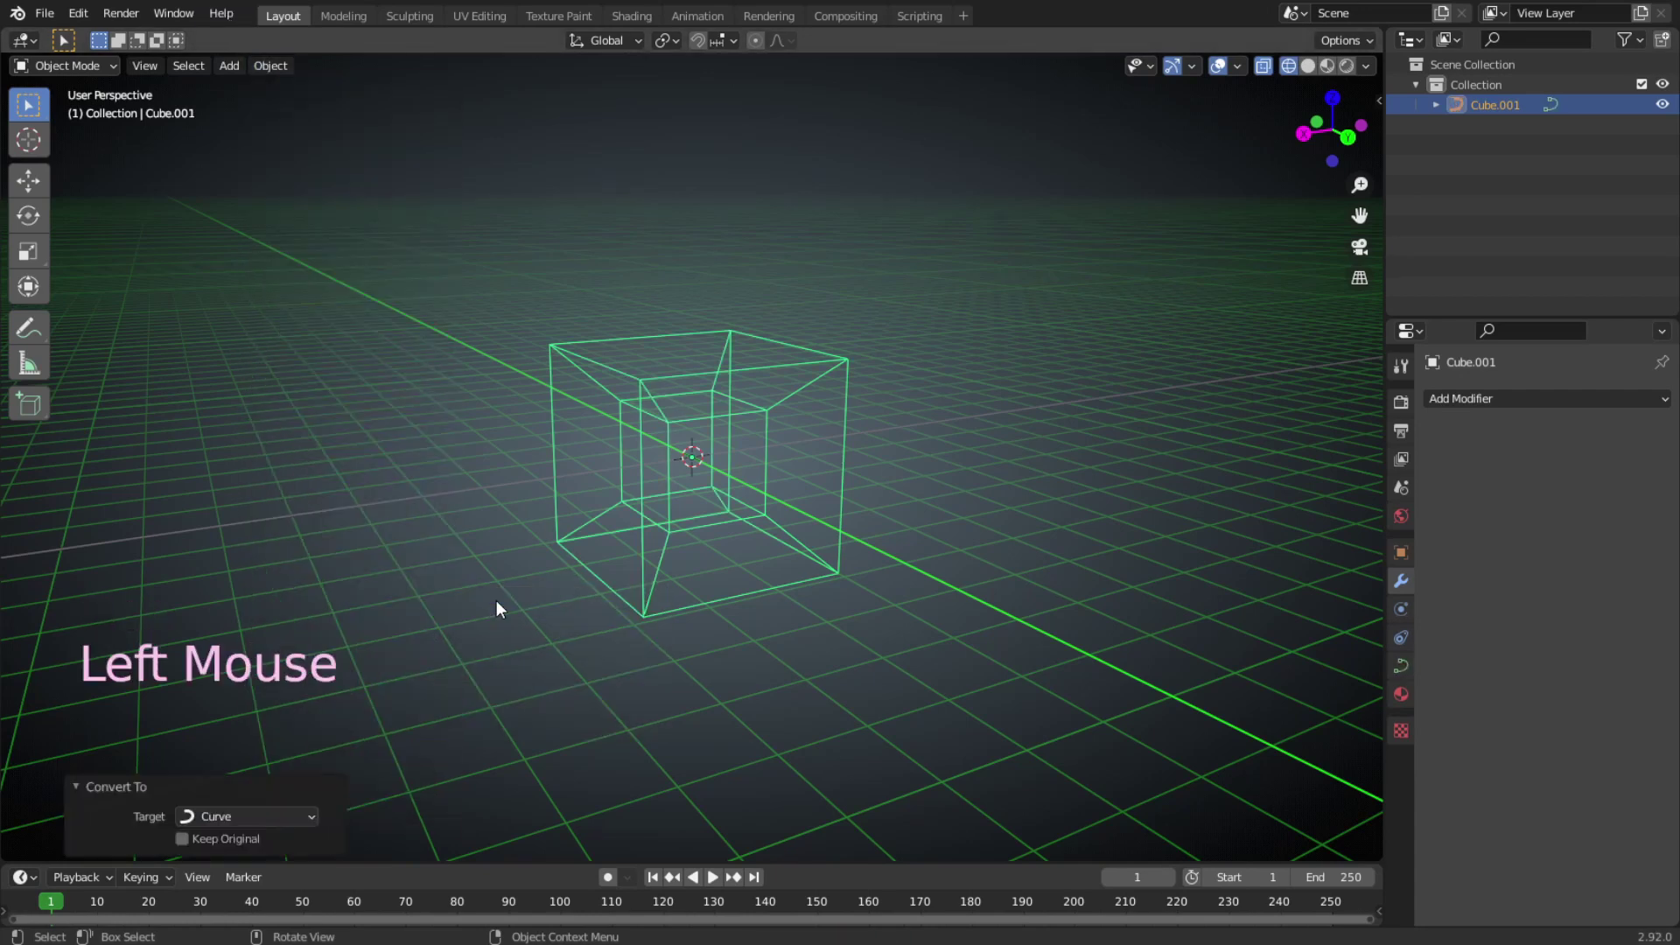
Set the curve's Geometry Bevel Depth to 0.02 m.
click(1401, 665)
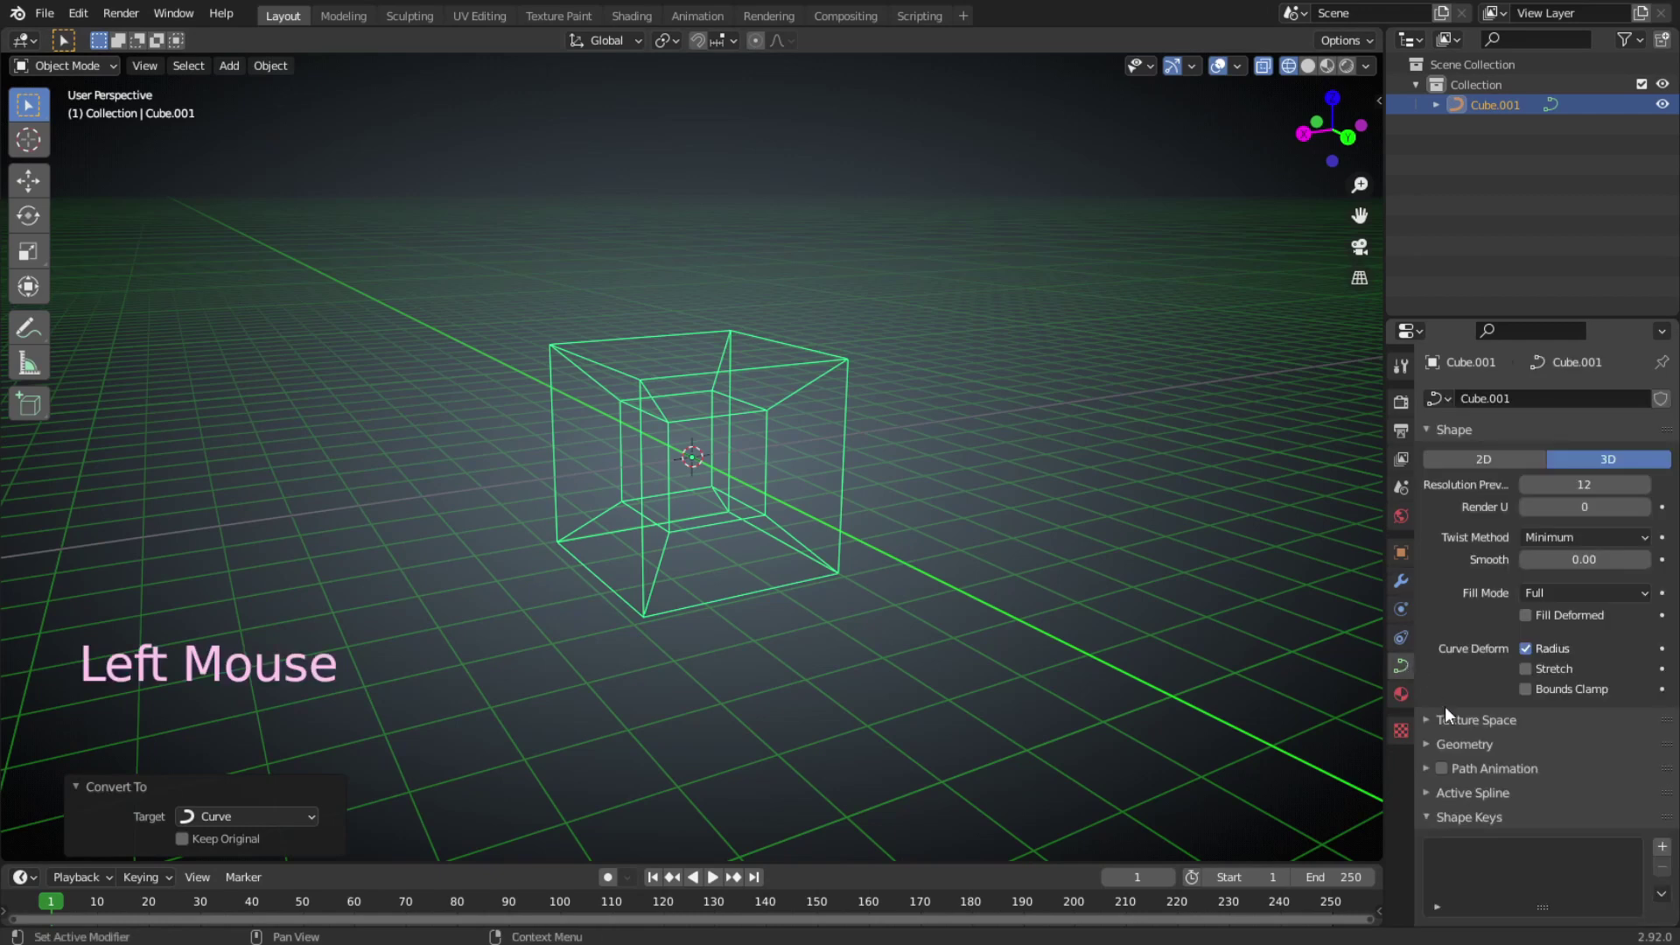
click(1444, 745)
scroll(1539, 805, down, 2)
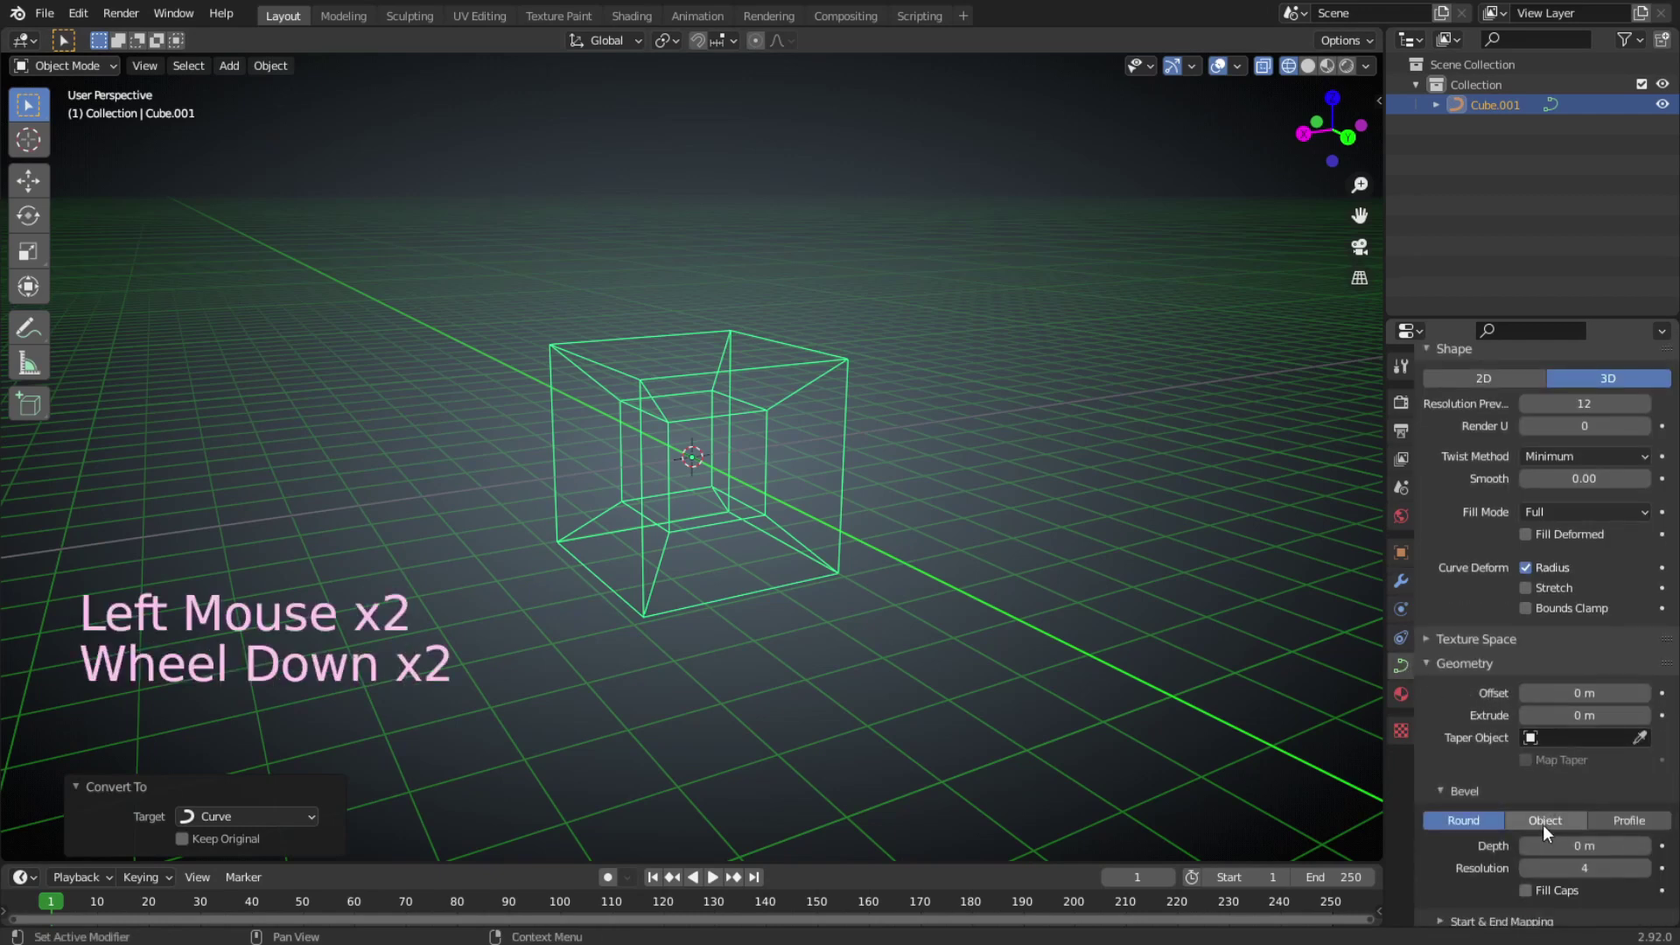
click(1583, 845)
text(.0)
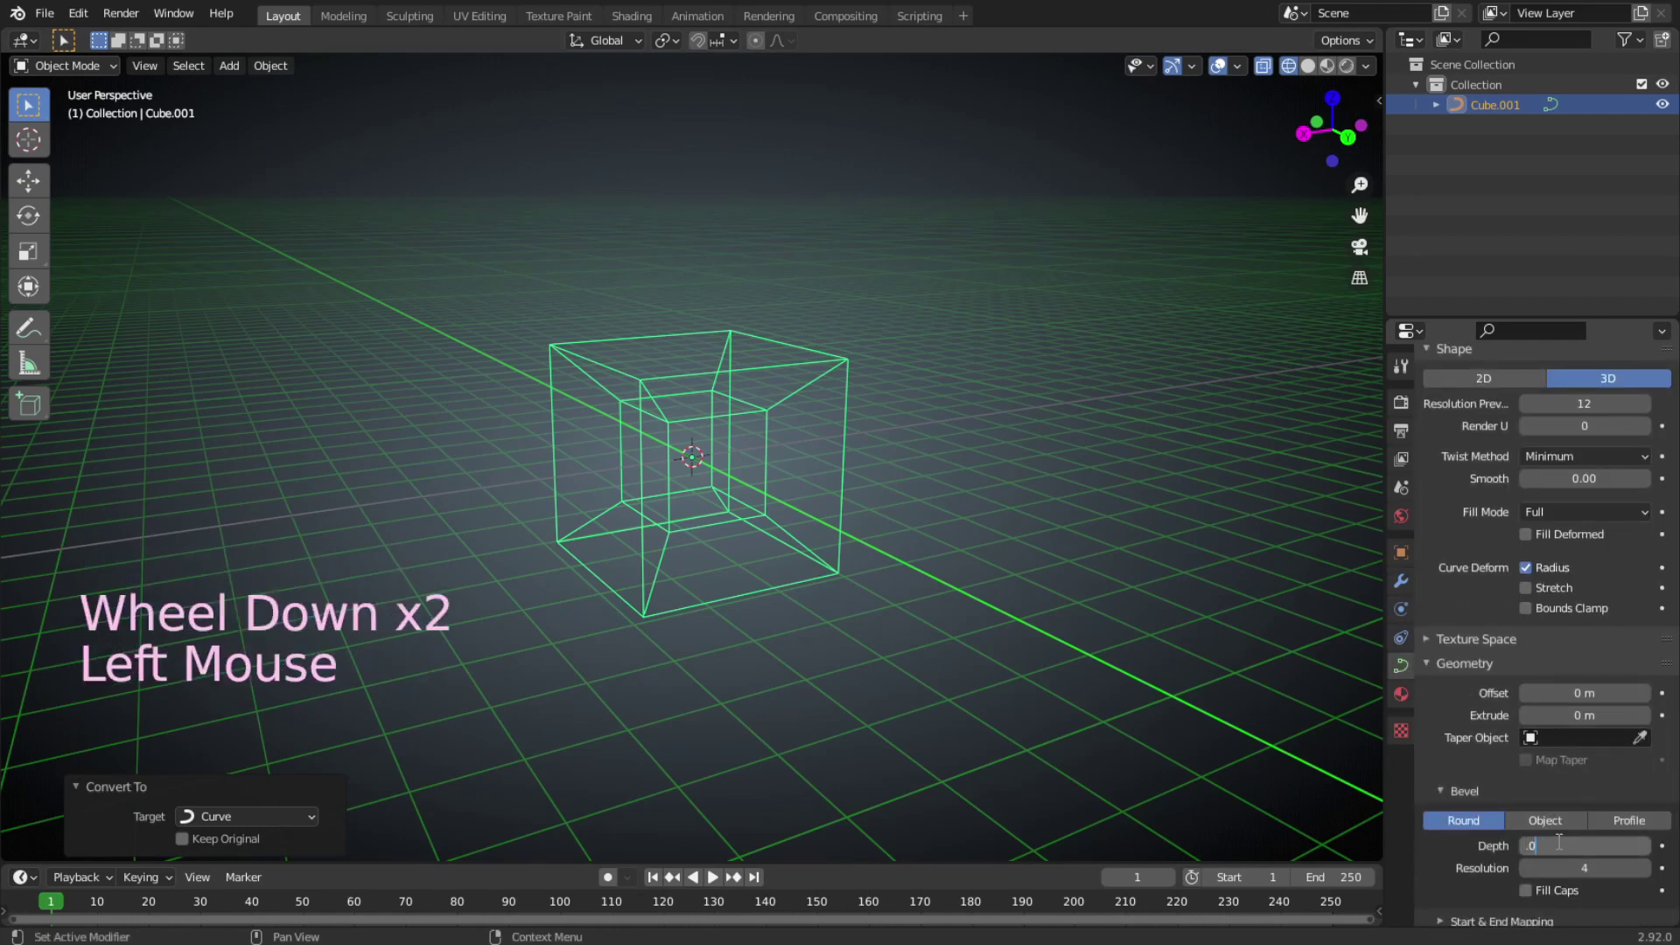
text(2)
key(Return)
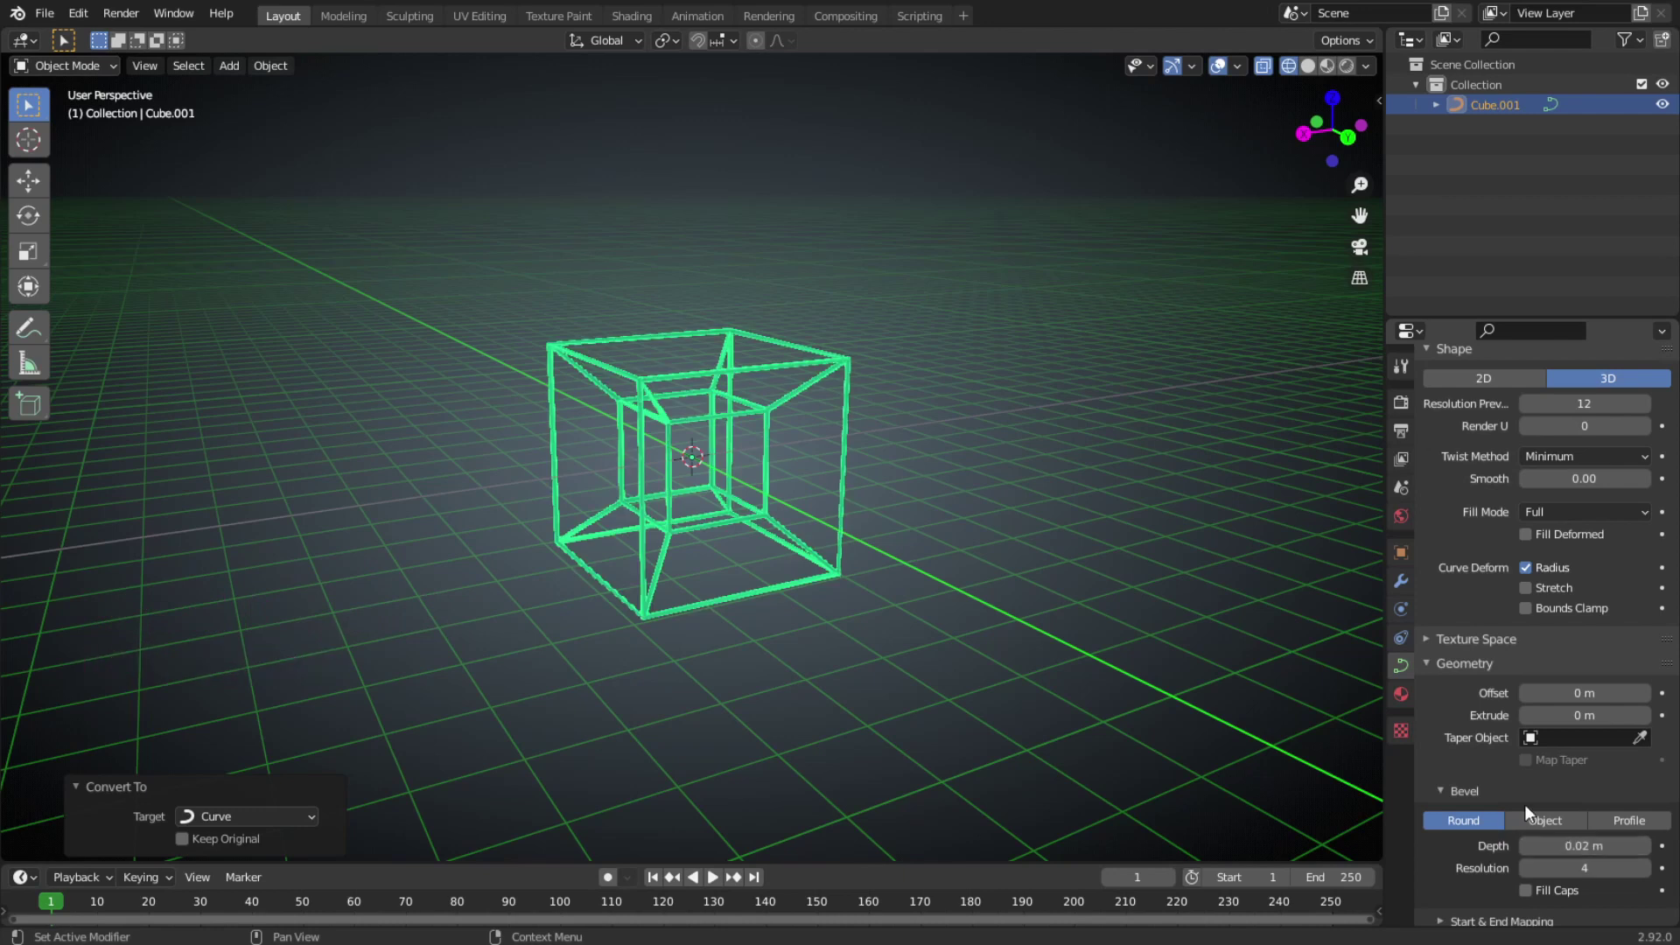
Create a new material with a lavender base colour and Metallic 1.000.
click(1401, 693)
click(1498, 483)
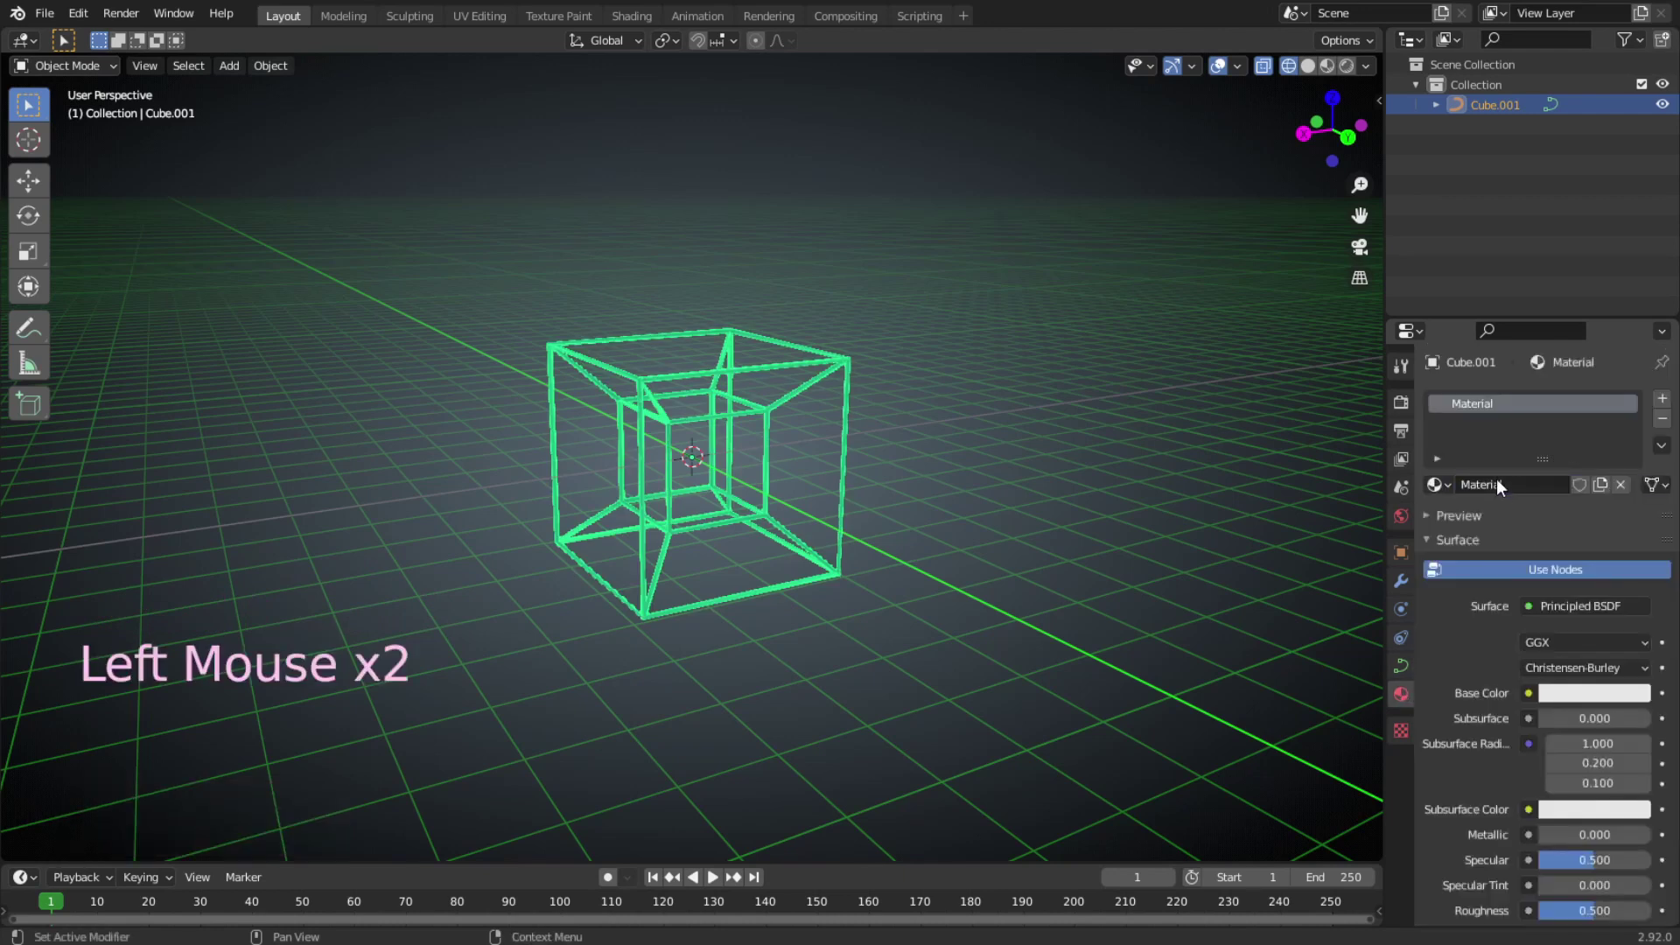
click(1582, 693)
click(1568, 487)
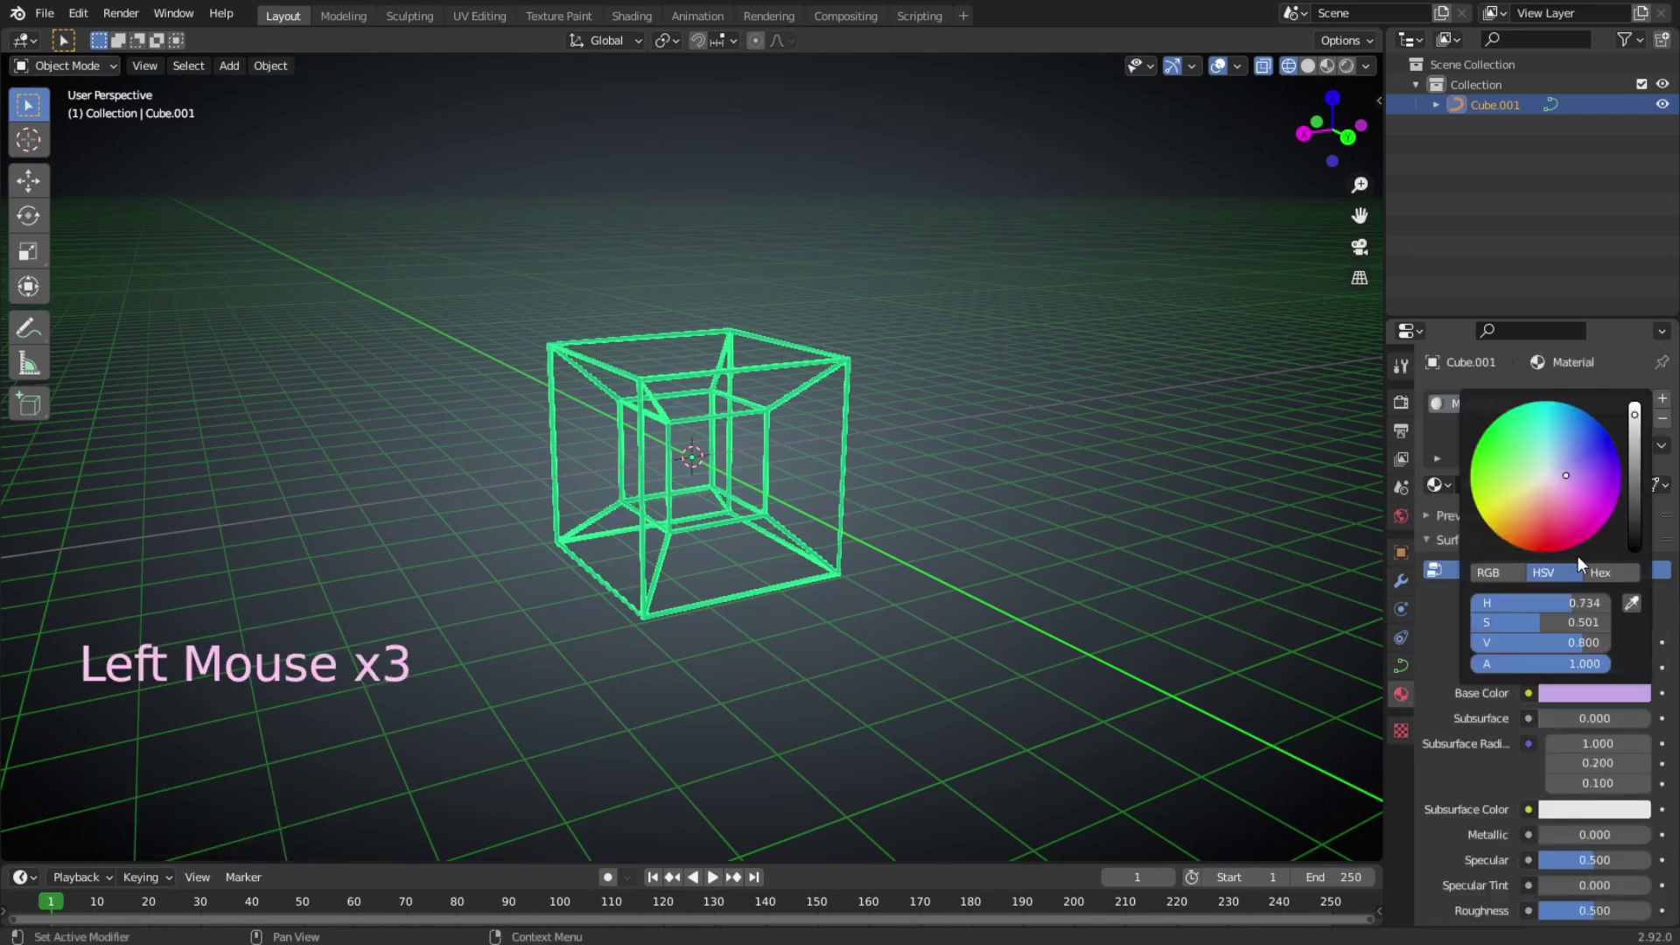
drag(1552, 839, 1618, 838)
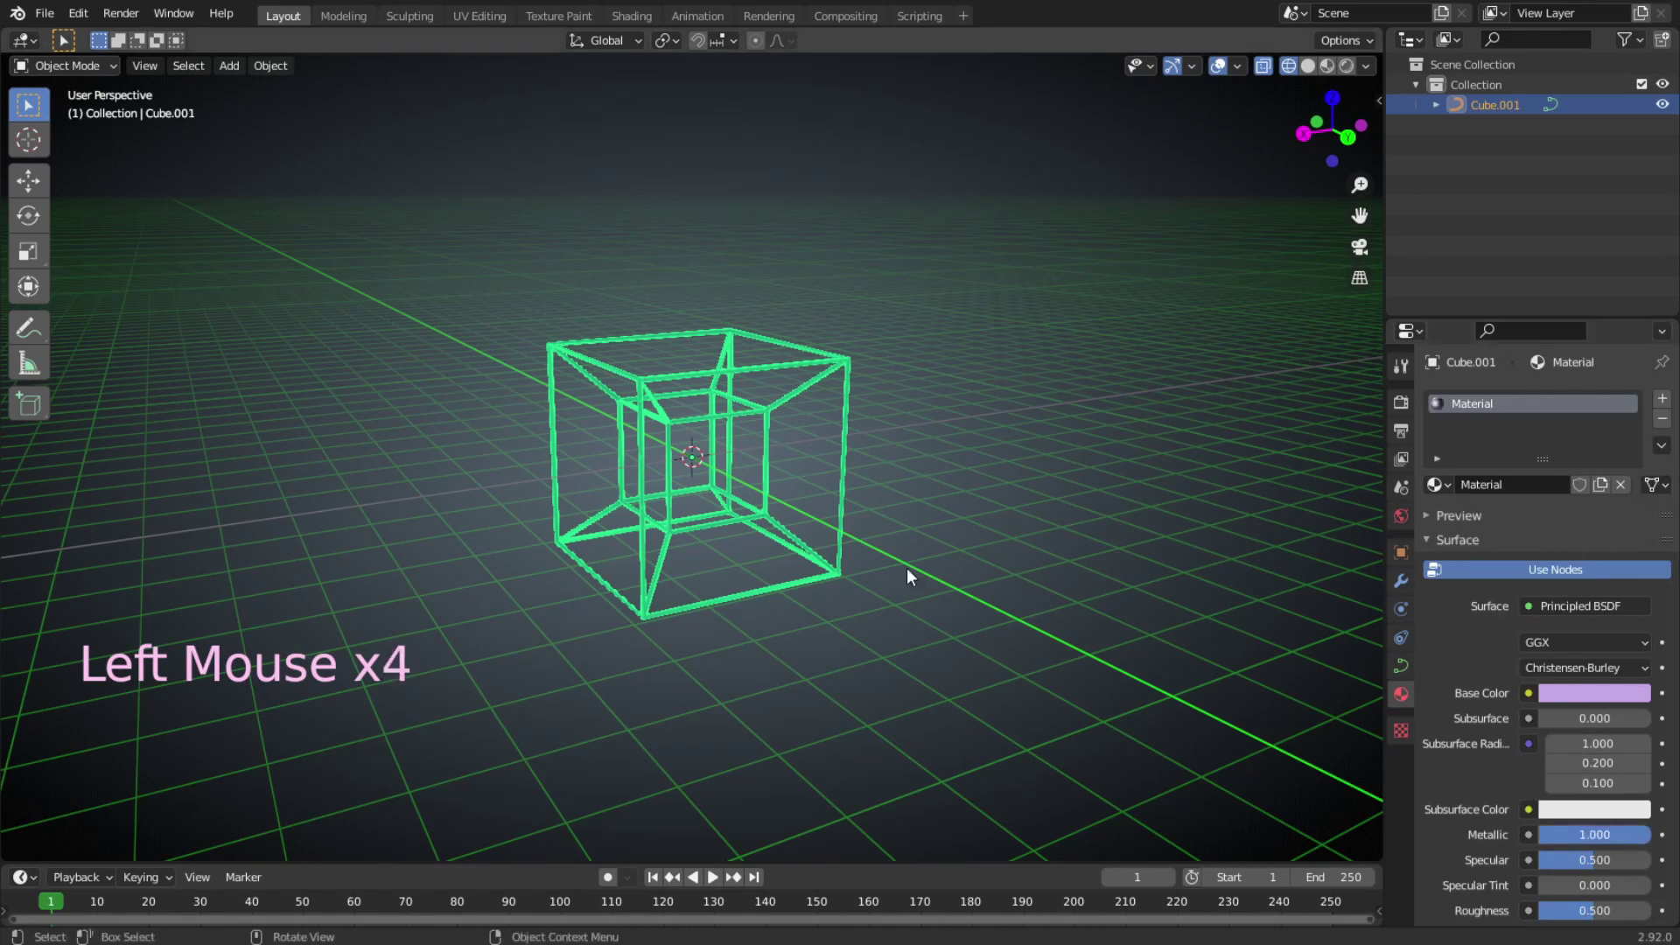
Switch the viewport to Material Preview, turn off X-ray, and deselect the tesseract.
click(1308, 66)
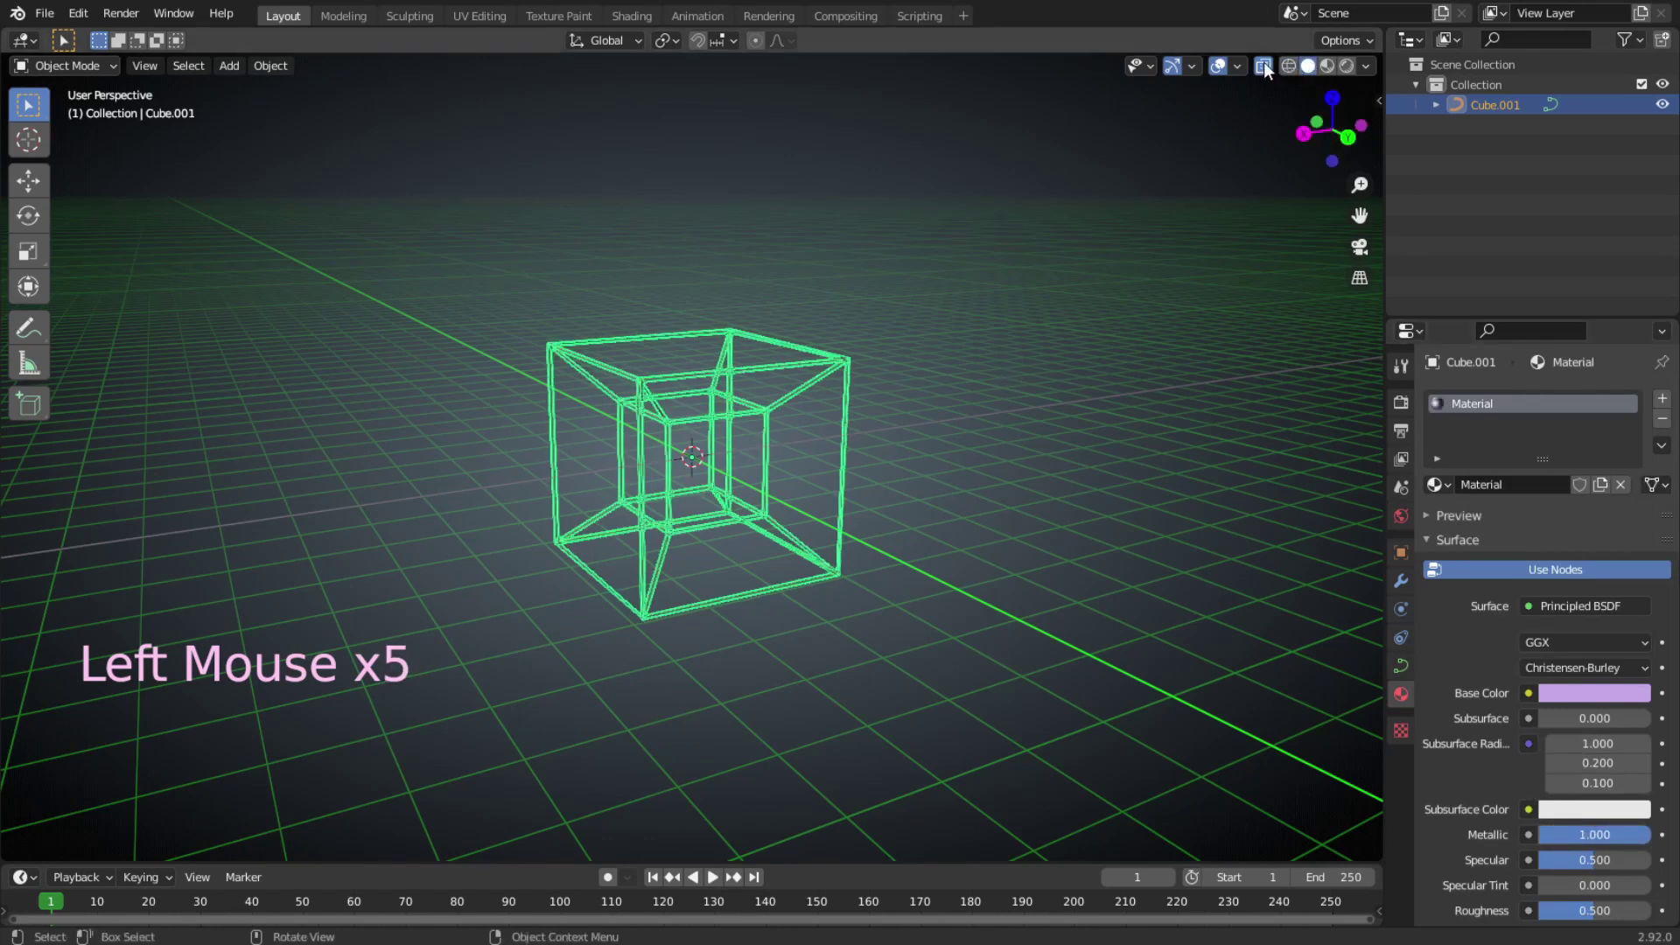
click(1264, 67)
click(1326, 65)
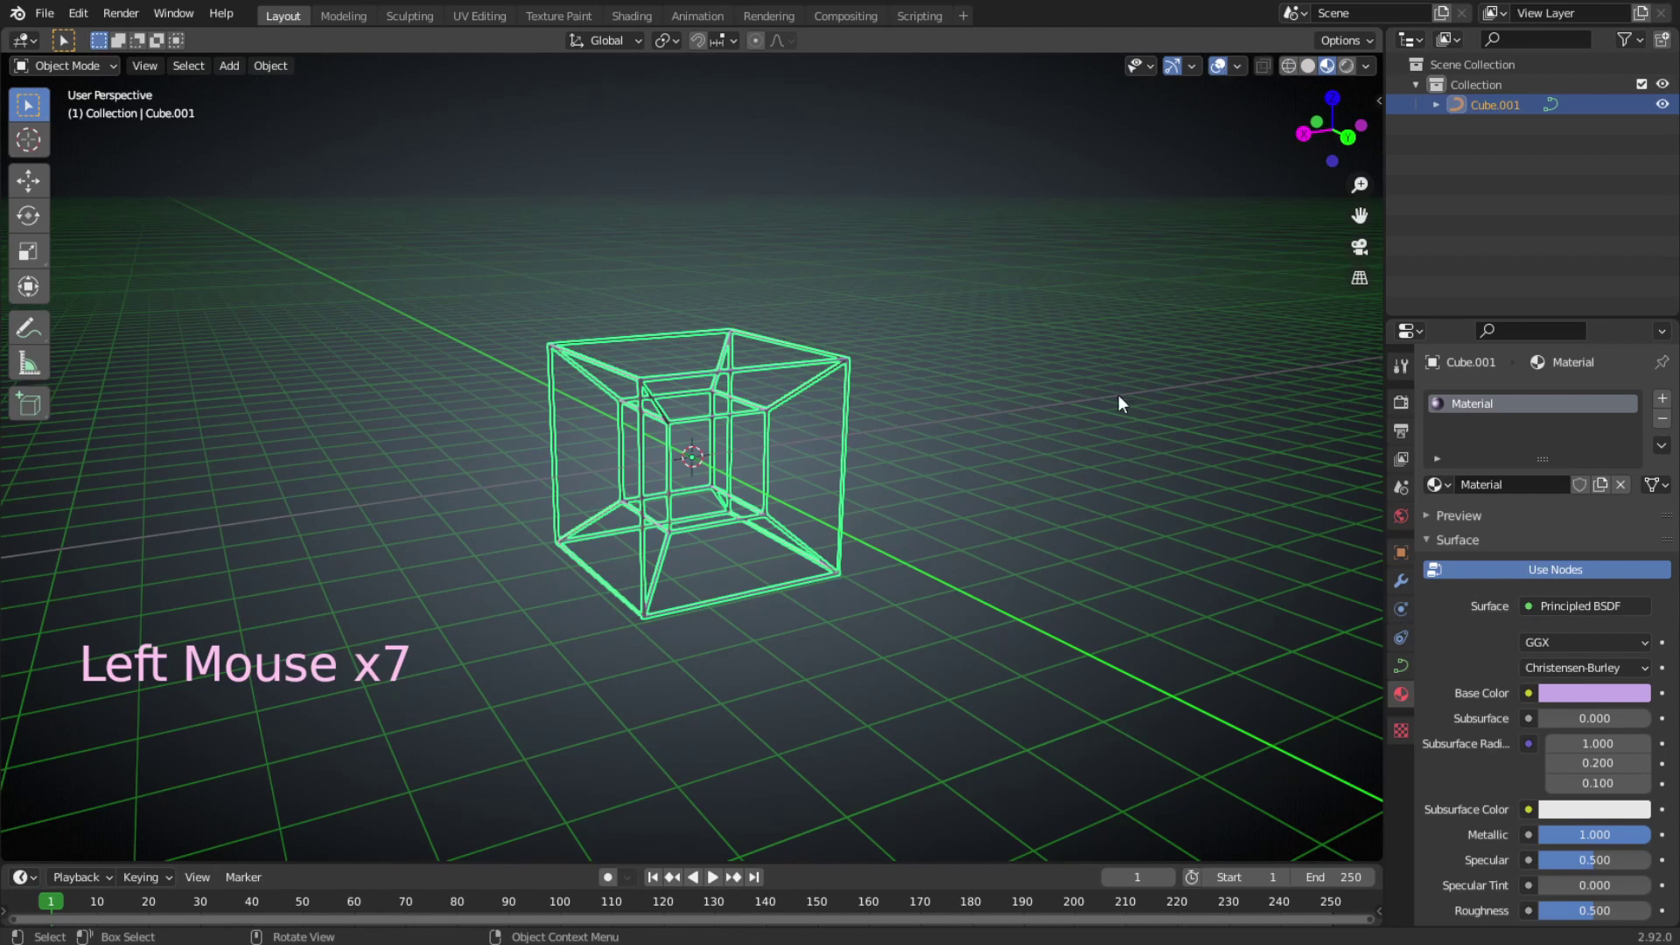
click(990, 448)
middle_drag(969, 444, 915, 470)
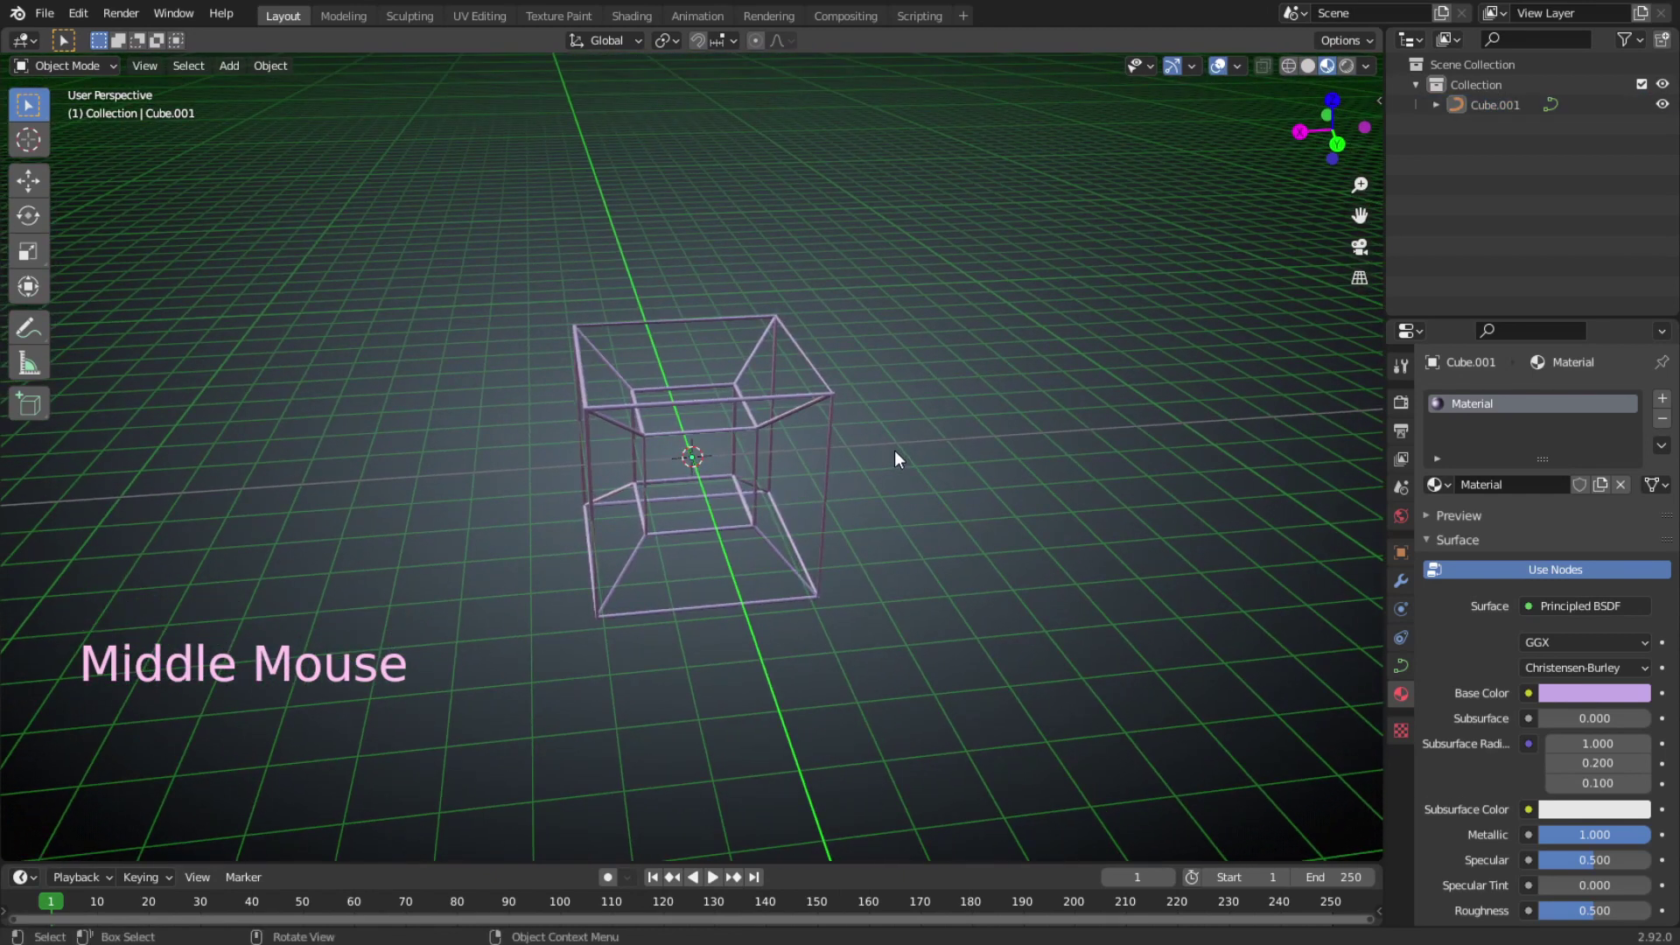
Hook a single corner point to a new empty in Edit Mode, then undo it.
key(Tab)
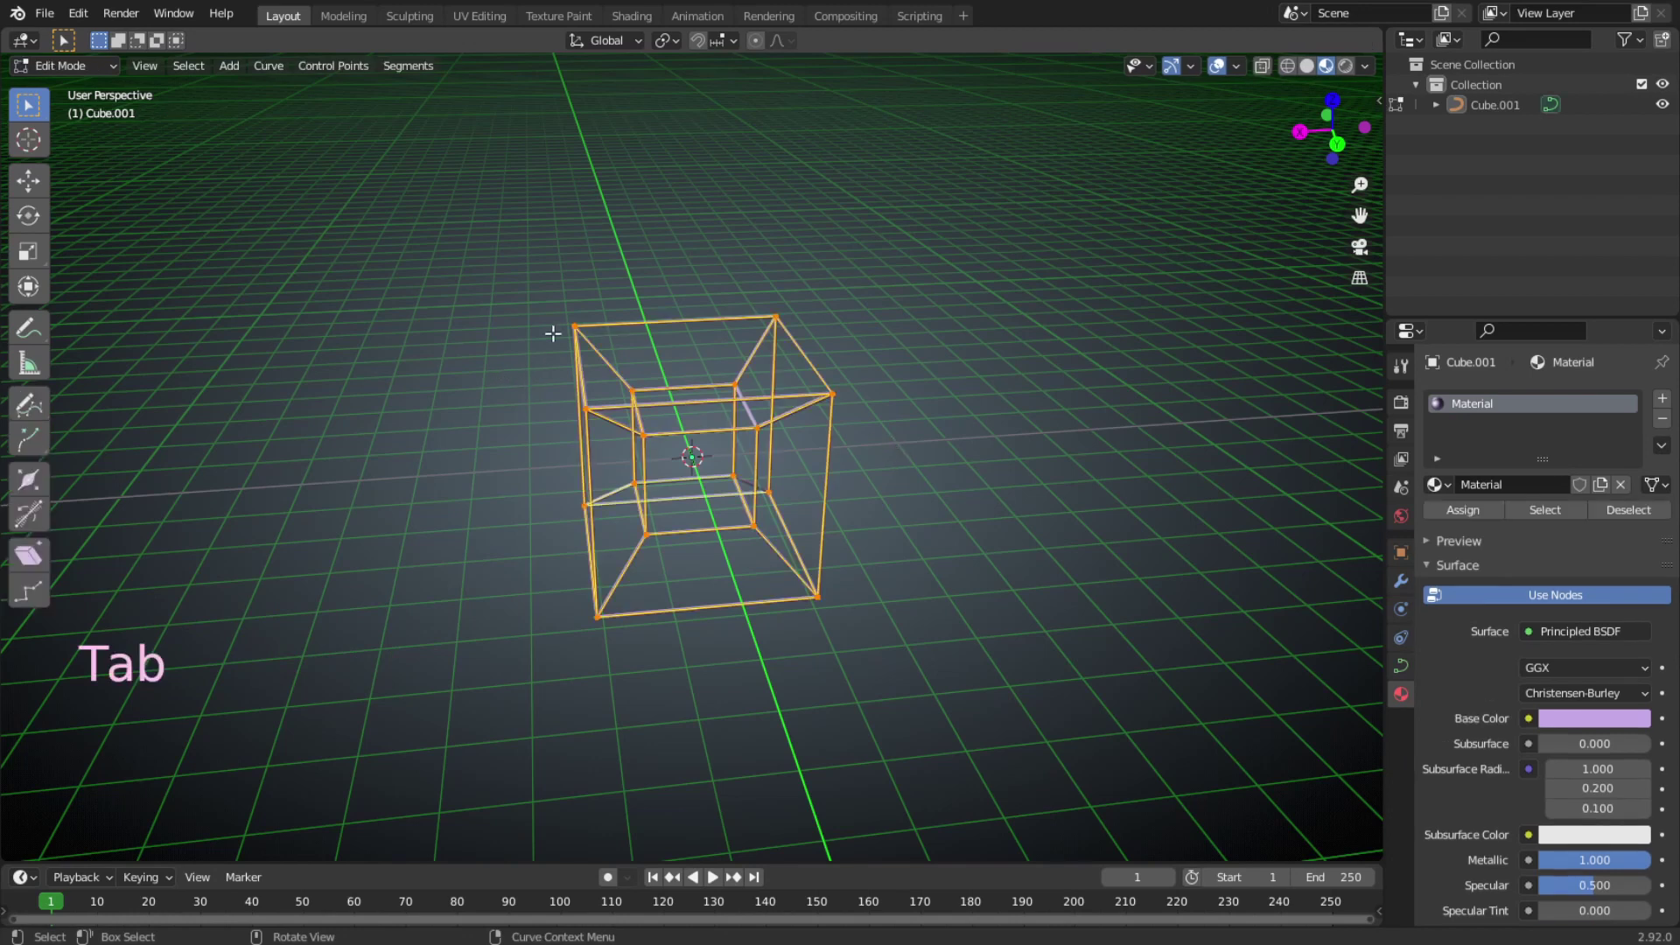
mouse_move(555, 338)
middle_down()
mouse_move(498, 371)
mouse_move(521, 376)
mouse_move(533, 318)
middle_up()
drag(535, 323, 562, 341)
key(ctrl+h)
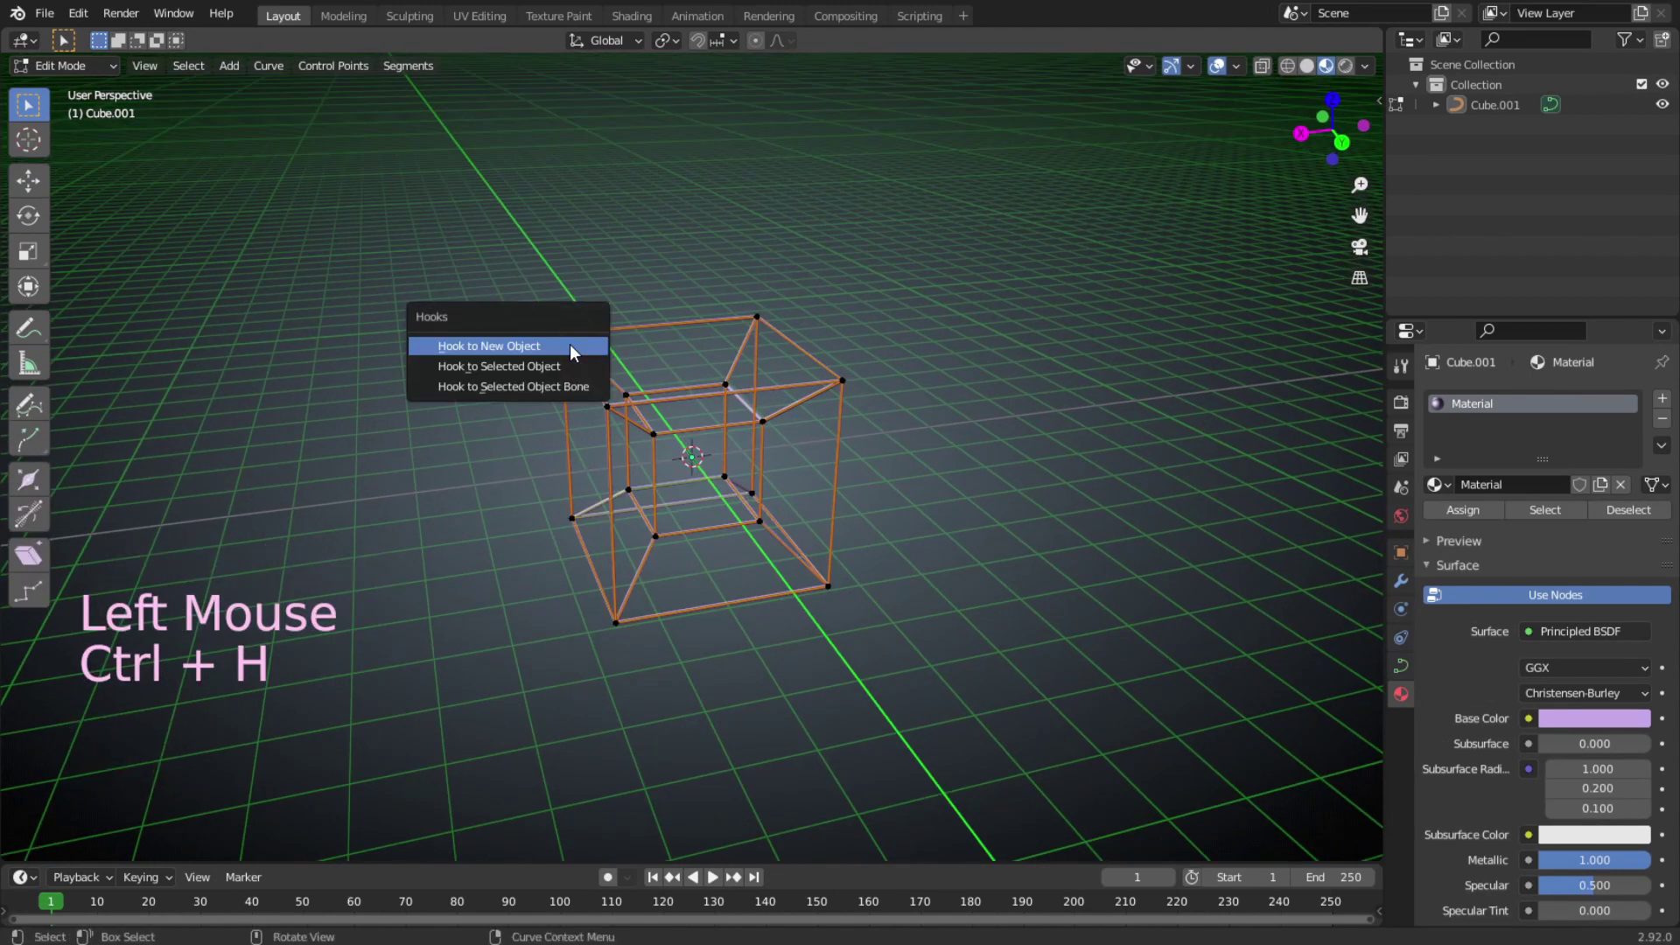
click(569, 344)
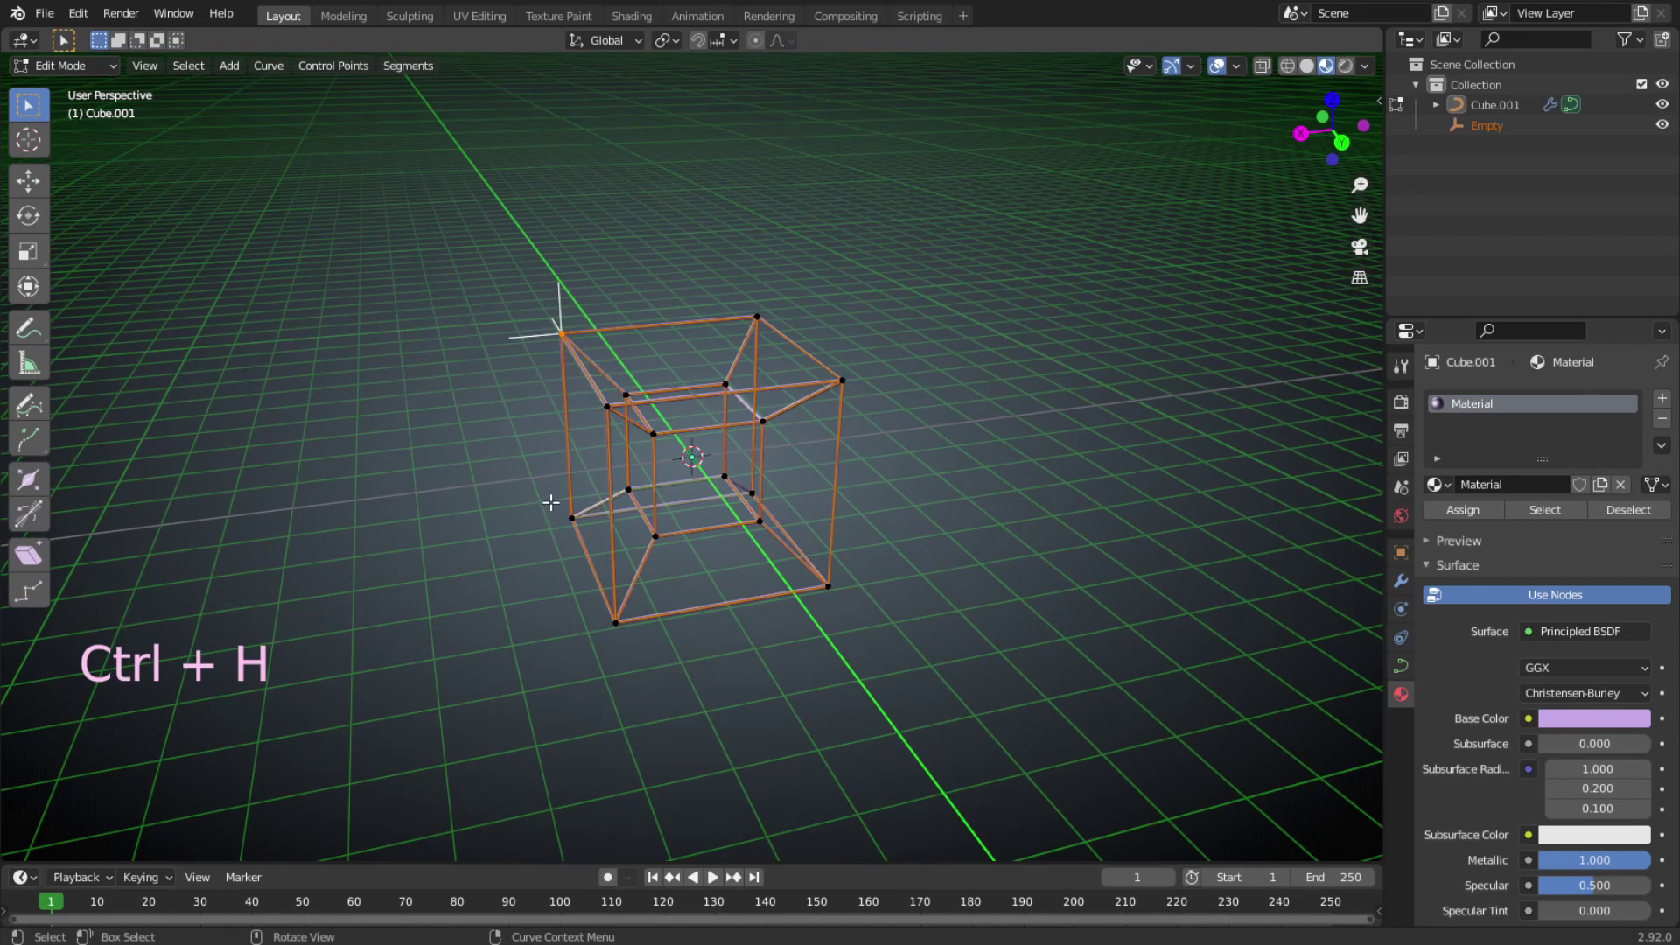
key(ctrl+z)
Select five left-side control points and hook them to a new empty.
click(547, 322)
ctrl+click(601, 400)
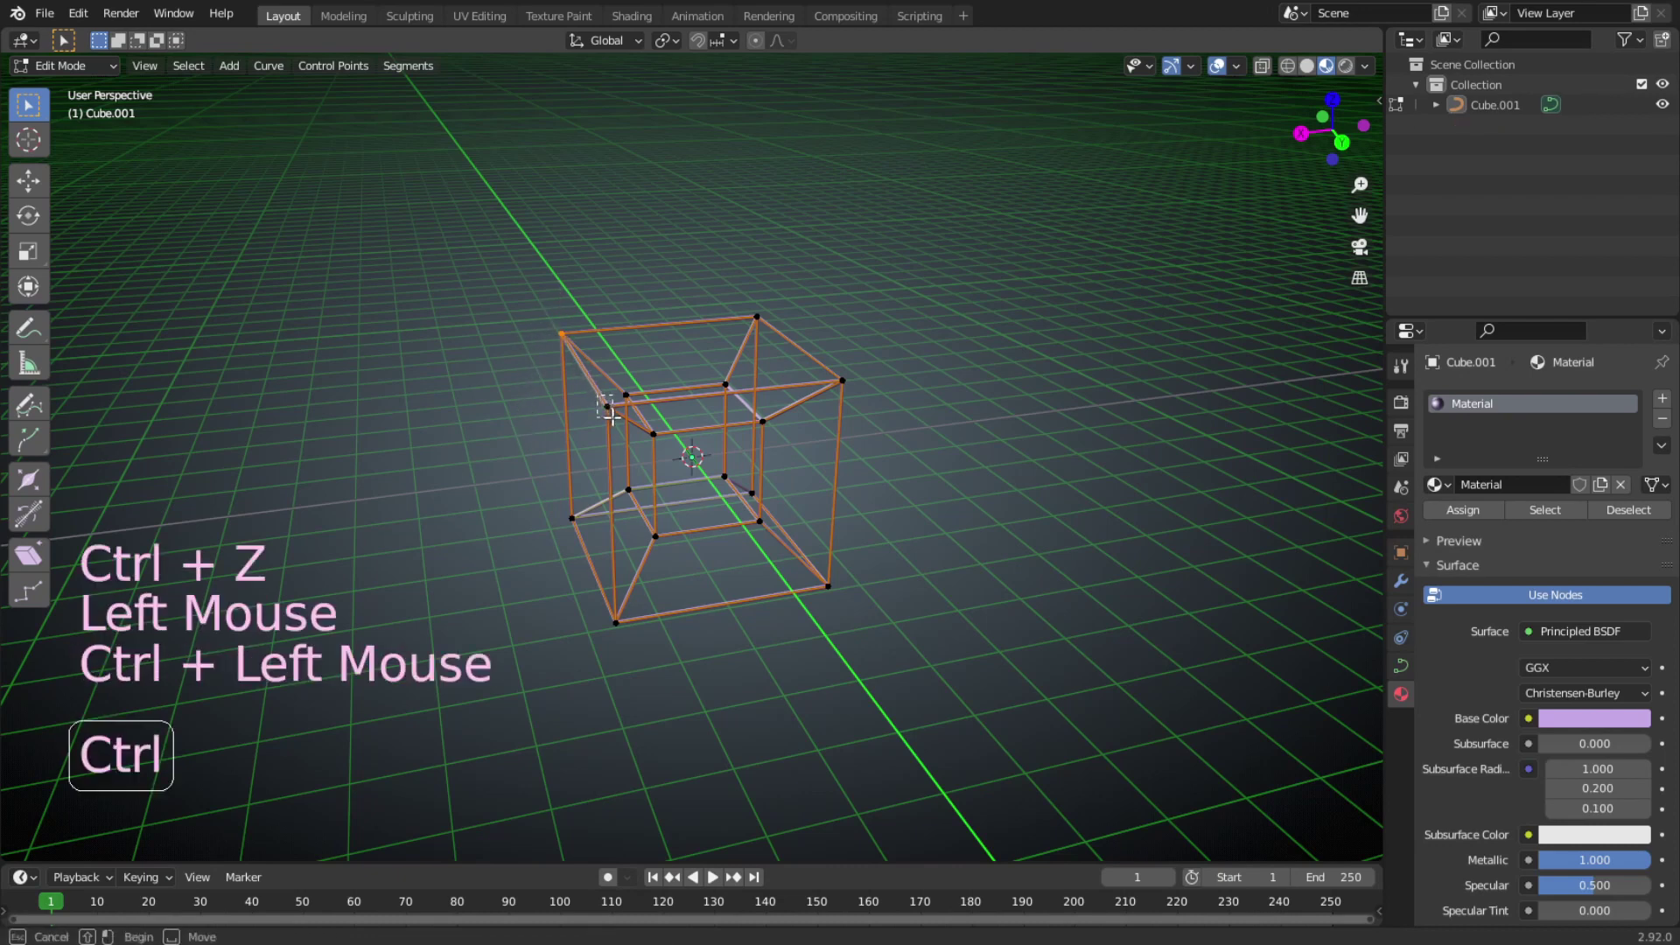
shift+click(607, 406)
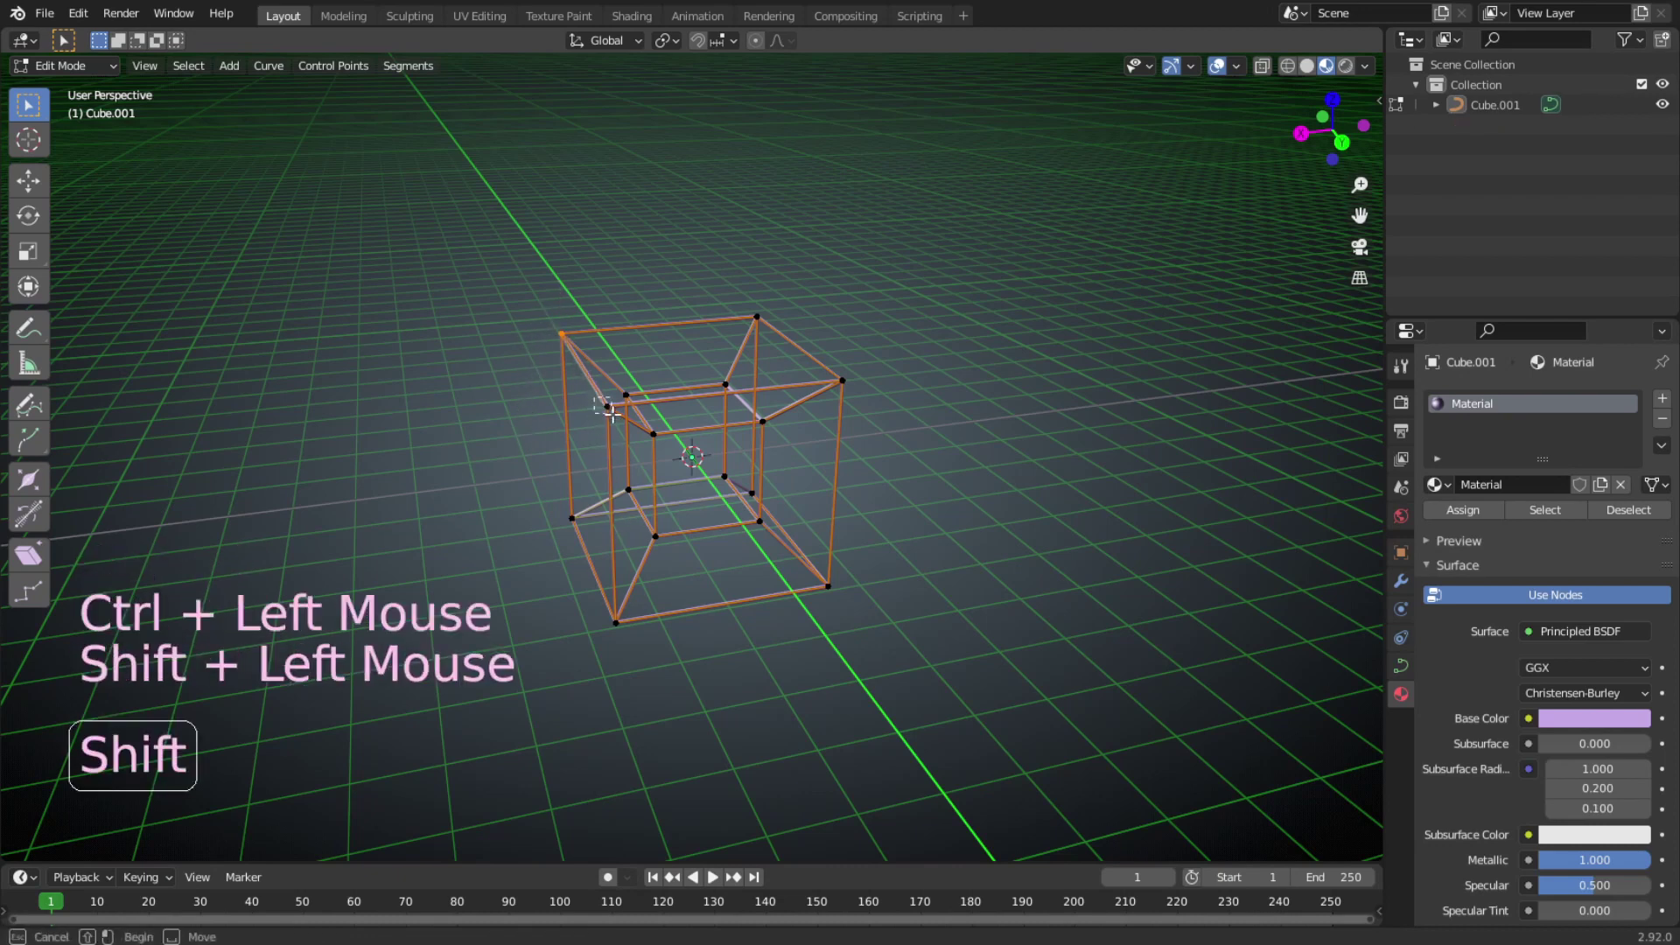
shift+click(613, 615)
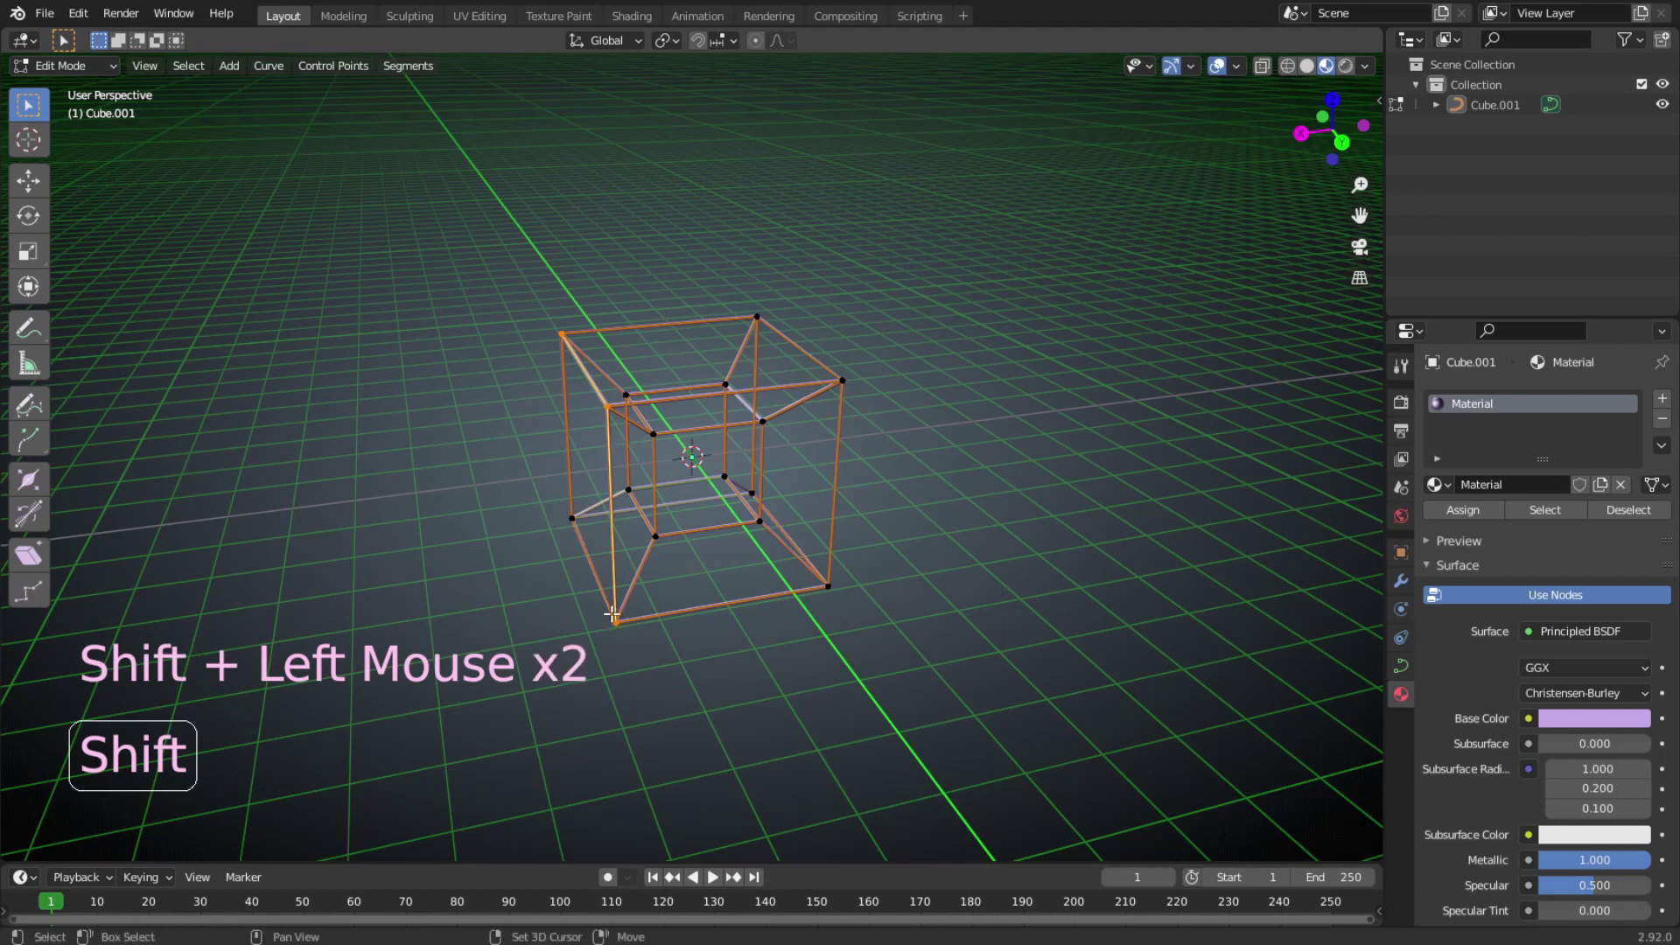
shift+click(573, 518)
key(ctrl+h)
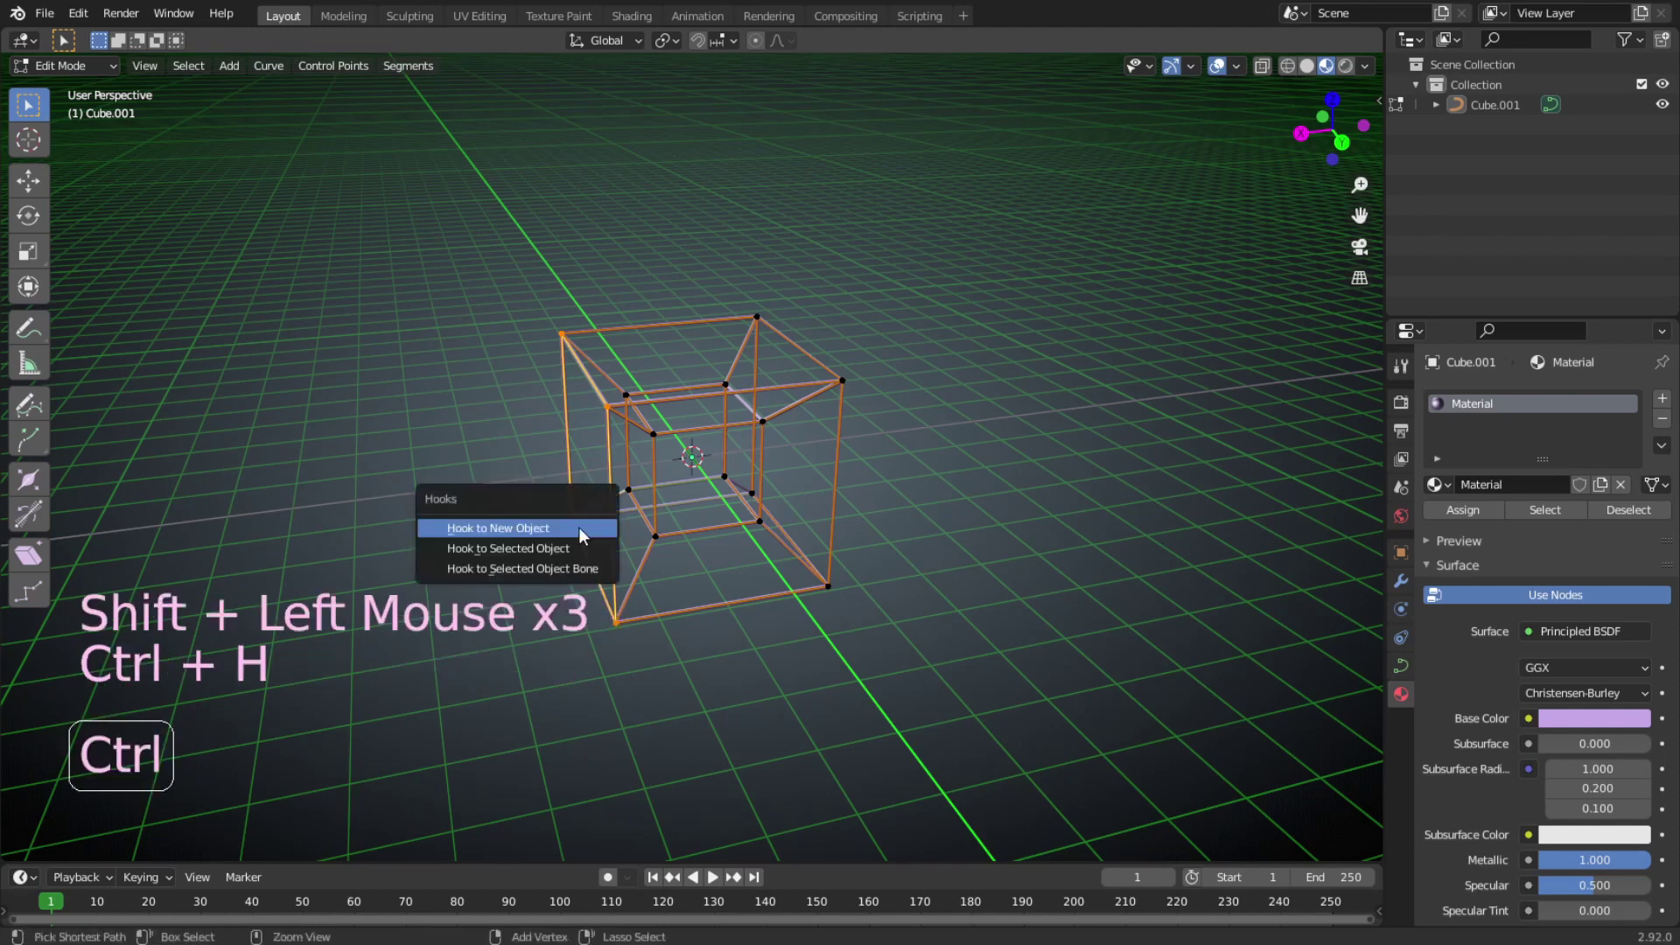
click(580, 528)
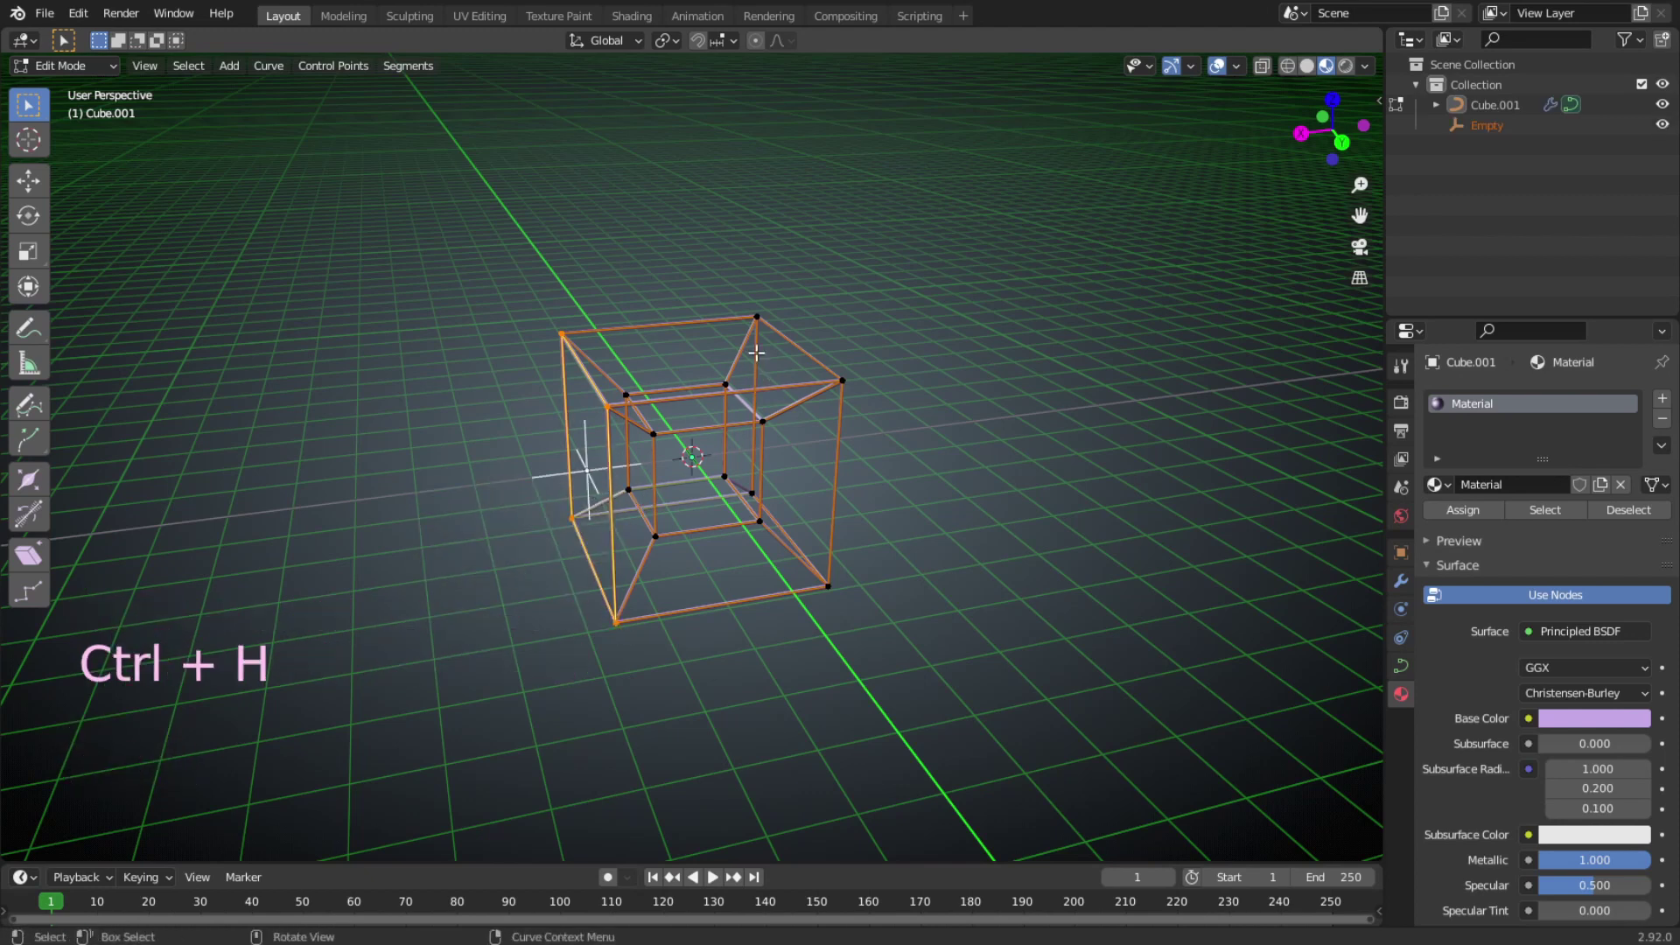
mouse_move(901, 340)
middle_down()
mouse_move(885, 338)
mouse_move(891, 314)
middle_up()
Hook four neighbouring control points to a second new empty.
click(632, 400)
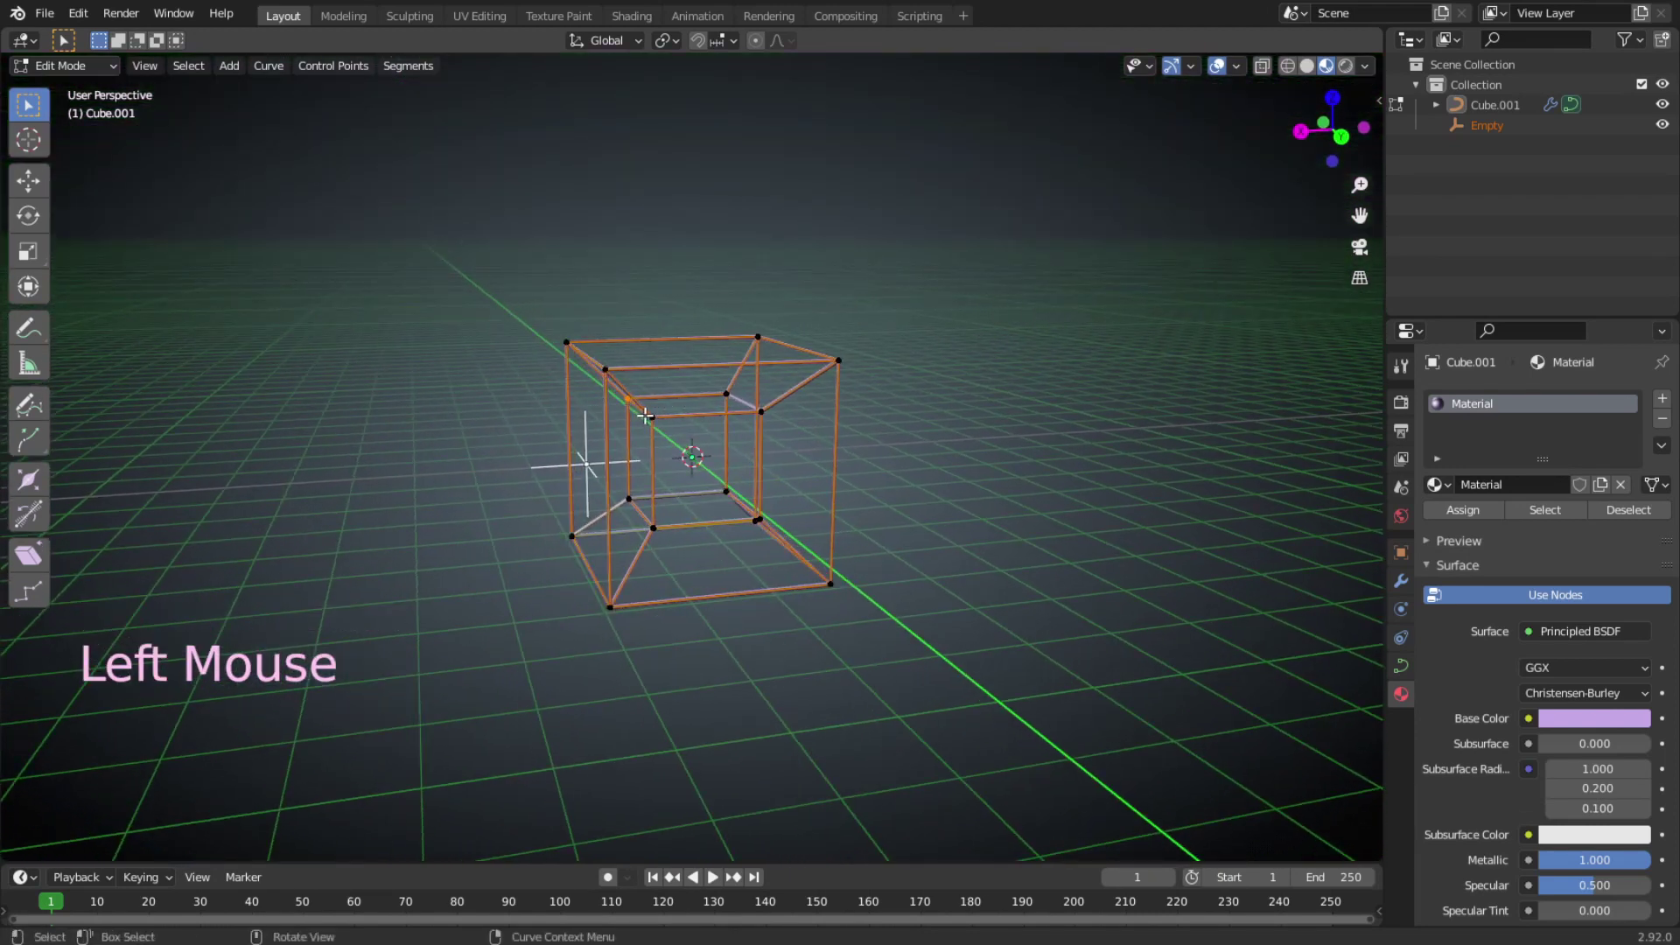
shift+click(654, 423)
shift+click(654, 520)
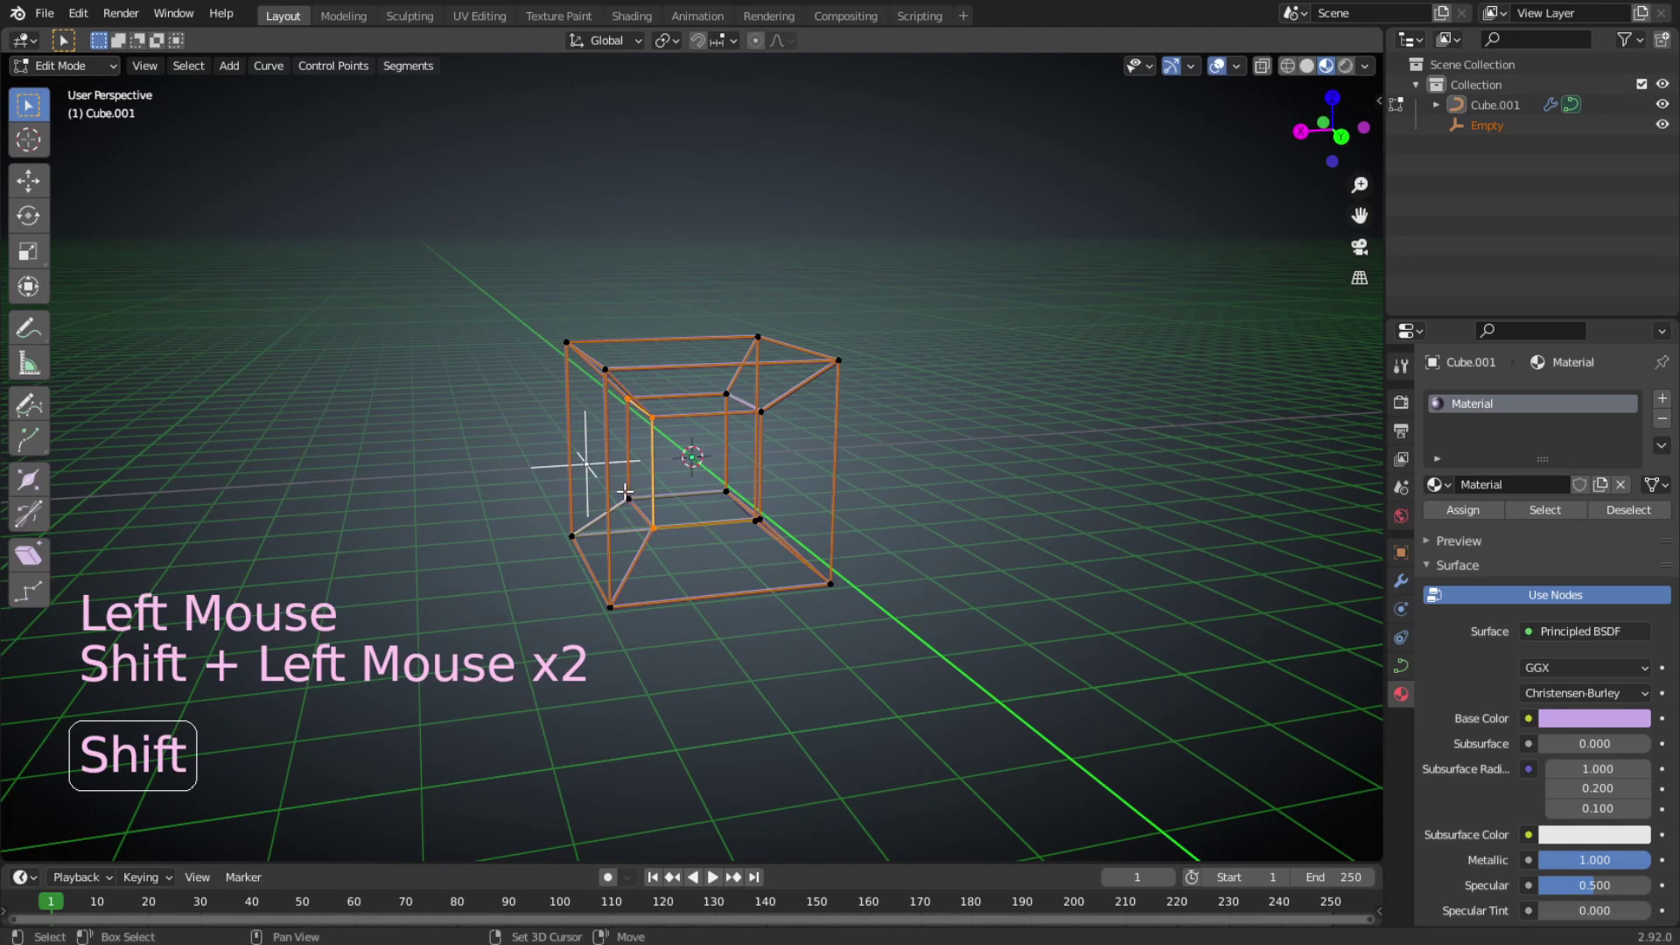
shift+click(634, 500)
key(ctrl+h)
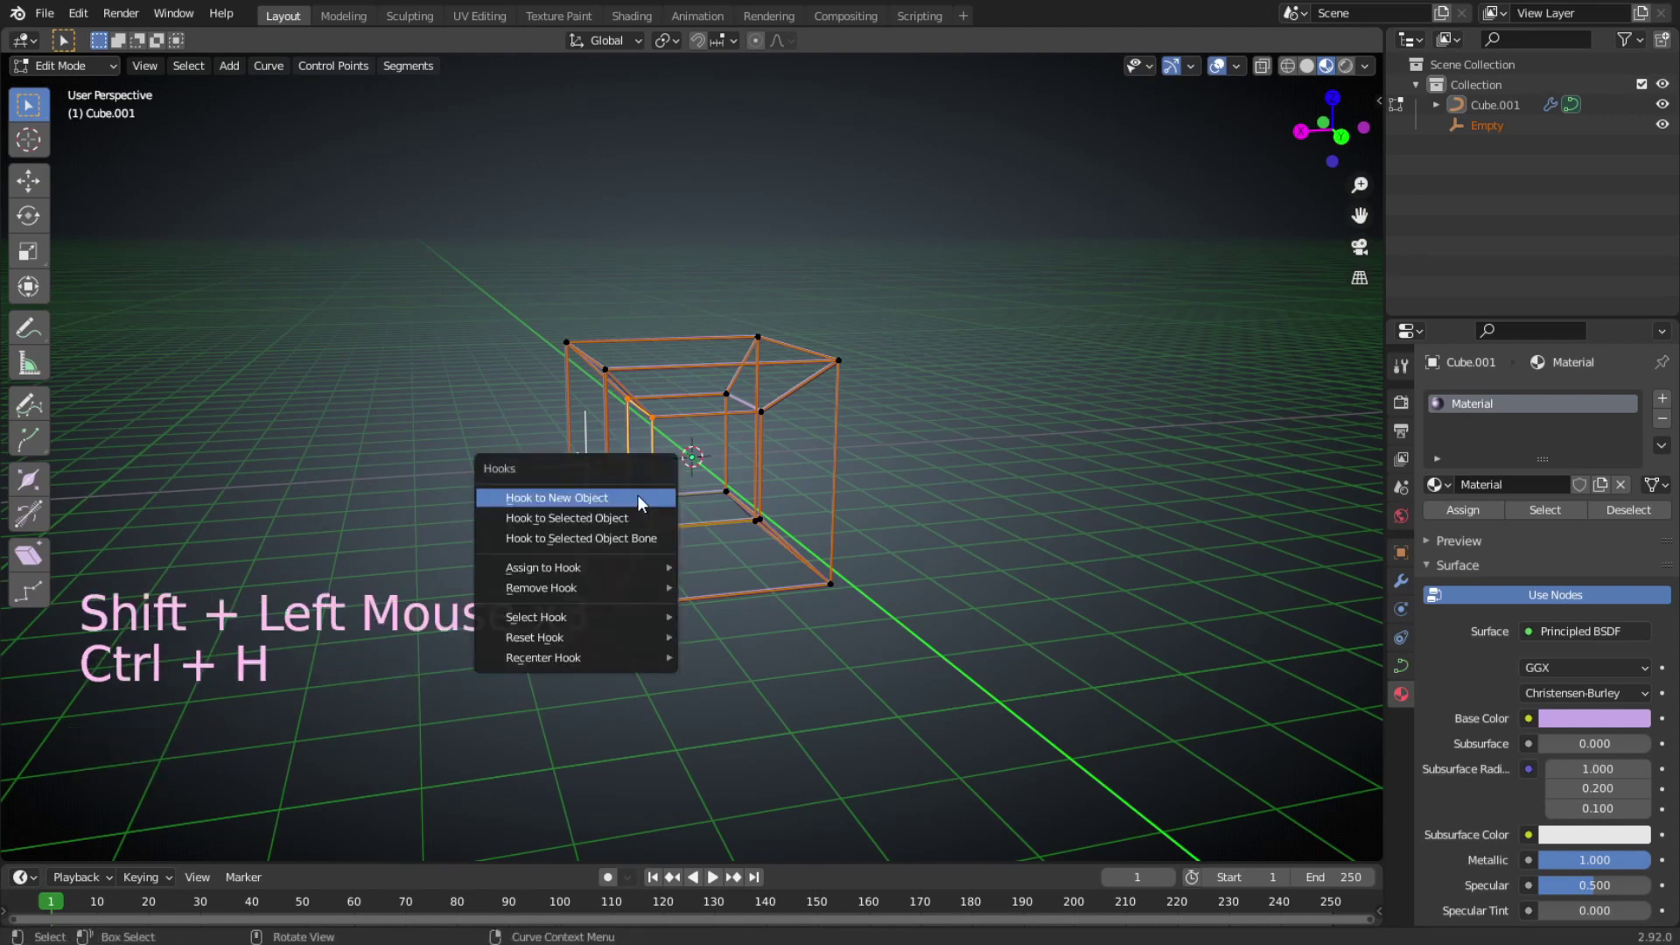
click(637, 493)
middle_drag(865, 474, 767, 484)
Hook four right-side control points to a third new empty.
click(746, 536)
shift+click(752, 497)
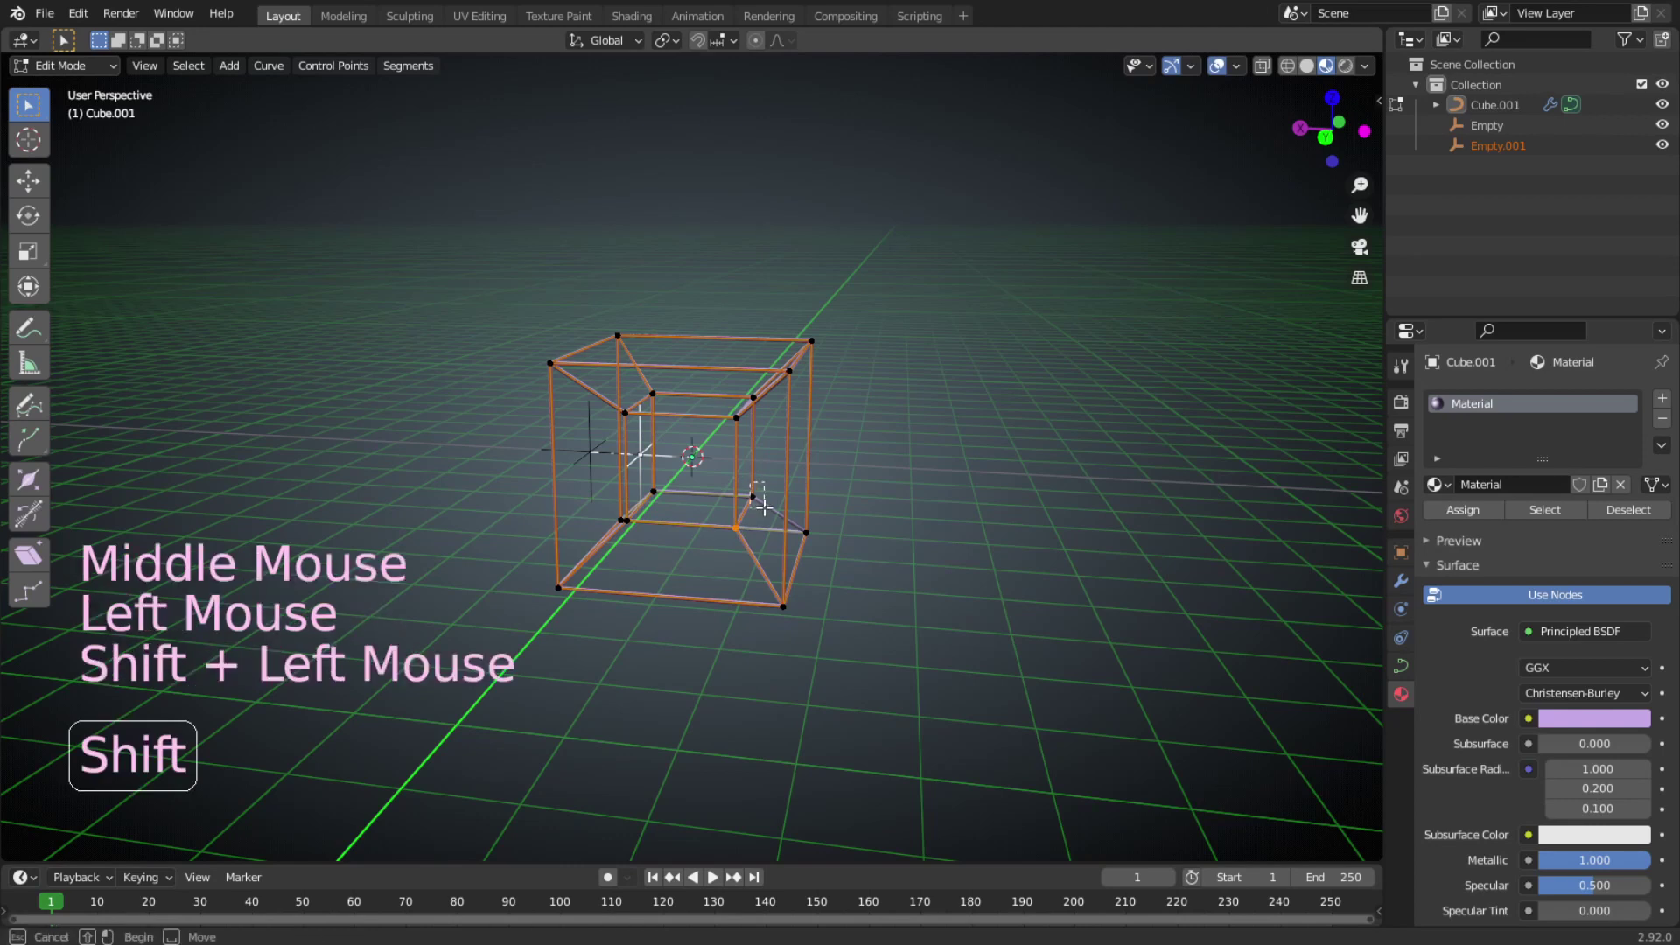
shift+click(739, 422)
shift+click(753, 398)
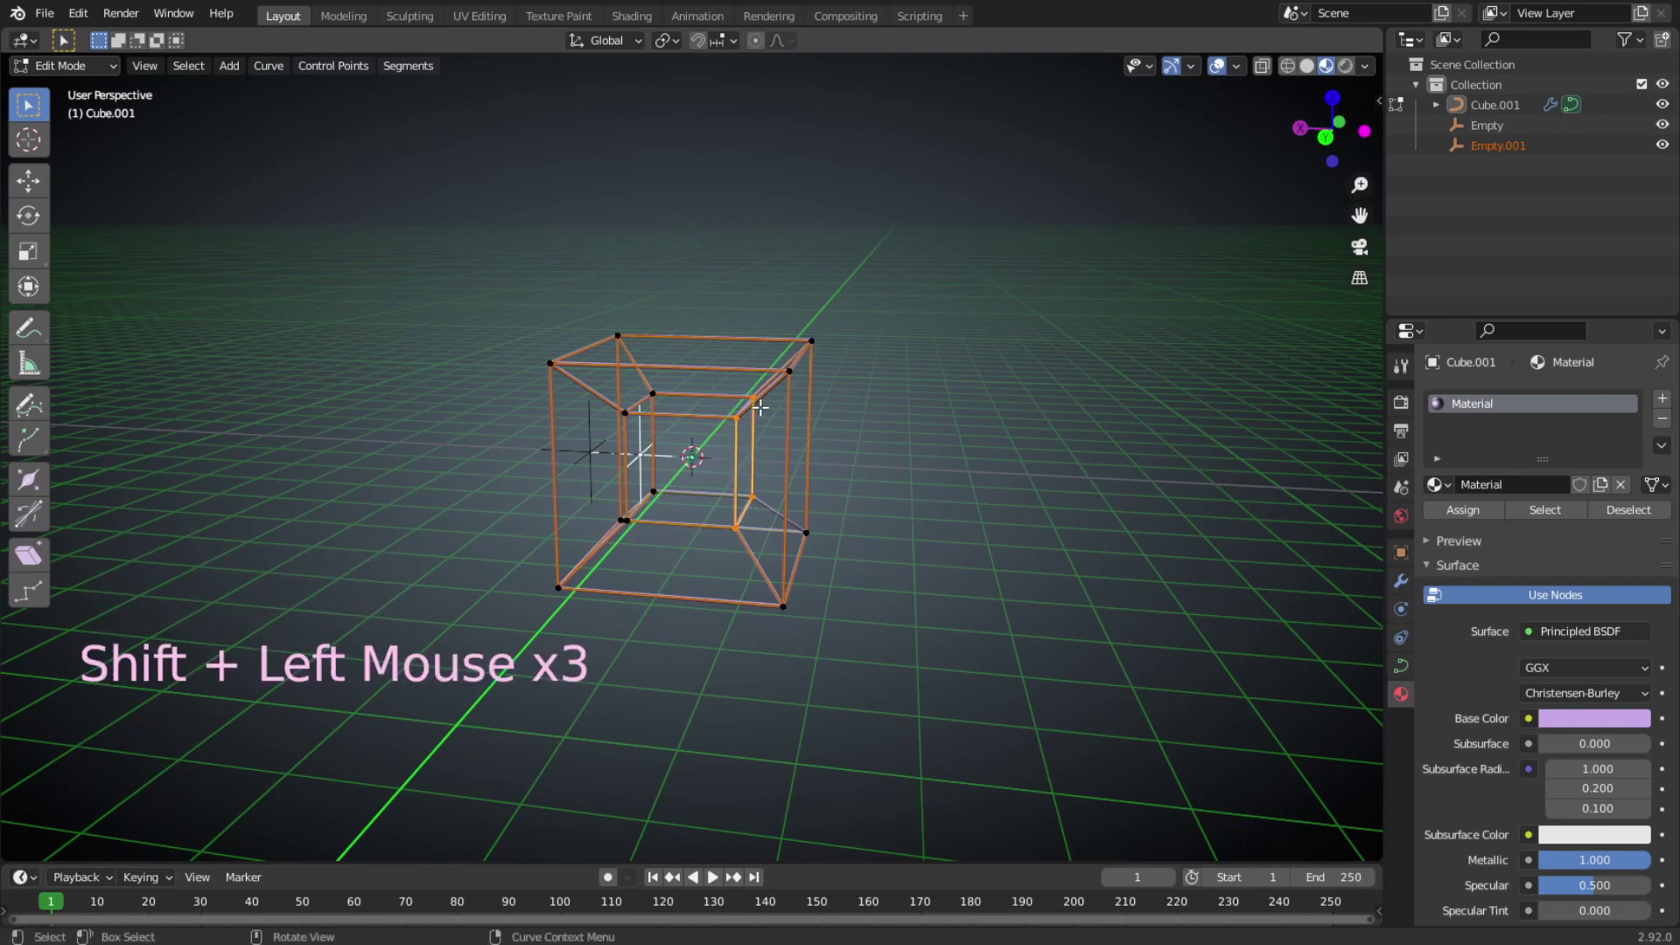
key(ctrl+h)
click(759, 407)
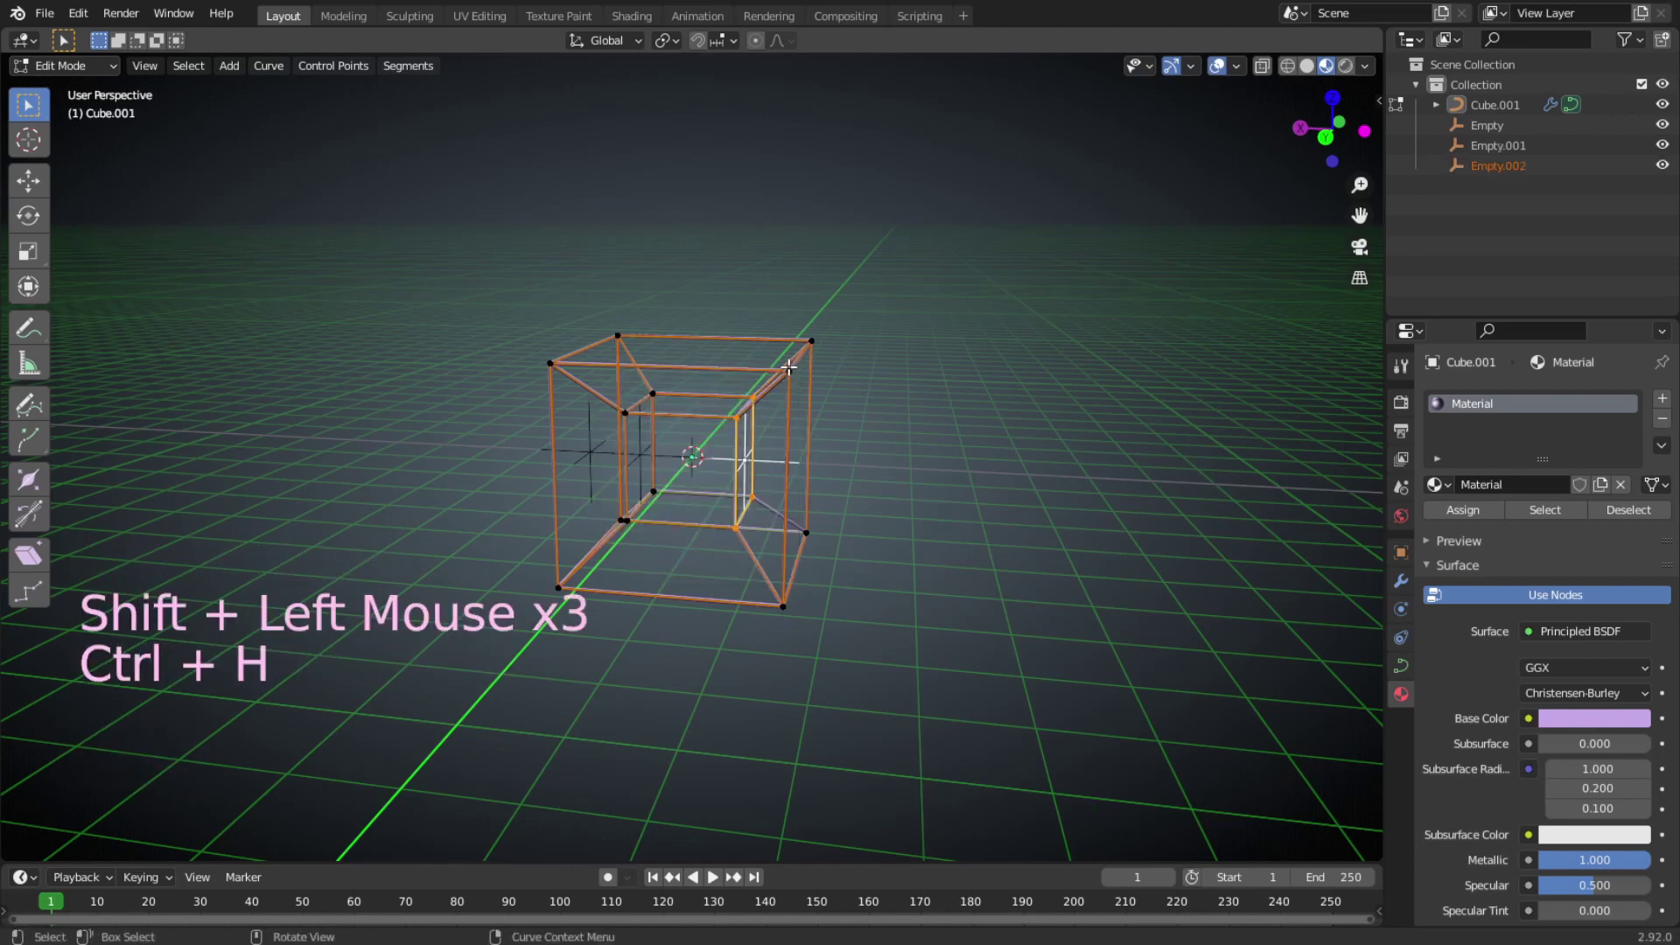
Hook the right-edge corner points to a fourth empty and enlarge the timeline area.
click(803, 357)
shift+click(805, 355)
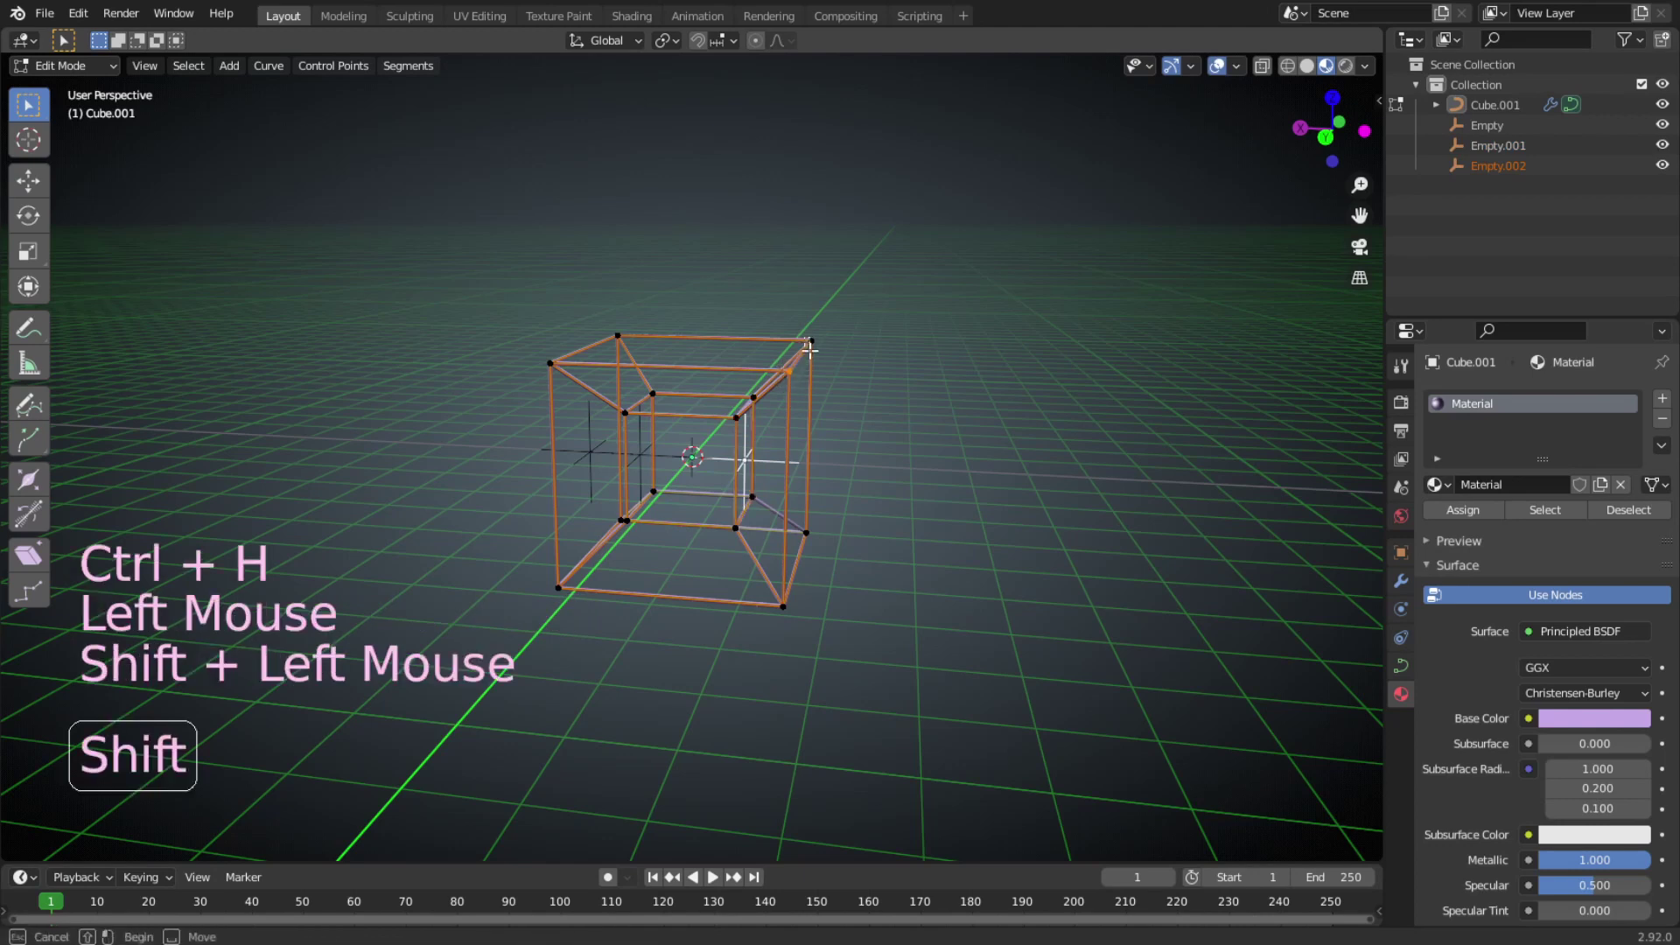
shift+click(807, 532)
shift+click(806, 534)
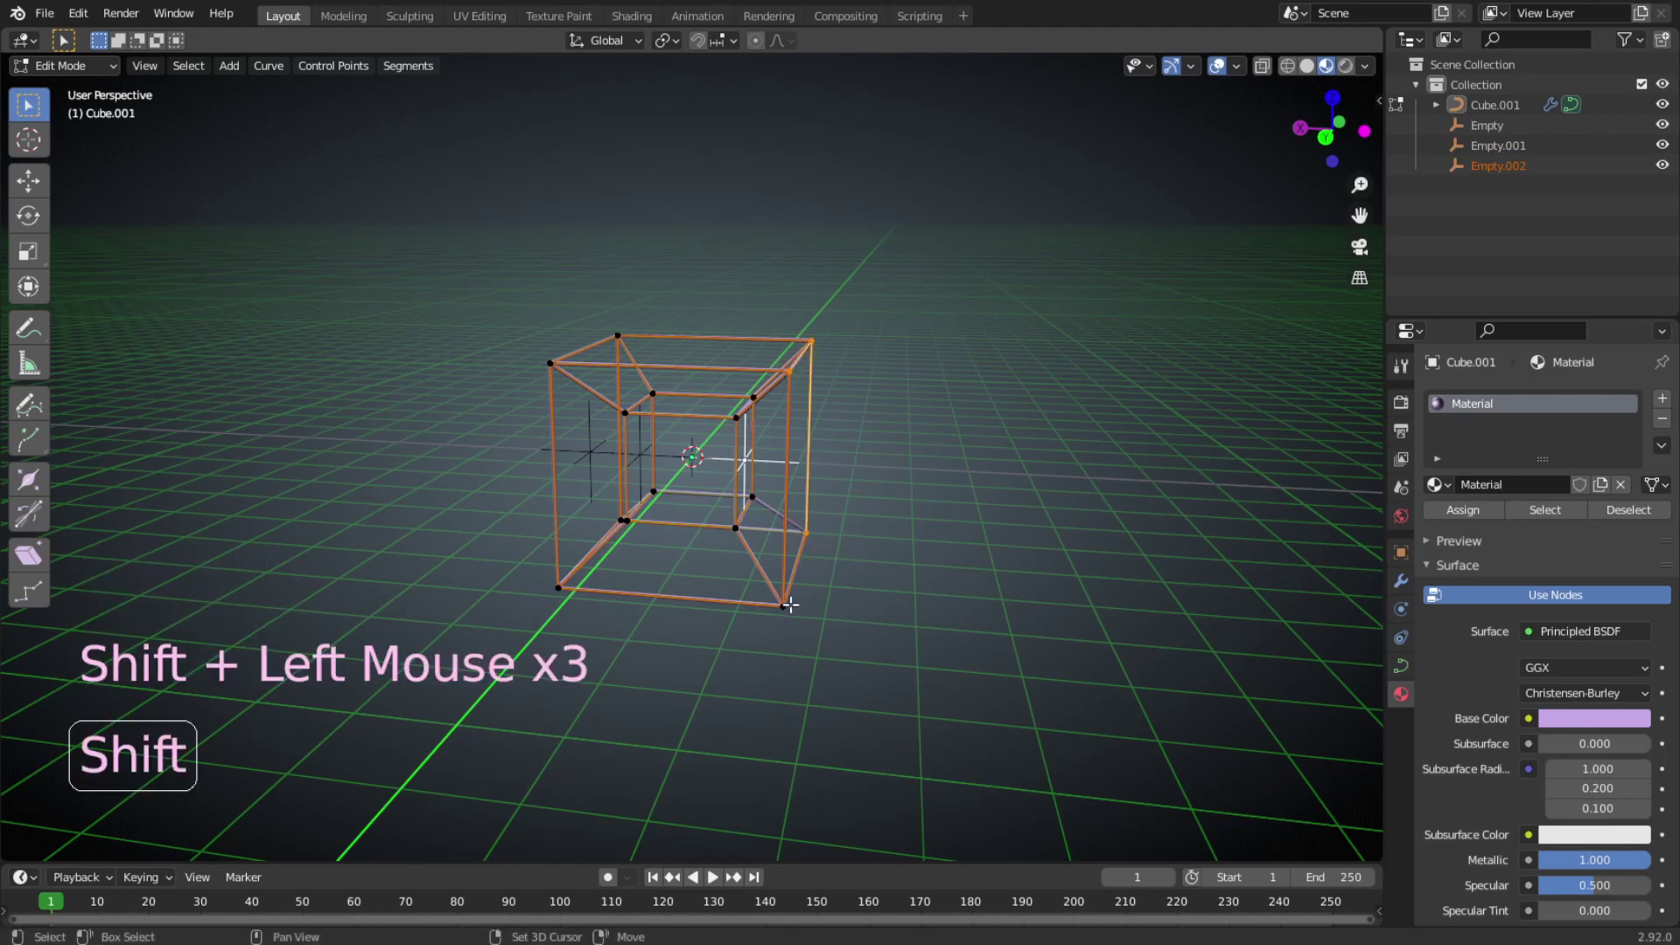
shift+drag(767, 589, 803, 631)
key(ctrl+h)
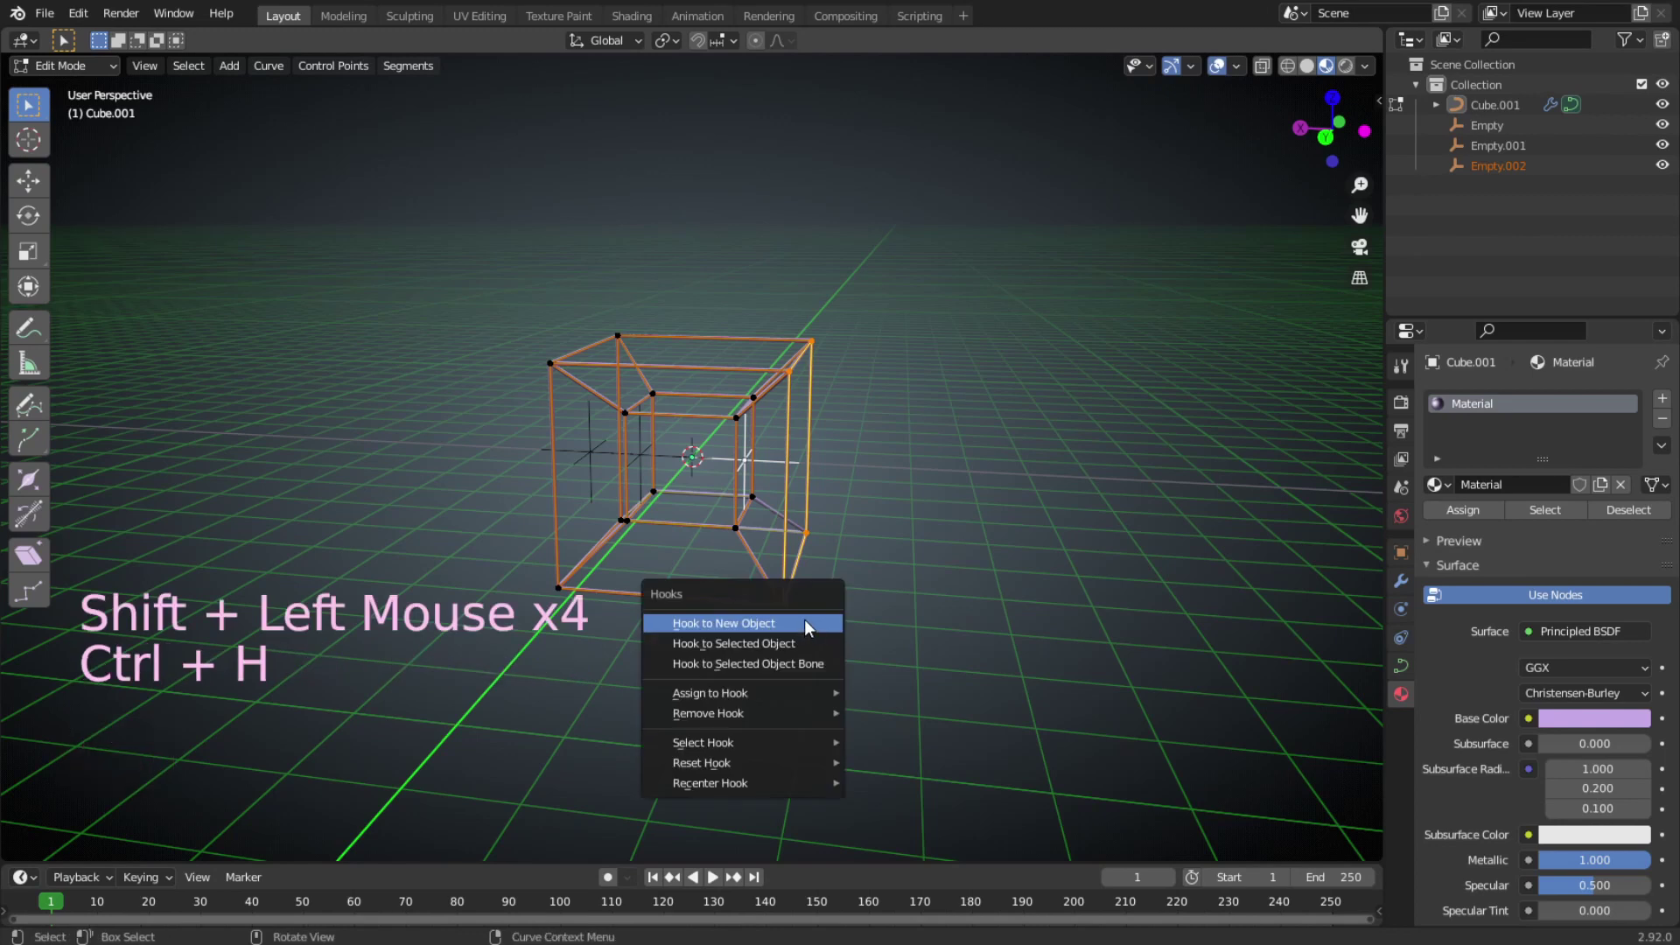
click(805, 620)
middle_drag(813, 619, 907, 662)
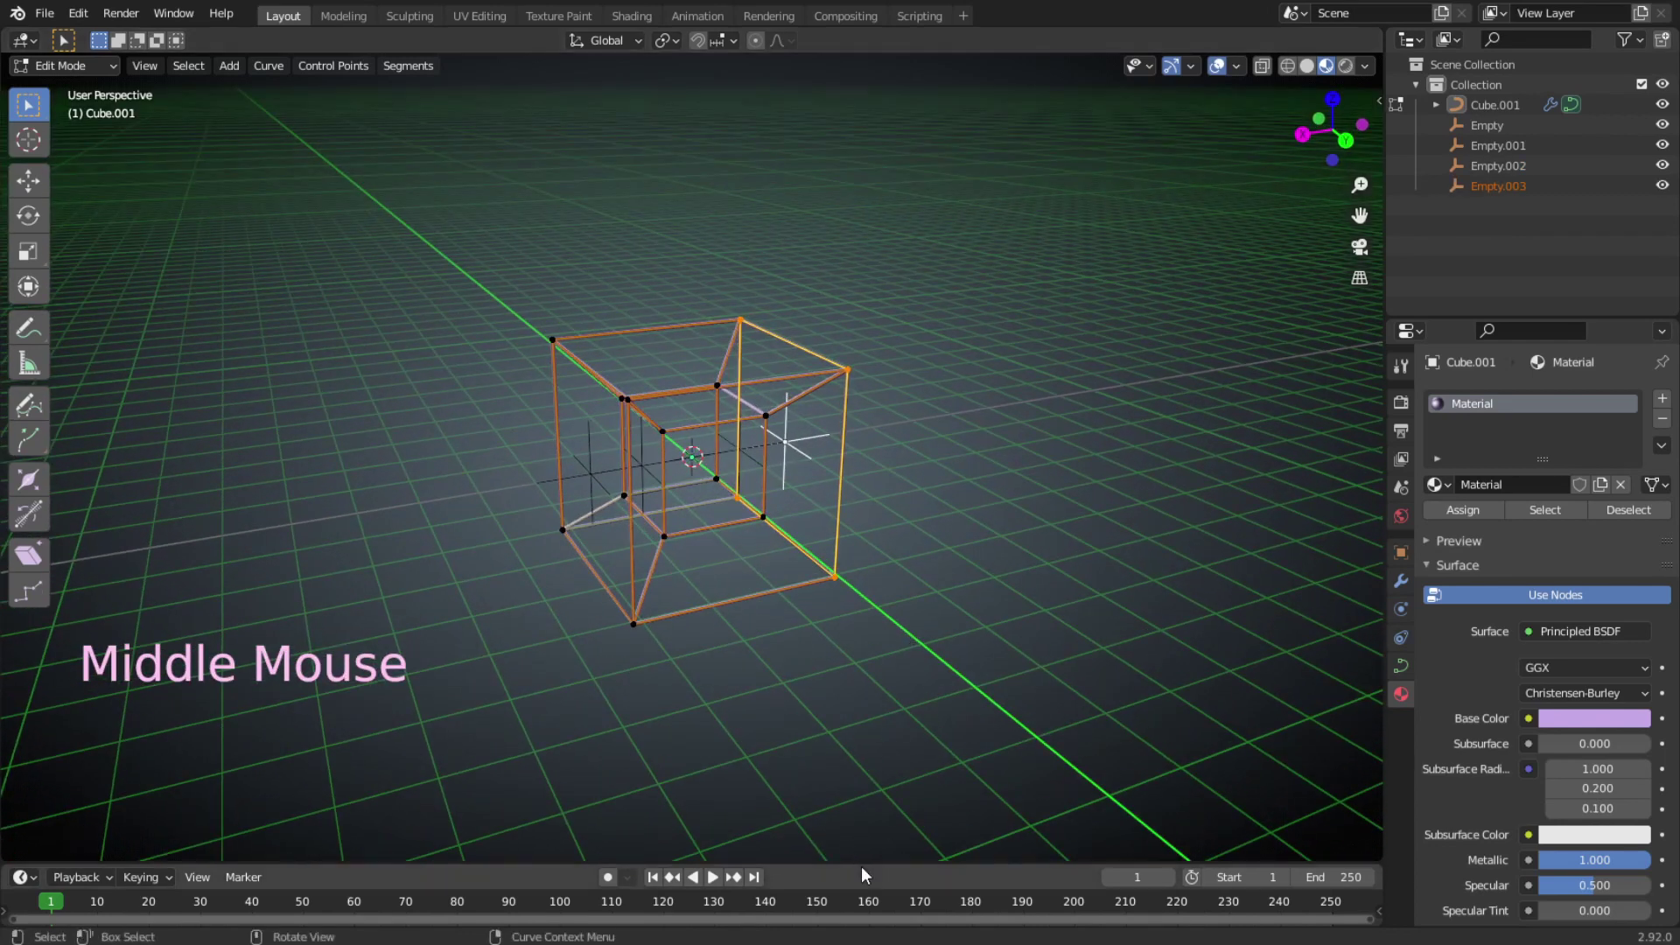
drag(857, 862, 859, 742)
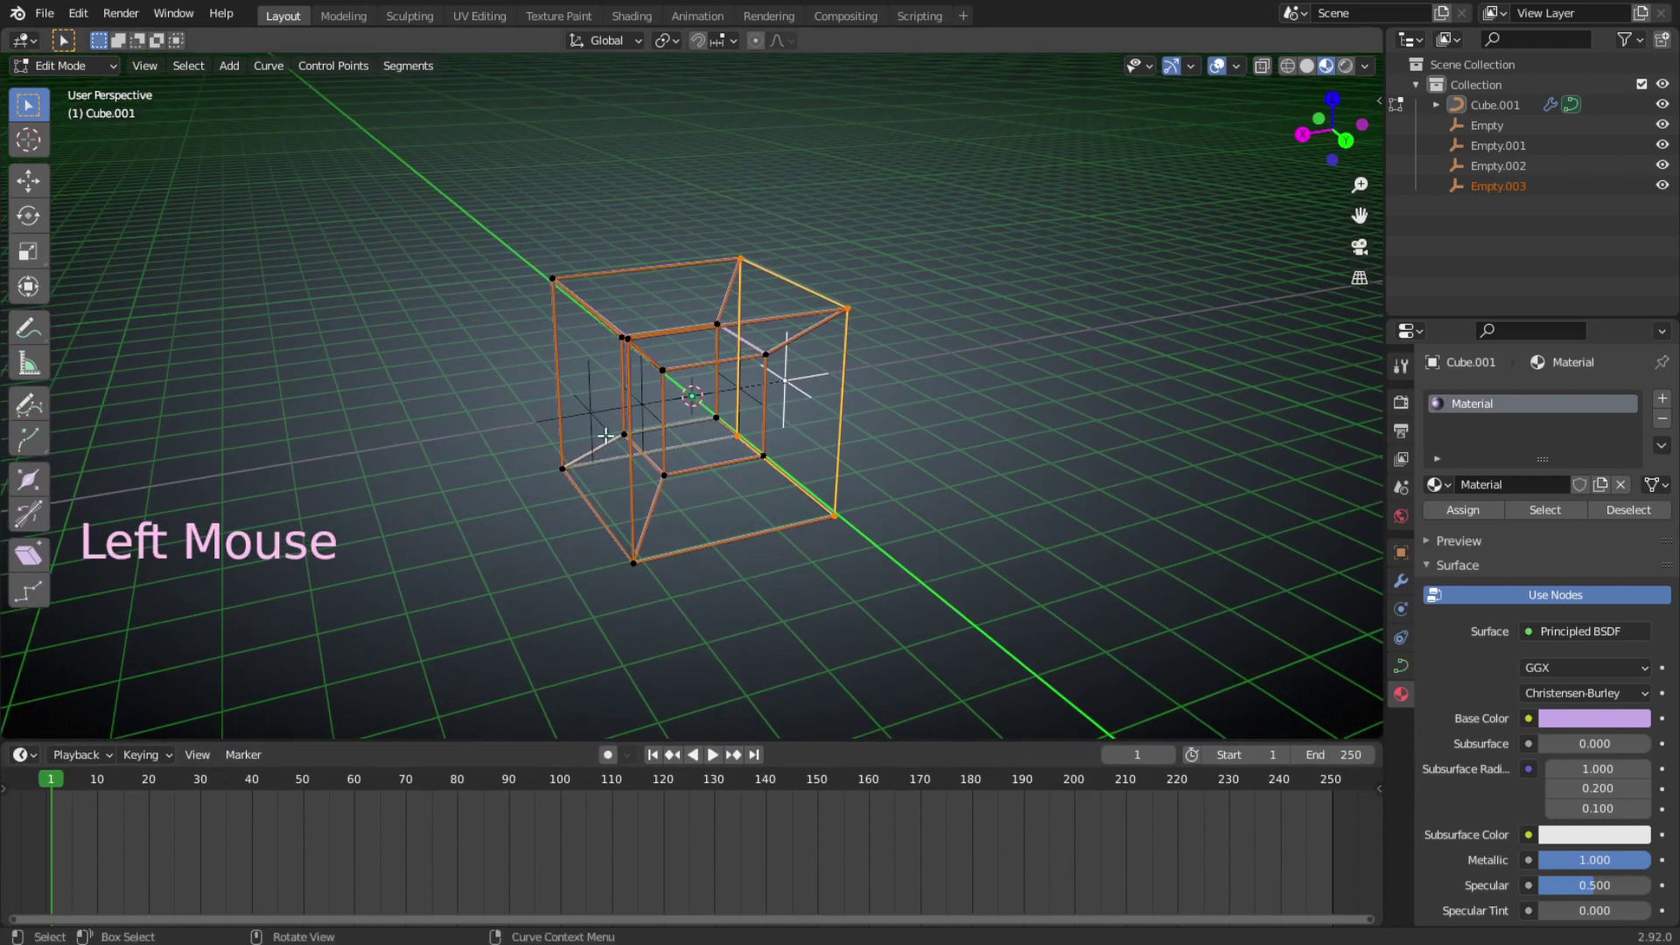
Return to Object Mode, select the first hook Empty and show its transform panel.
key(Tab)
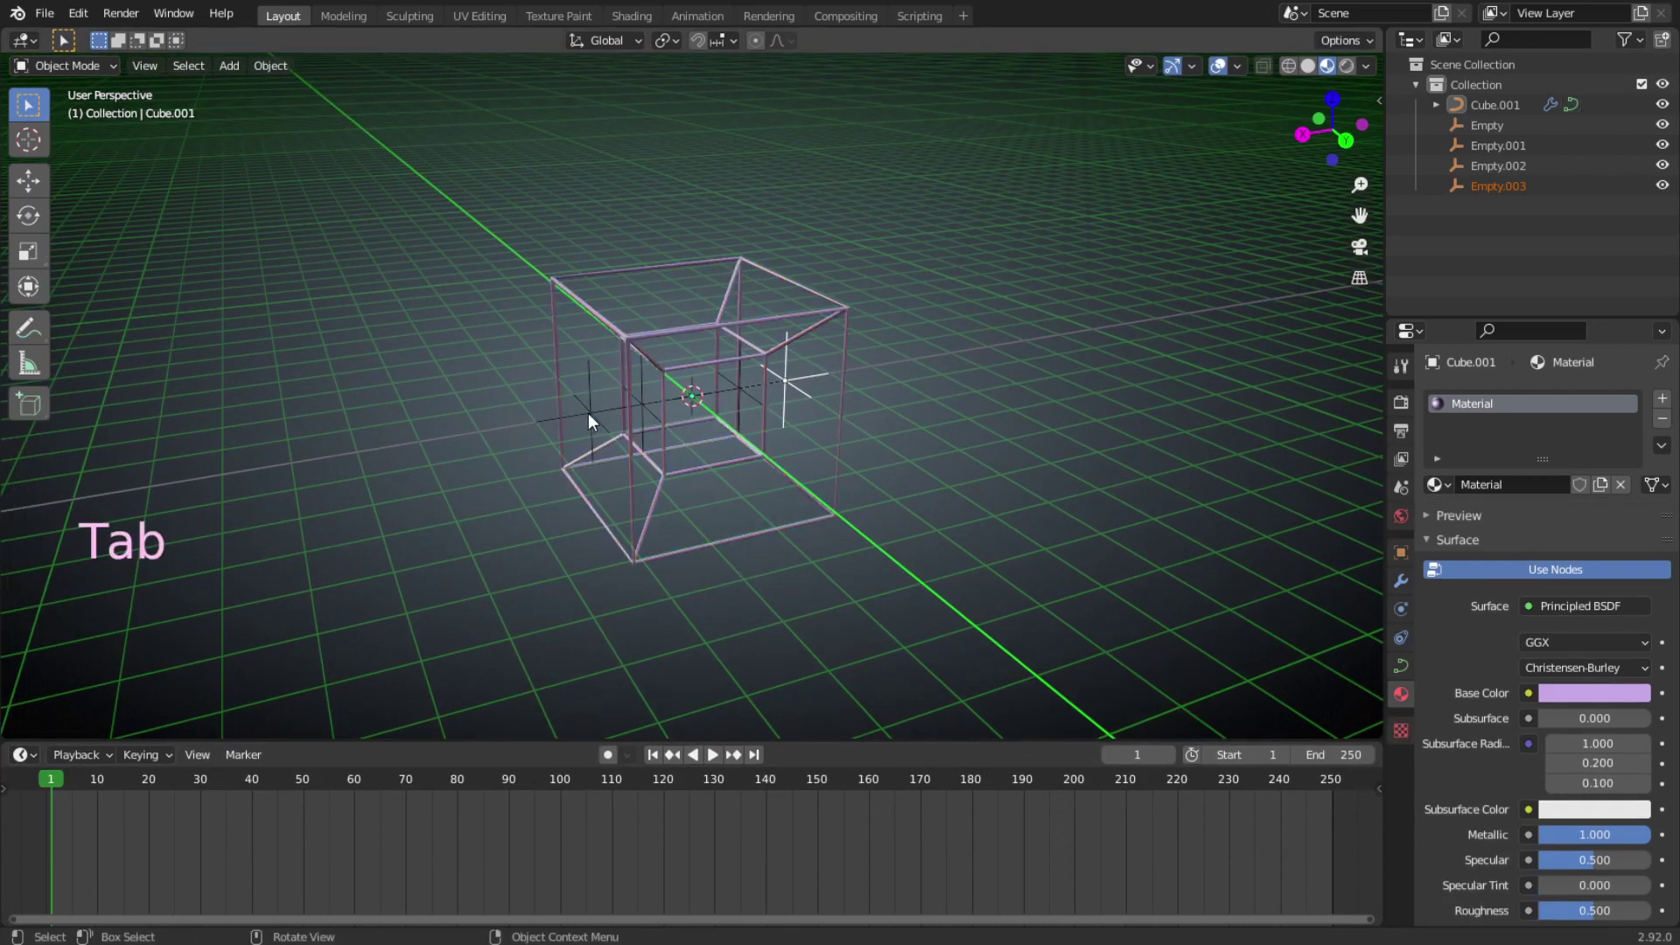
click(590, 412)
mouse_move(575, 574)
middle_down()
mouse_move(551, 568)
mouse_move(569, 574)
middle_up()
key(n)
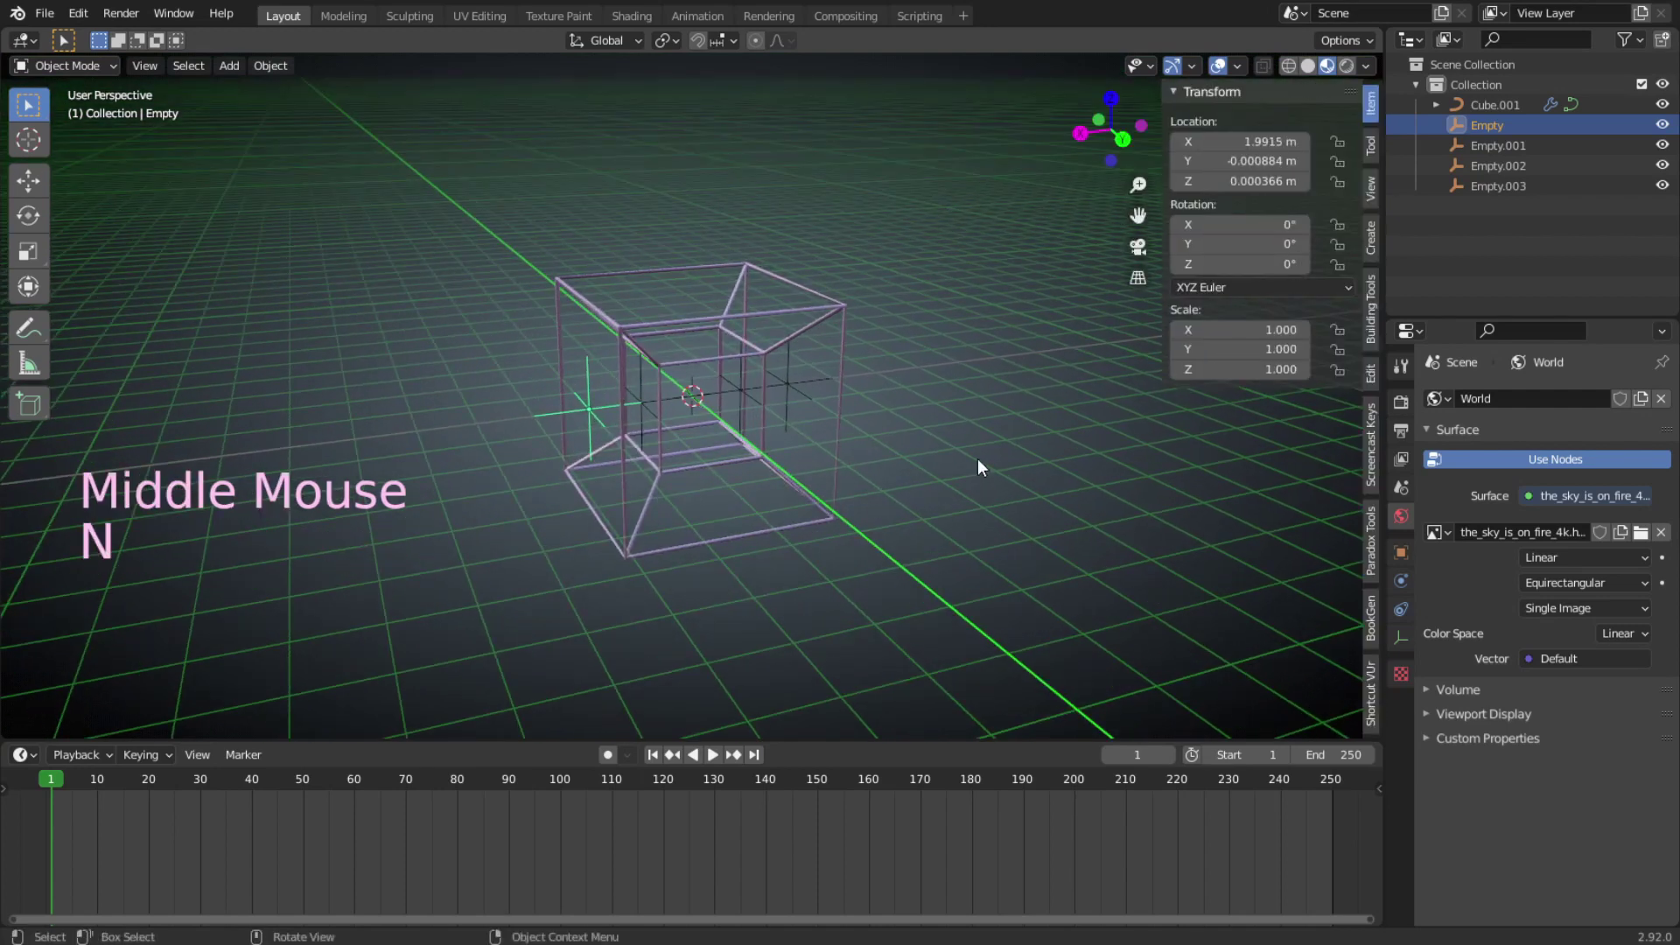
Set the Empty's location to X 2, Y 0, Z 0 m and keyframe it at frame 0.
click(1247, 143)
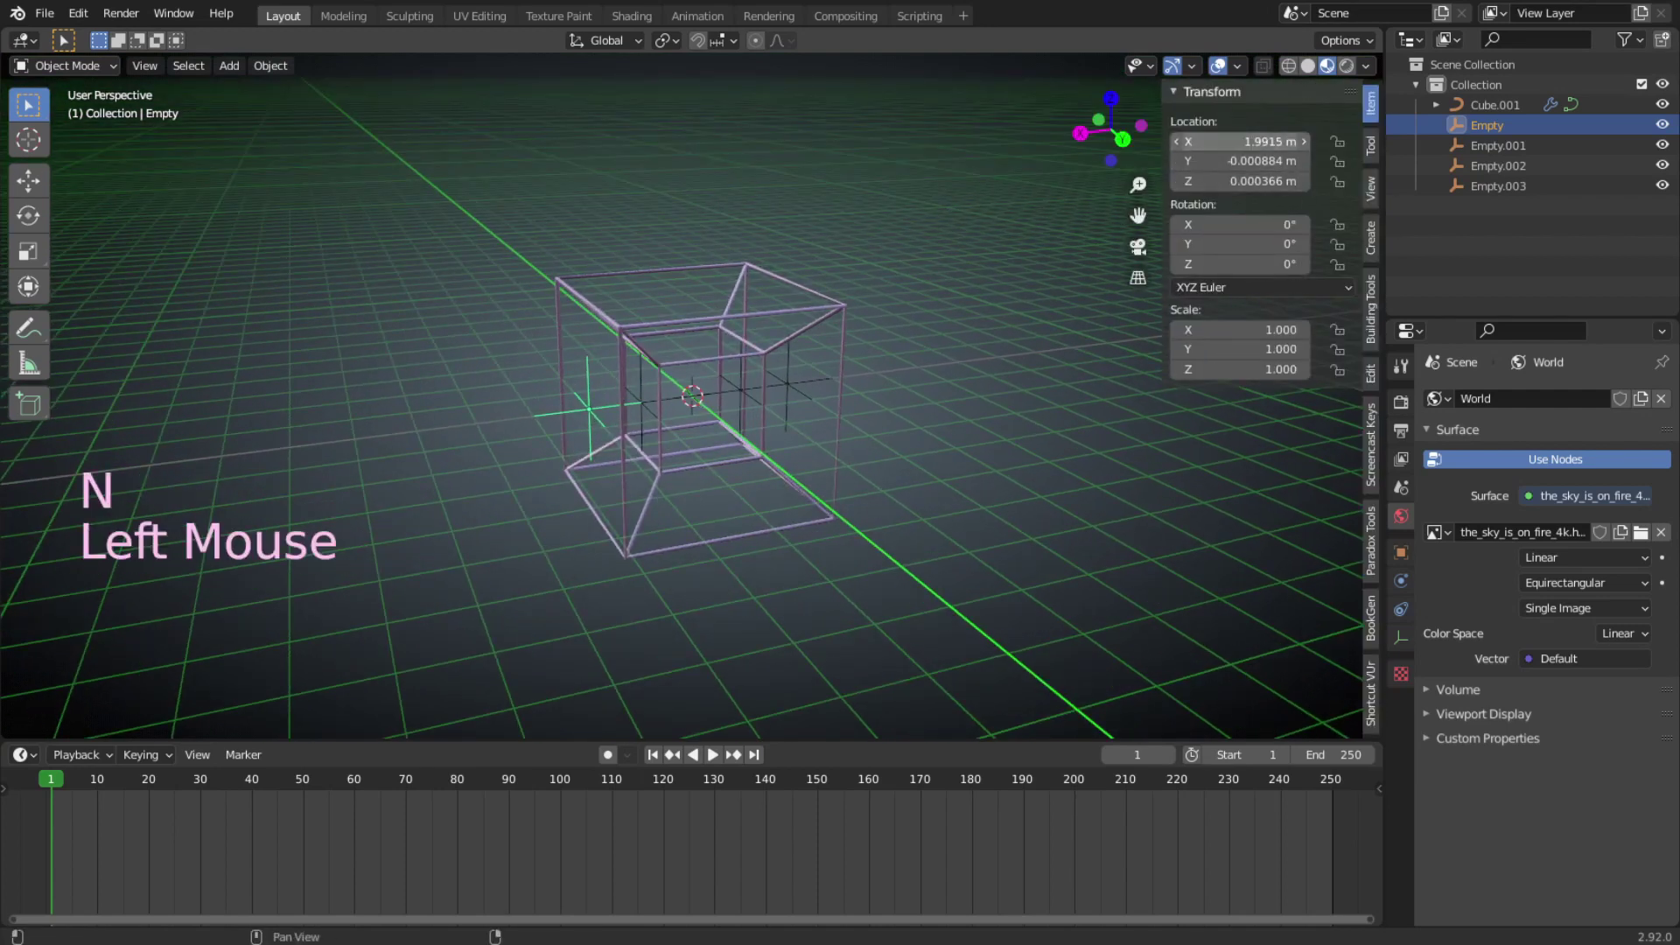
text(2)
click(1253, 160)
text(0)
click(1264, 181)
text(0)
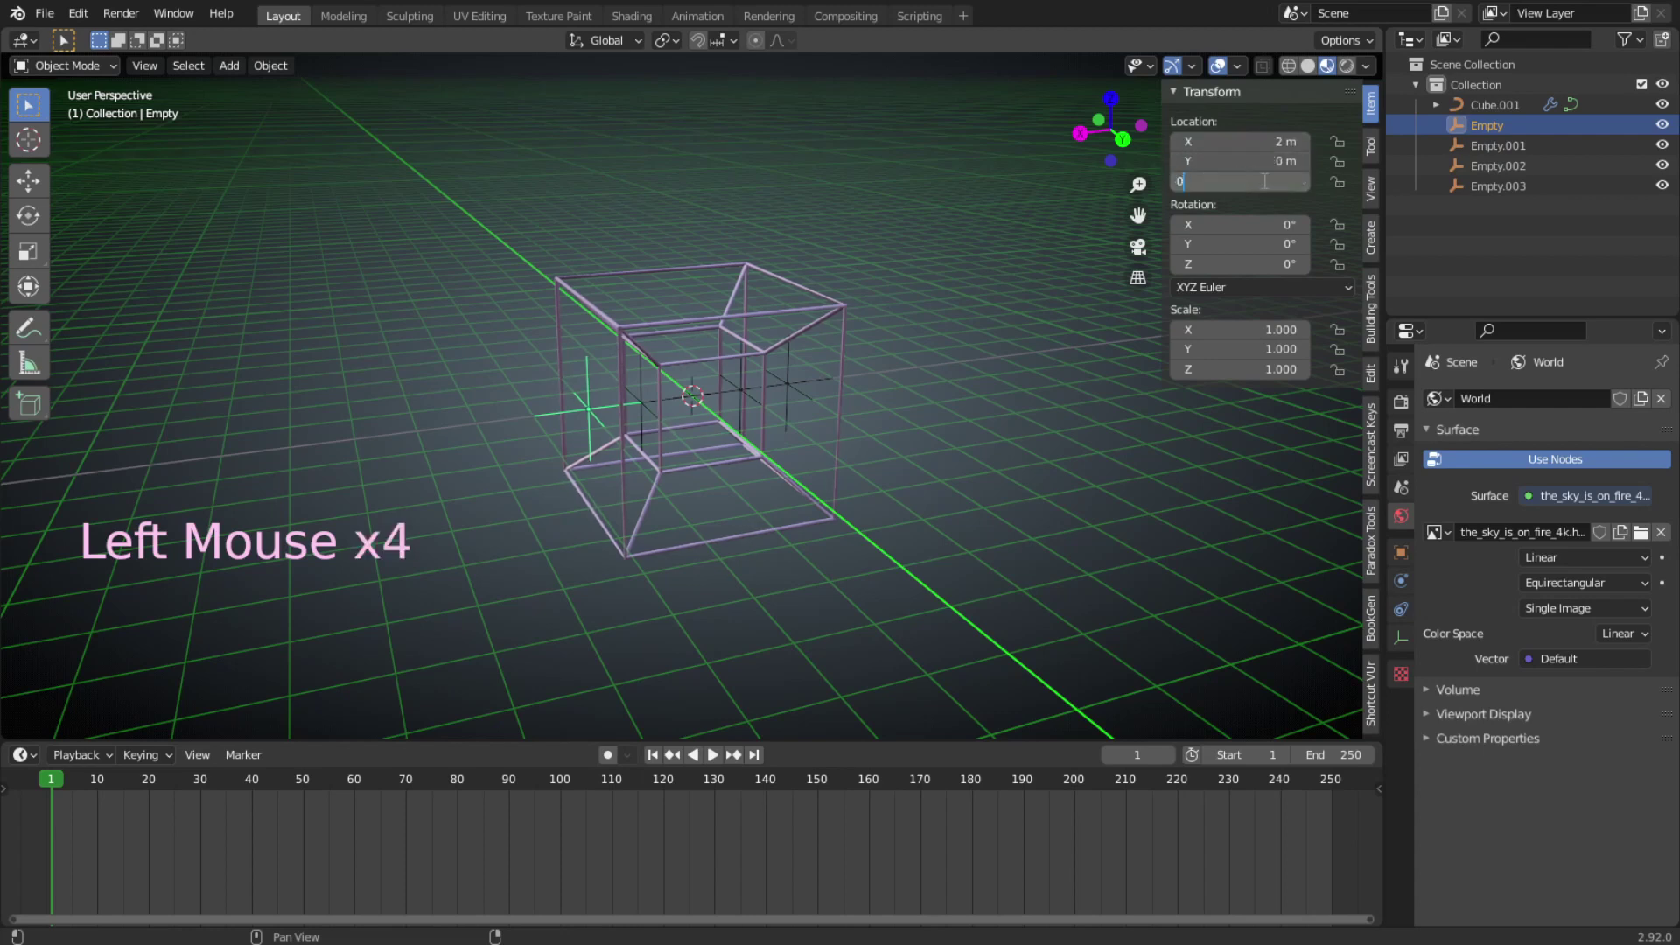
key(Return)
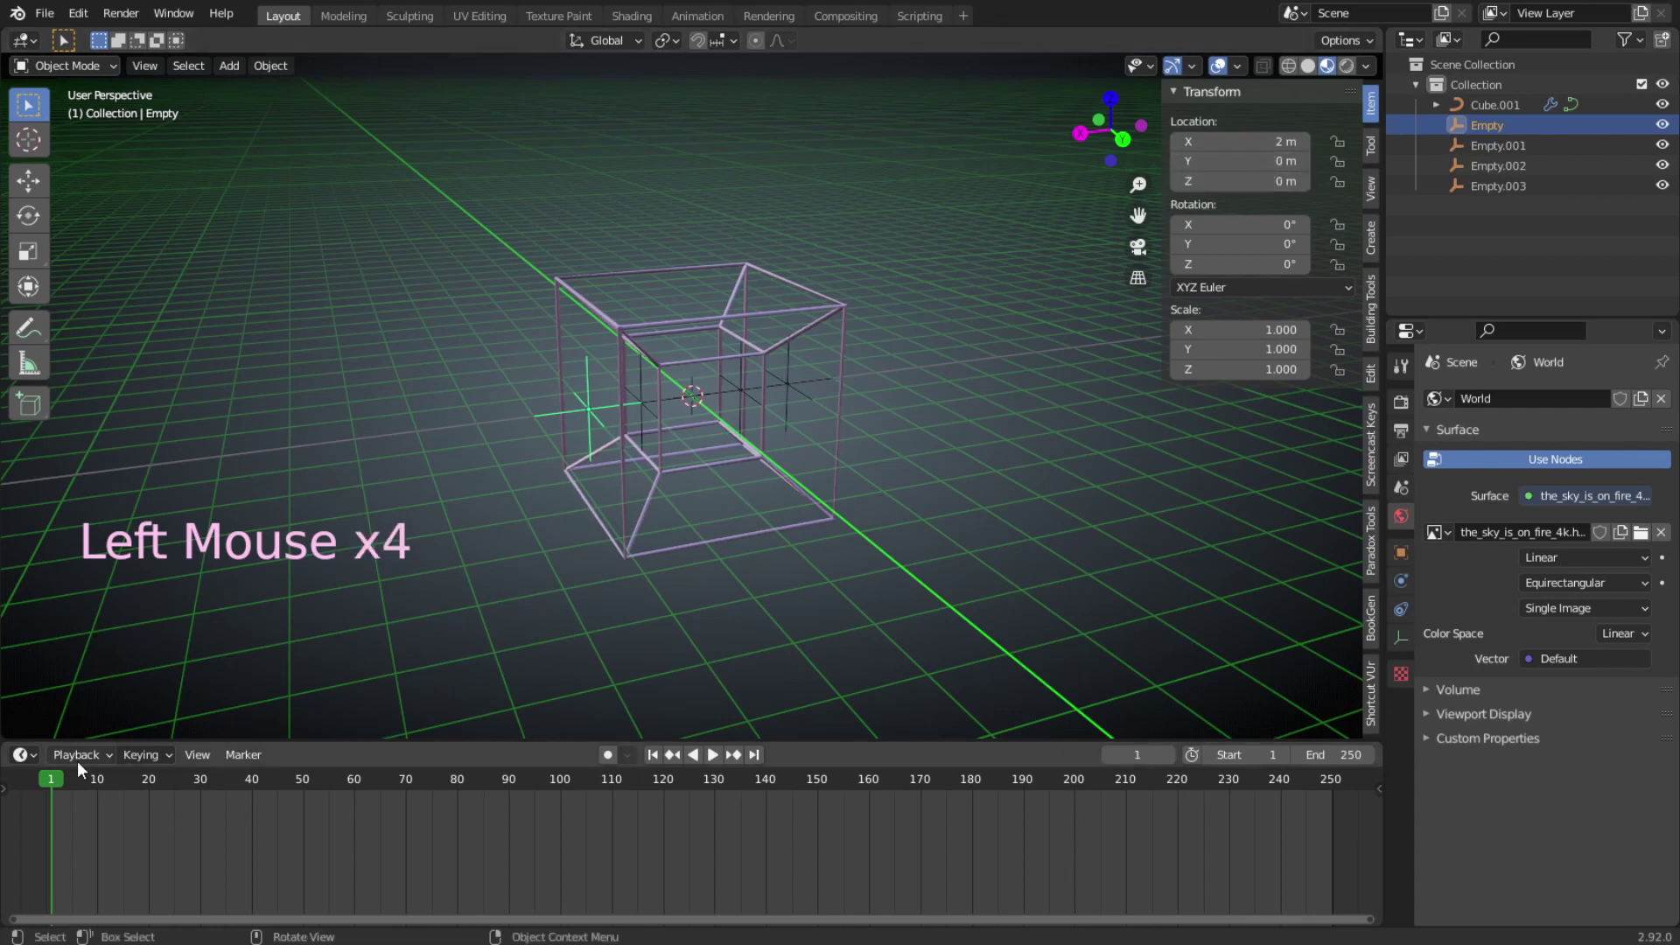
click(45, 780)
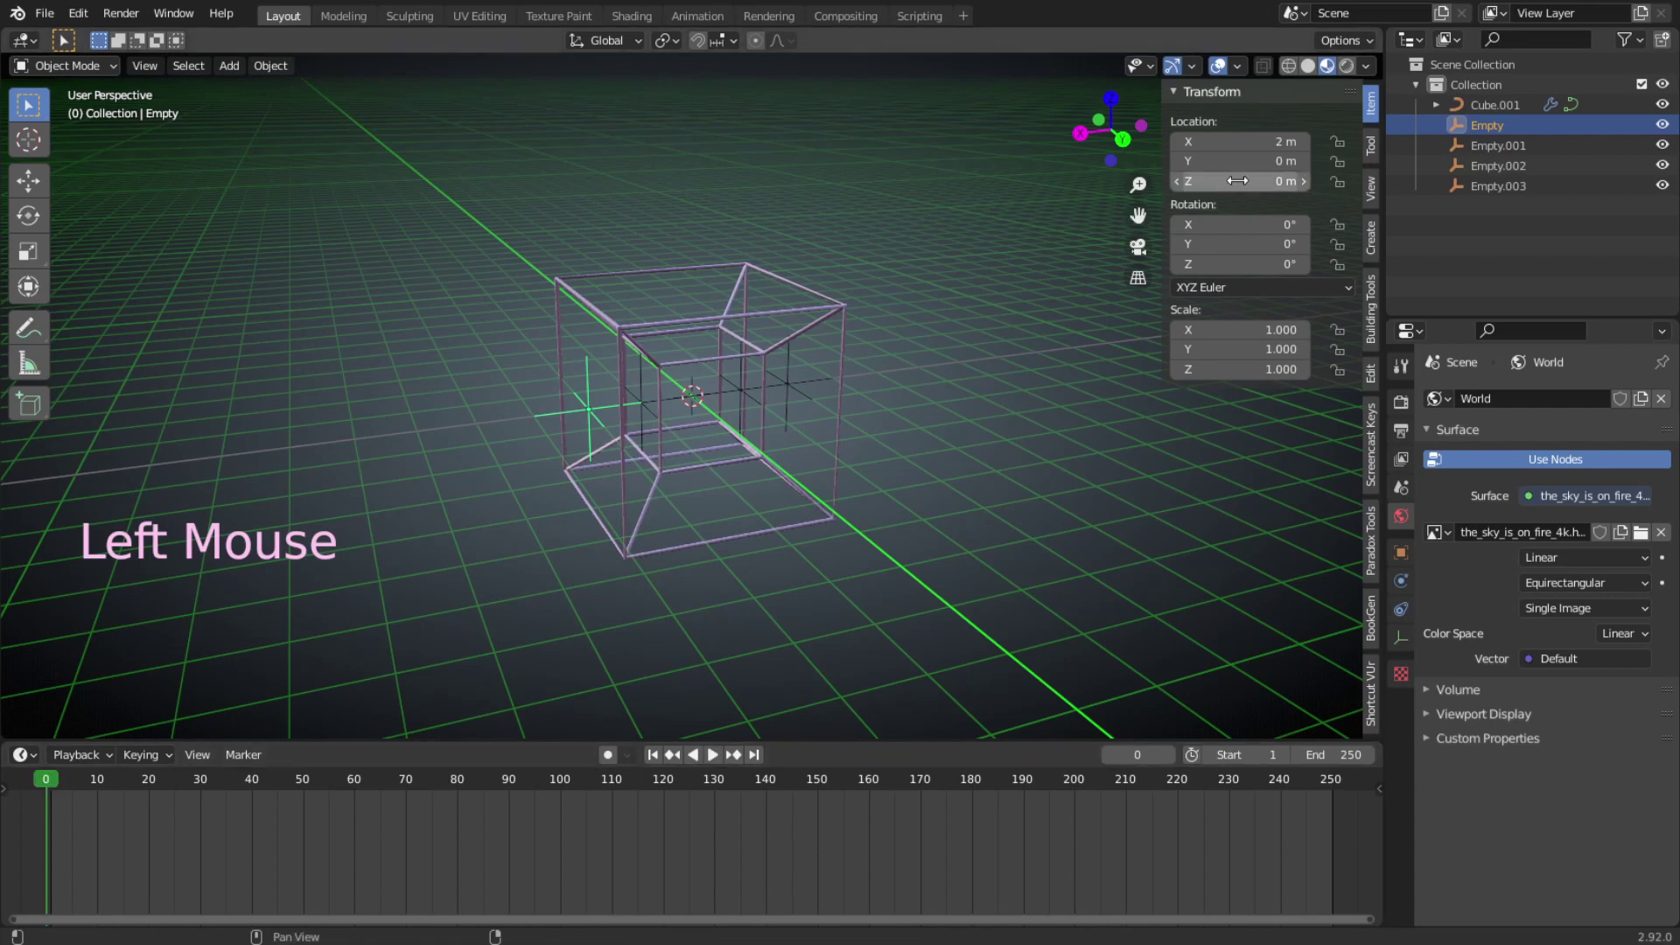
key(i)
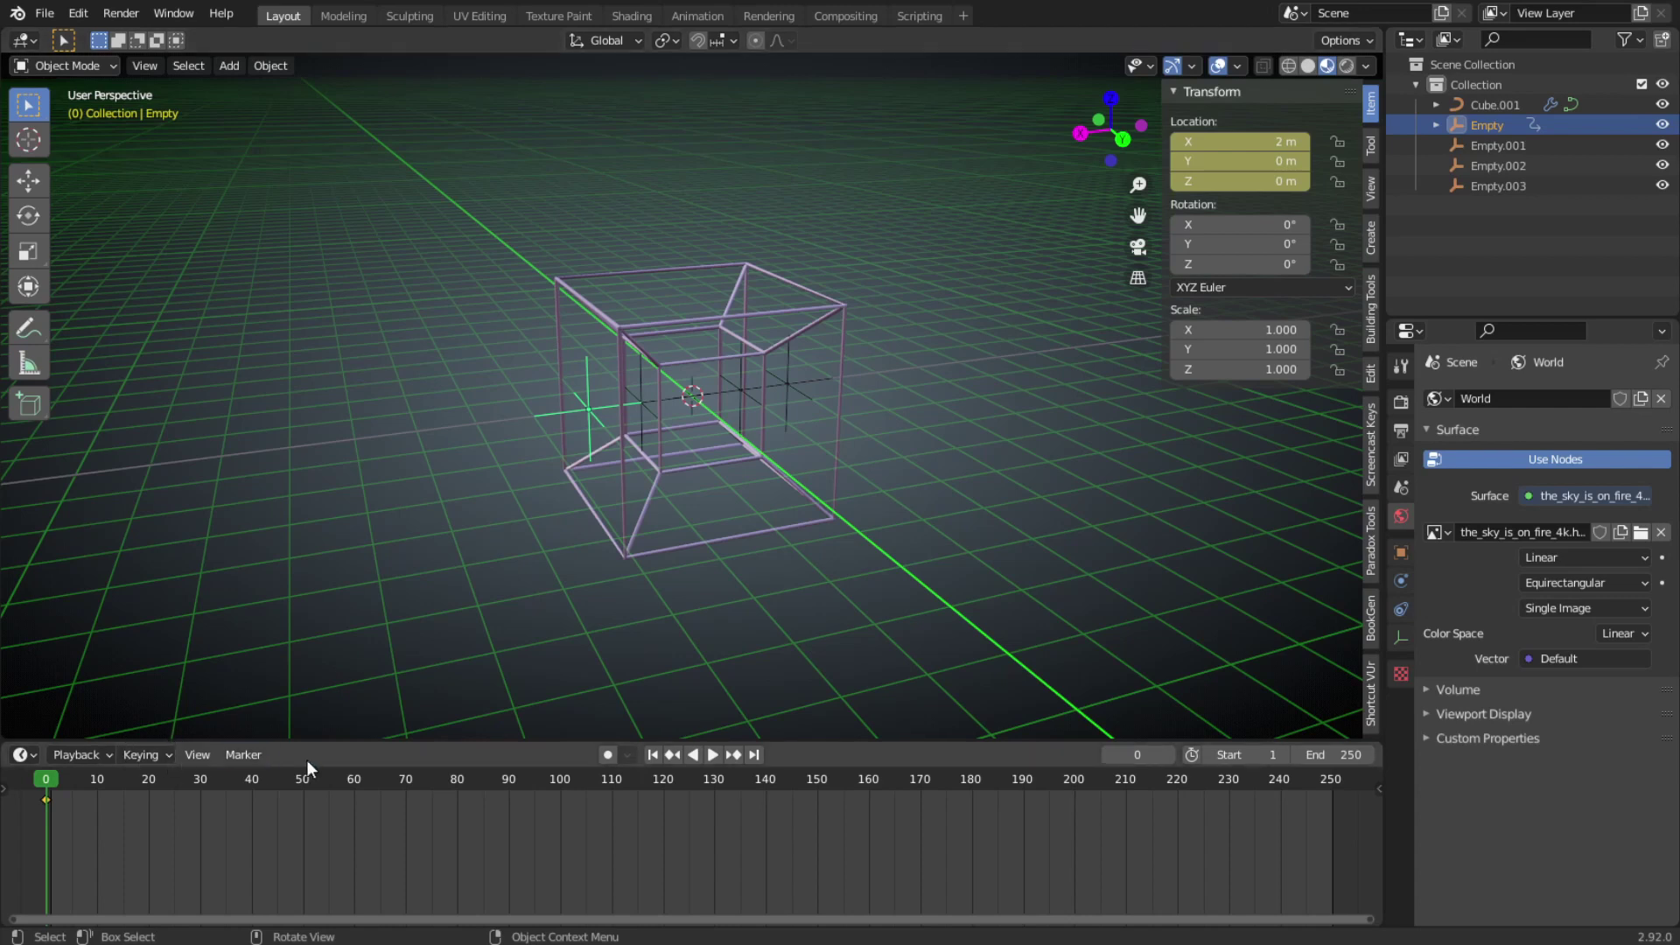
Set the timeline End frame to 120.
click(1343, 758)
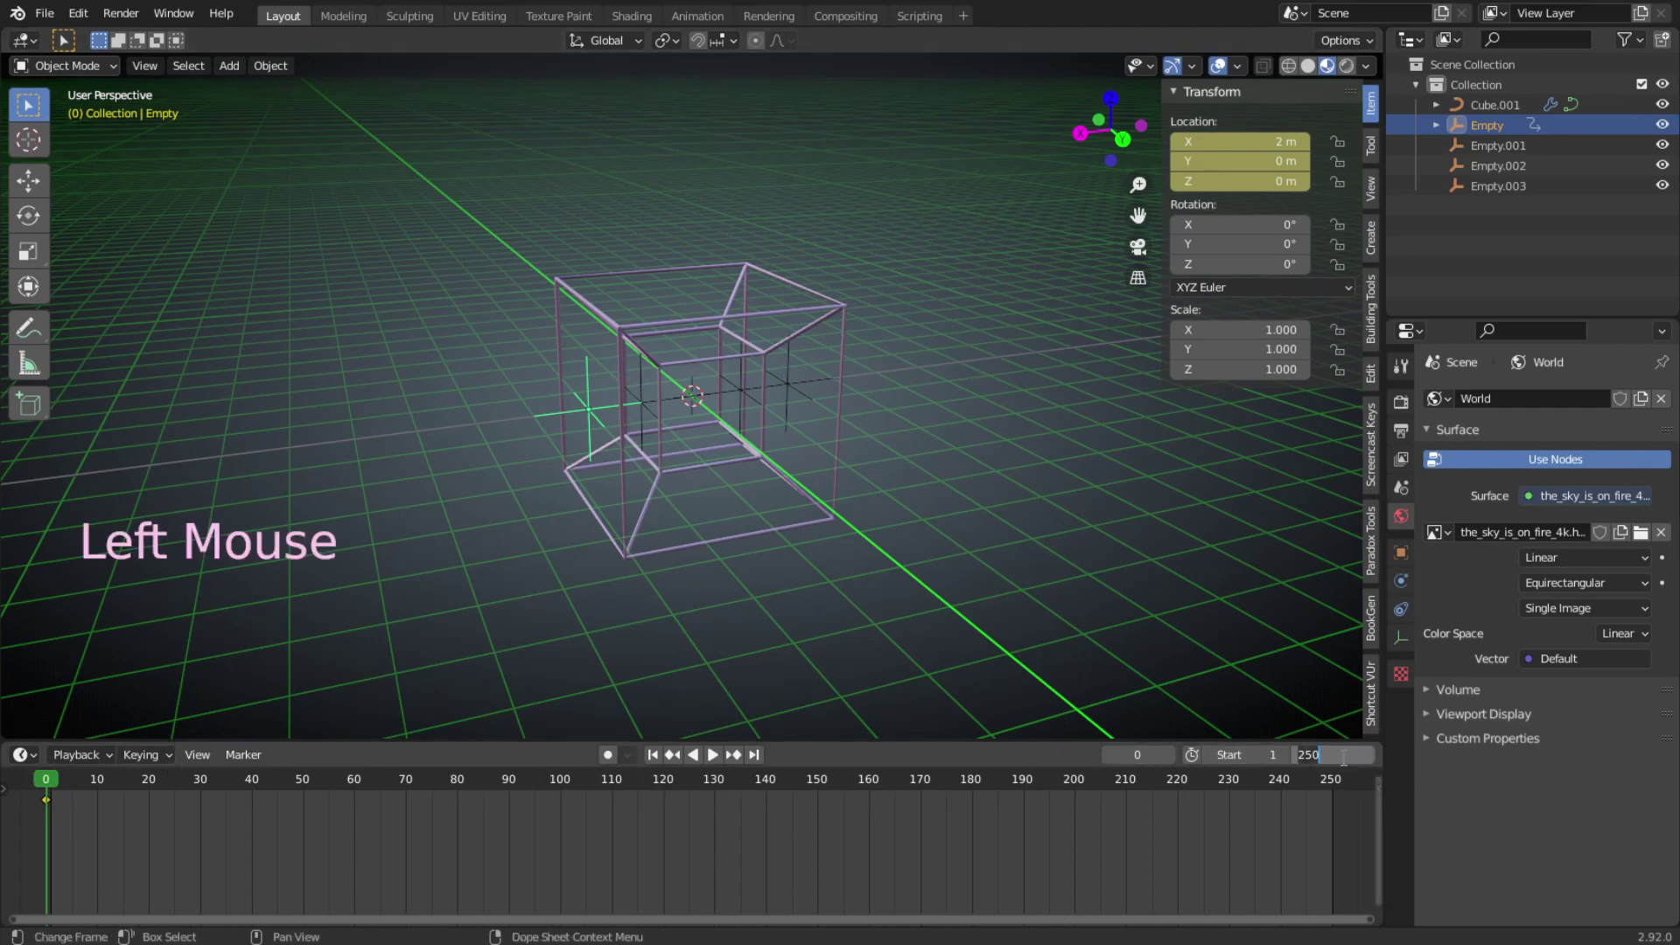
text(1)
key(Return)
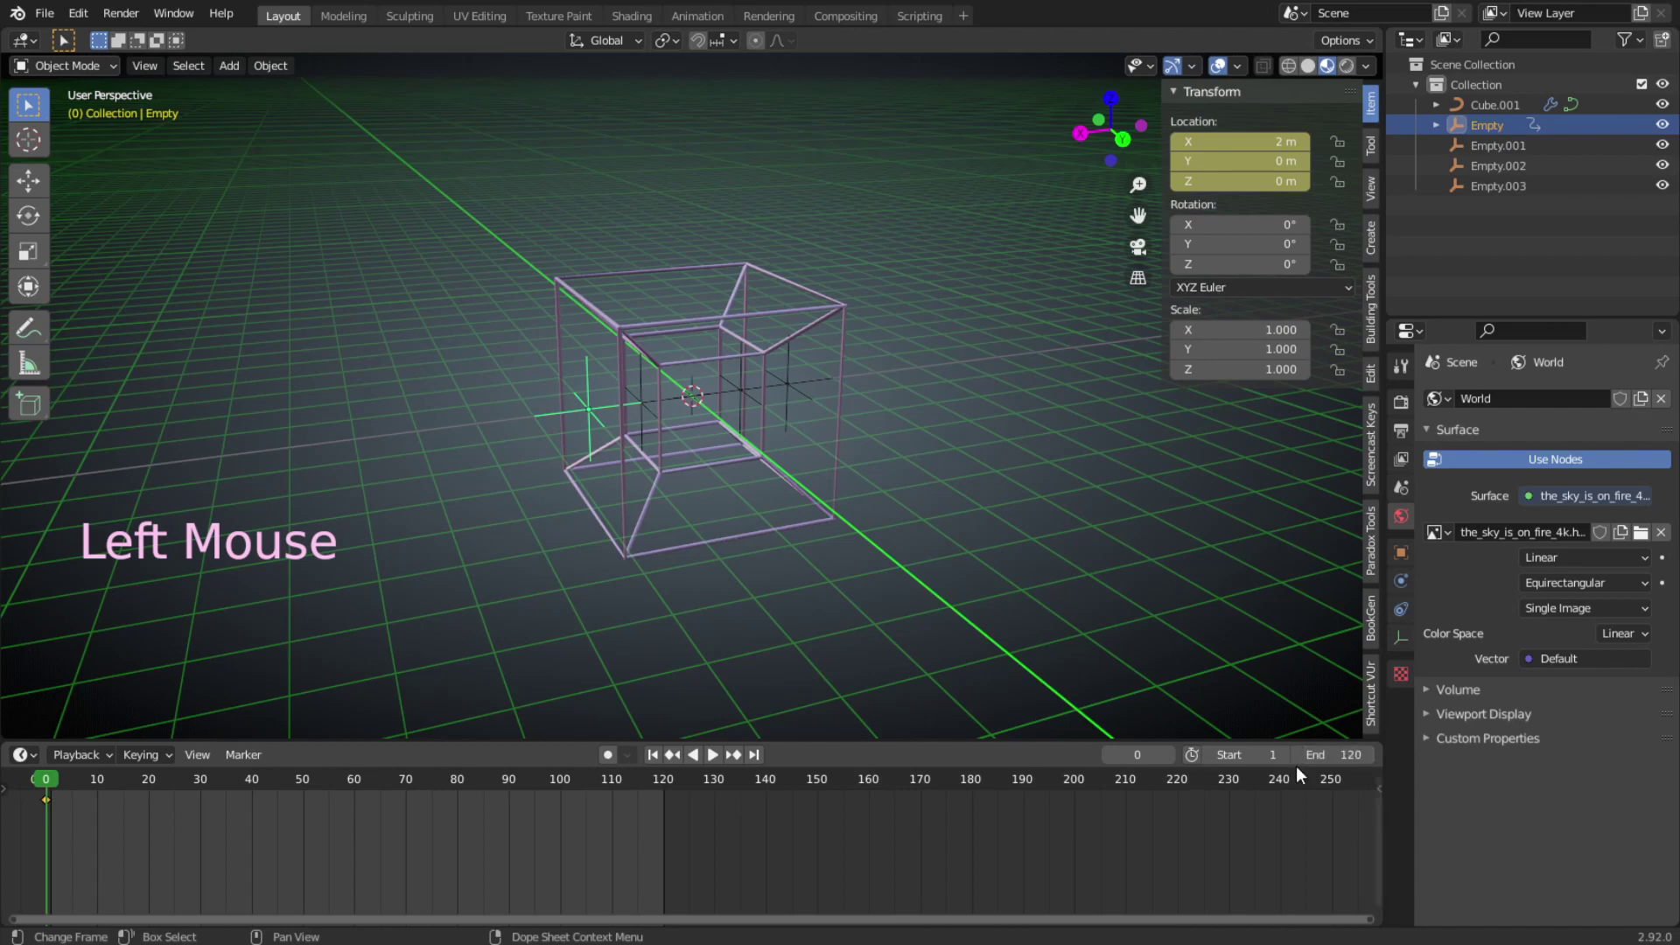
Move the current frame to 120.
click(1137, 754)
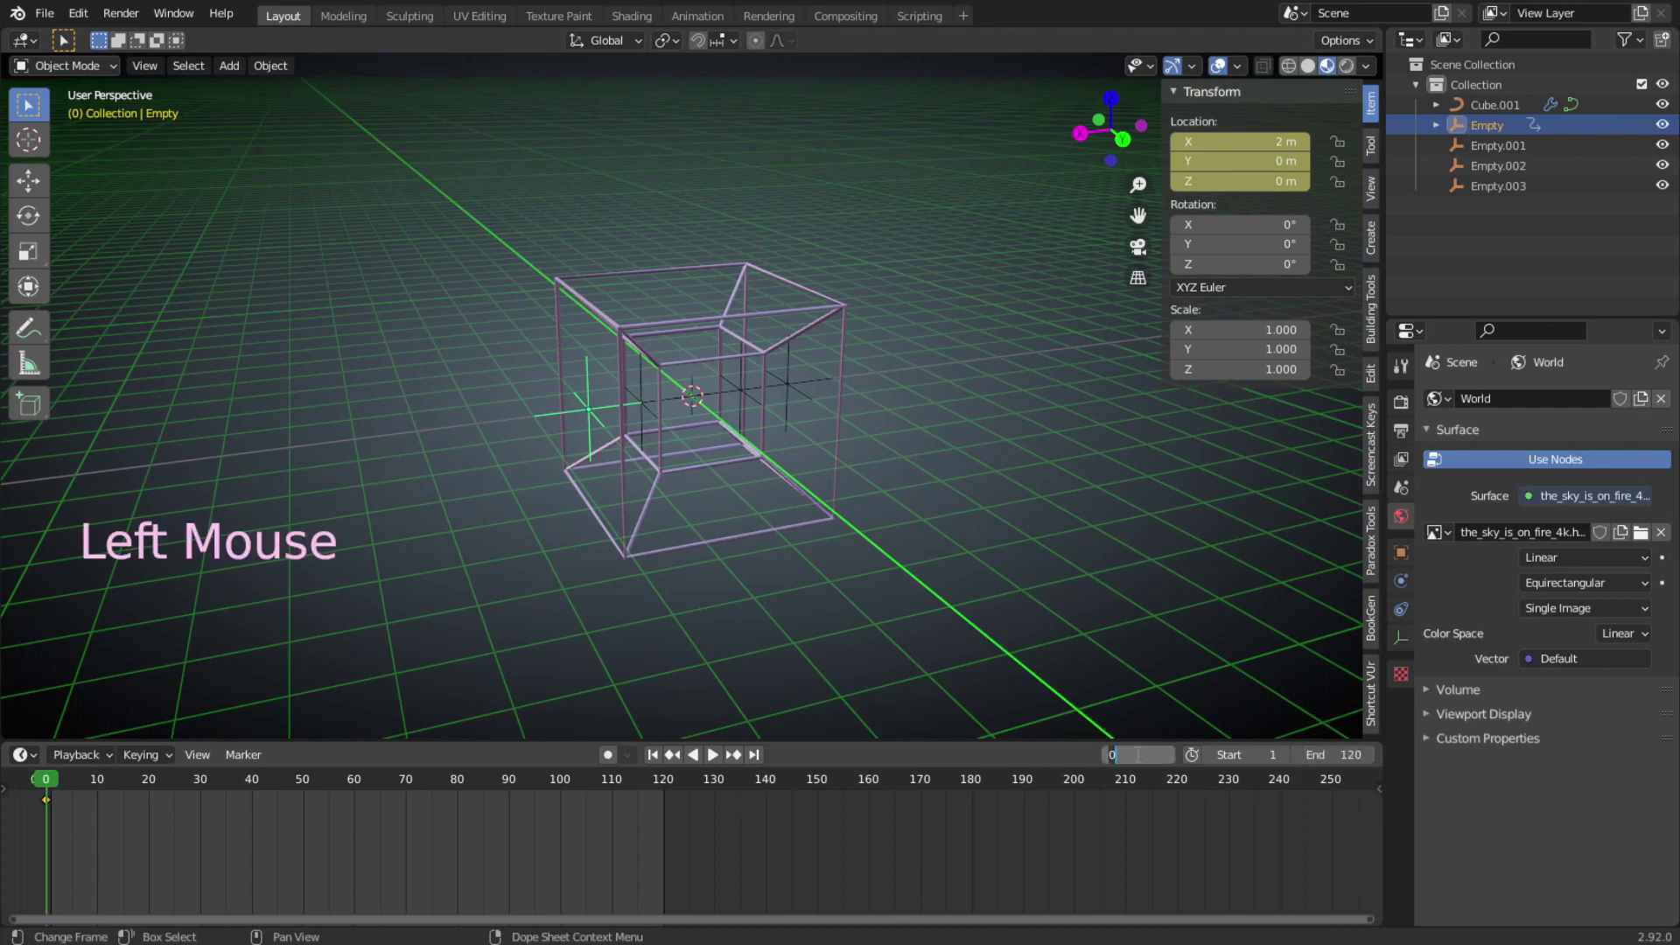
text(120)
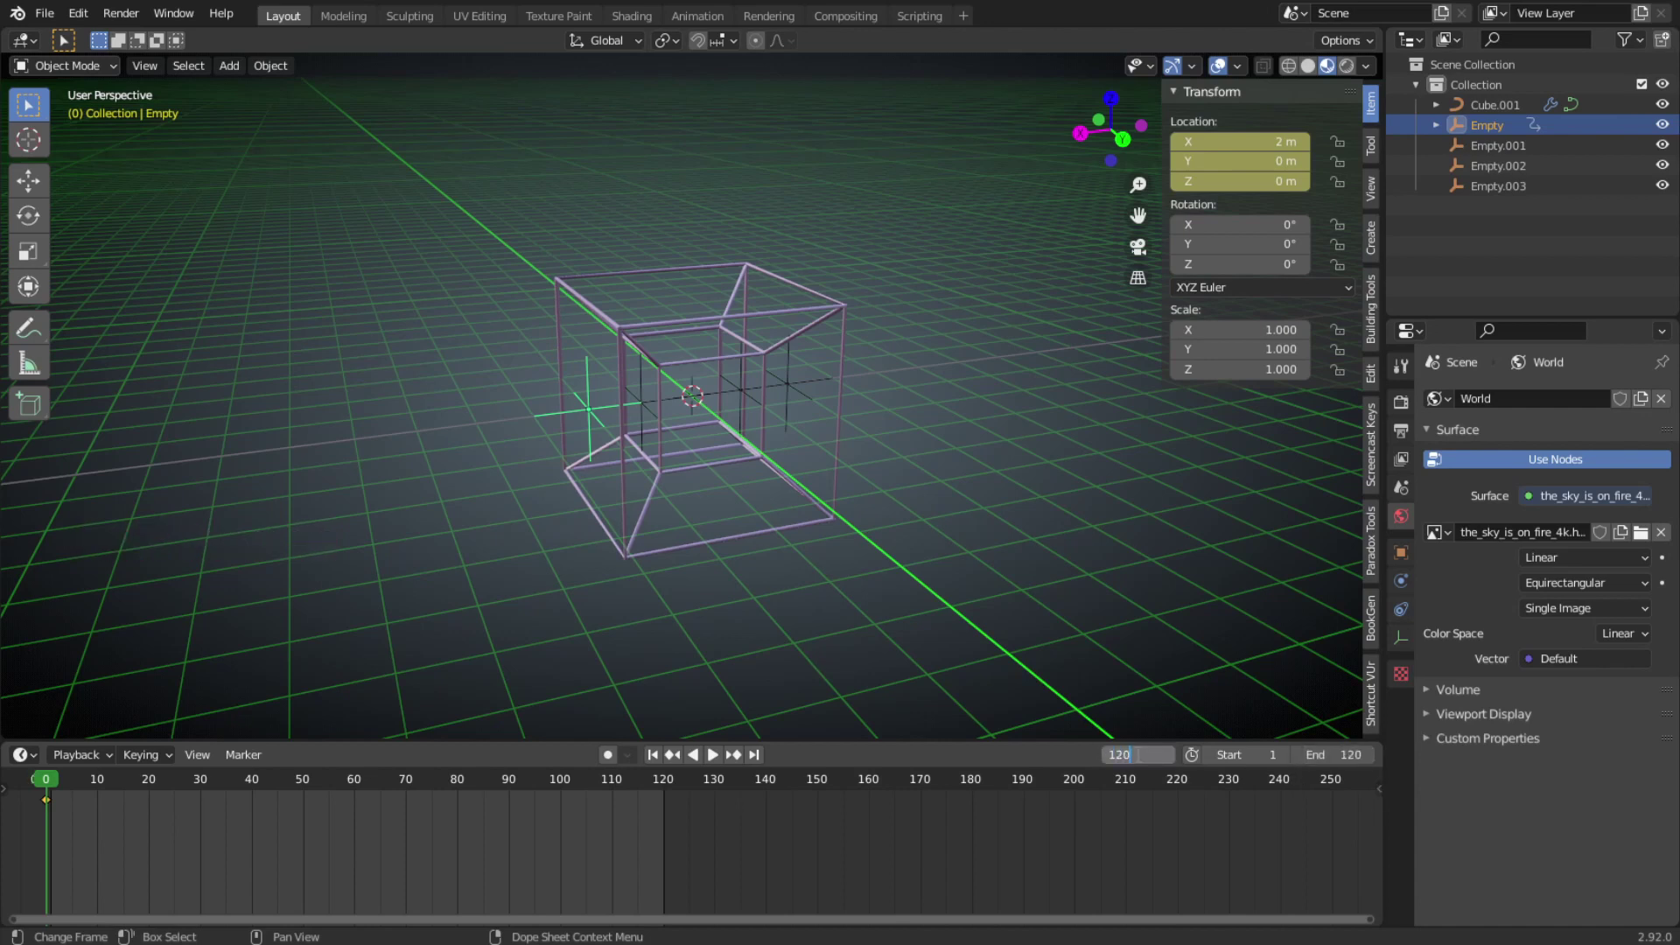
key(Return)
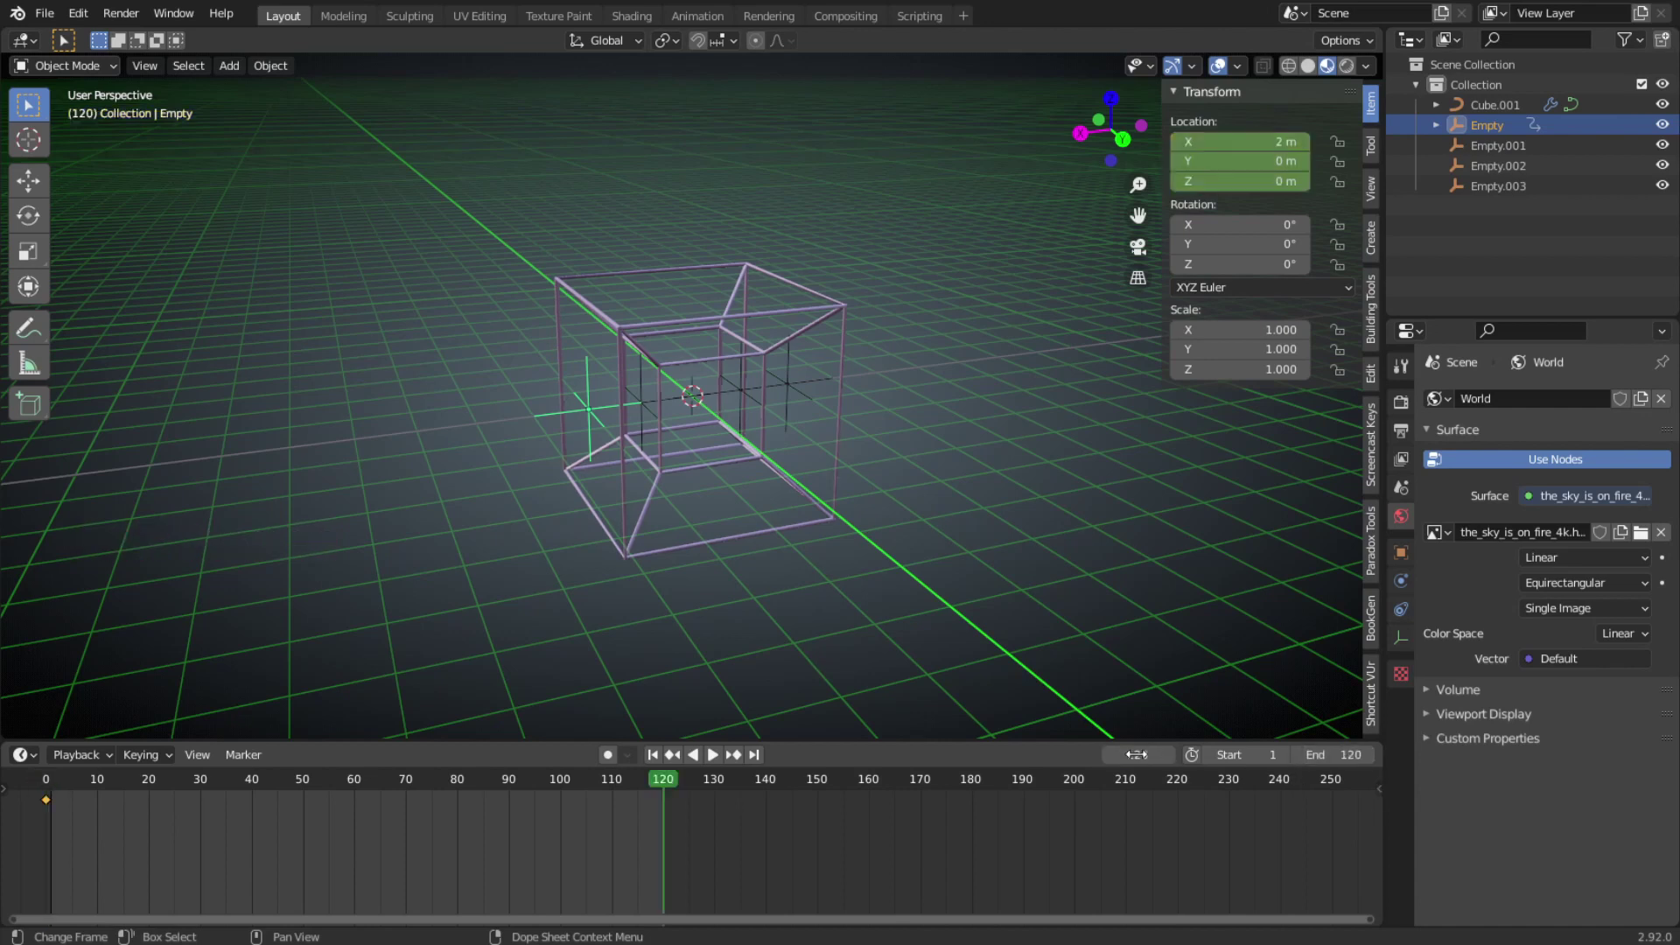
Change the Empty's X location to -2 m and keyframe location and scale at frame 120.
click(1244, 142)
key(BackSpace)
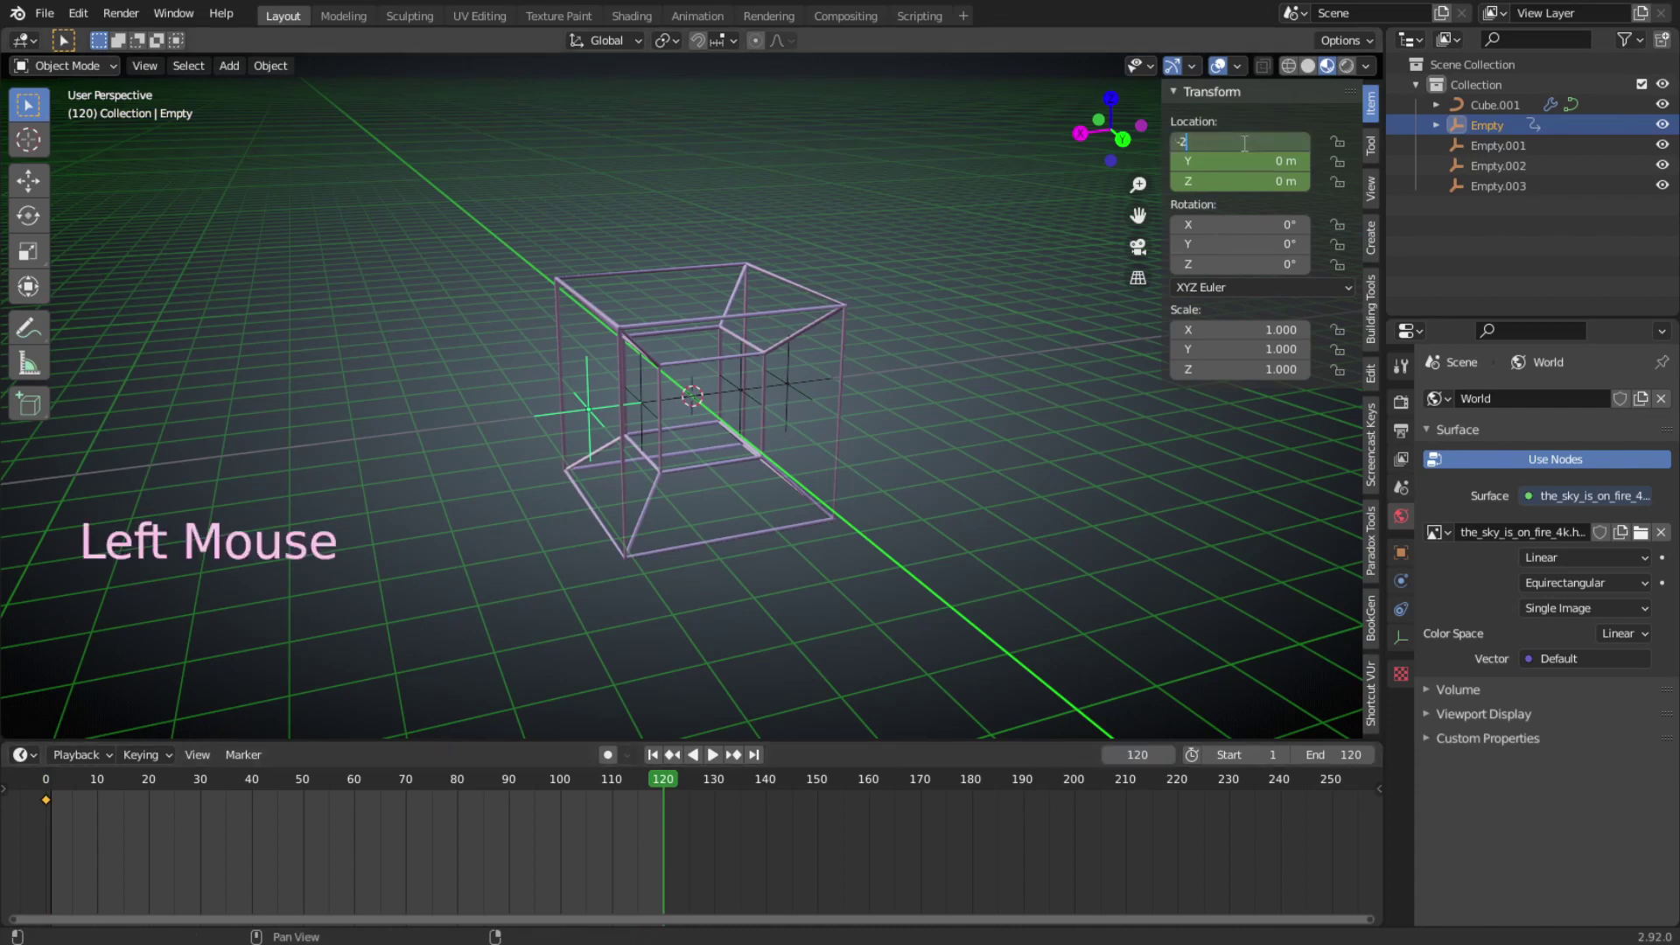
key(Return)
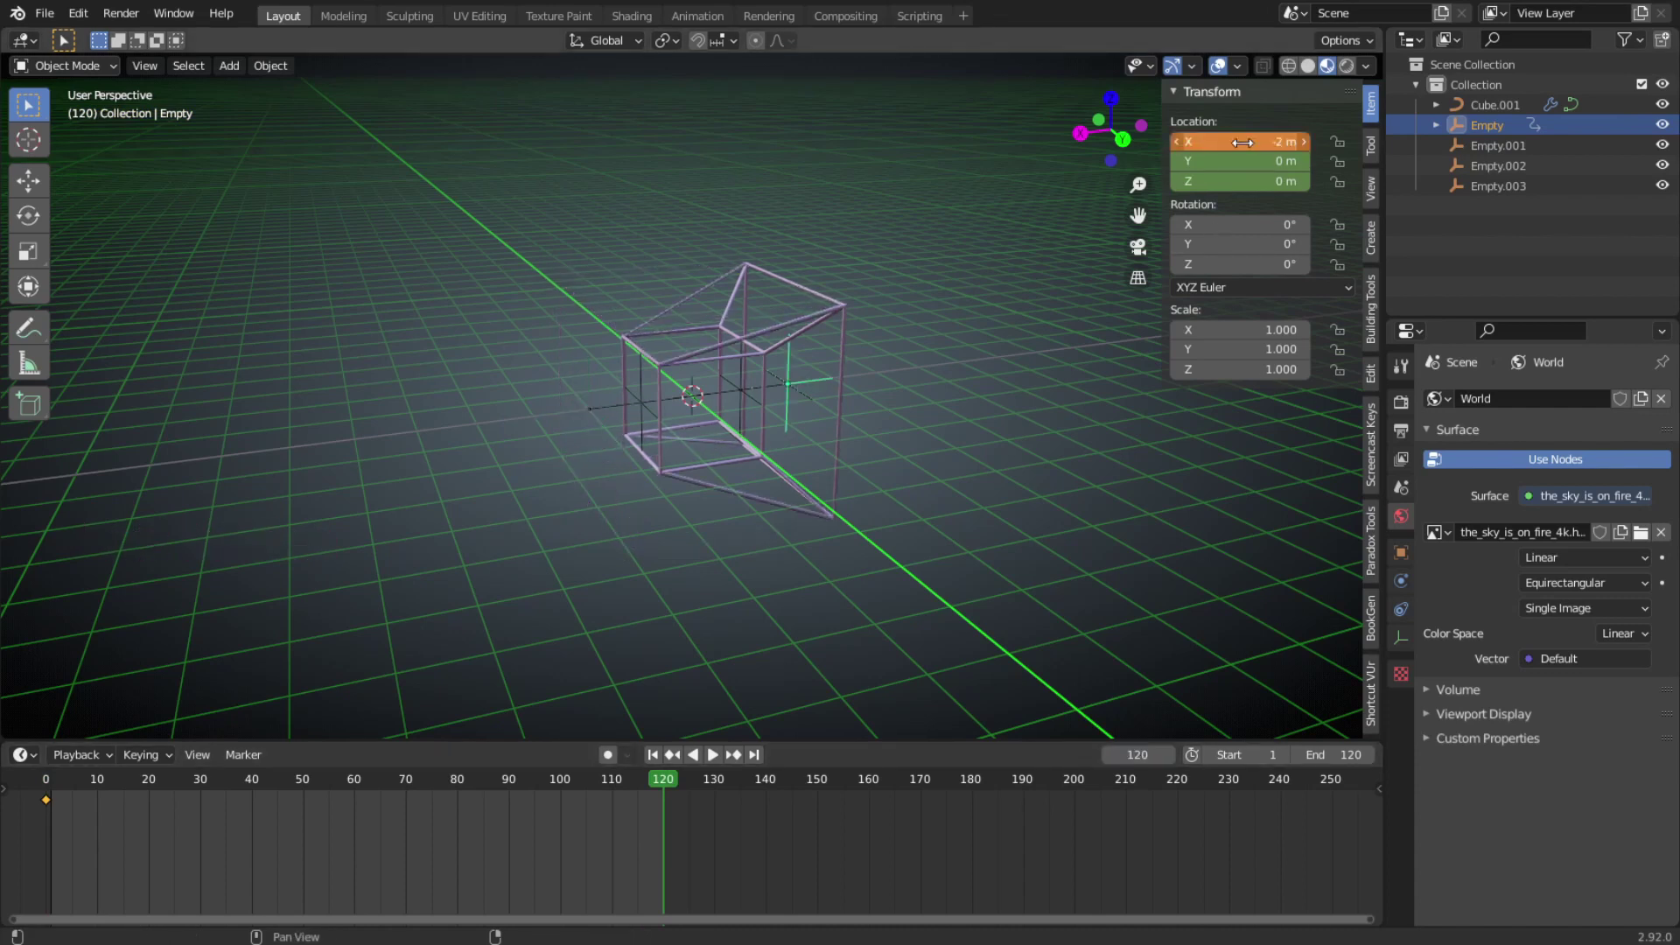
key(i)
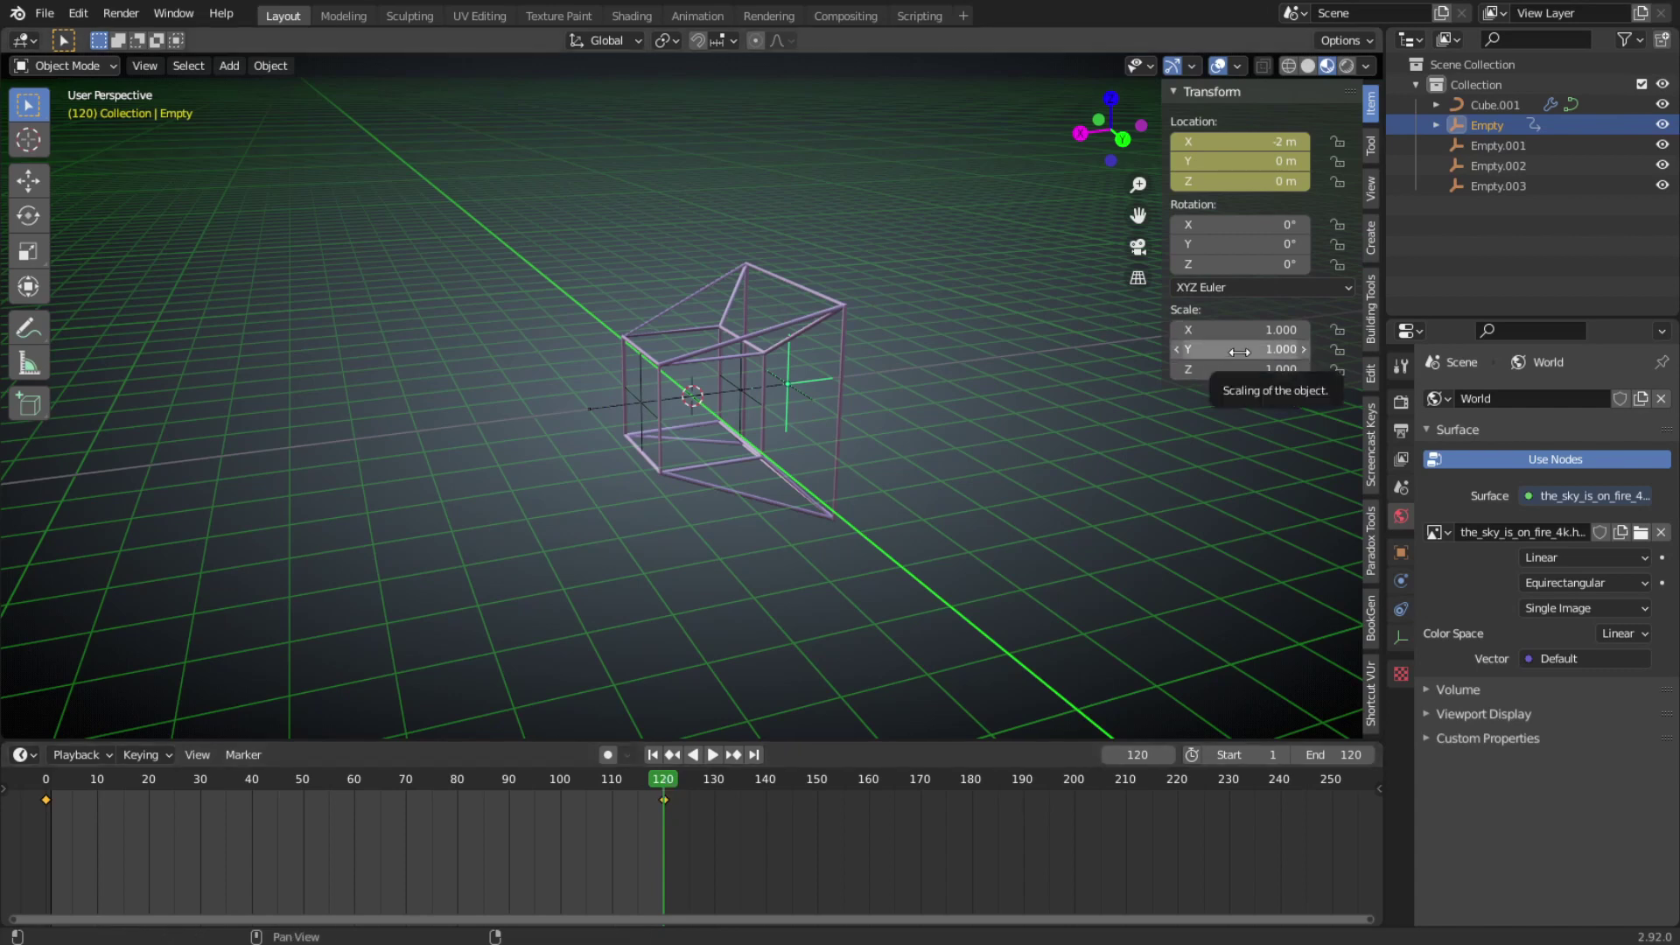
key(i)
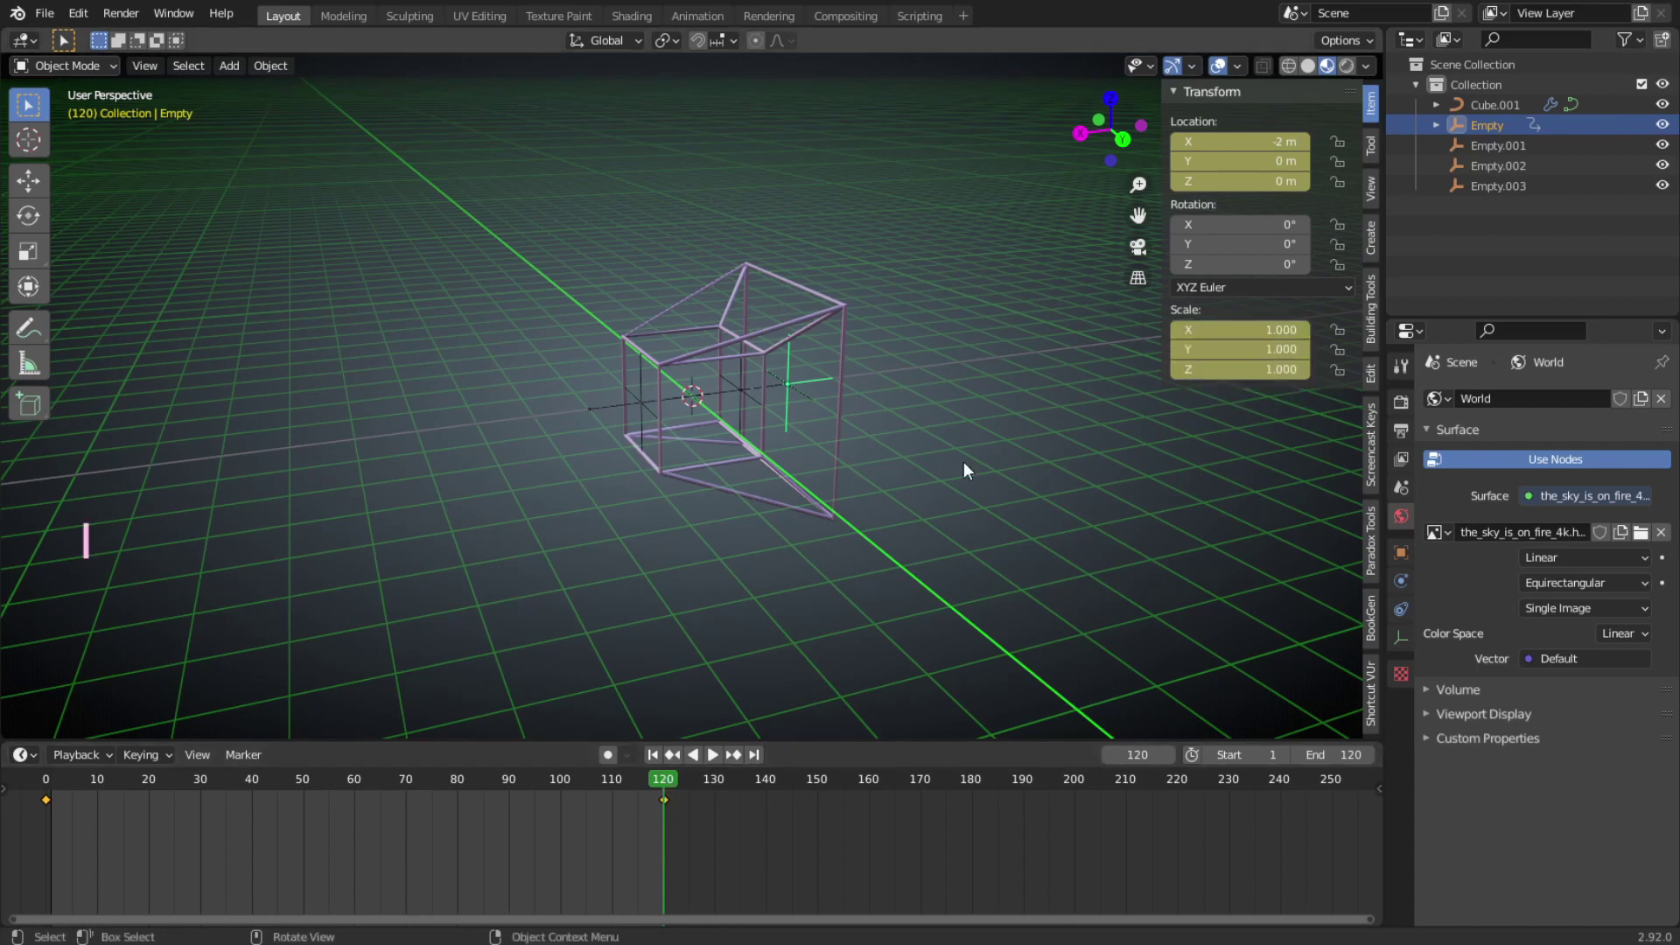
Play the animation briefly, stop it, and scrub to frame 60.
click(713, 754)
key(space)
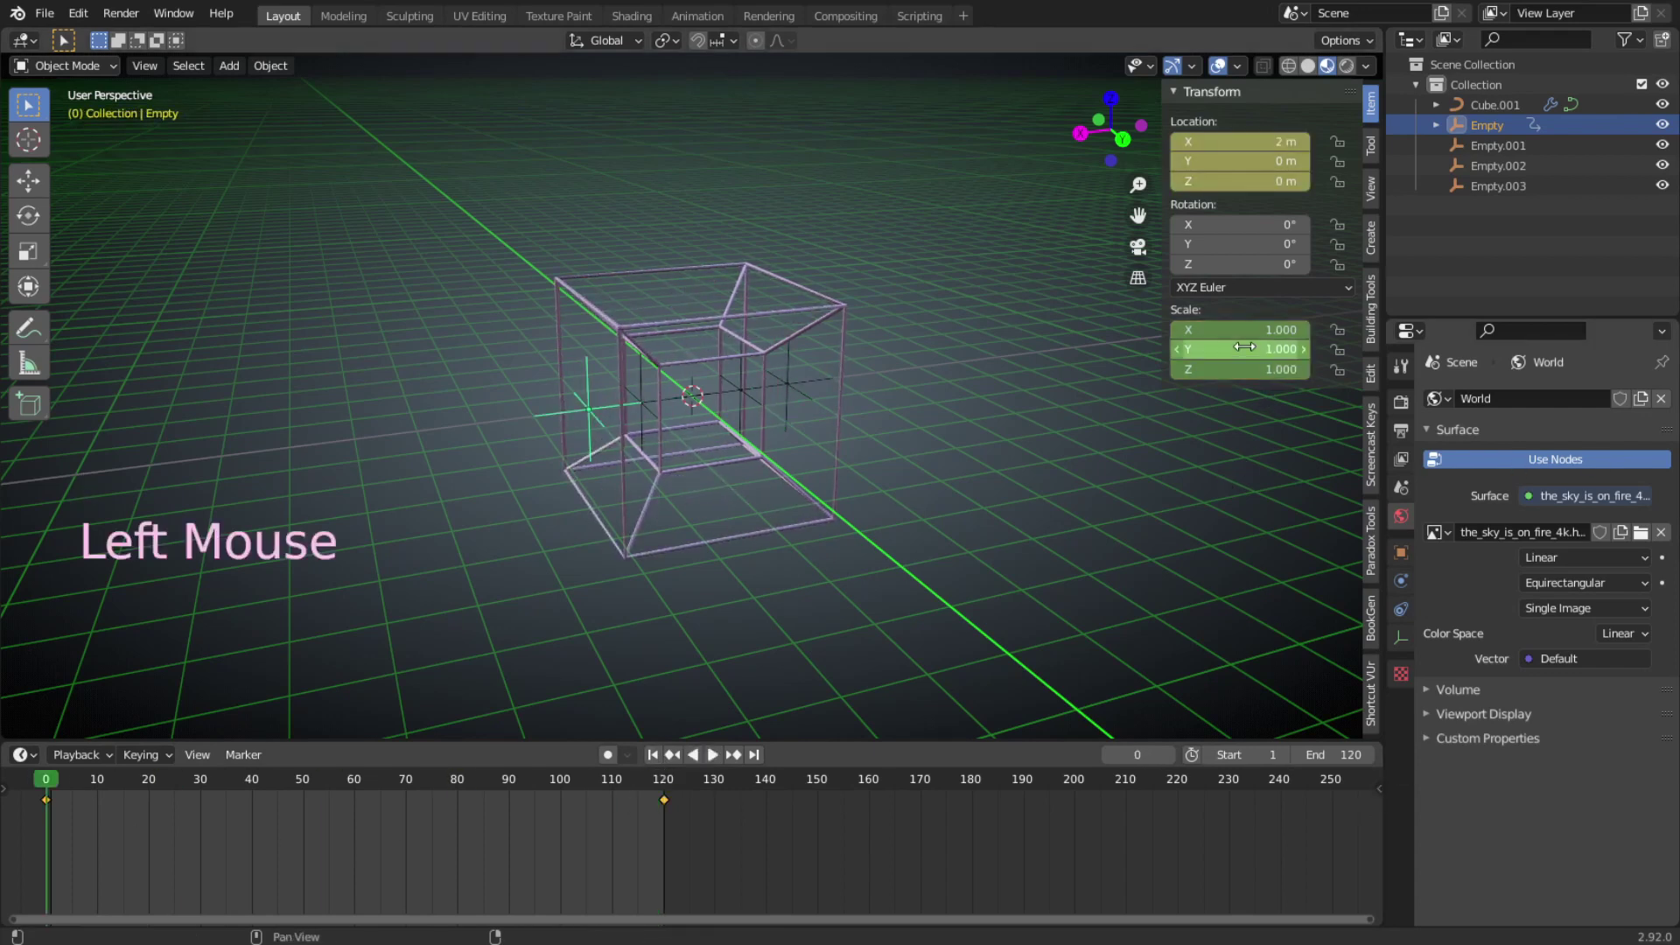
drag(50, 778, 355, 796)
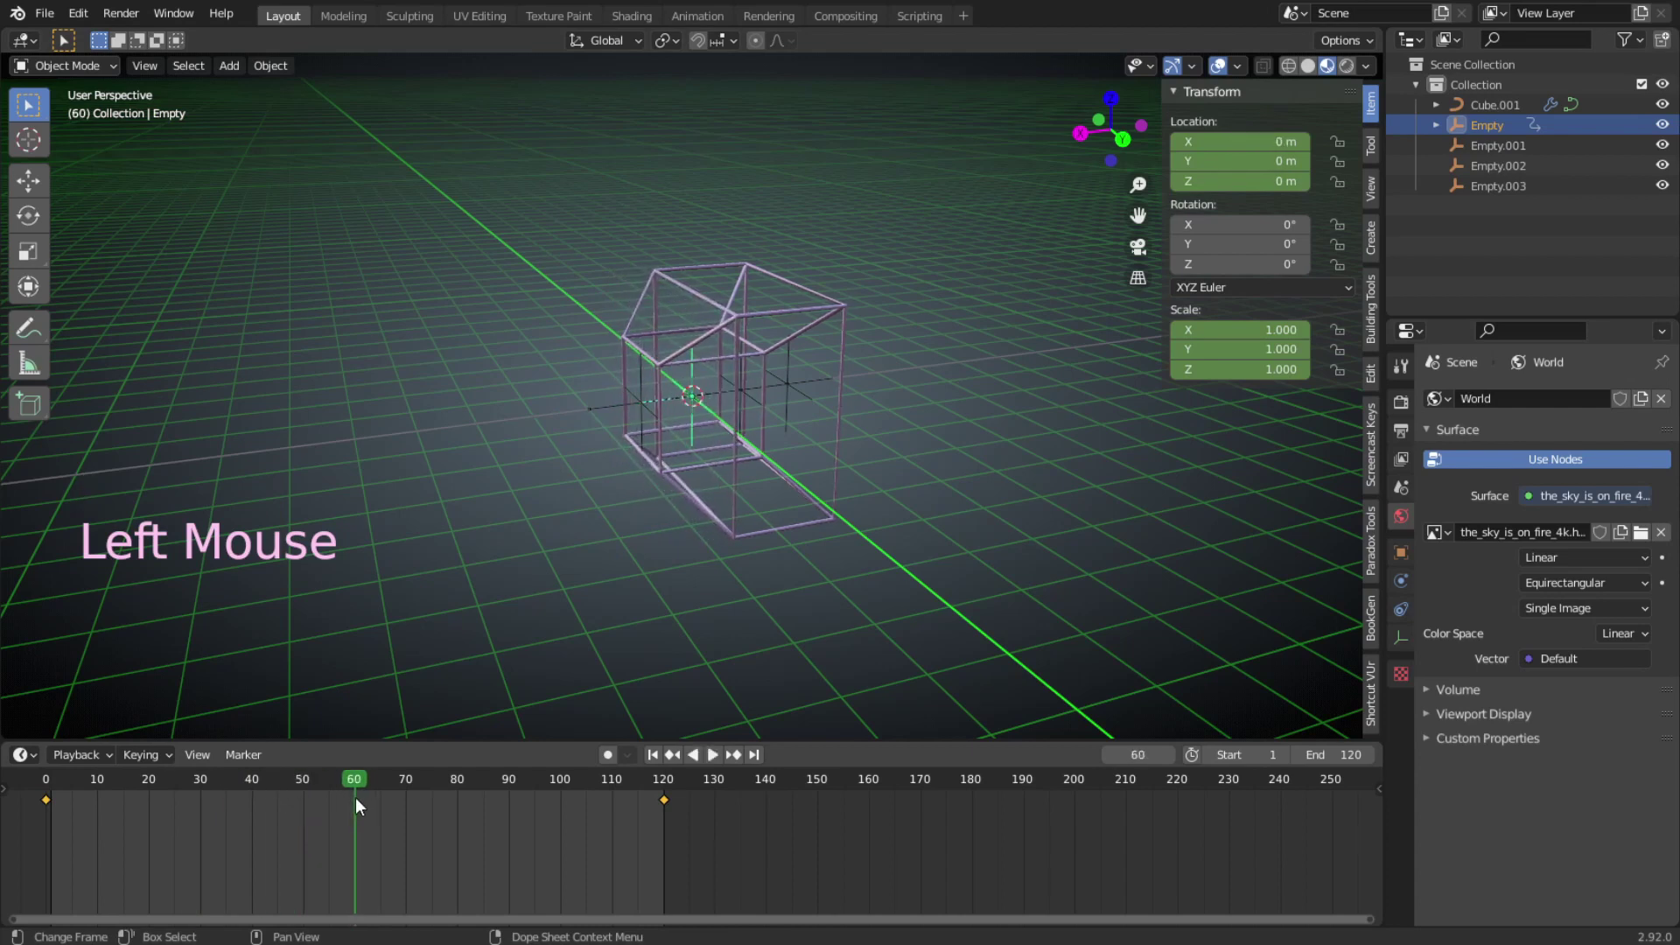
Scale the Empty to 2 on all axes and keyframe it at frame 60.
click(1260, 330)
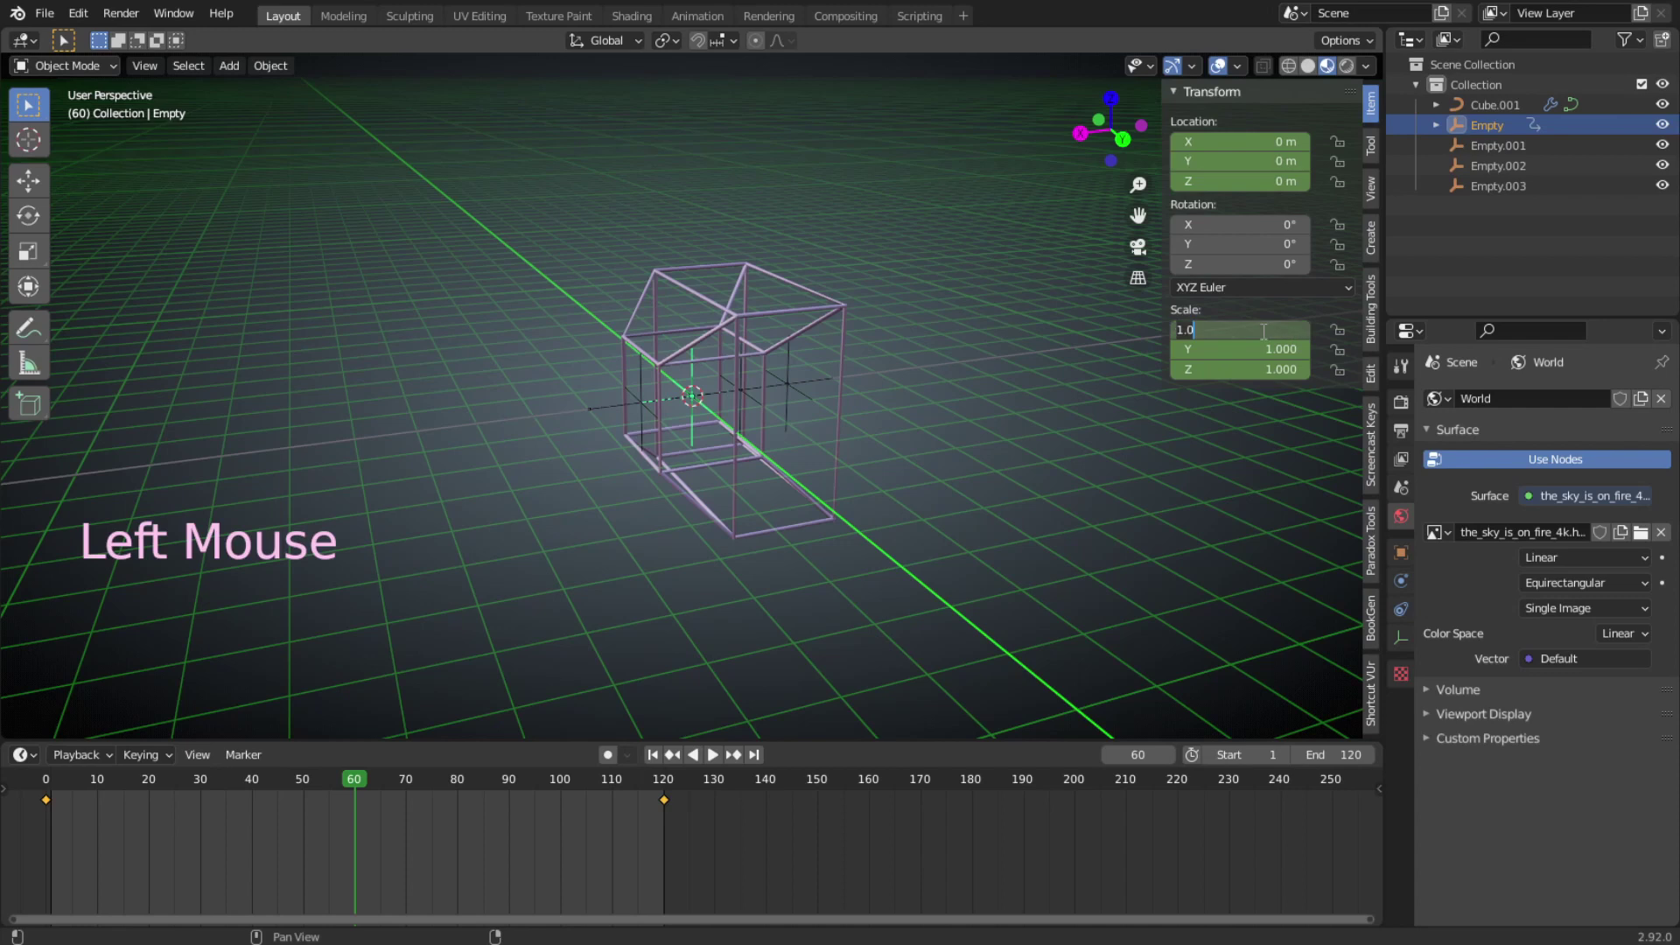
drag(1264, 331, 1268, 368)
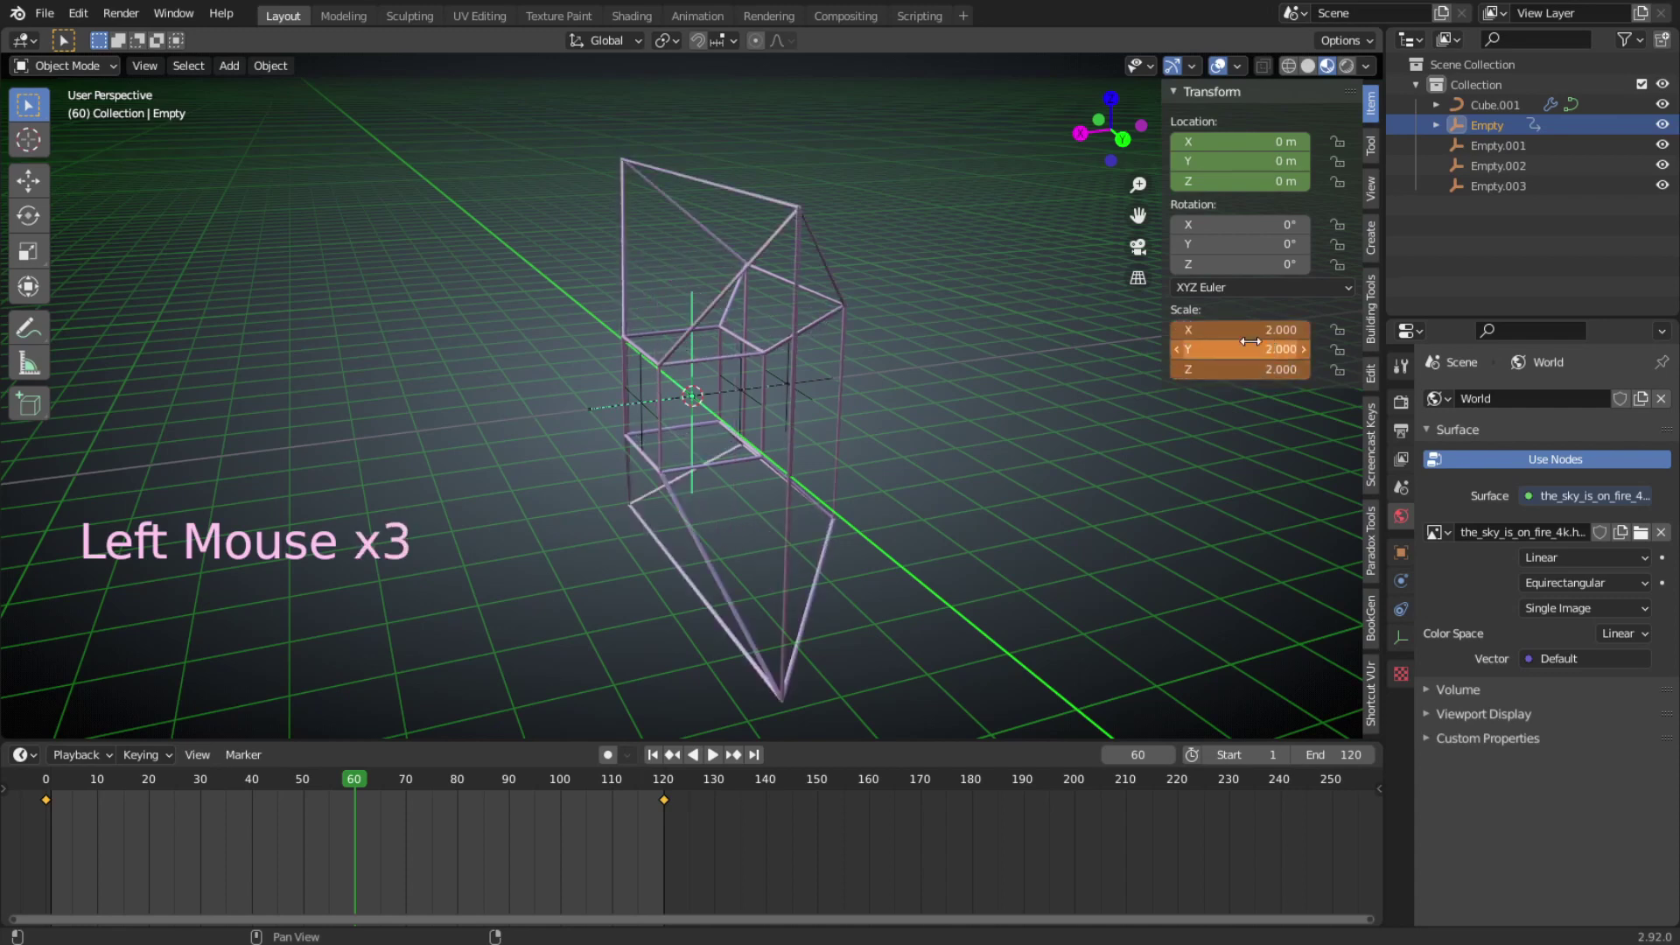
key(i)
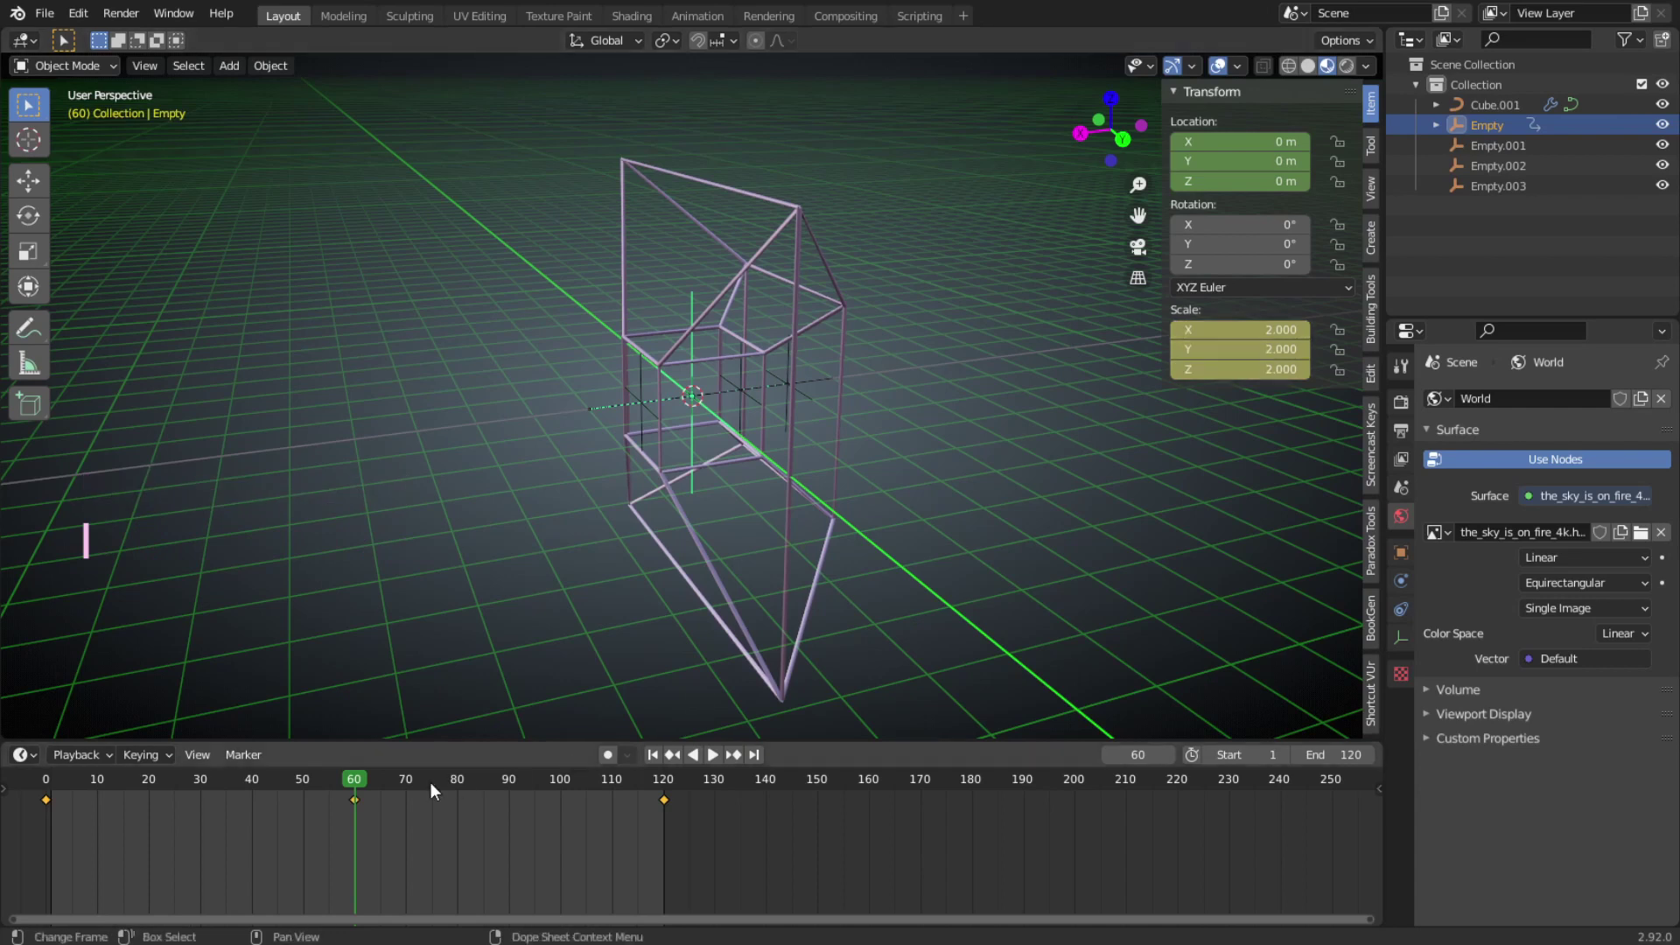
mouse_move(363, 781)
mouse_down()
mouse_move(43, 775)
mouse_move(659, 791)
mouse_move(139, 789)
mouse_move(355, 796)
mouse_up()
Change the frame 60 scale to 1.2 on every axis, re-keyframe it, and return to frame 0.
click(1231, 329)
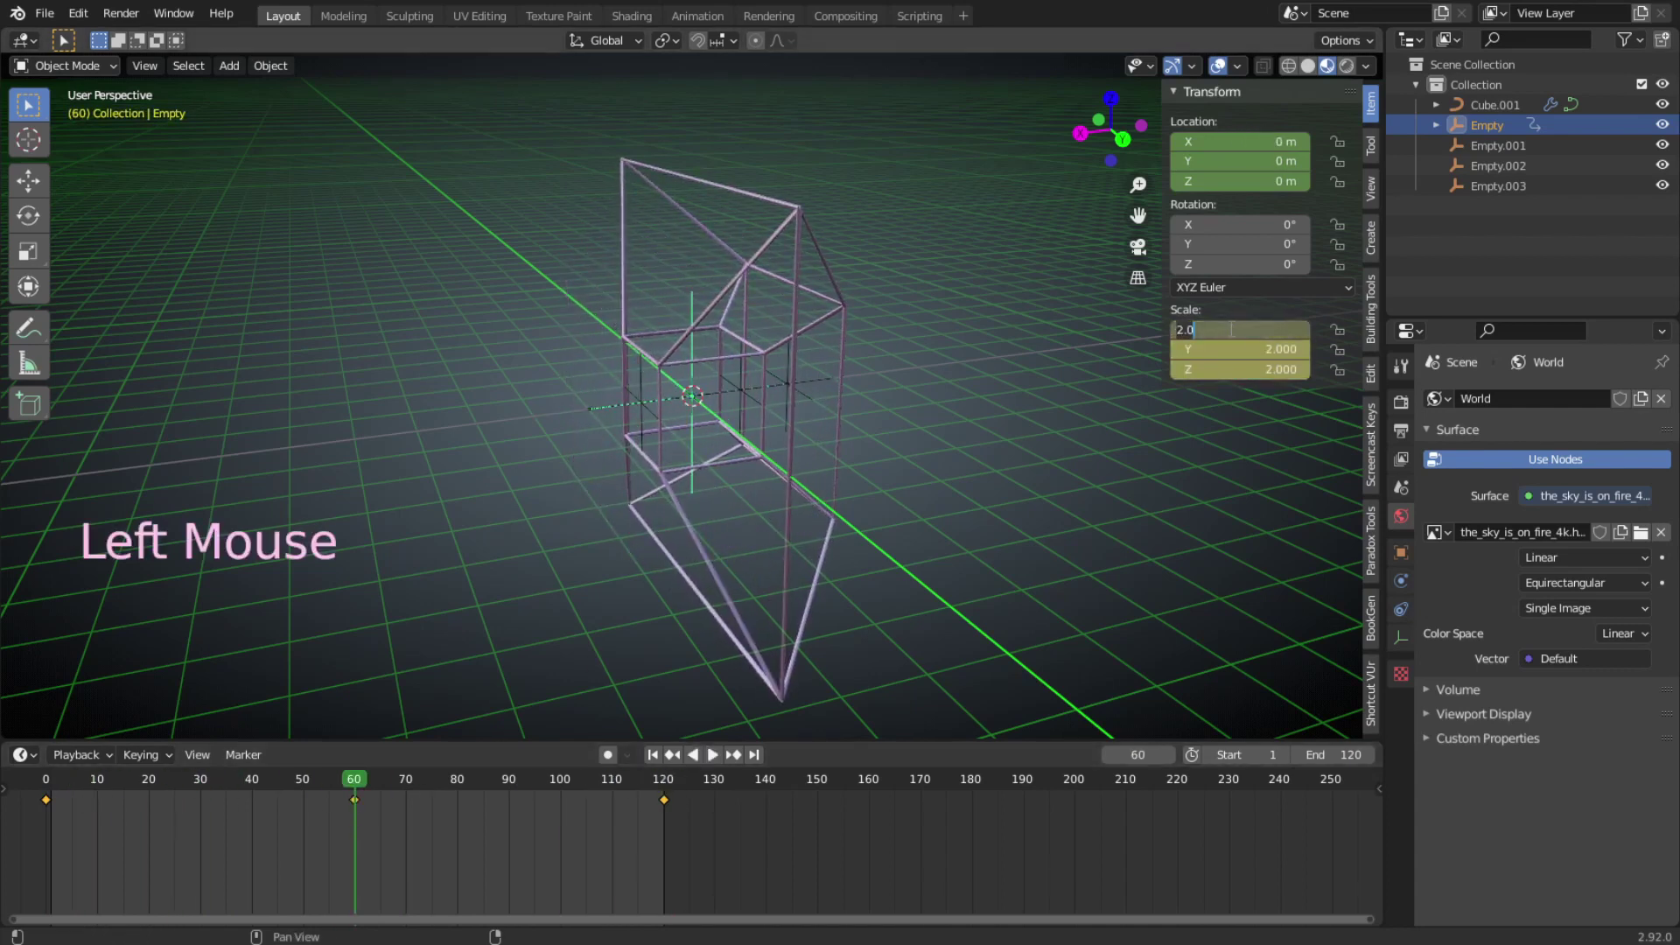
text(1.2)
click(1242, 347)
text(1.2)
click(1250, 368)
text(1)
key(Return)
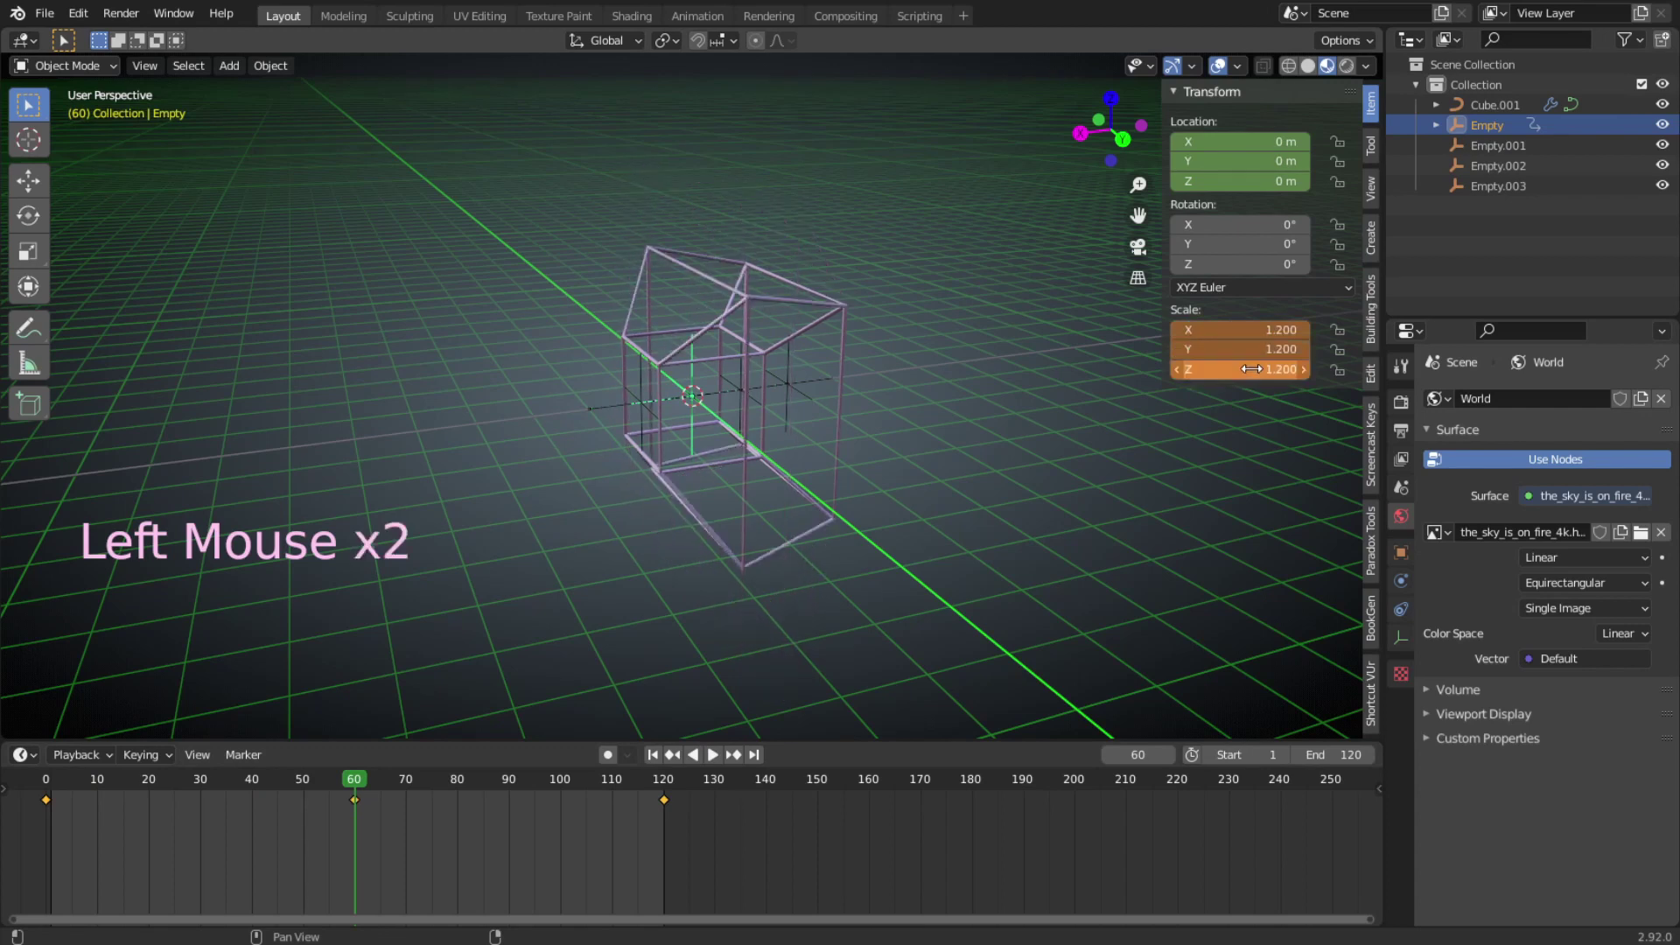
key(i)
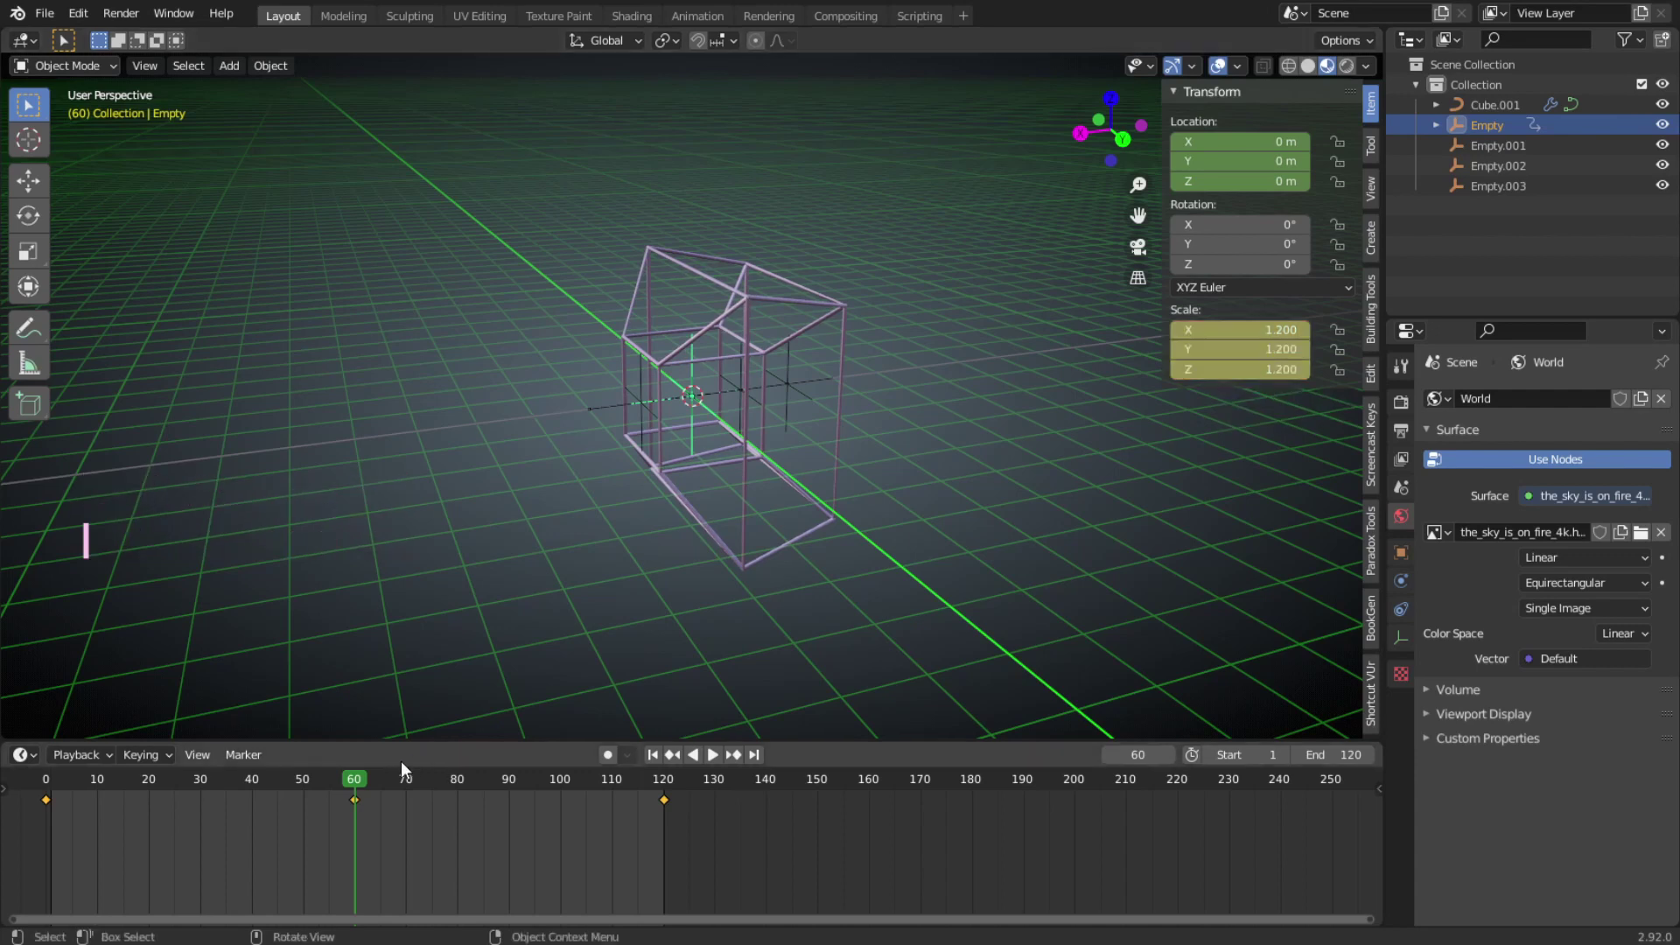
drag(366, 775, 49, 780)
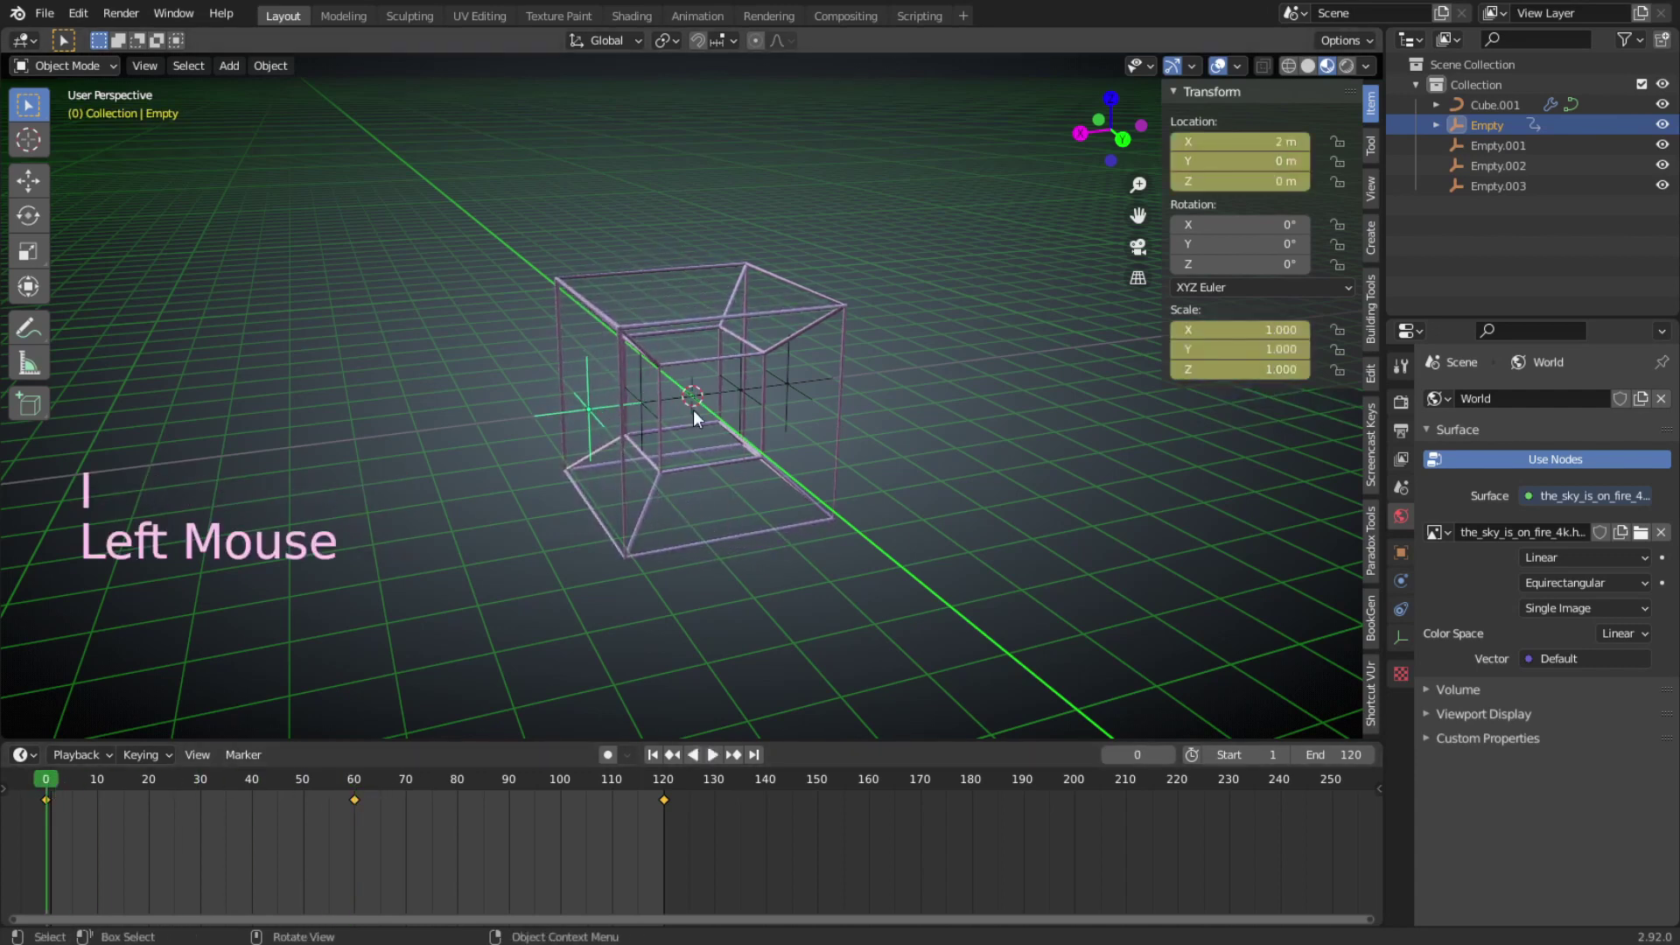
Select Empty.001, zero its Z location, keyframe location and scale, then scrub ahead to preview.
click(640, 382)
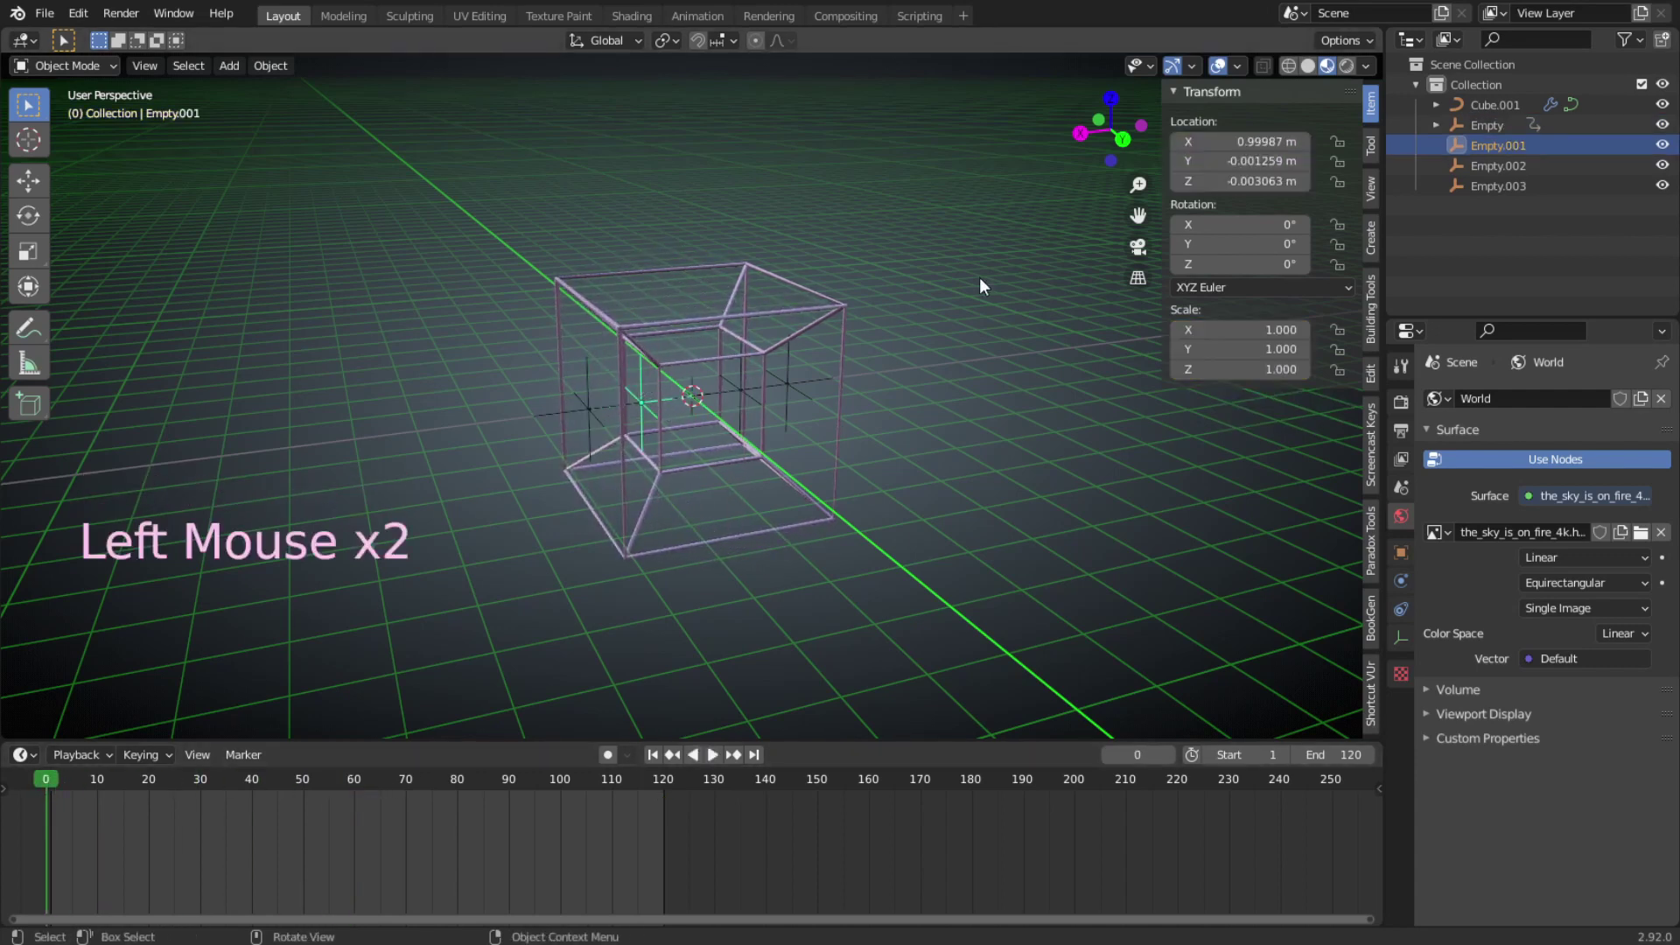
click(1247, 142)
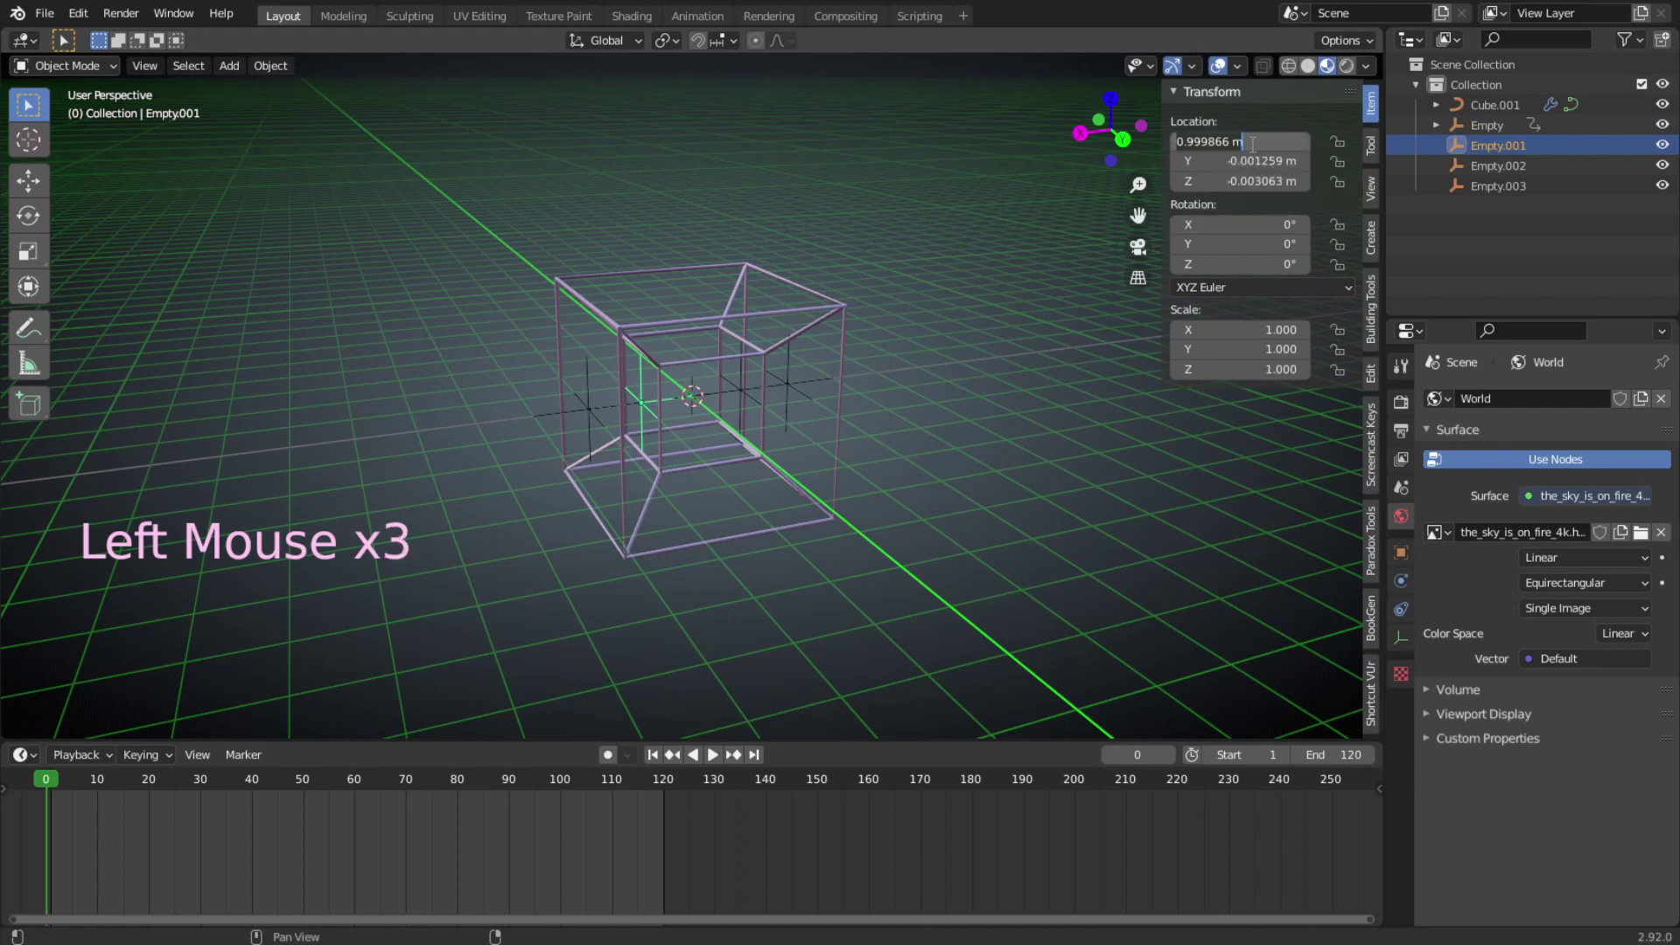
click(1253, 161)
click(1253, 161)
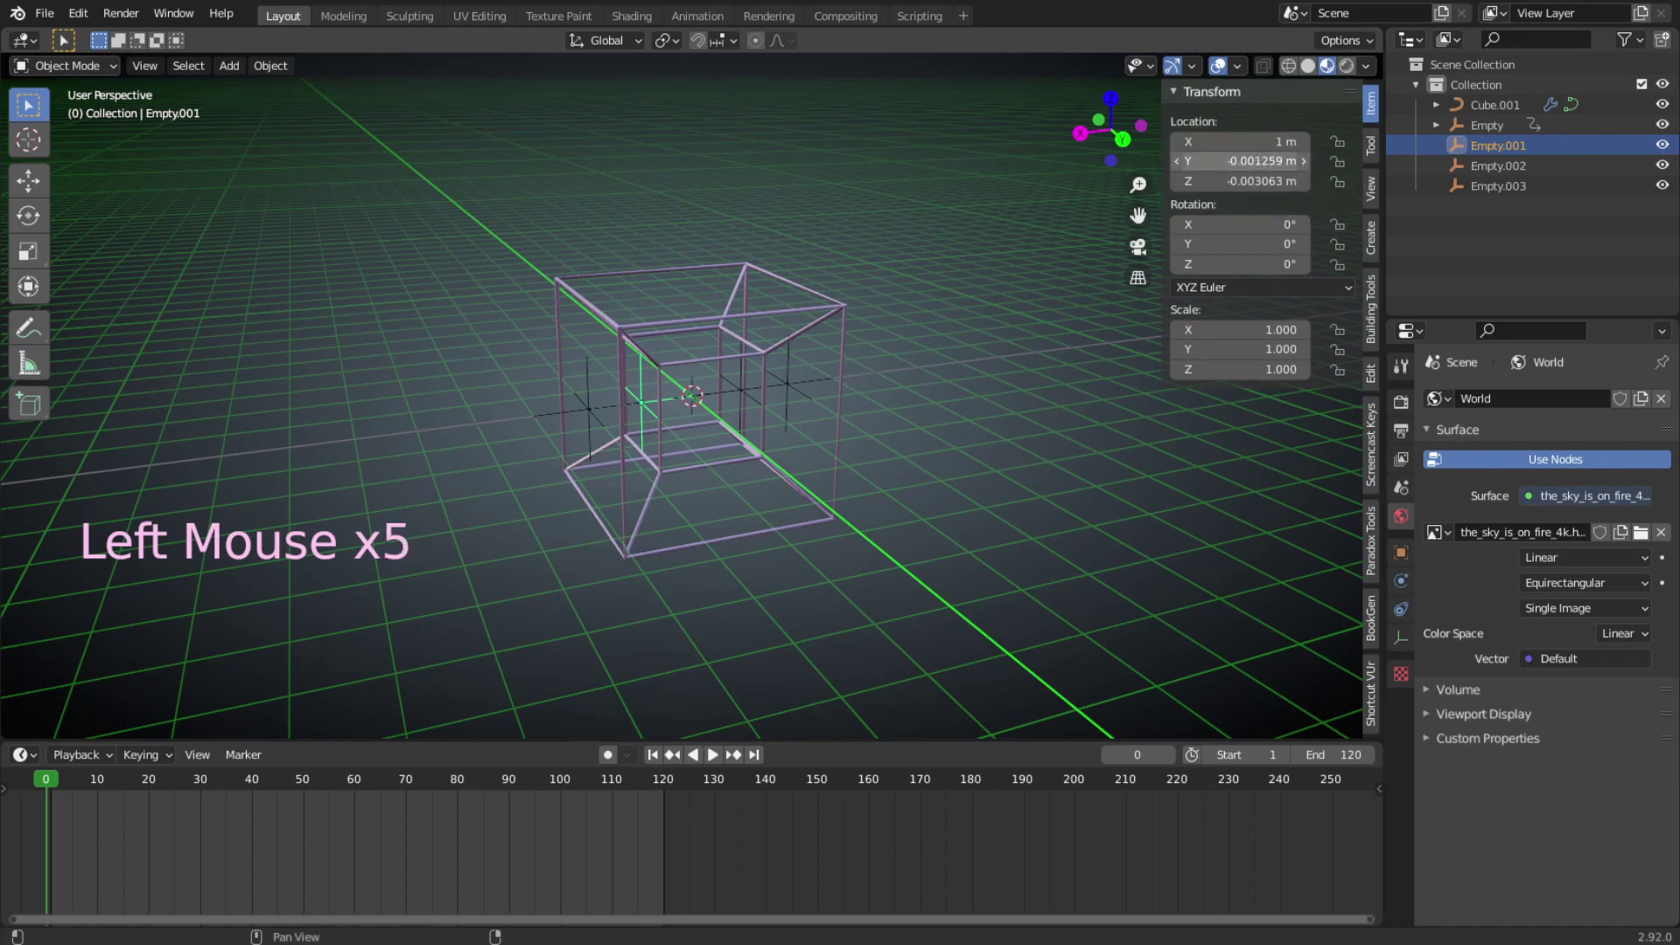
click(1254, 181)
click(1253, 181)
text(0)
key(Return)
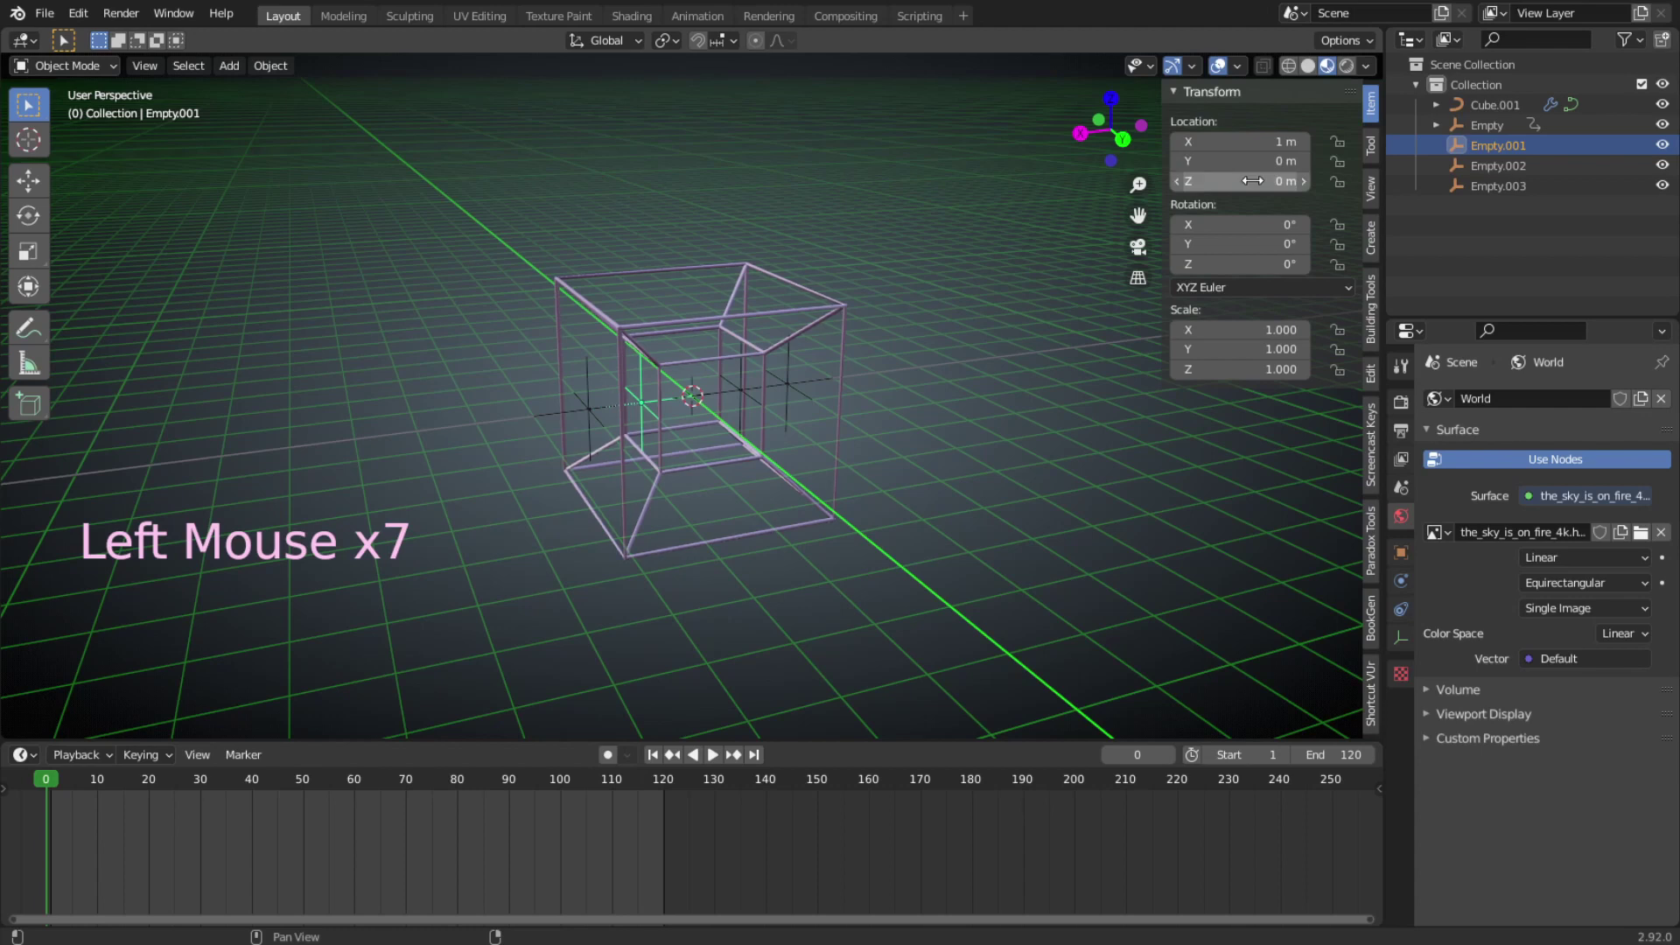
key(i)
key(i)
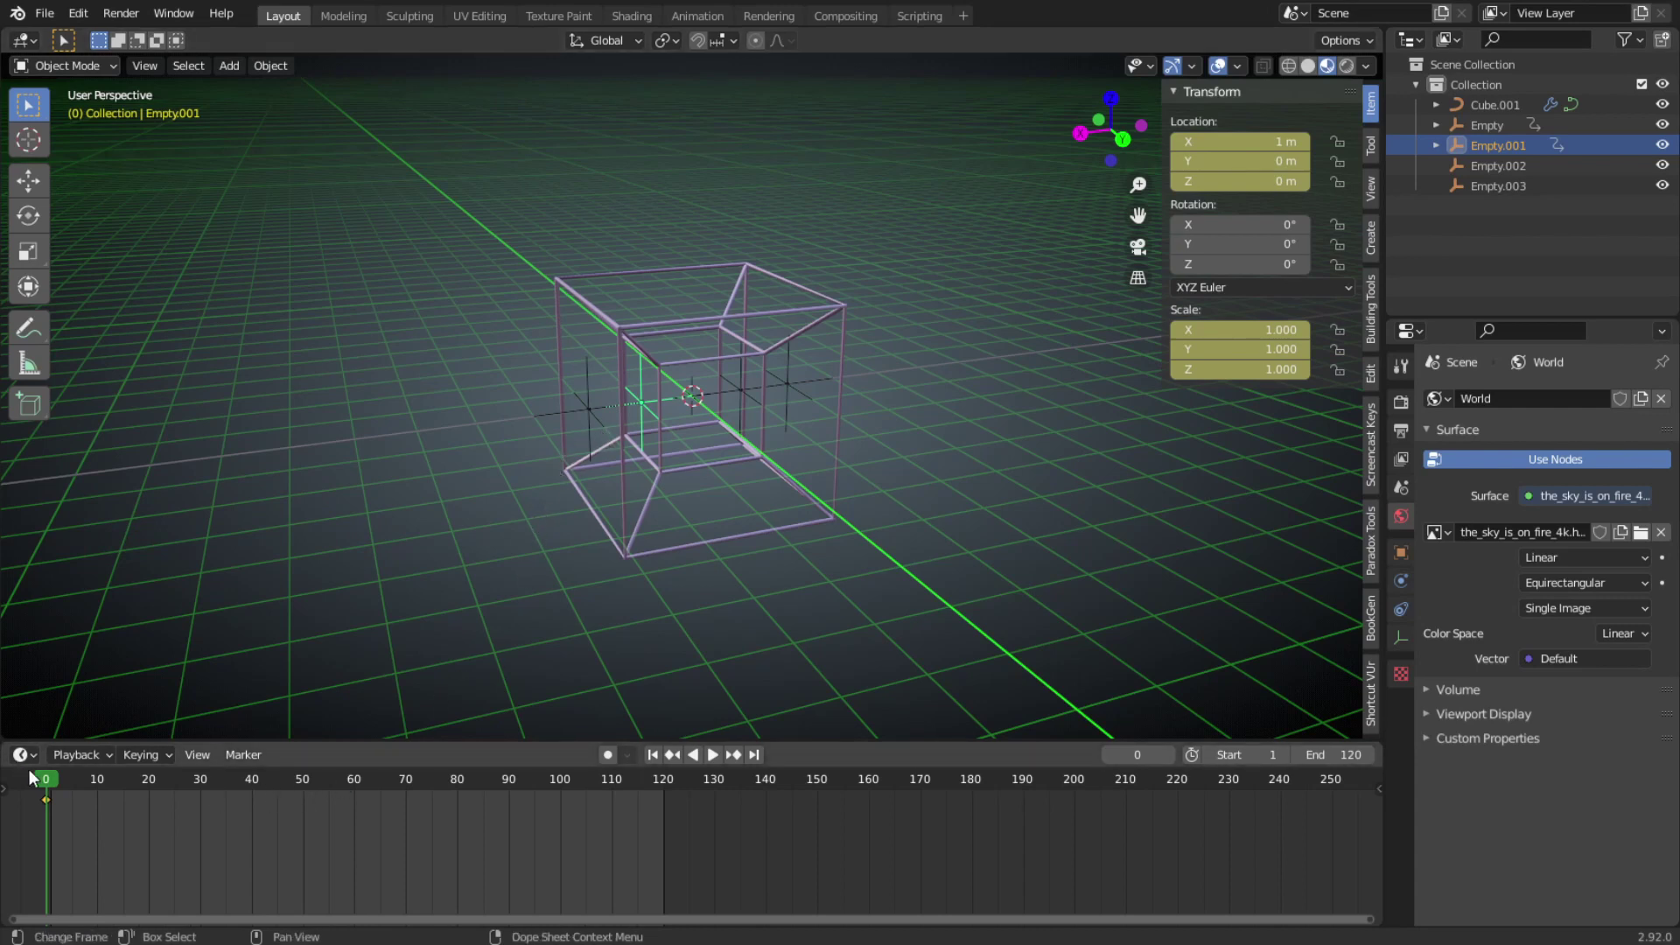
drag(44, 778, 662, 775)
Set Empty.001 to X 2 m with scale 2 on all axes and keyframe at frame 120.
click(1257, 137)
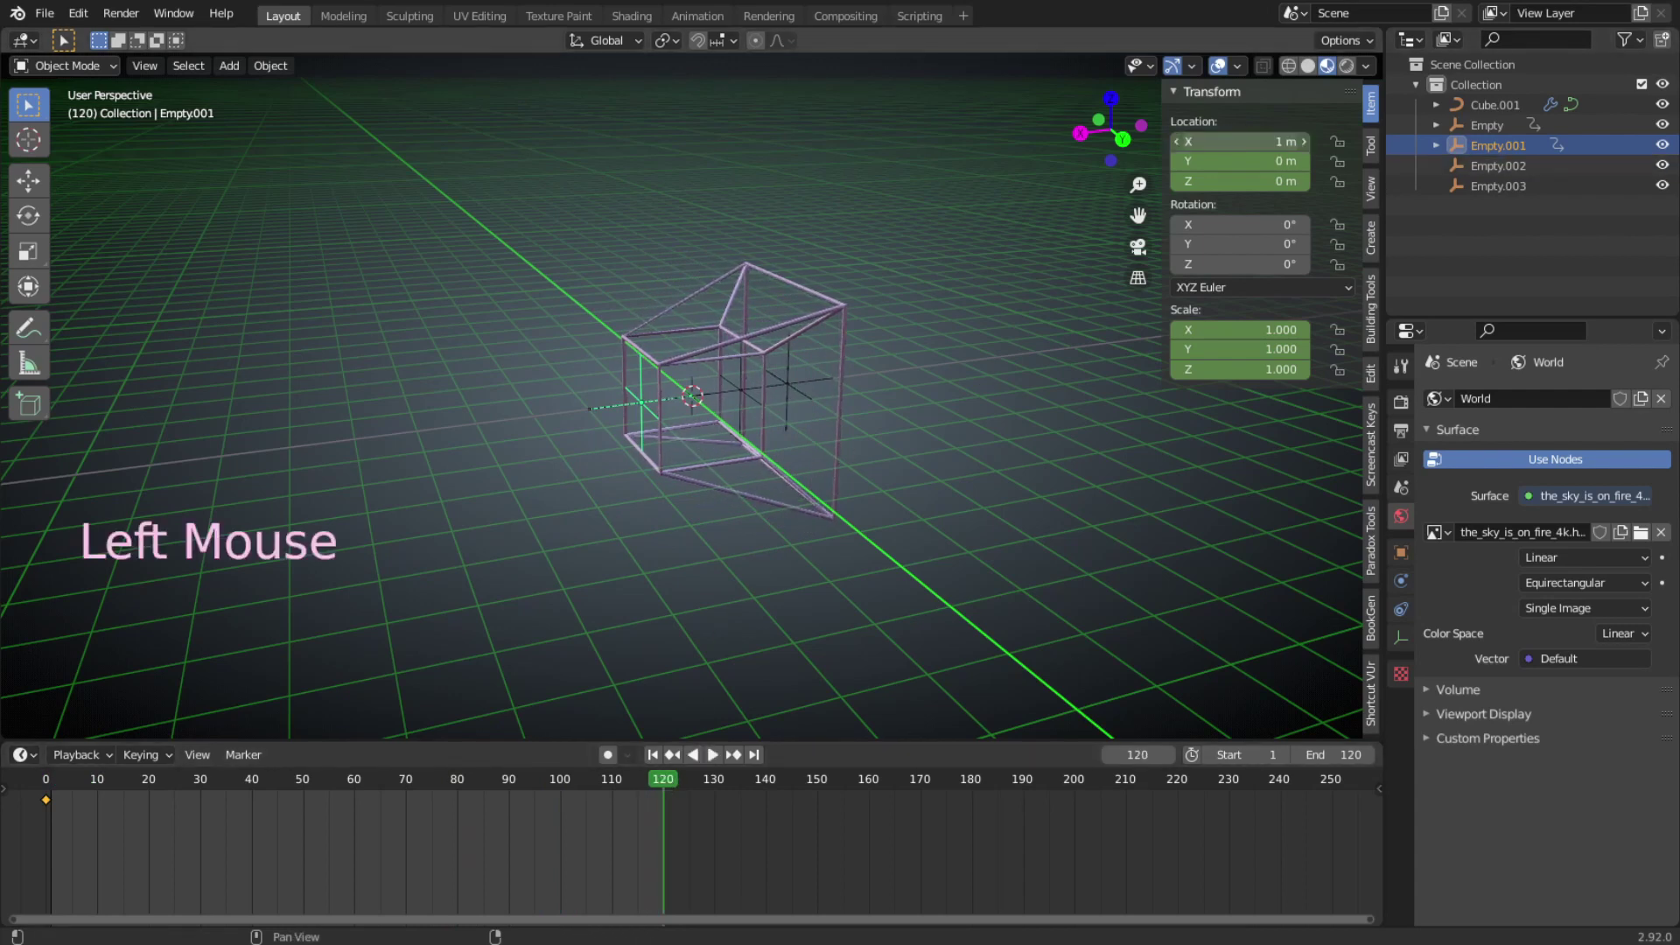
text(2)
key(Return)
click(1259, 329)
text(2)
click(1262, 348)
text(2)
key(Tab)
text(2)
key(Return)
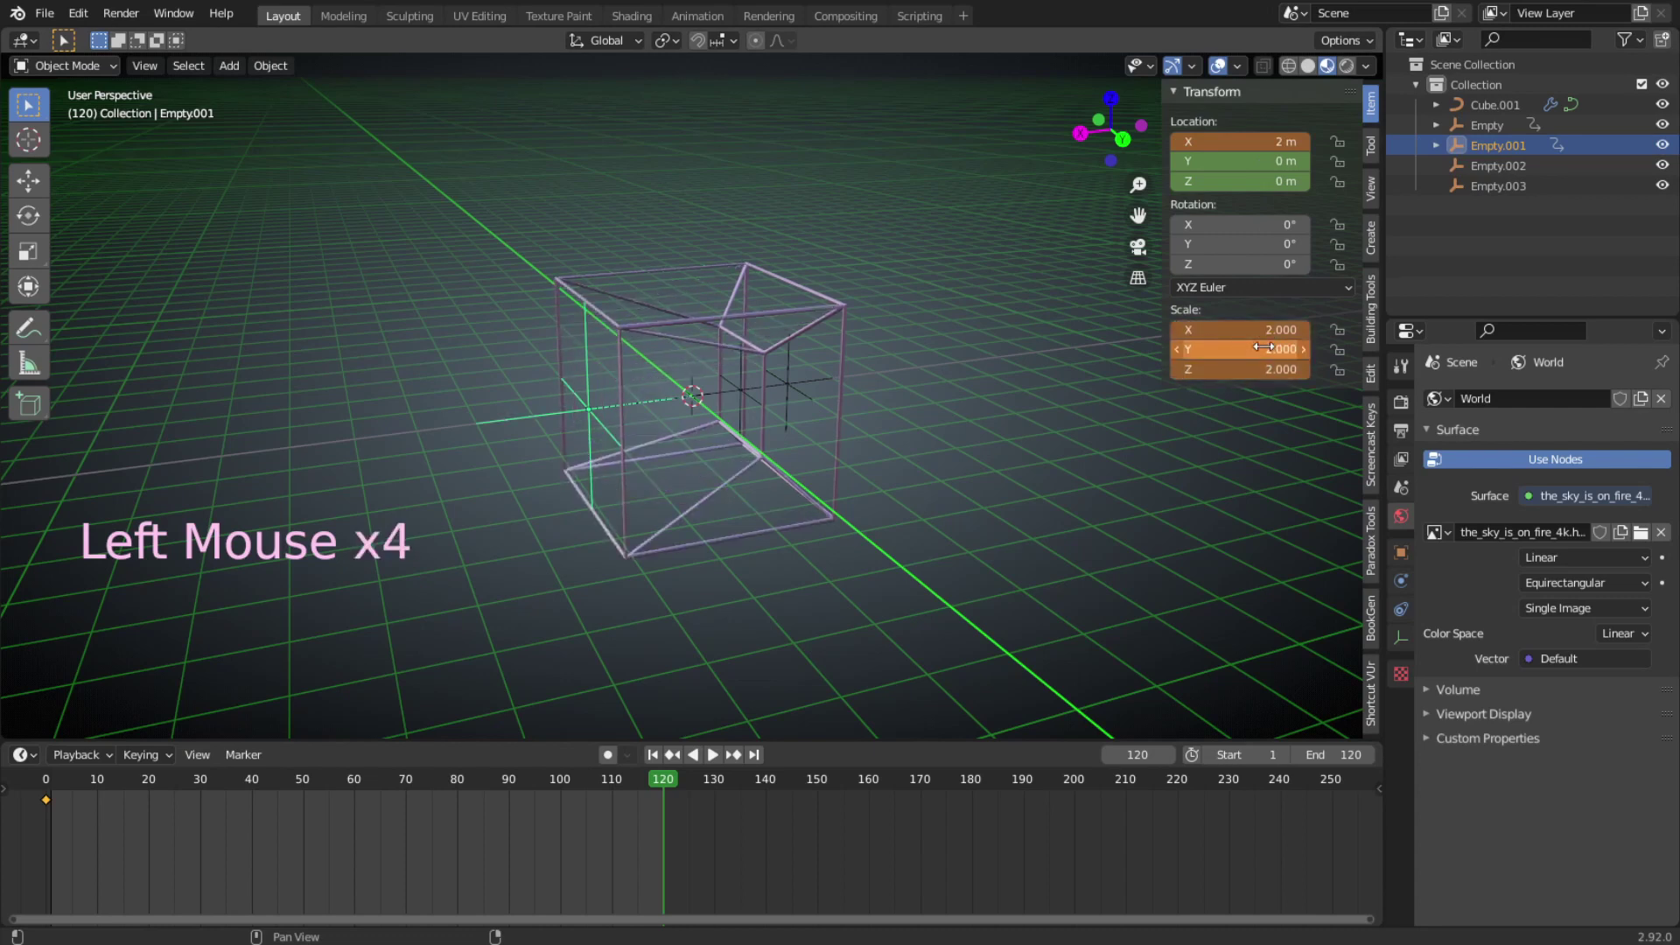
key(i)
key(i)
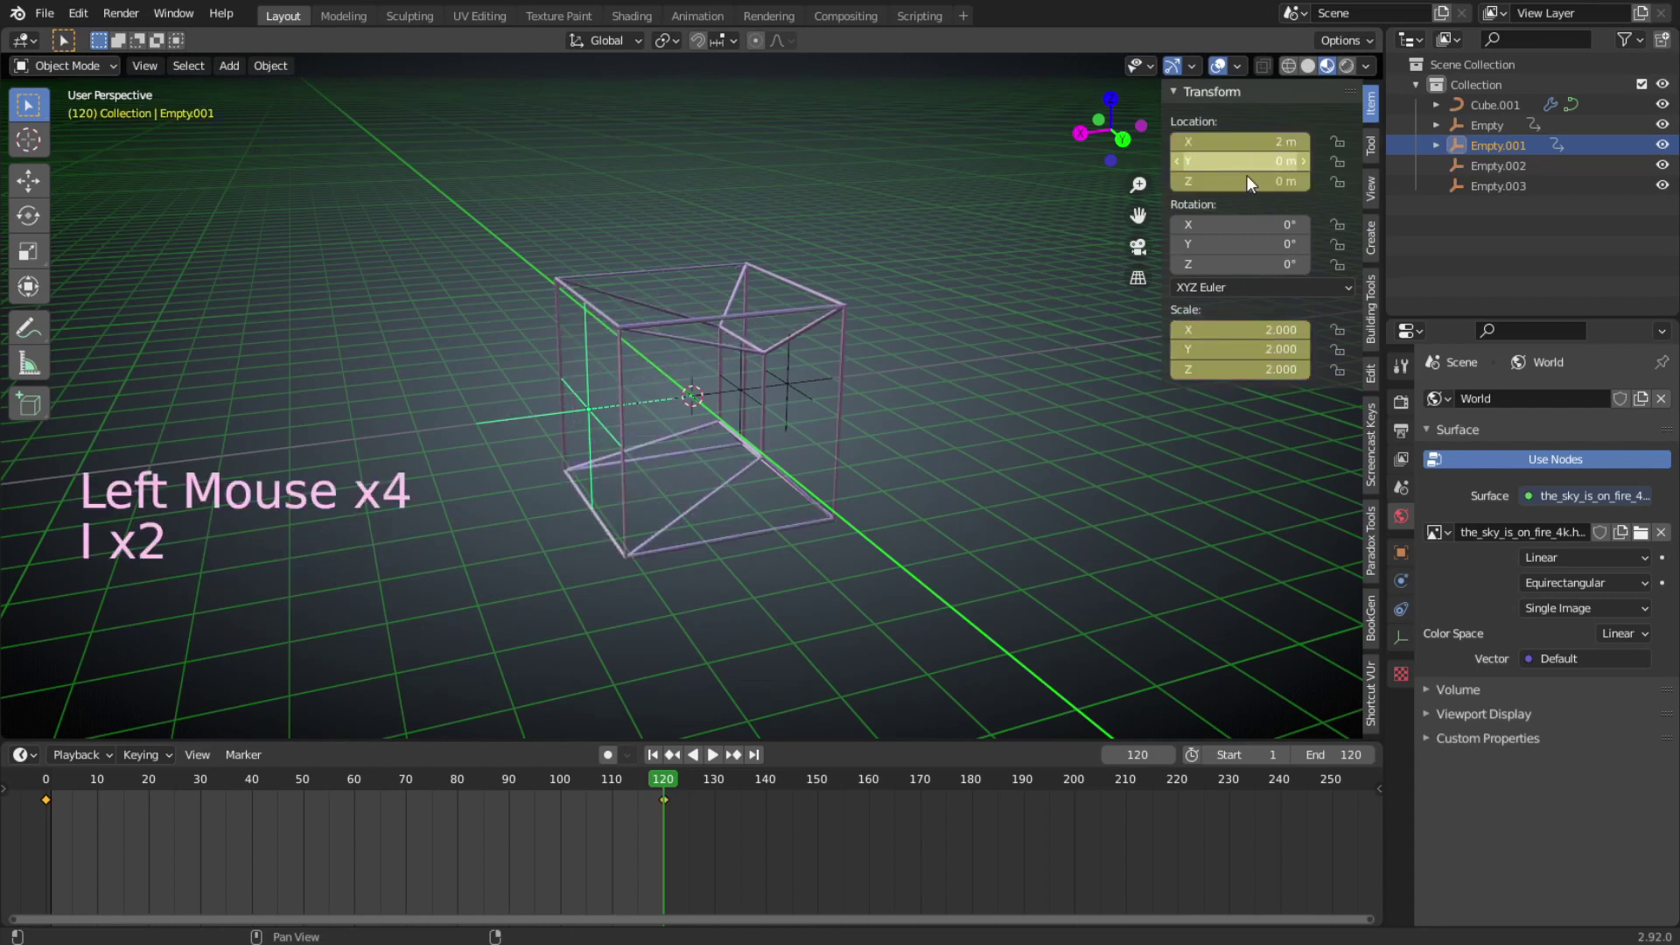
Return the current frame to 0.
click(1137, 754)
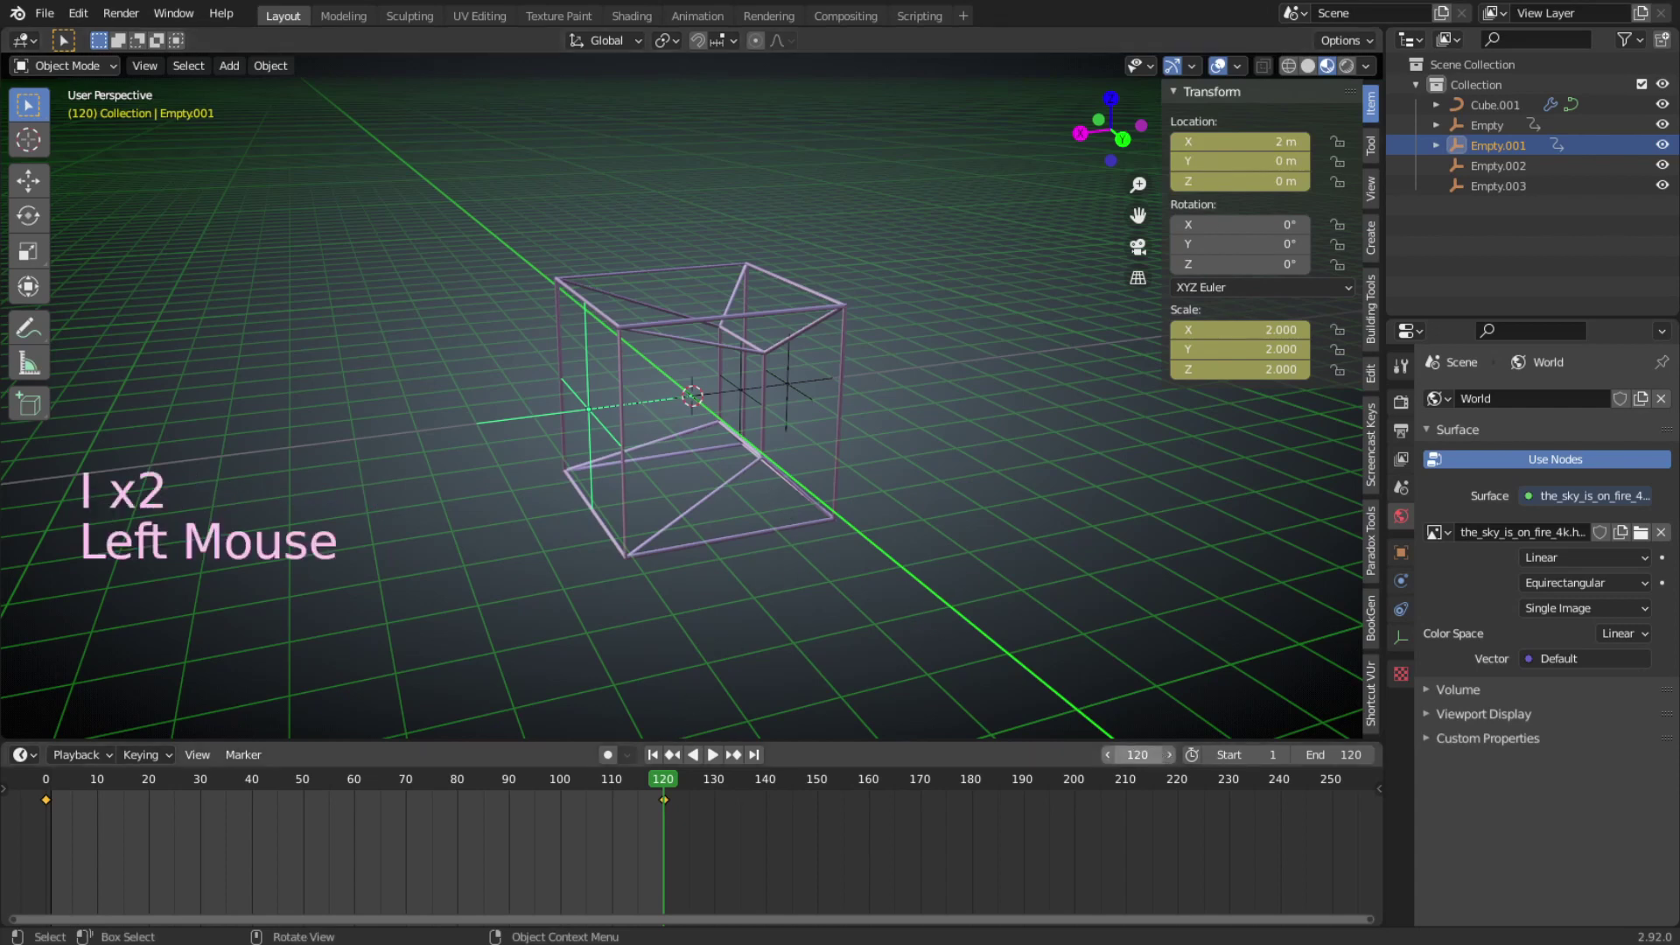
text(0)
key(Return)
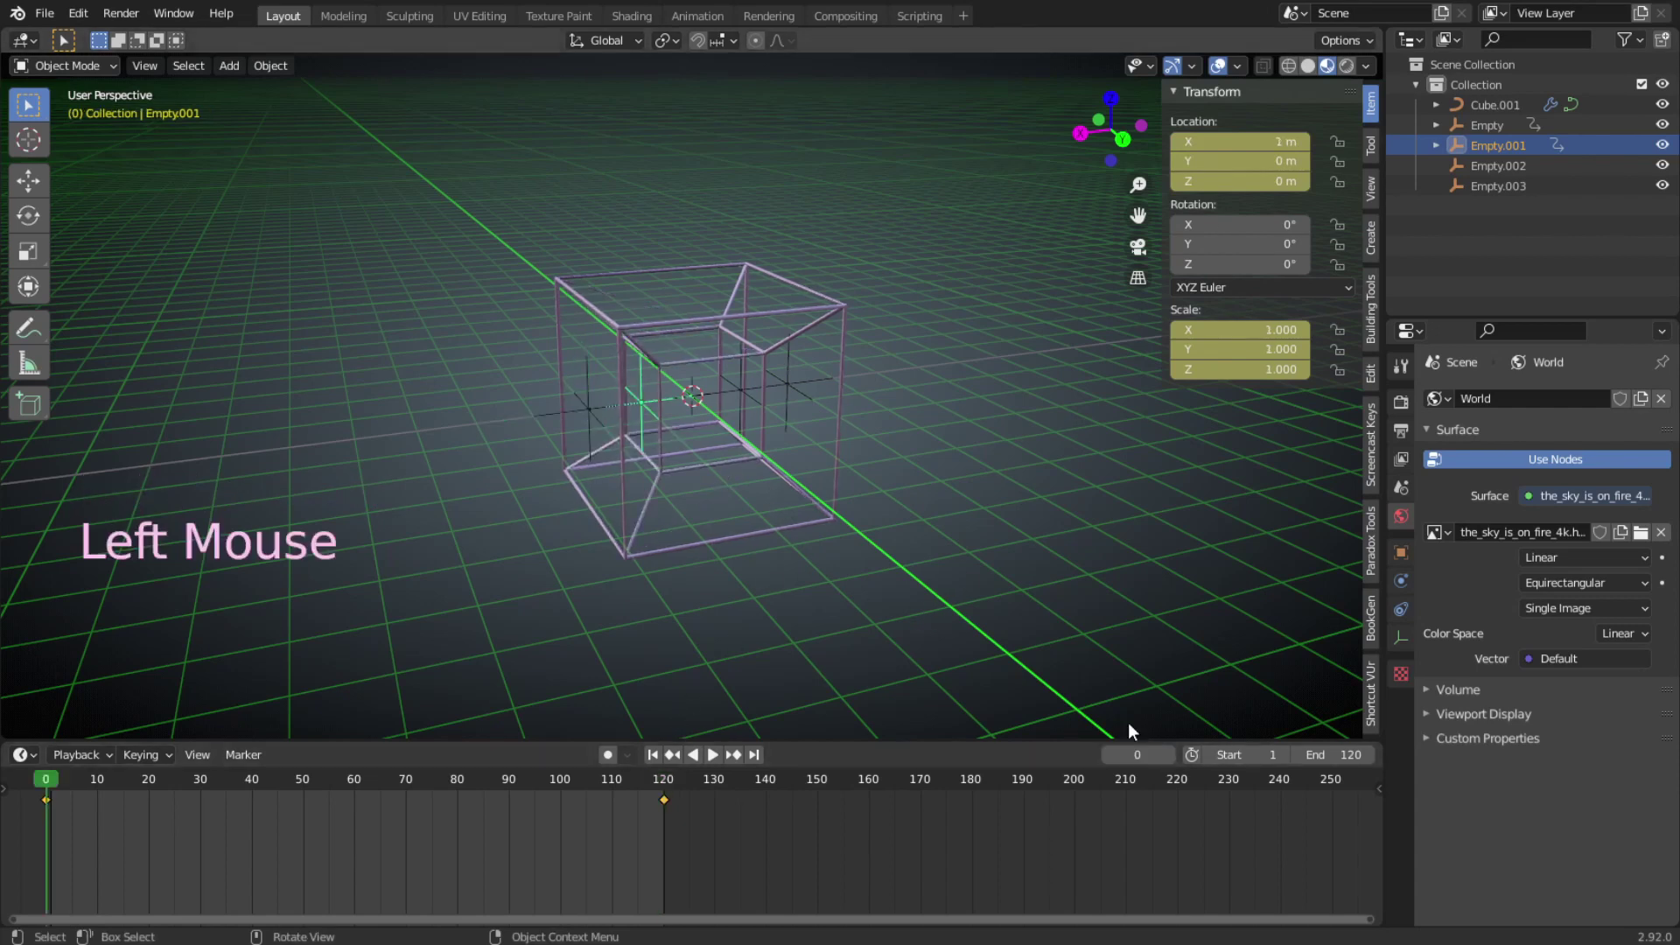
Select Empty.002, set its location to -1, 0, 0 m and keyframe it at frame 0.
click(739, 388)
click(1260, 140)
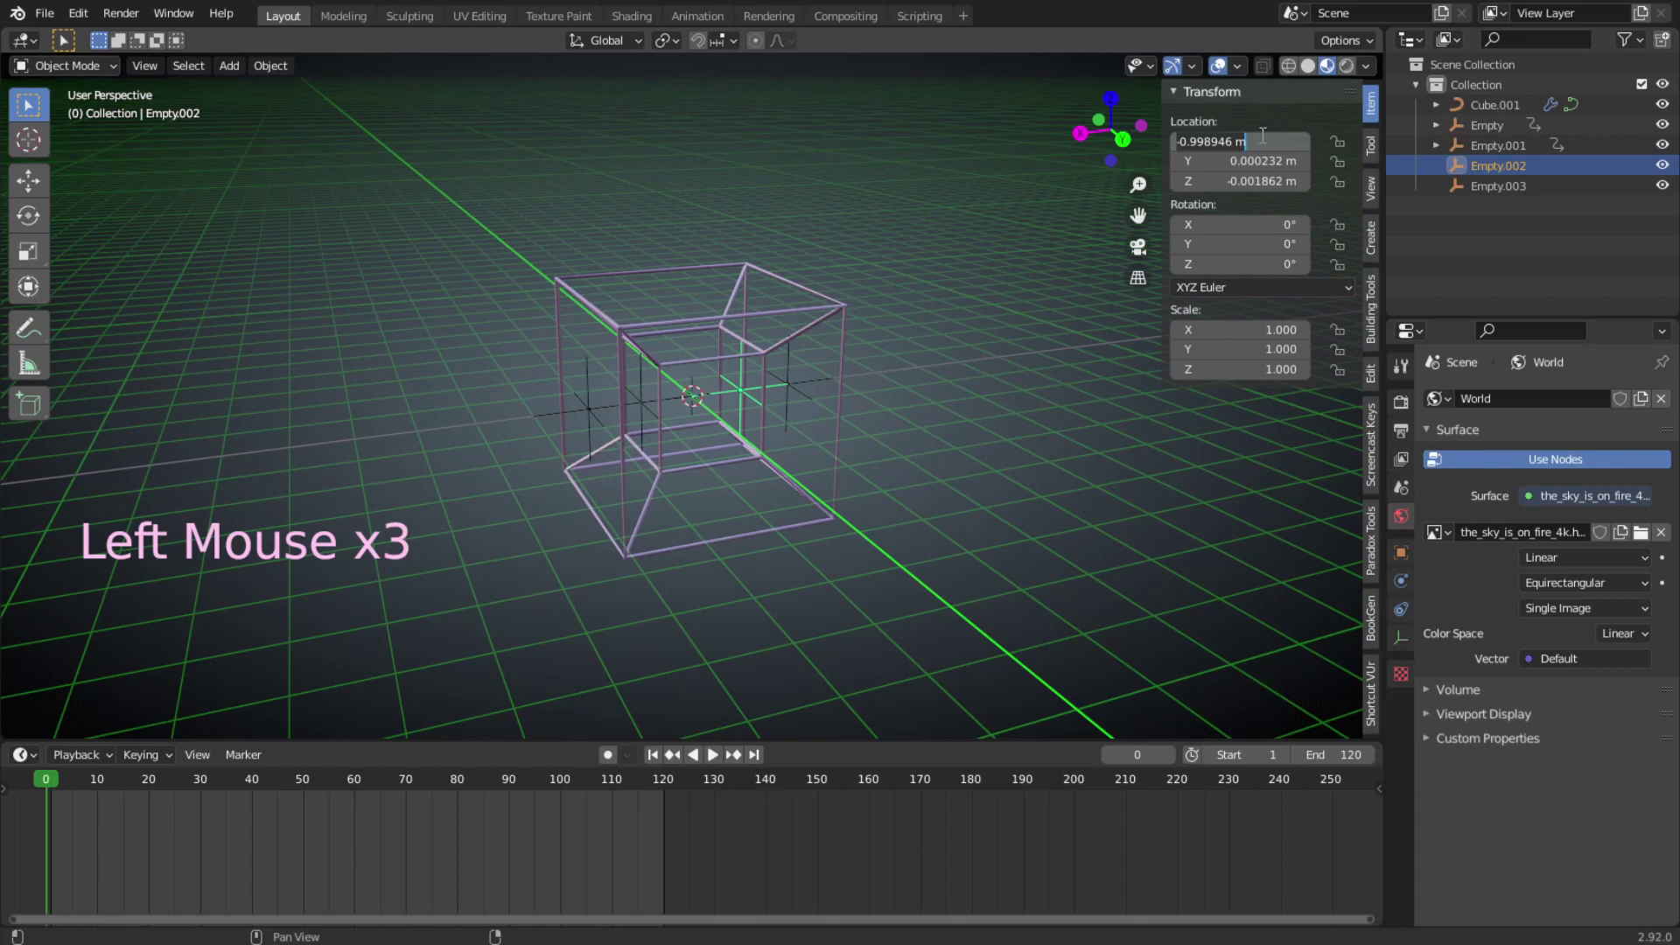
key(BackSpace)
text(-1)
double_click(1255, 163)
text(0)
double_click(1252, 179)
text(0)
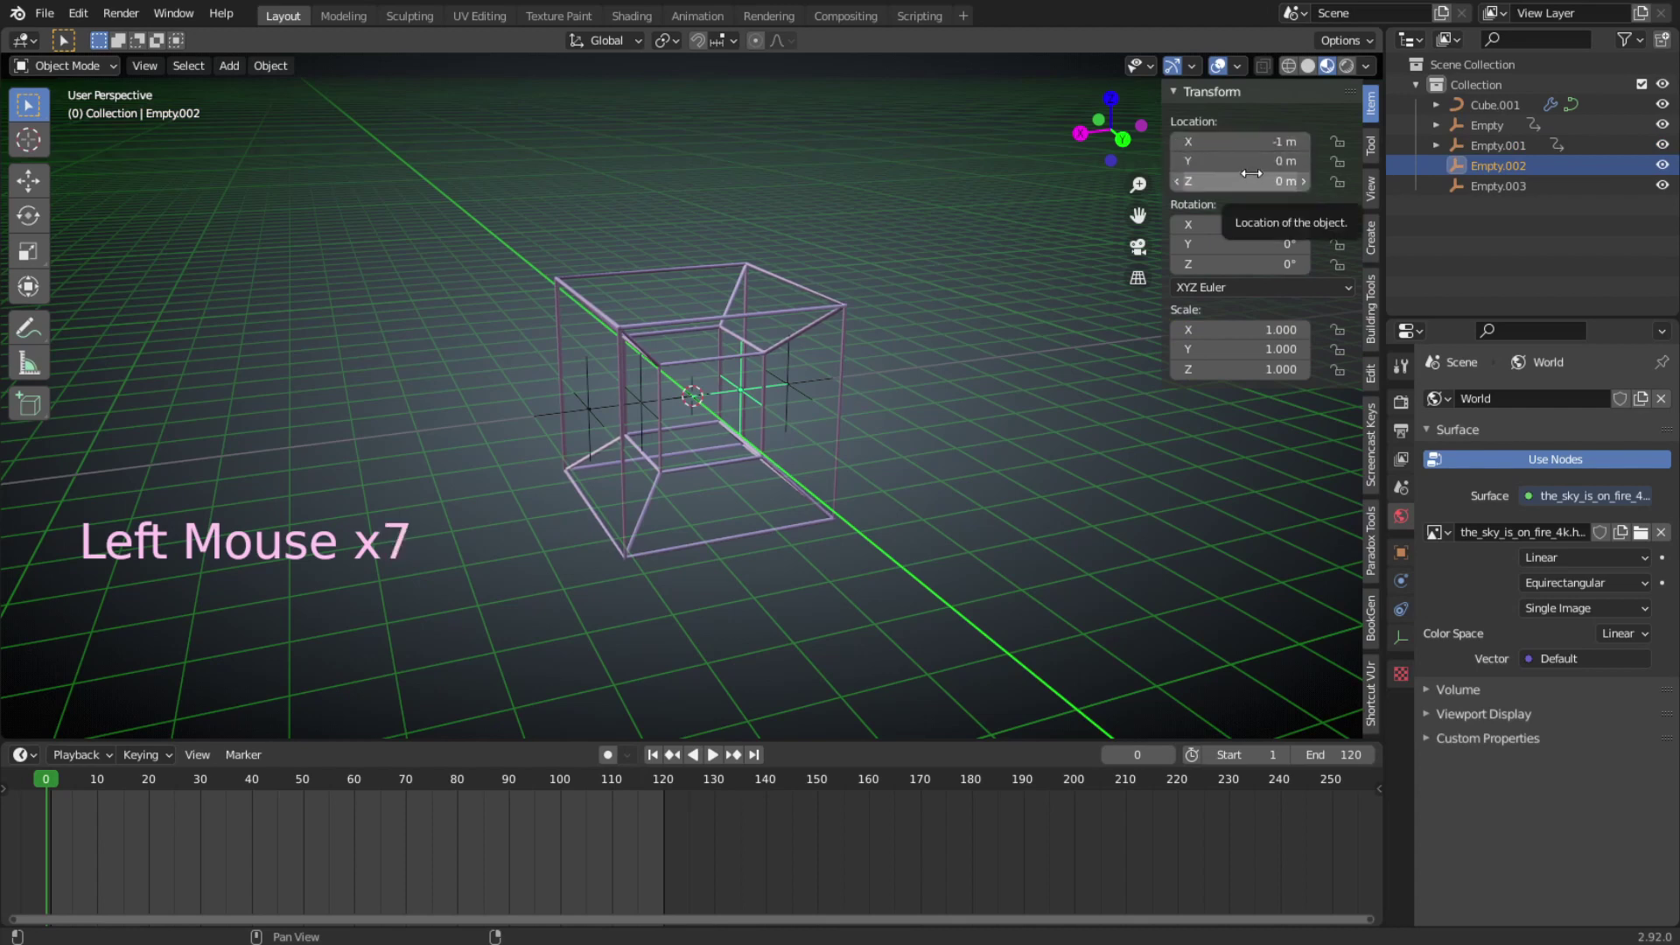
text(ii)
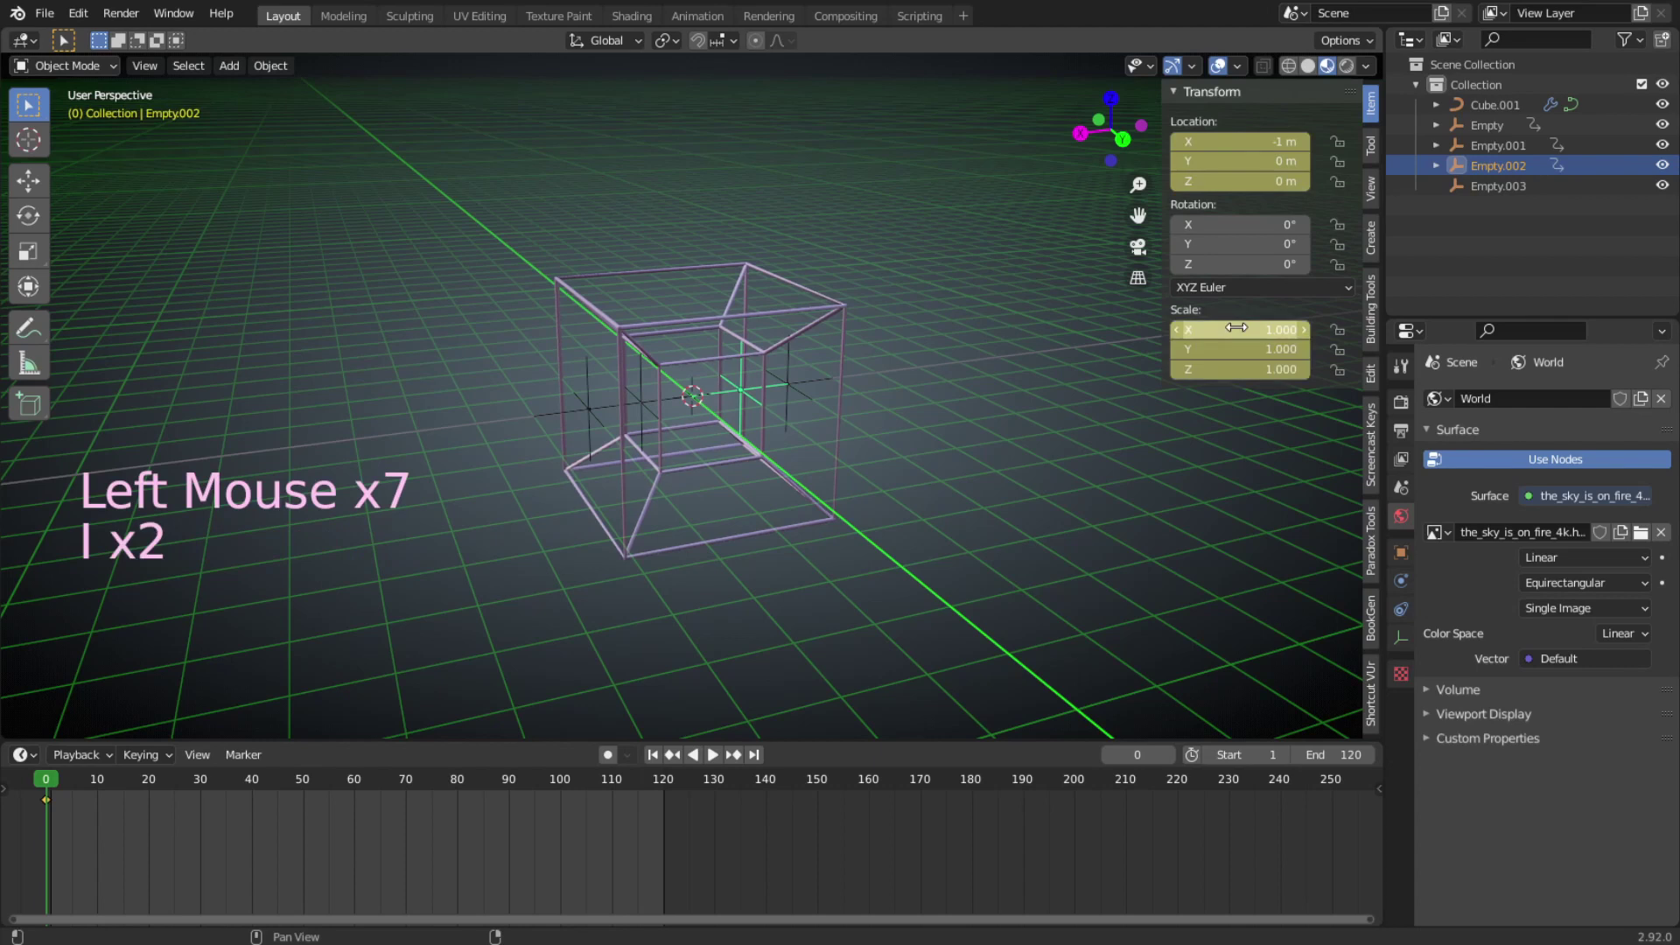
At frame 120, set Empty.002's X location to 1 m and keyframe location and scale.
click(1142, 753)
text(12)
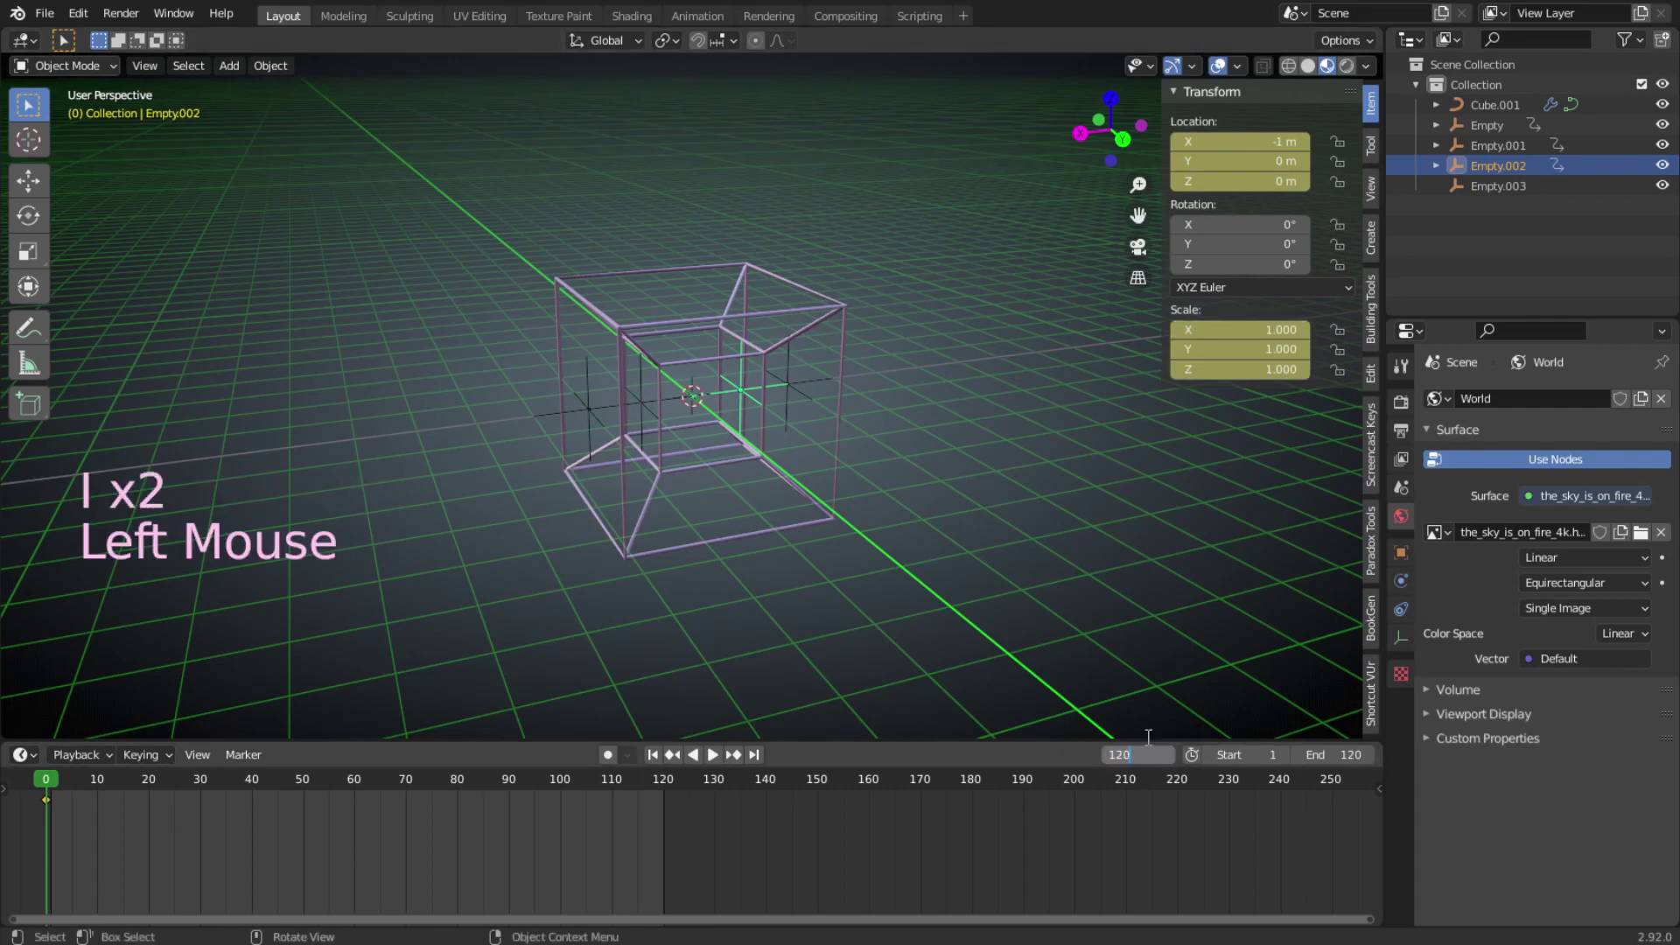
text(0)
key(Return)
double_click(1272, 142)
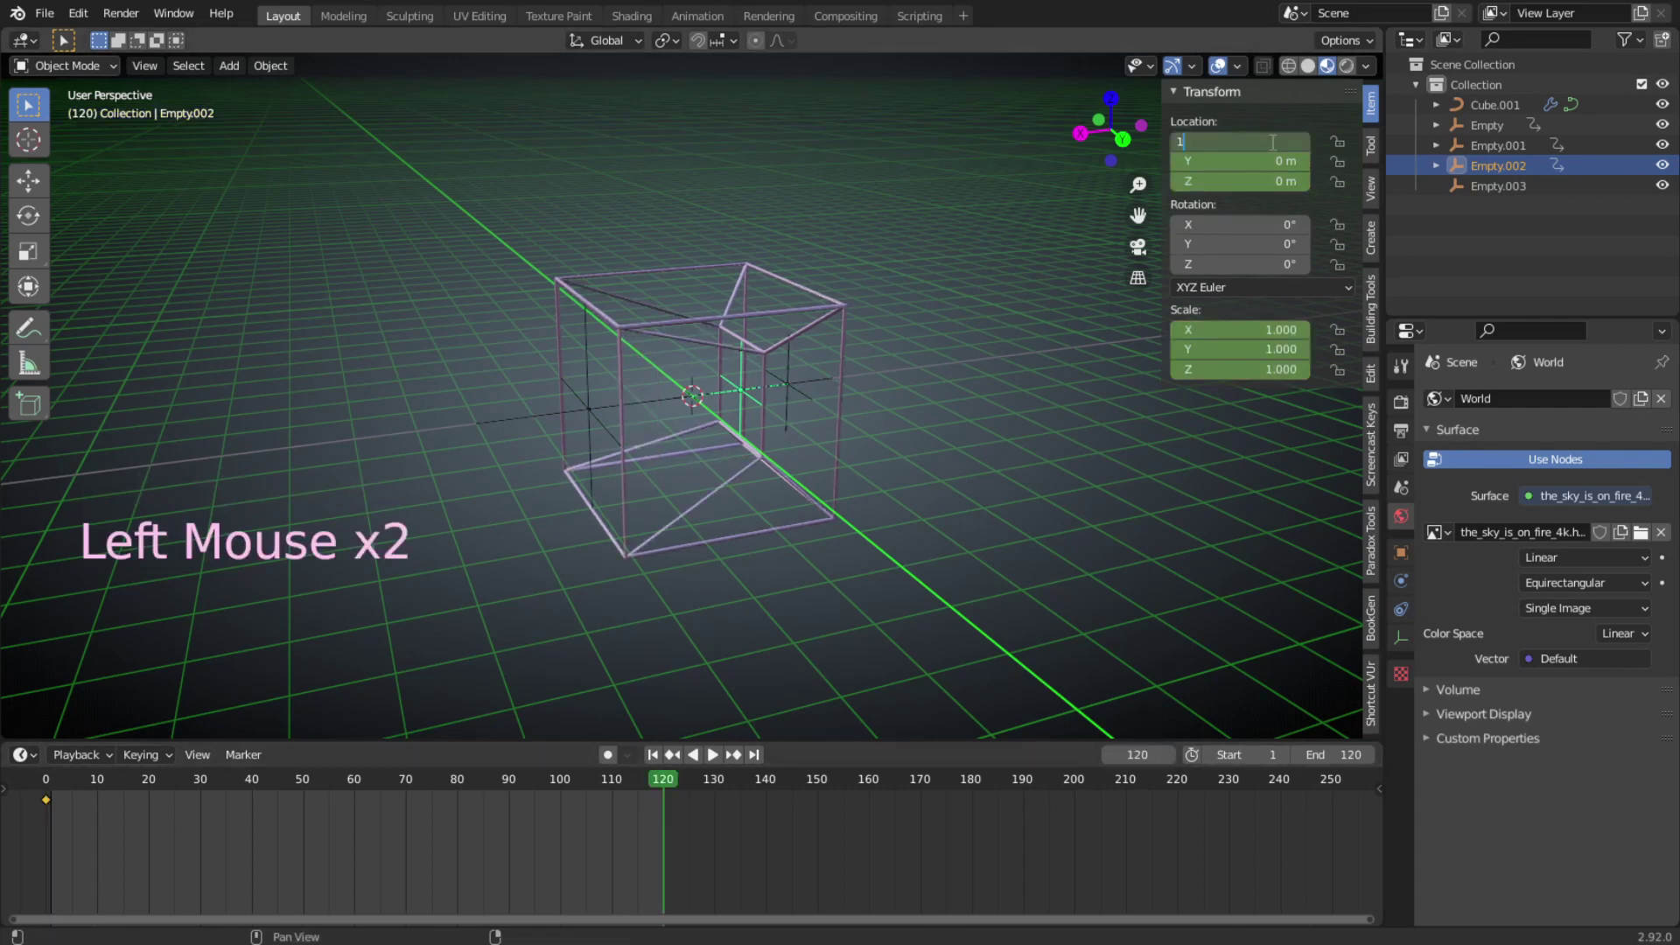
key(Return)
key(i)
key(i)
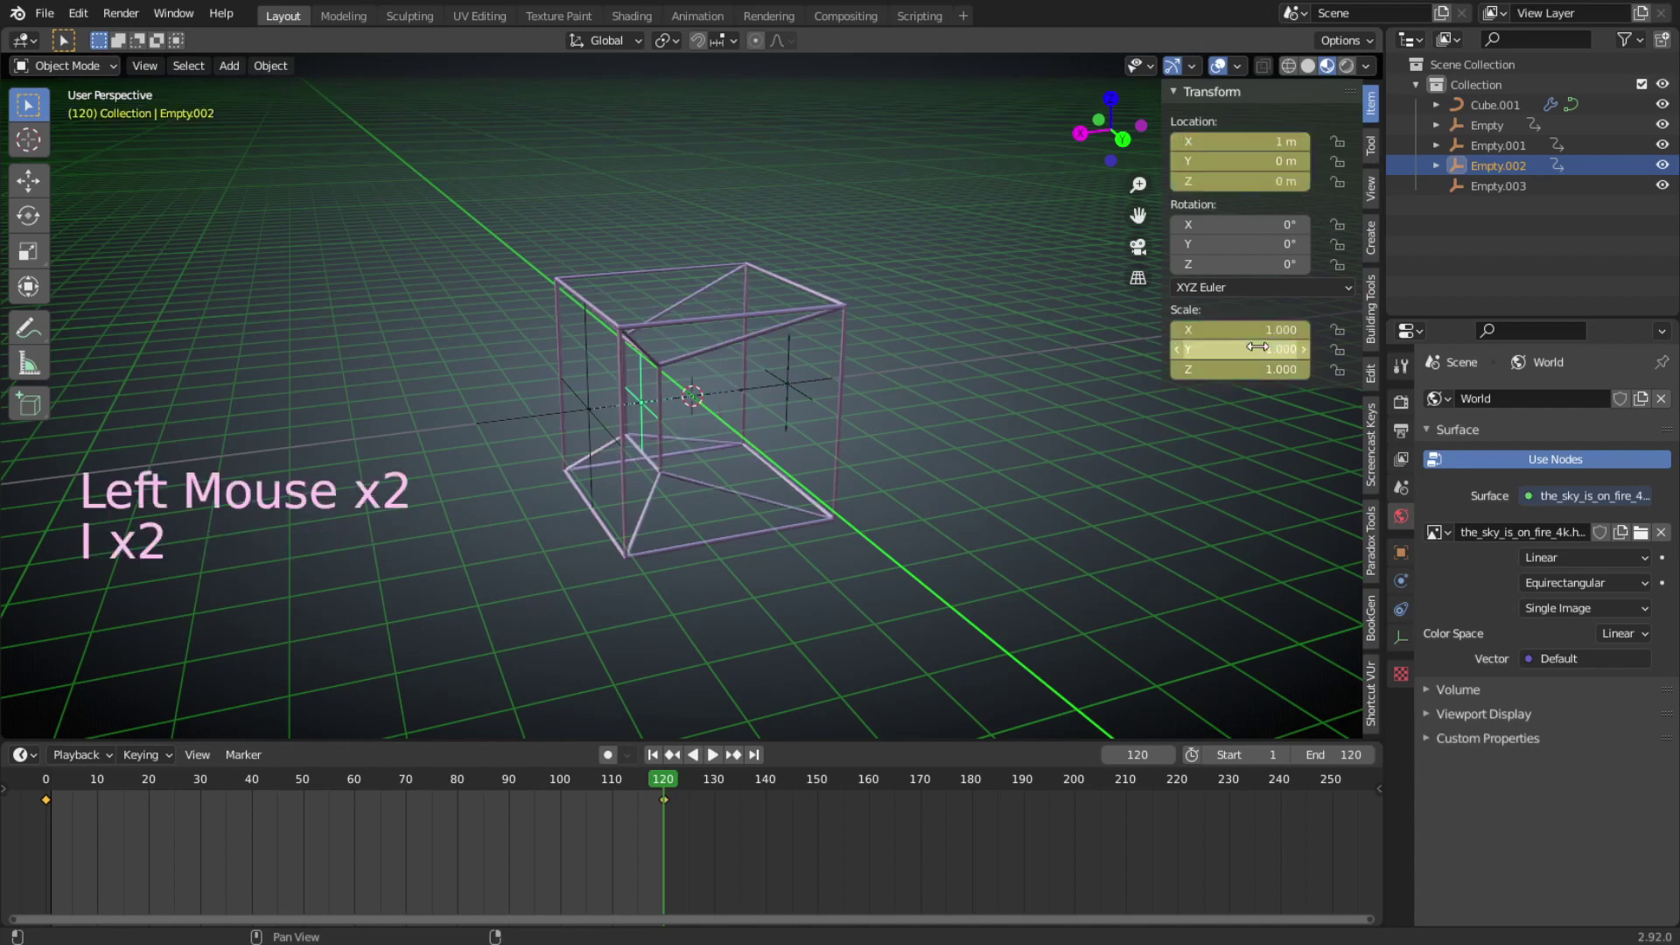
Deselect everything and jump back to frame 0.
click(813, 396)
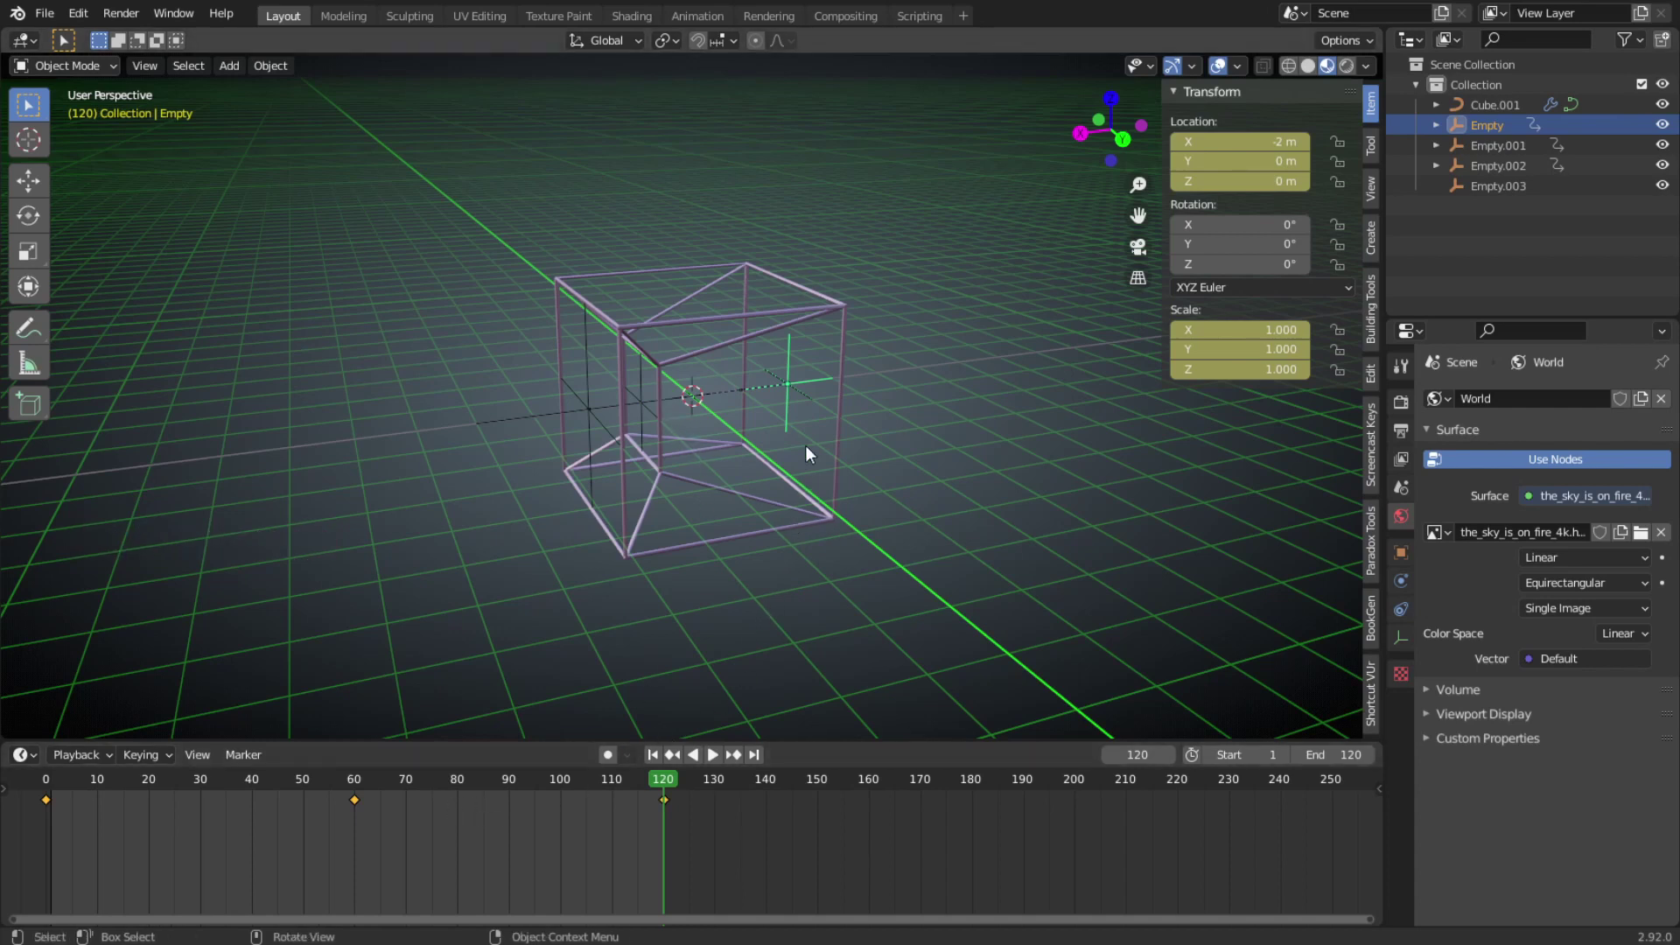
click(926, 427)
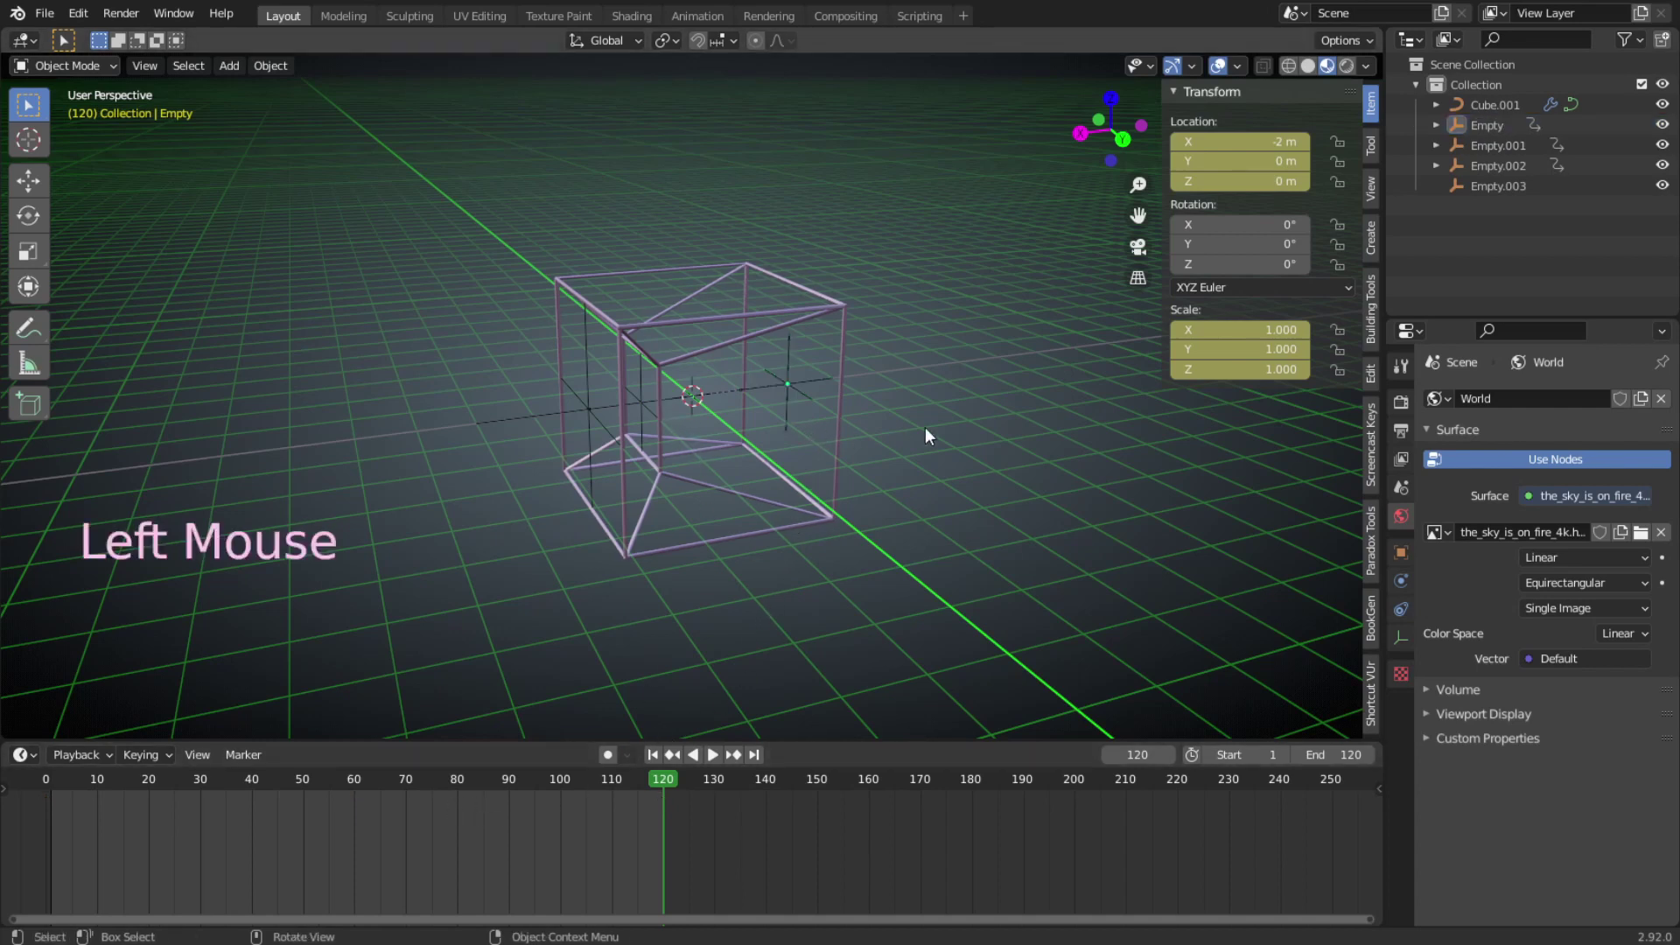
double_click(1172, 758)
text(0)
key(Return)
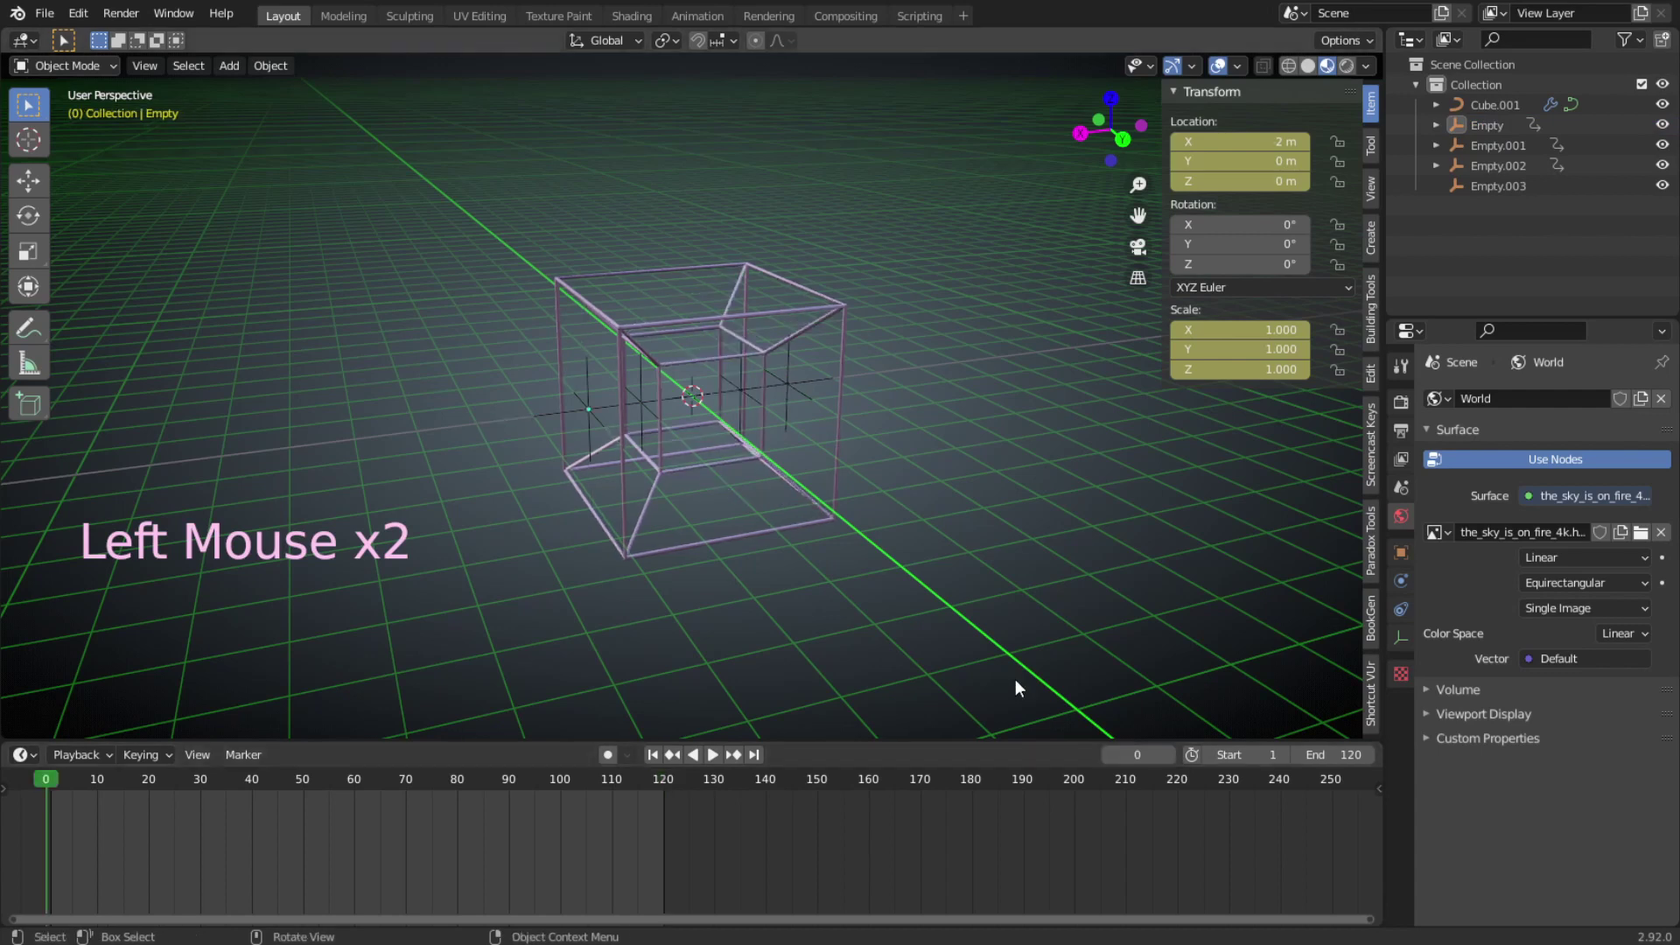
Select Empty.003, set its location to -2, 0, 0 m and keyframe it at frame 0.
click(790, 387)
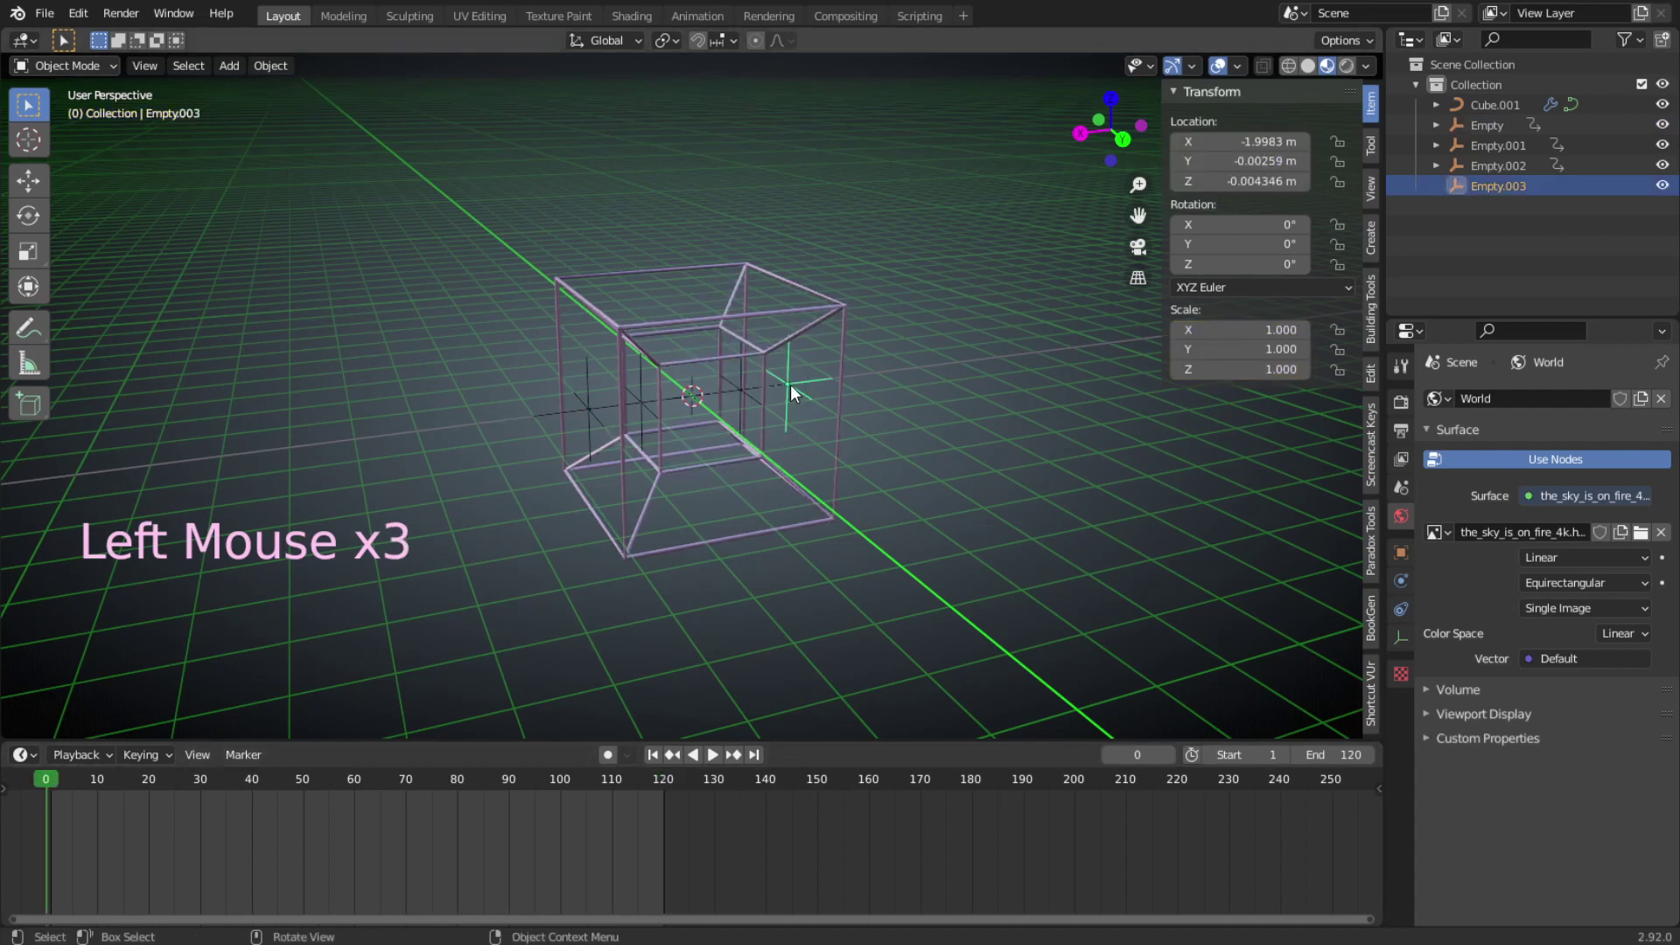
click(1269, 141)
text(-2)
click(1264, 161)
text(0)
click(1264, 181)
text(0)
key(Return)
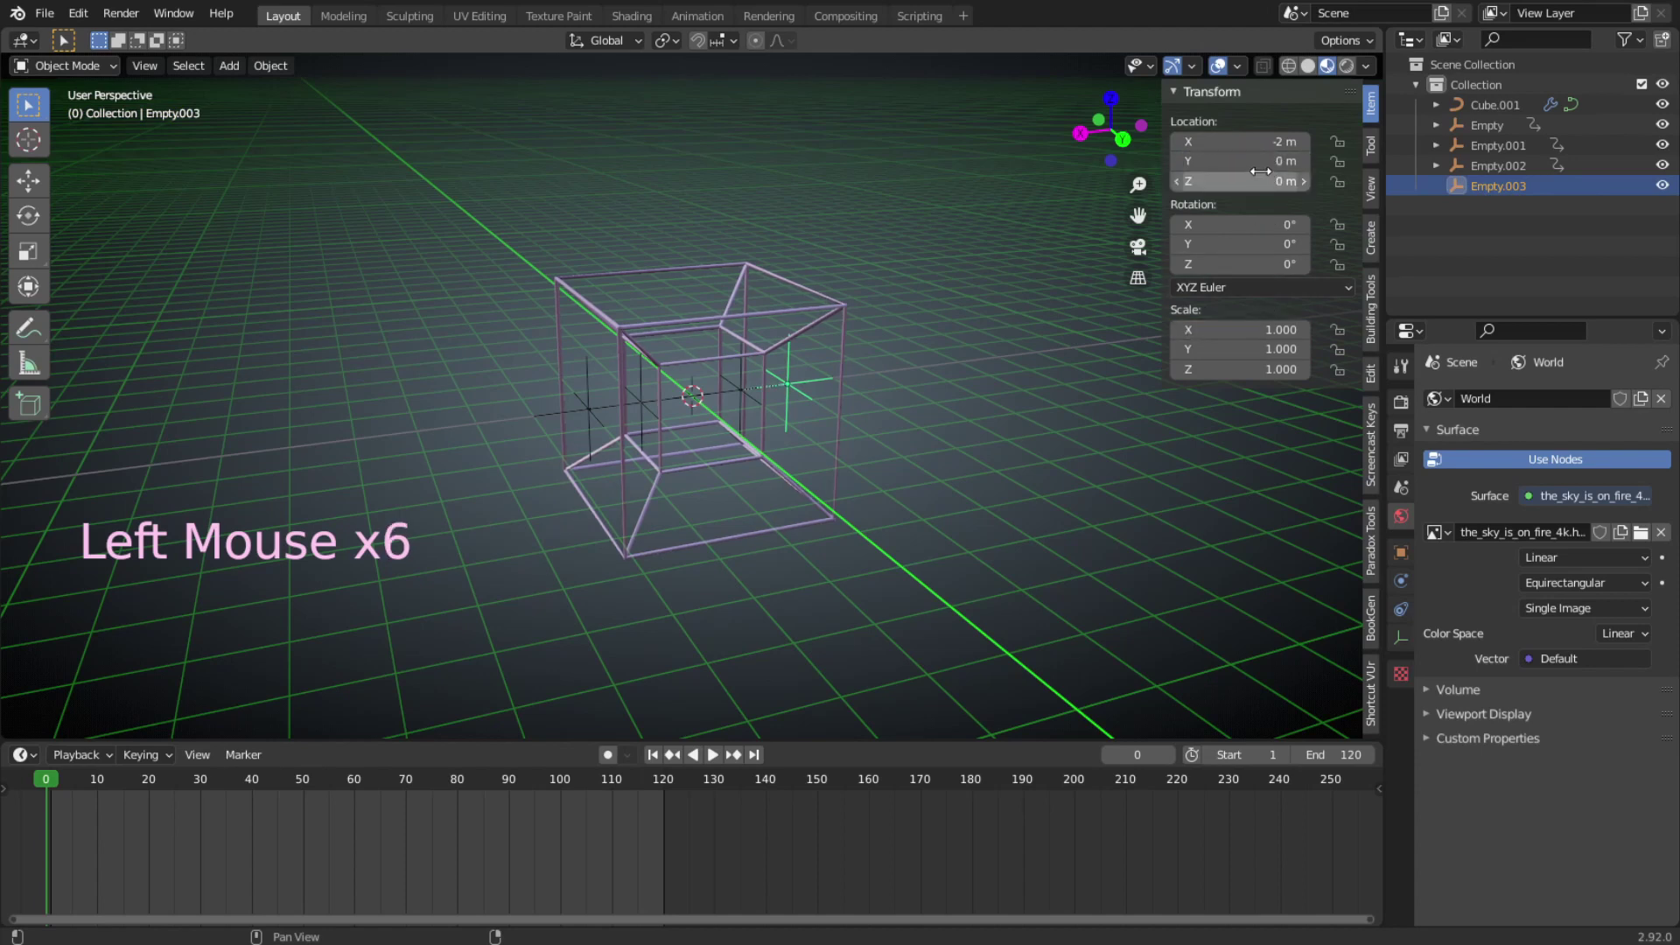
key(i)
key(i)
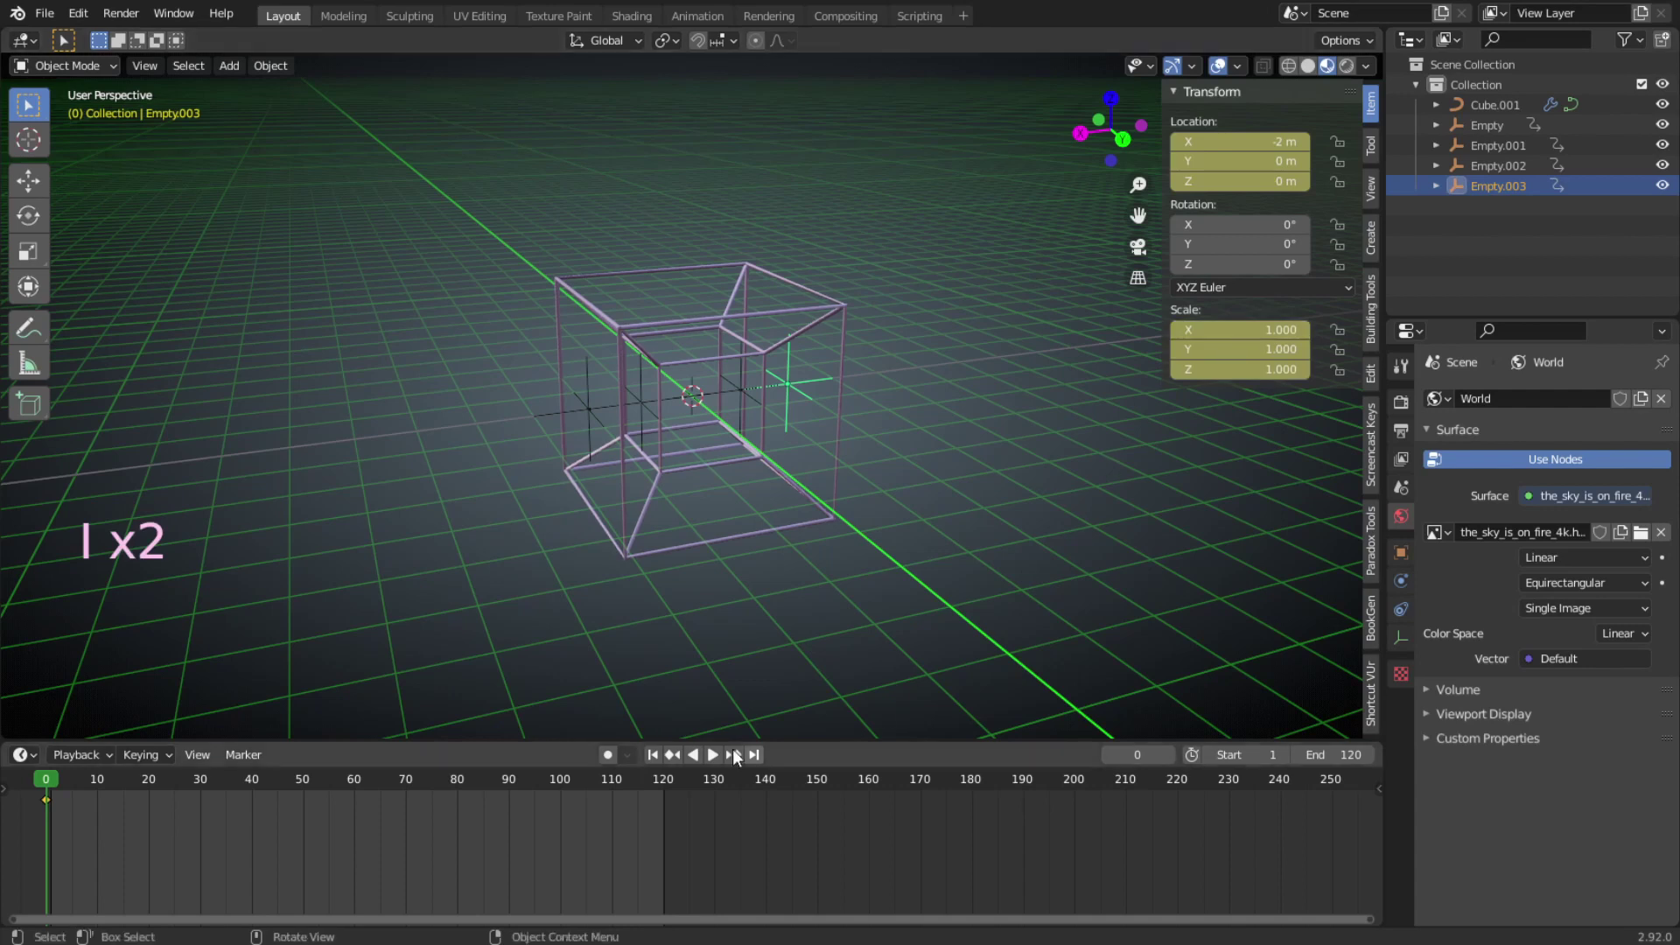
At frame 120, set Empty.003's X location to -1 m and keyframe it.
click(1132, 752)
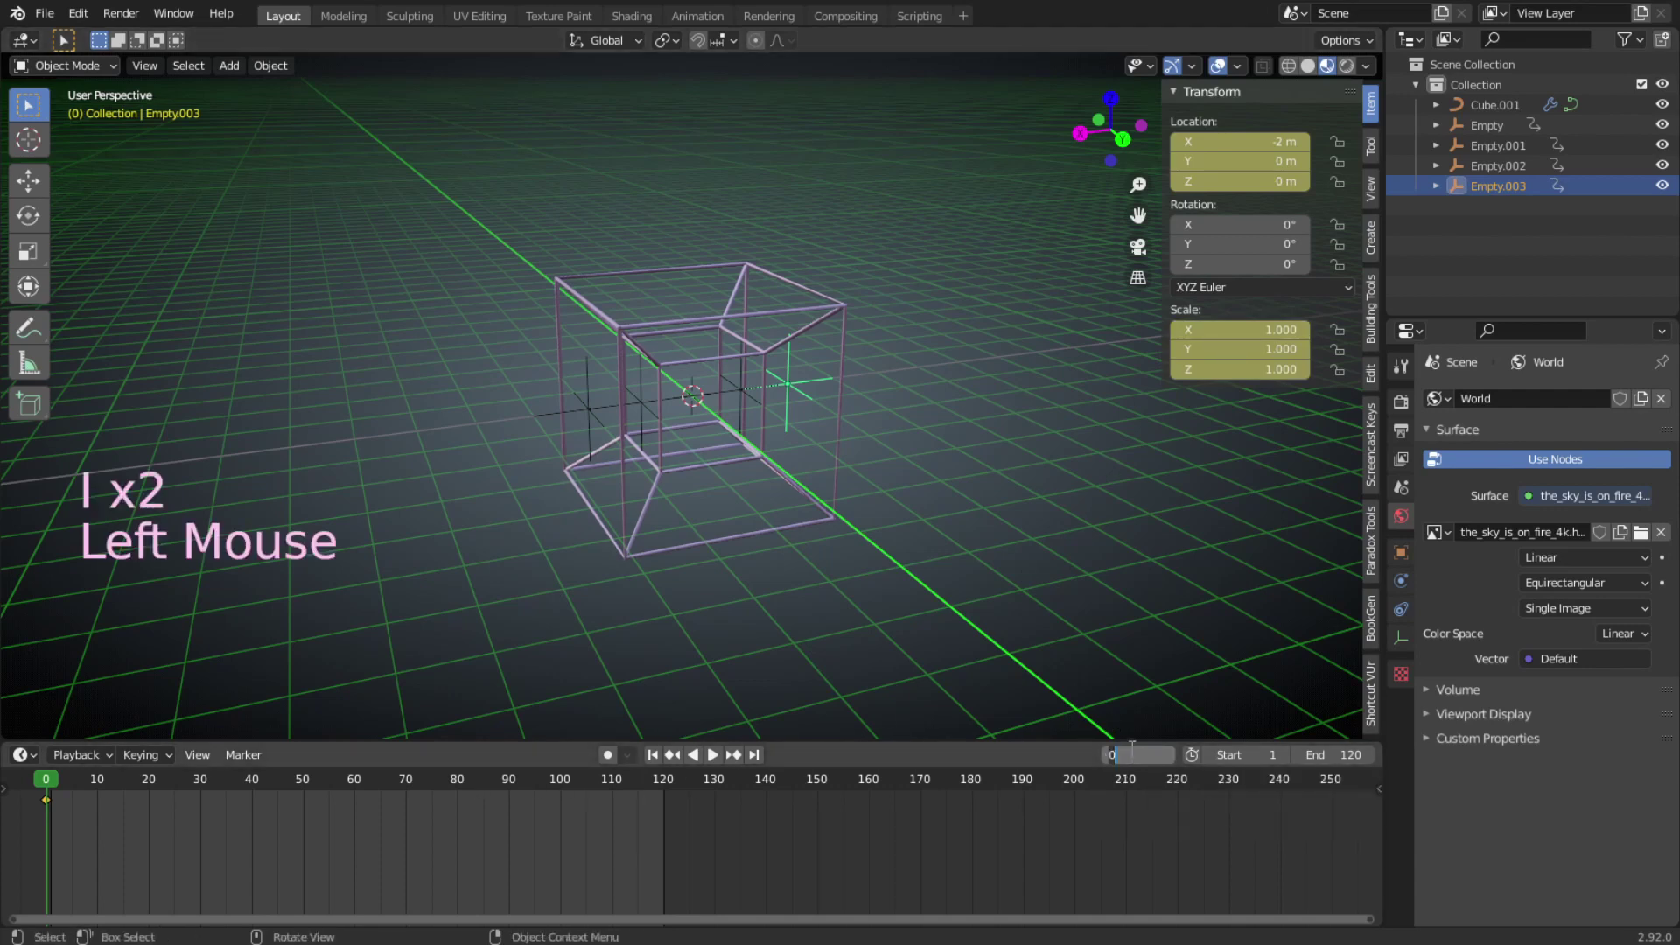
key(Return)
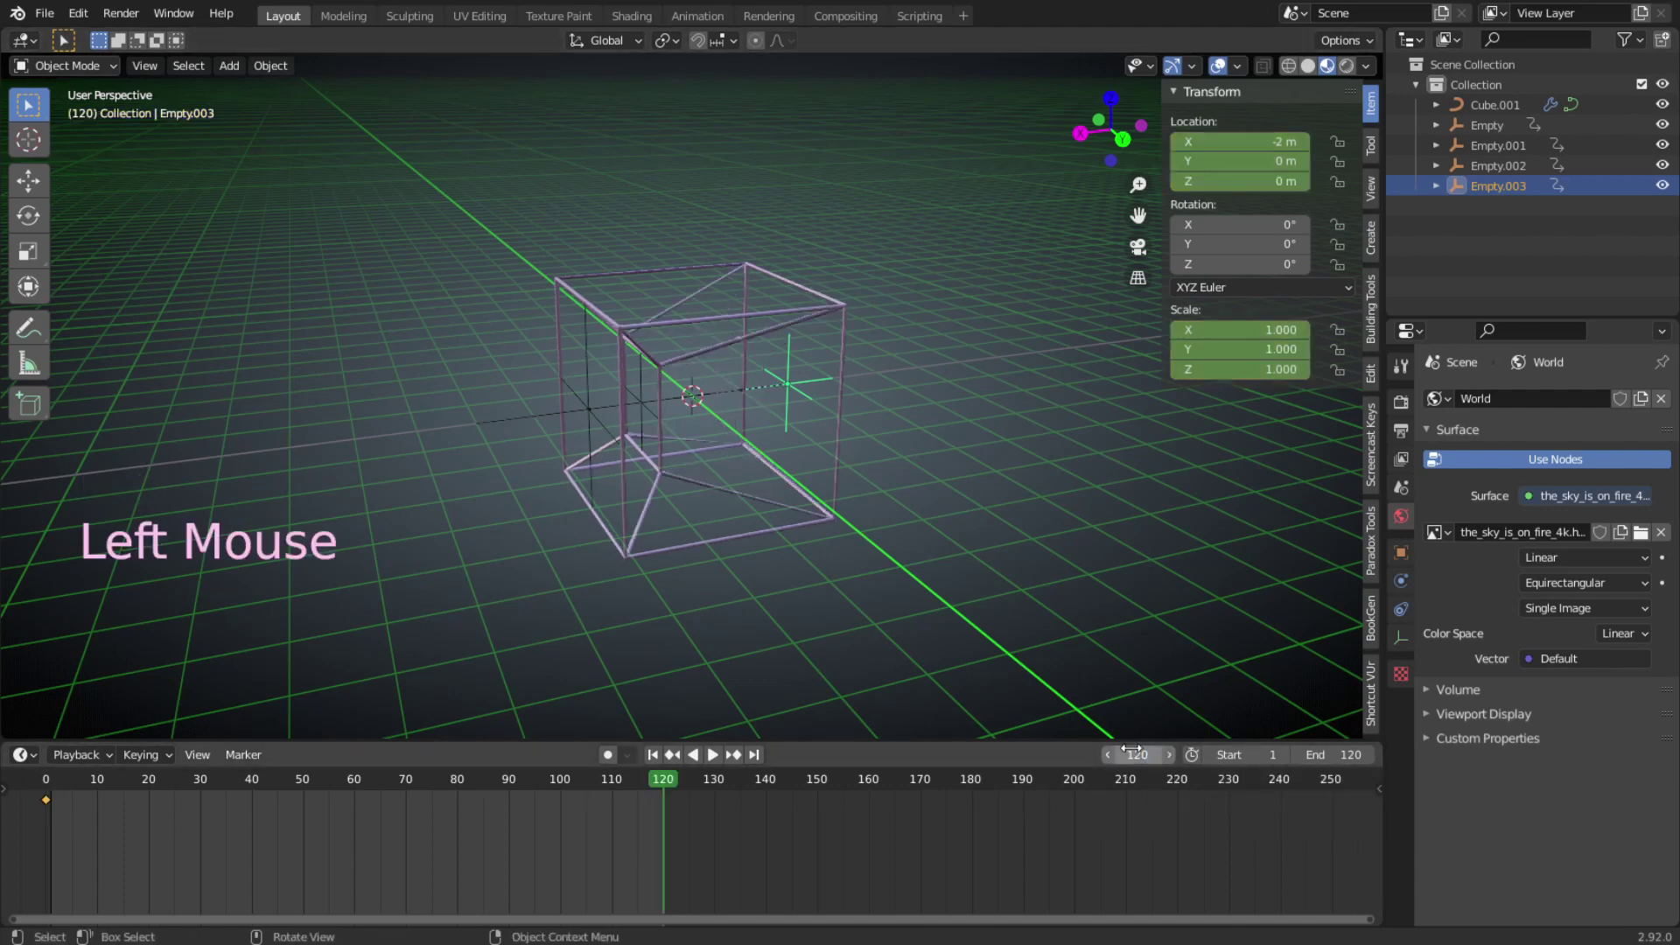
click(1239, 142)
key(BackSpace)
key(Return)
key(i)
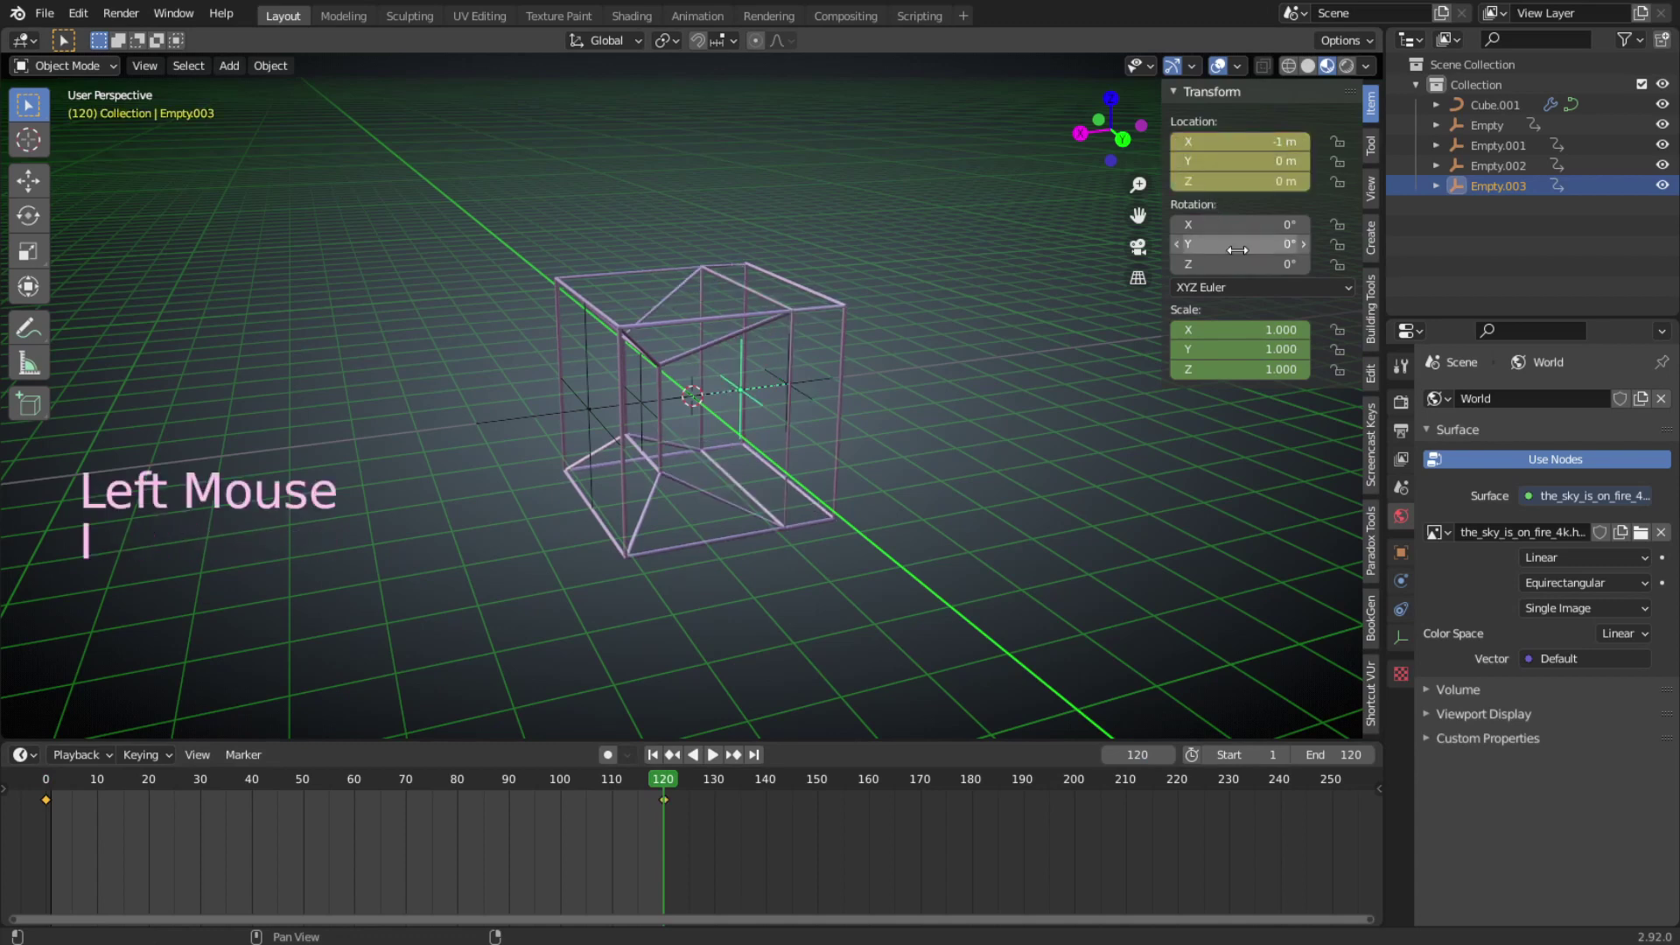
Keyframe a uniform 0.5 scale at frame 120, then rewind and play the animation.
click(1250, 328)
text(0.5)
click(1254, 347)
click(1255, 347)
text(0.5)
click(1267, 369)
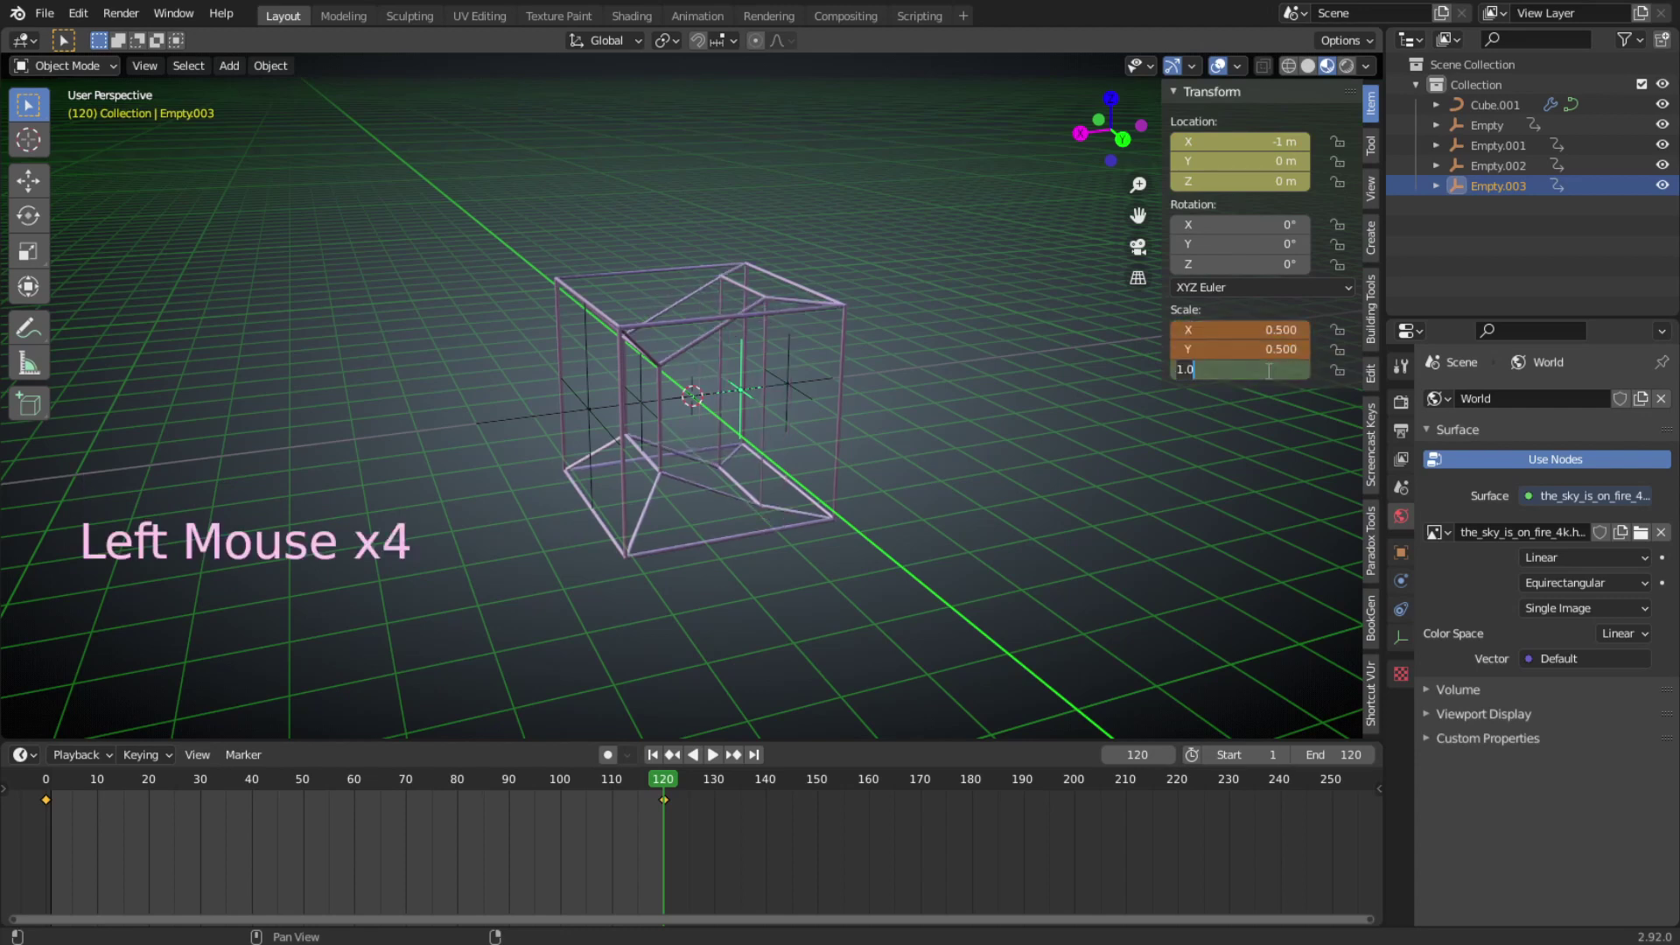
key(Return)
key(i)
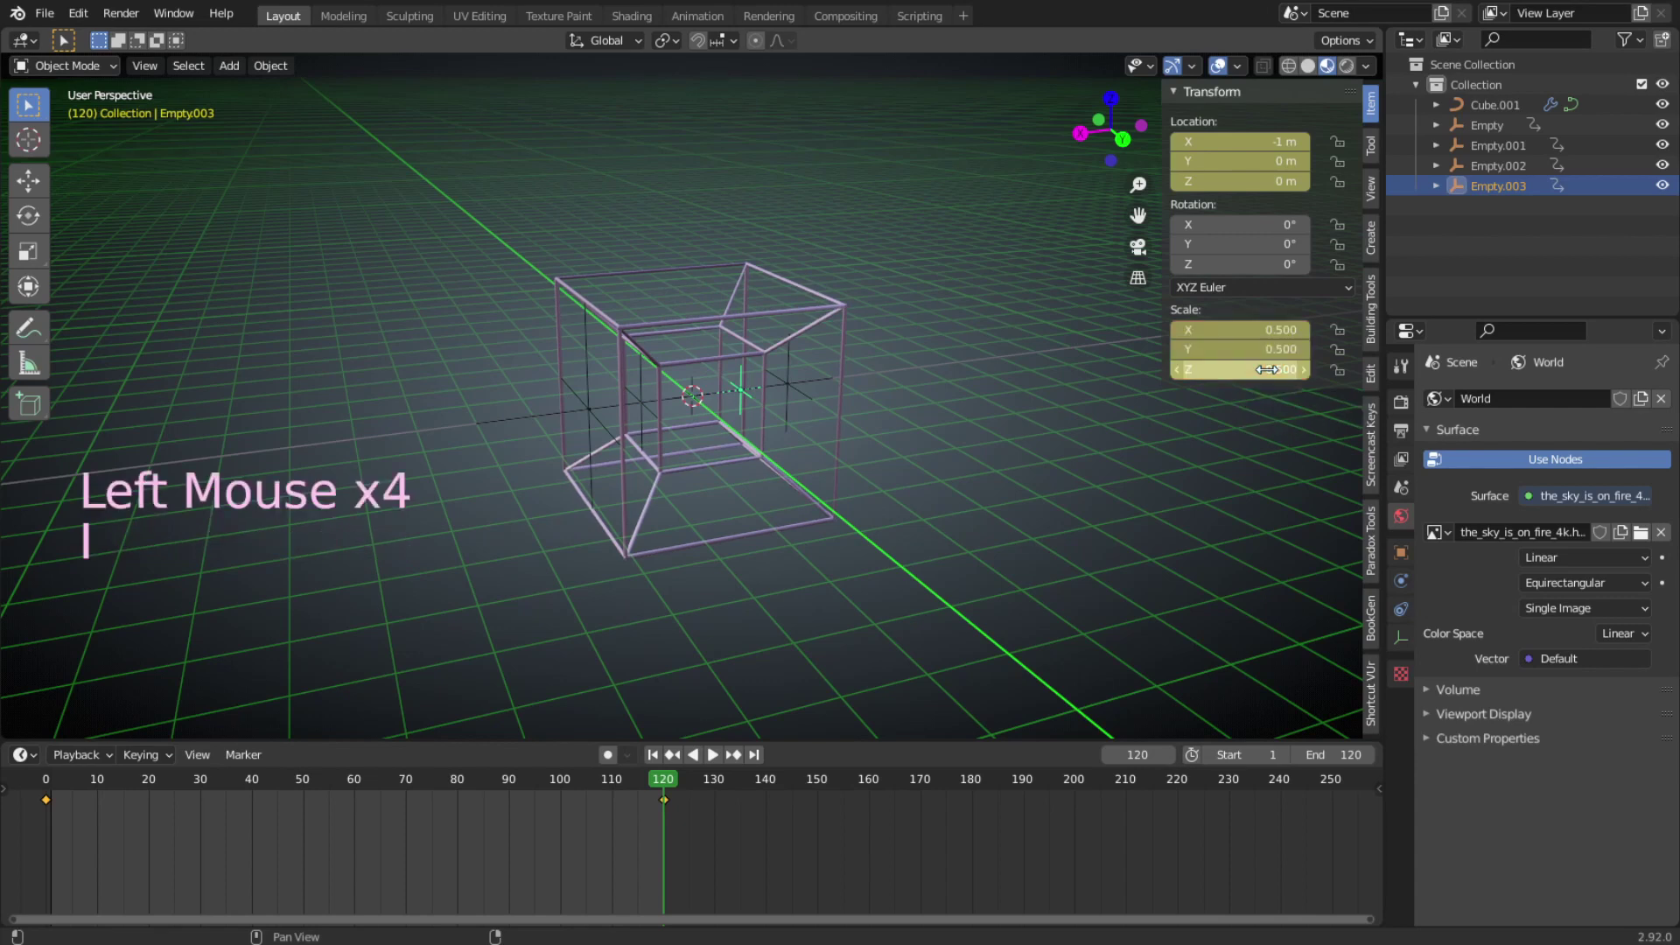
click(656, 755)
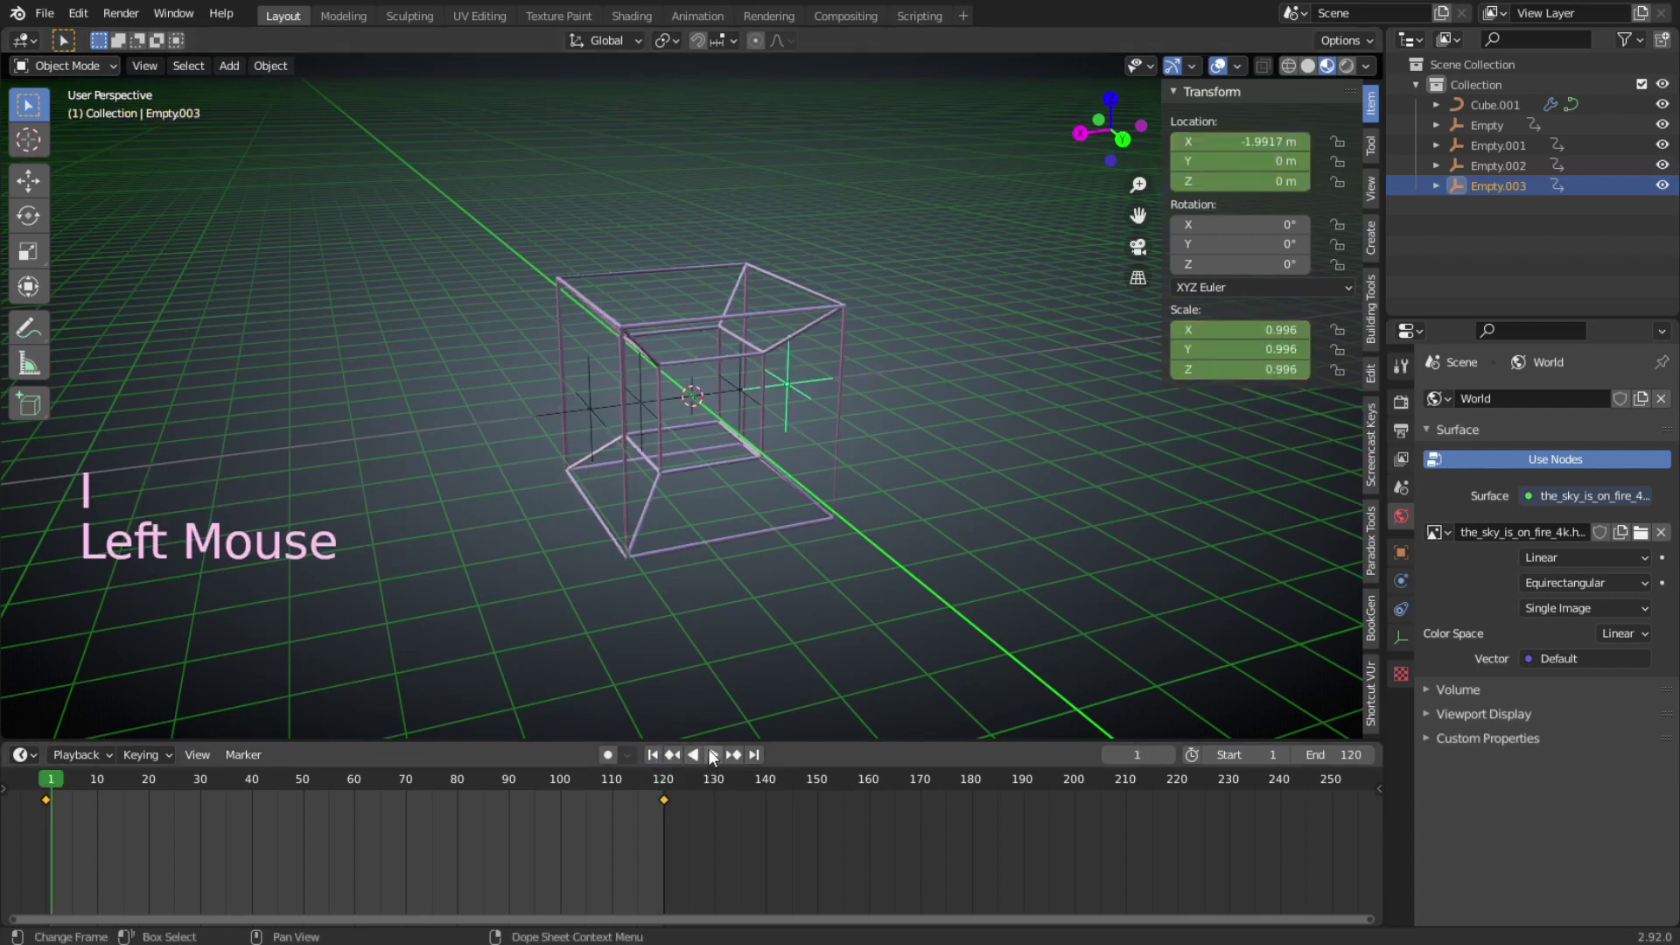
click(710, 751)
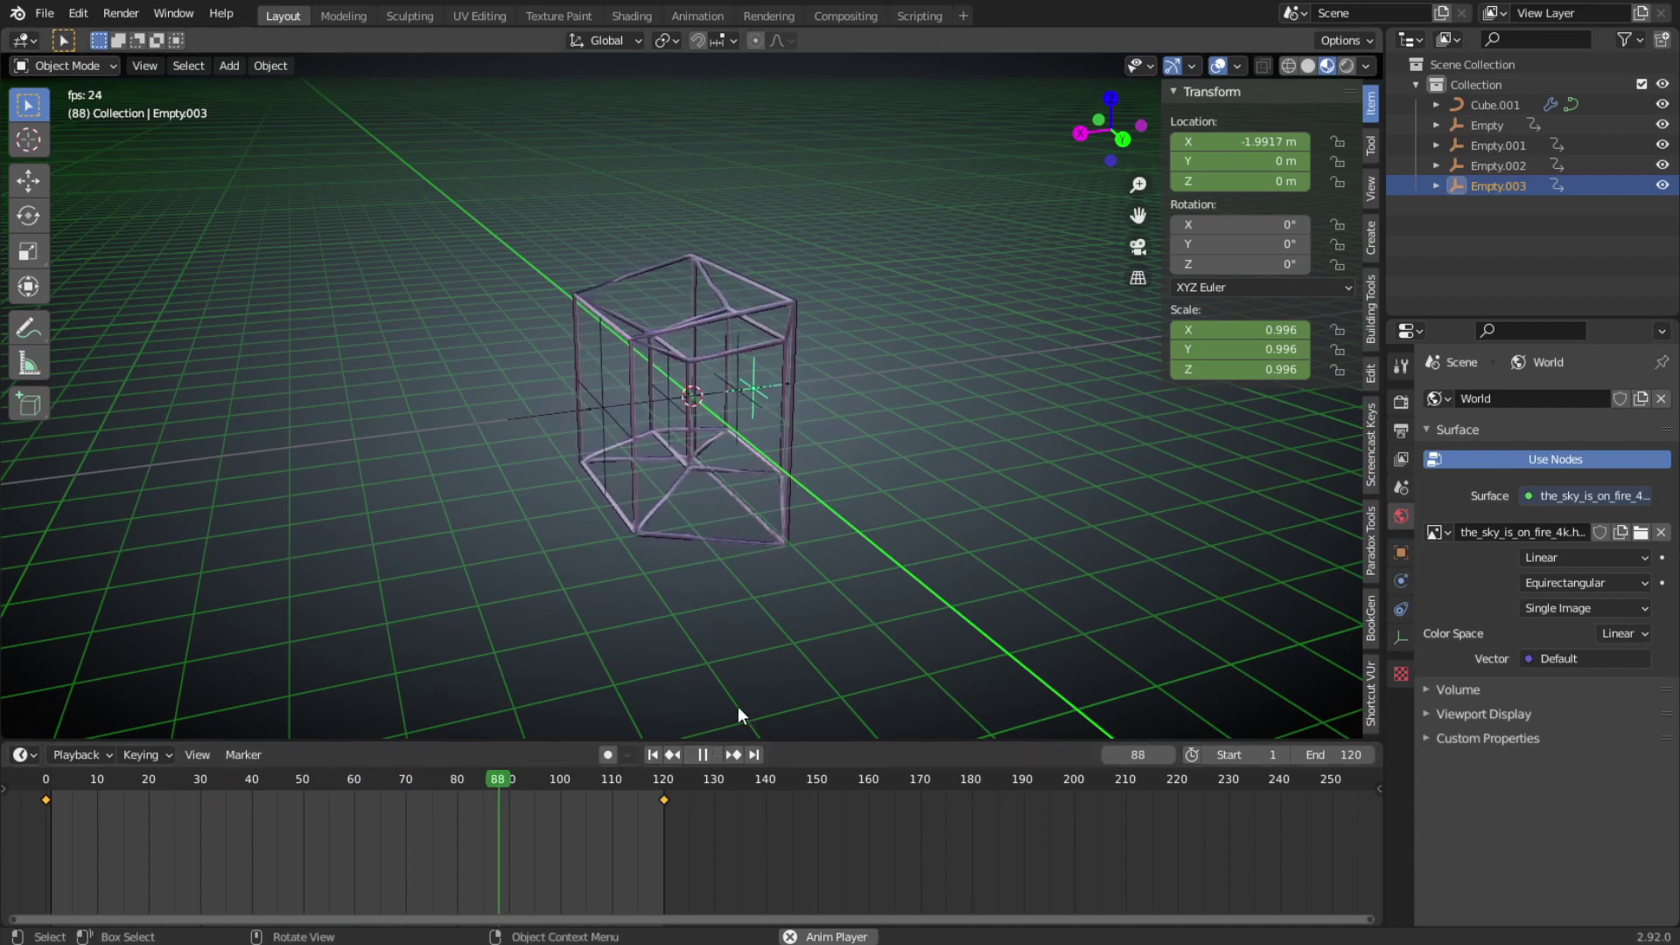
Turn off the navigation gizmo and viewport overlays during playback.
click(1174, 64)
click(1216, 65)
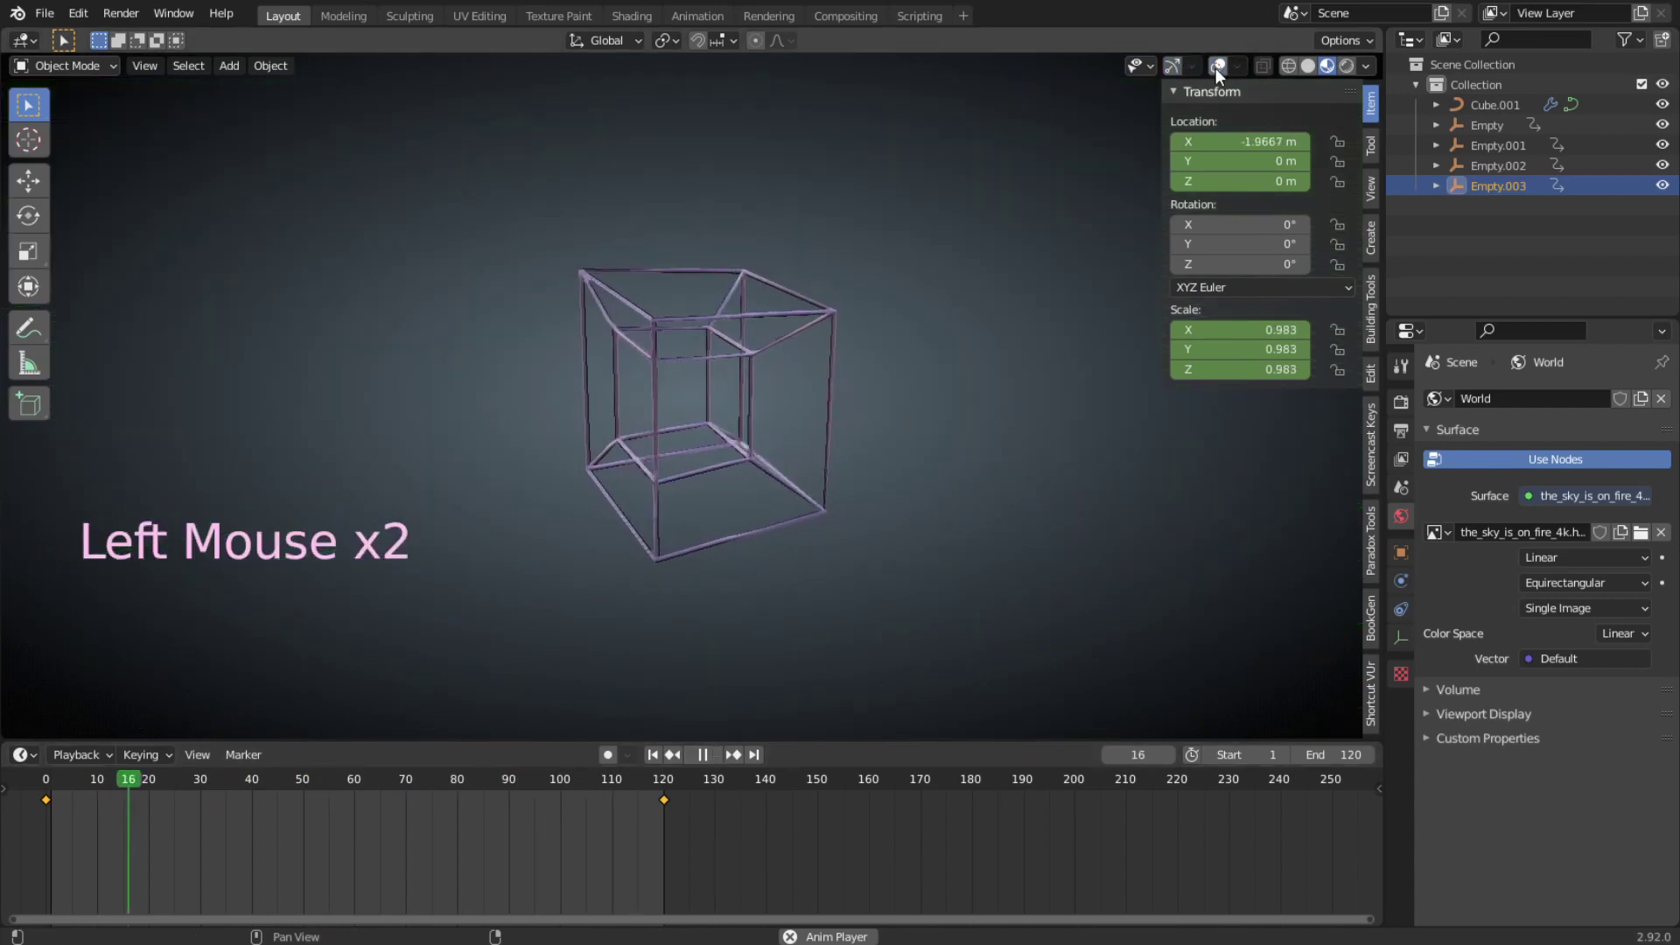